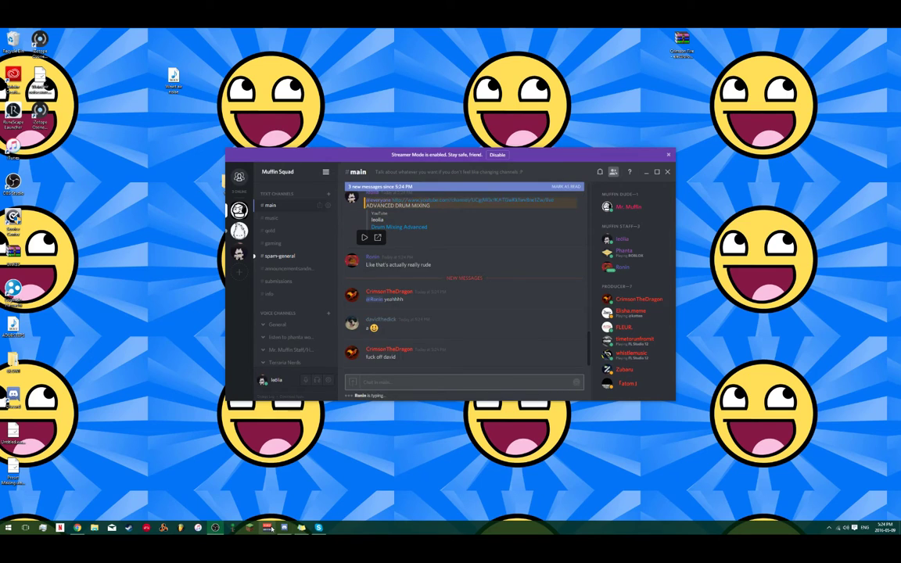
- Switch to Bitwig Studio, dismissing the VoiceMeeter donation window and minimizing the VoiceMeeter mixer
{"action": "left_click", "coordinate": [272, 529]}
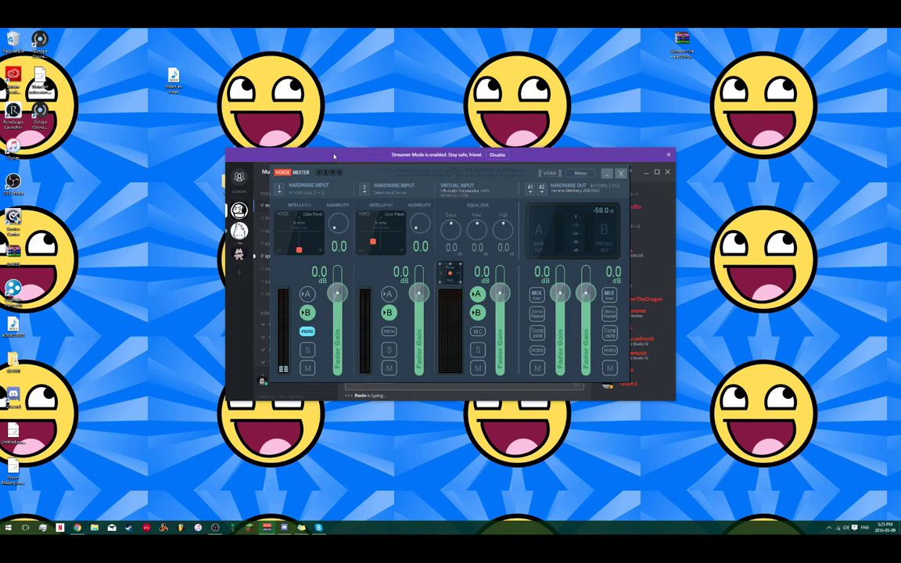
{"action": "left_click_drag", "start_coordinate": [334, 156], "coordinate": [0, 106]}
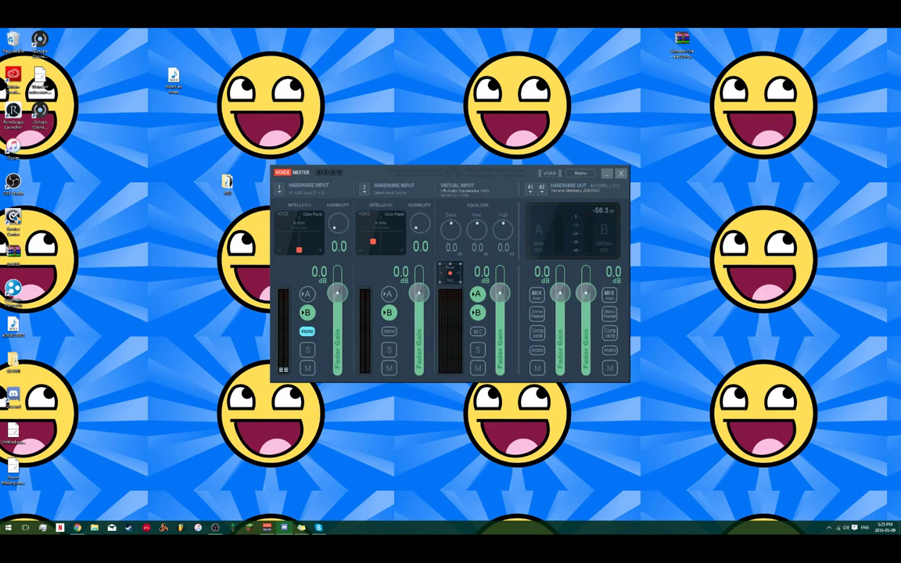
{"action": "left_click", "coordinate": [608, 174]}
{"action": "left_click", "coordinate": [145, 527]}
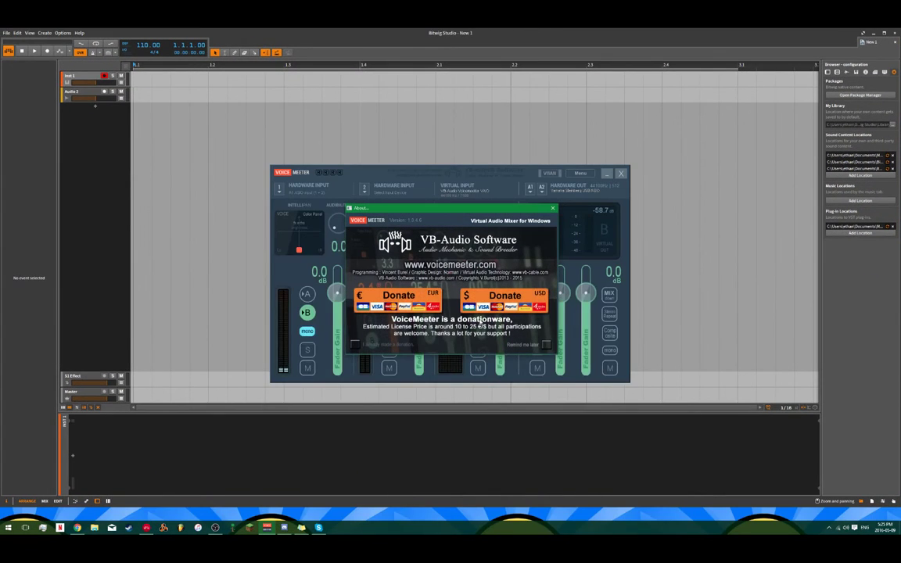
{"action": "left_click", "coordinate": [552, 208]}
{"action": "left_click", "coordinate": [607, 174]}
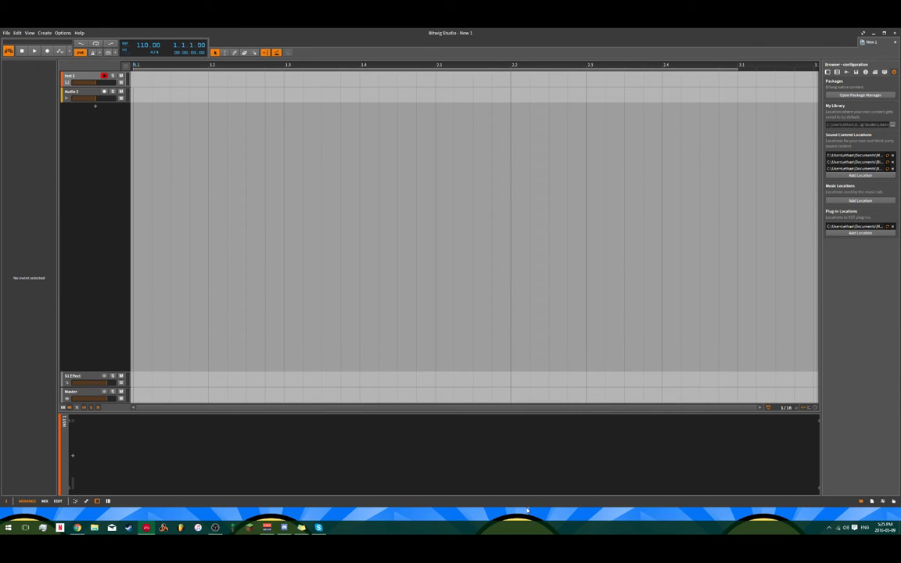
- Restore and re-maximize the Bitwig Studio window so it fills the screen down to the taskbar
{"action": "left_click_drag", "start_coordinate": [632, 34], "coordinate": [594, 29]}
{"action": "left_click", "coordinate": [885, 33]}
{"action": "left_click", "coordinate": [885, 46]}
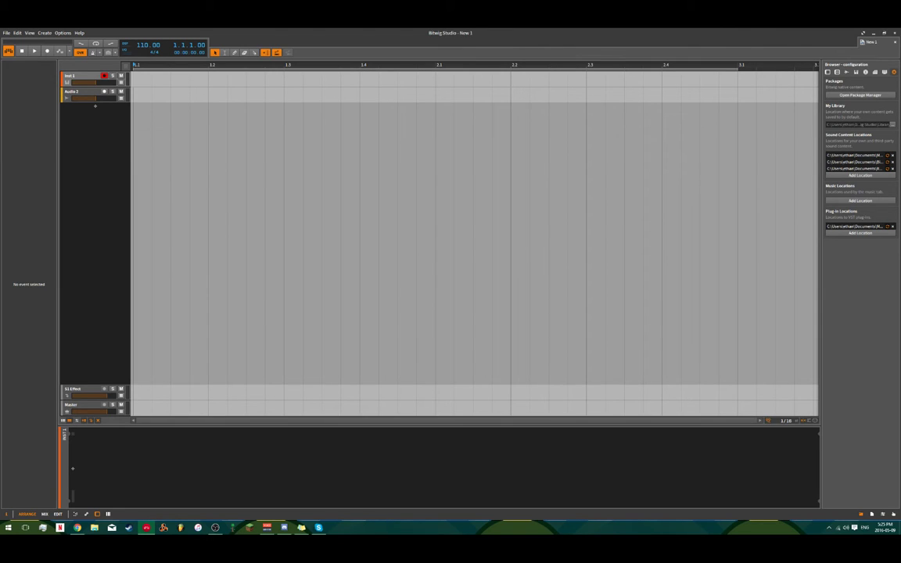
{"action": "left_click", "coordinate": [267, 528]}
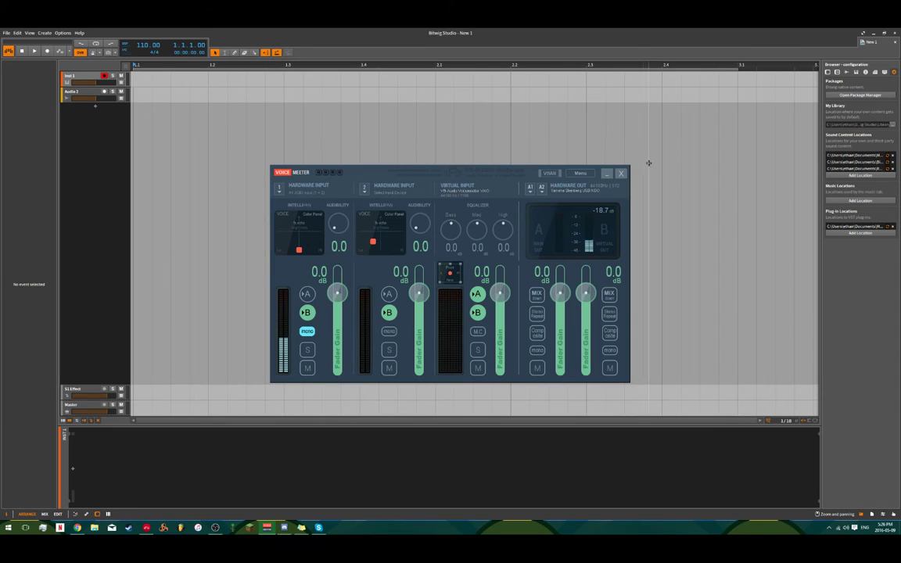
{"action": "left_click", "coordinate": [664, 135]}
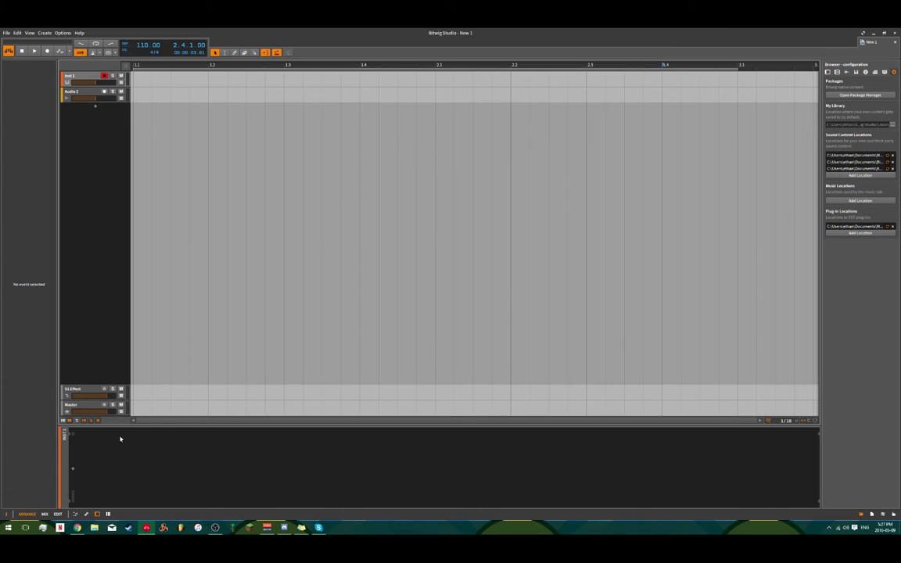
- Delete the Inst 1, Audio 2 and S1 Effect tracks, leaving only the Master track
{"action": "left_click", "coordinate": [70, 364]}
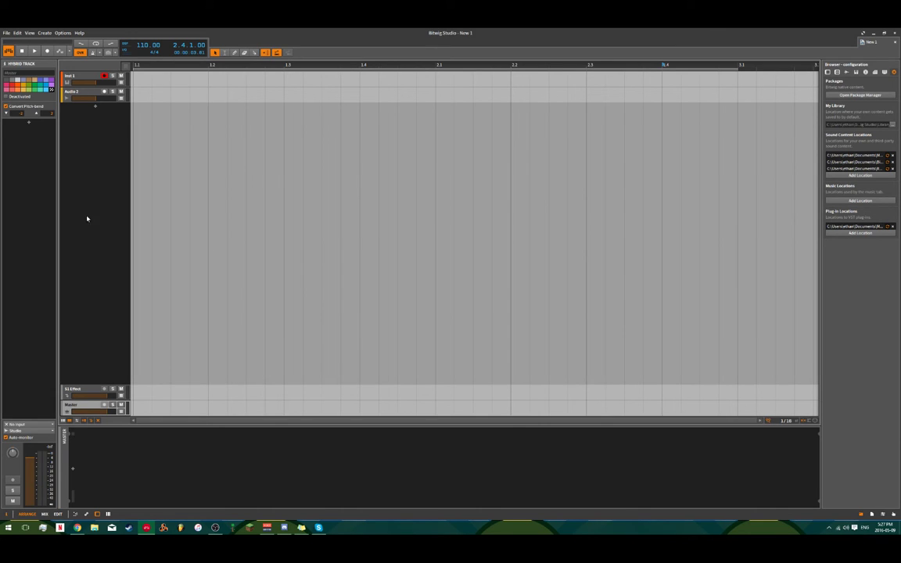
{"action": "left_click", "coordinate": [91, 81]}
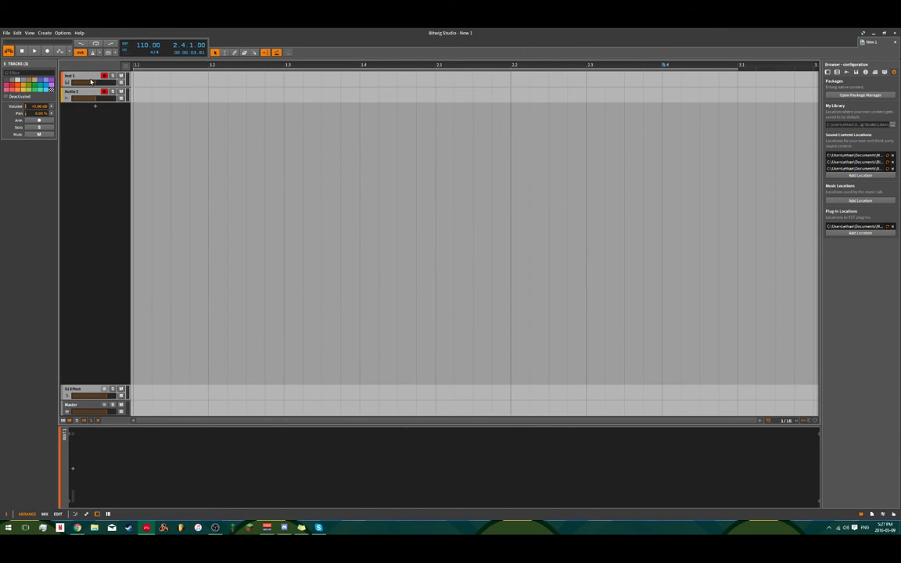
{"action": "key", "text": "ctrl+a"}
{"action": "key", "text": "Delete"}
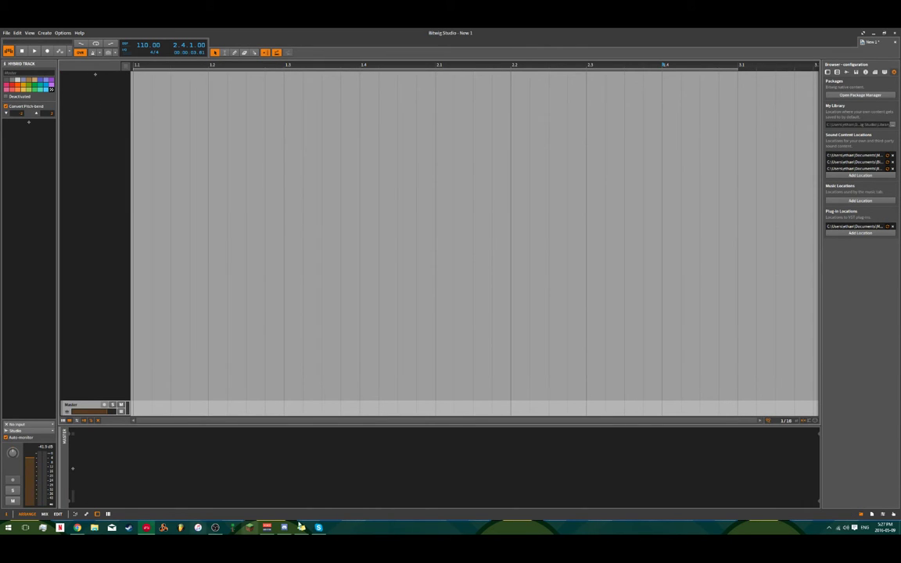
{"action": "left_click", "coordinate": [268, 530]}
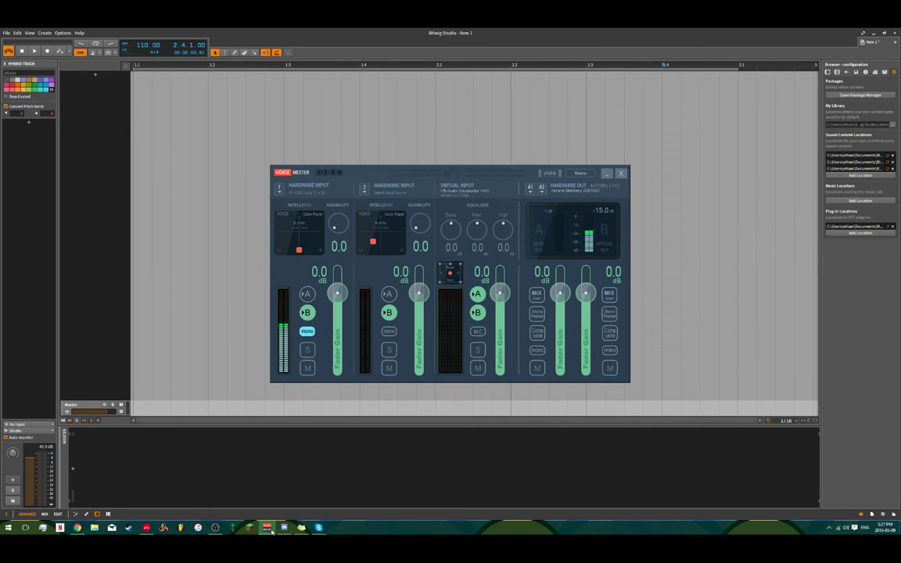
{"action": "left_click", "coordinate": [77, 149]}
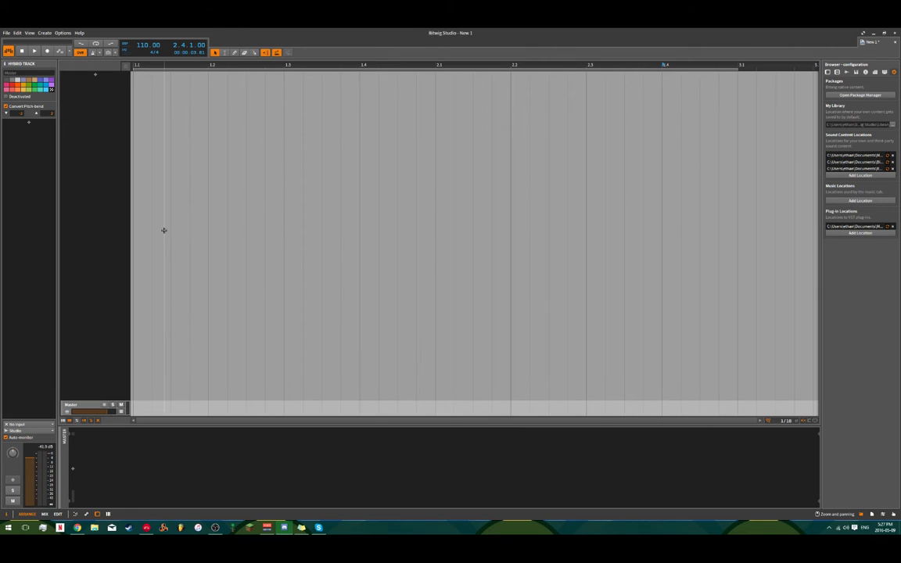
- Try out a new instrument track loaded with the Massive synth and delete the track again
{"action": "left_click", "coordinate": [133, 109]}
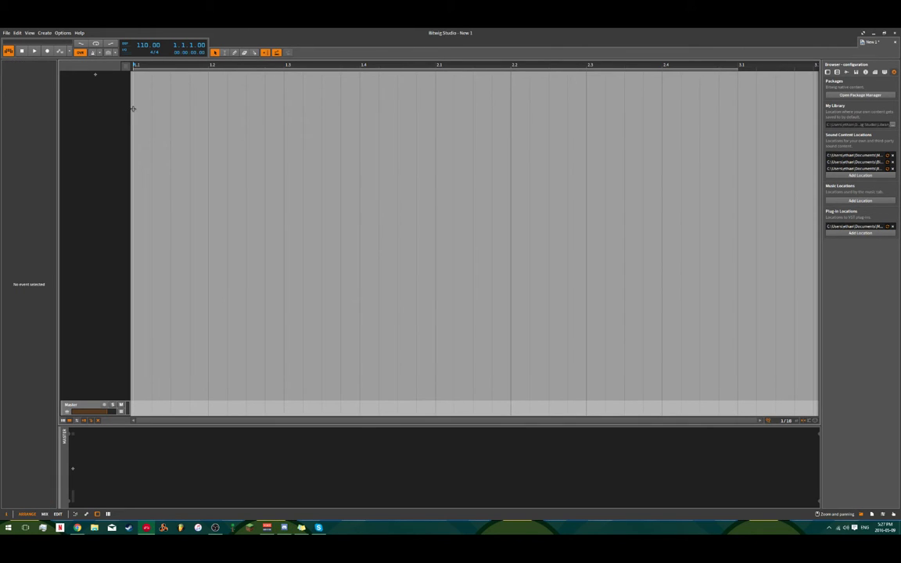
{"action": "left_click", "coordinate": [89, 327]}
{"action": "double_click", "coordinate": [81, 313]}
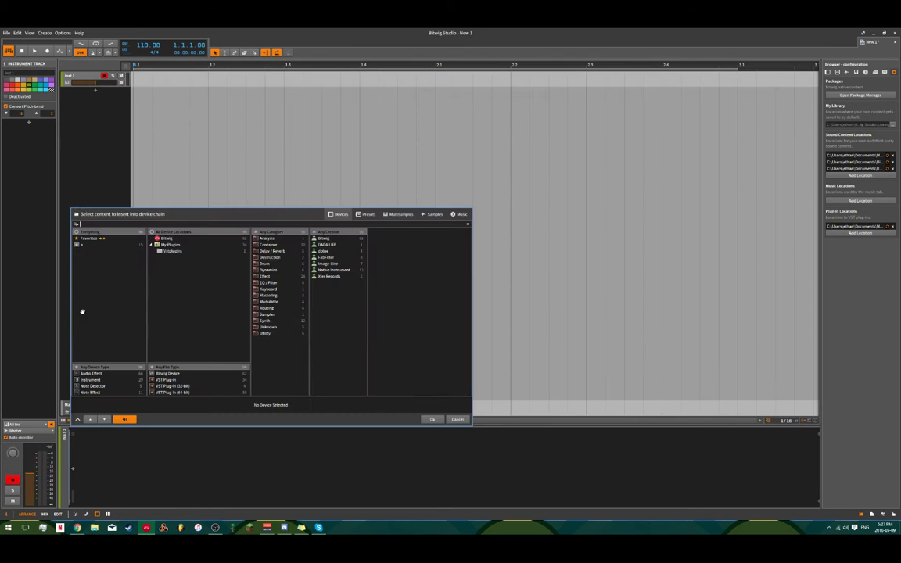
{"action": "type", "text": "ma"}
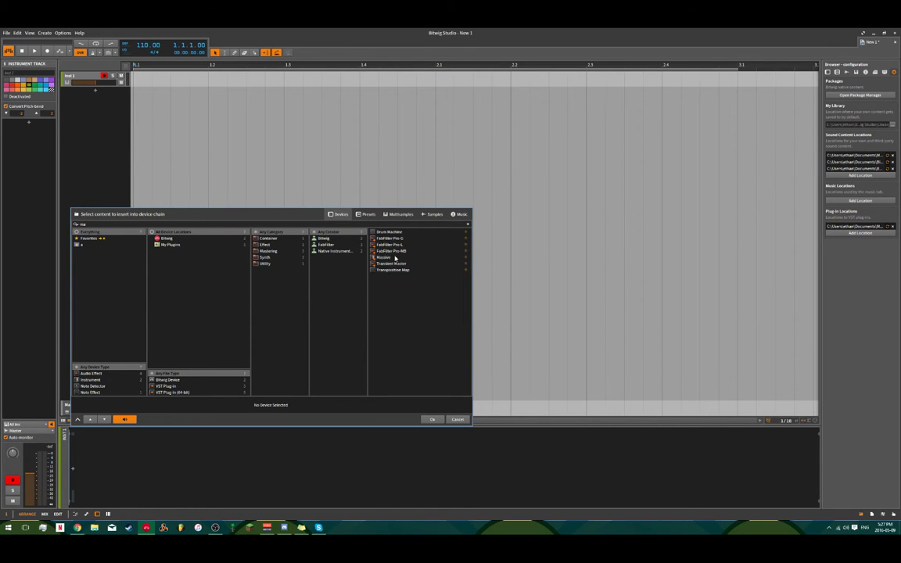
{"action": "double_click", "coordinate": [395, 257]}
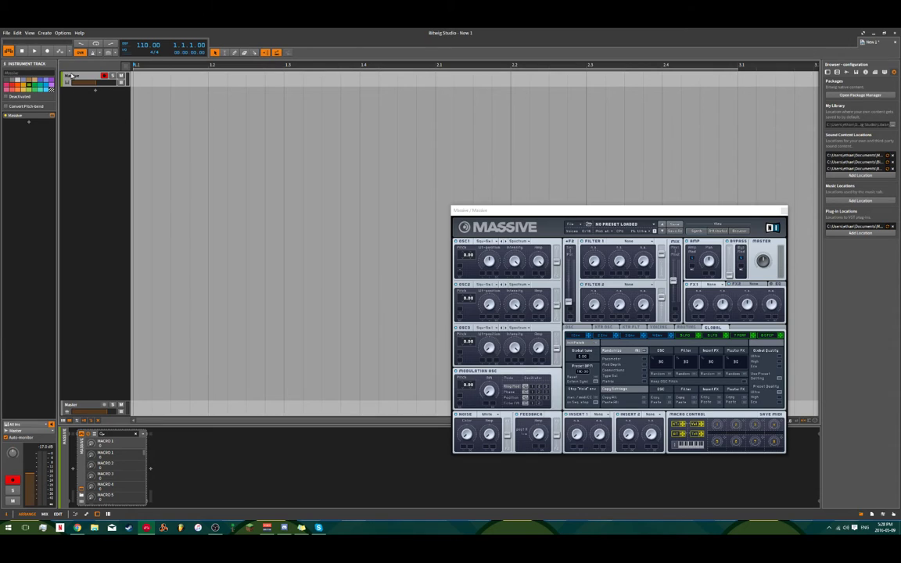
{"action": "key", "text": "Delete"}
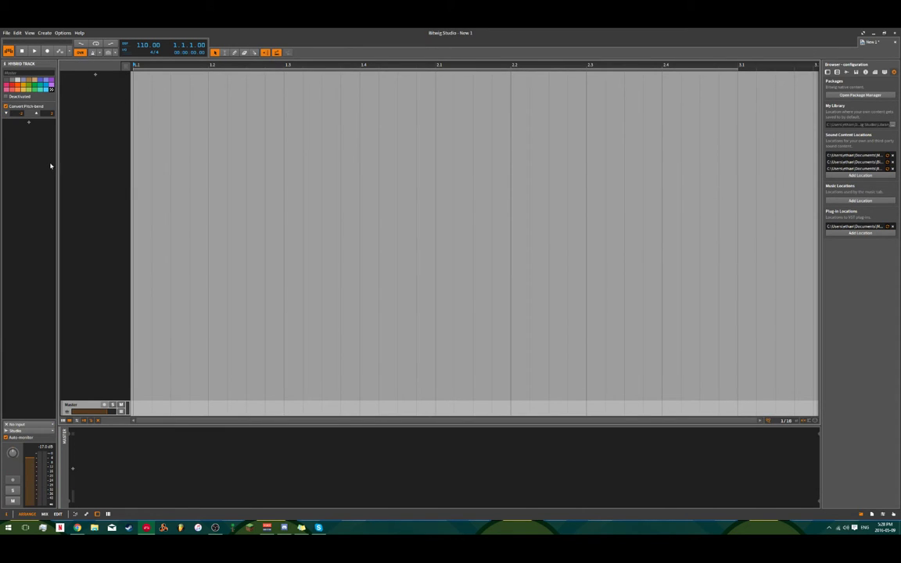
- Browse the sample library folders, including Dubstep, and the device presets, and turn on the arranger loop
{"action": "left_click", "coordinate": [846, 72]}
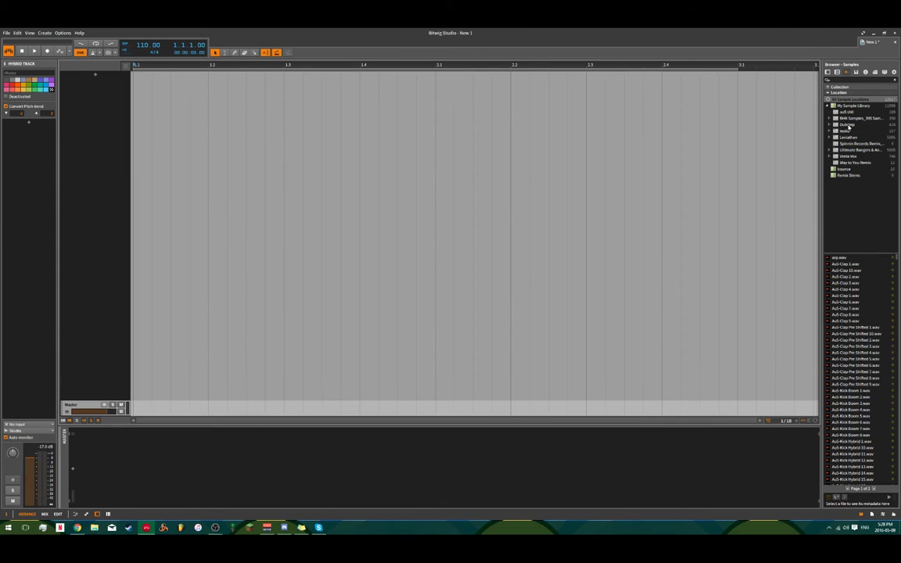
{"action": "left_click", "coordinate": [847, 125]}
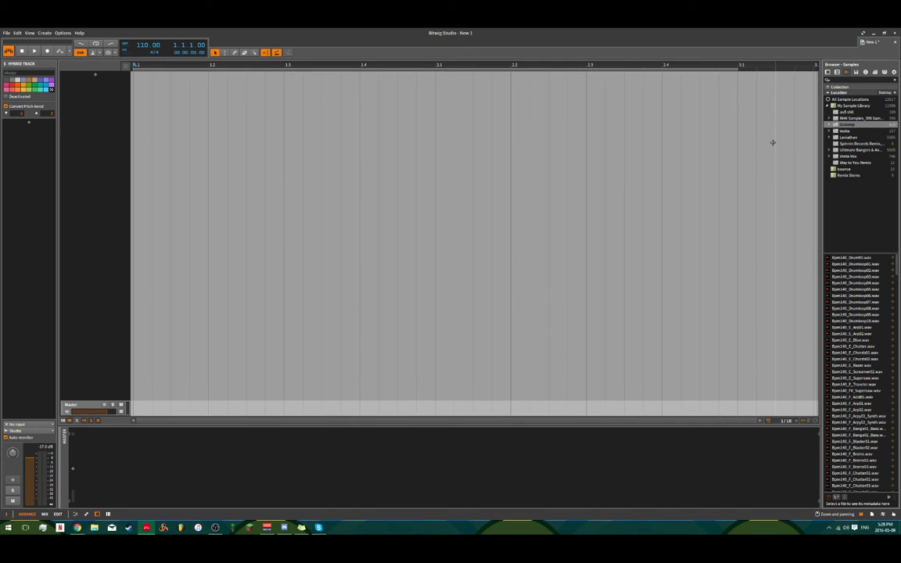
{"action": "left_click", "coordinate": [850, 112]}
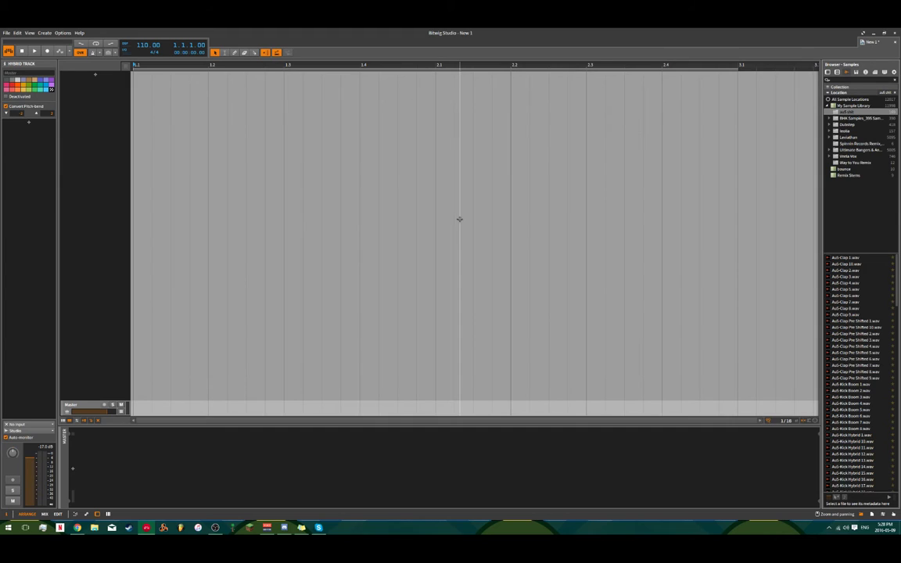
{"action": "left_click", "coordinate": [95, 43]}
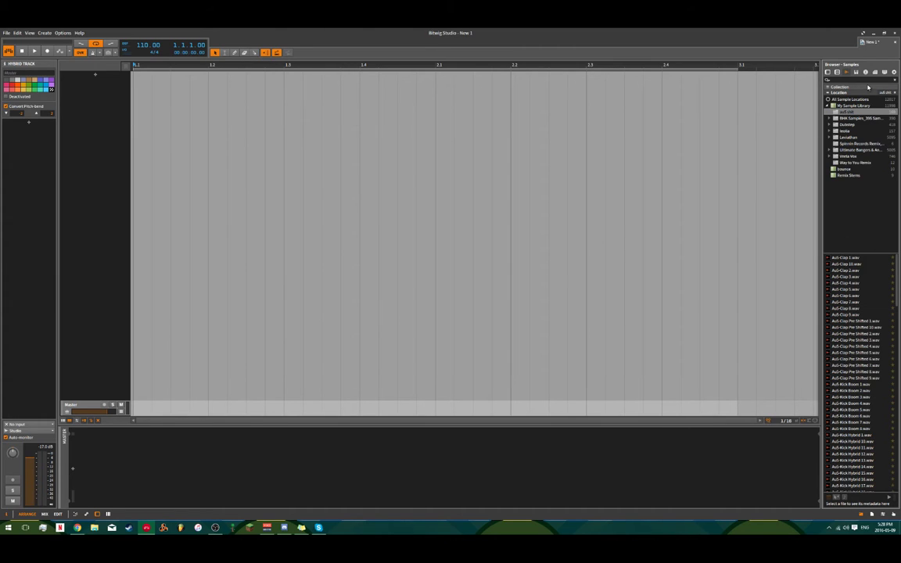
{"action": "left_click", "coordinate": [838, 72]}
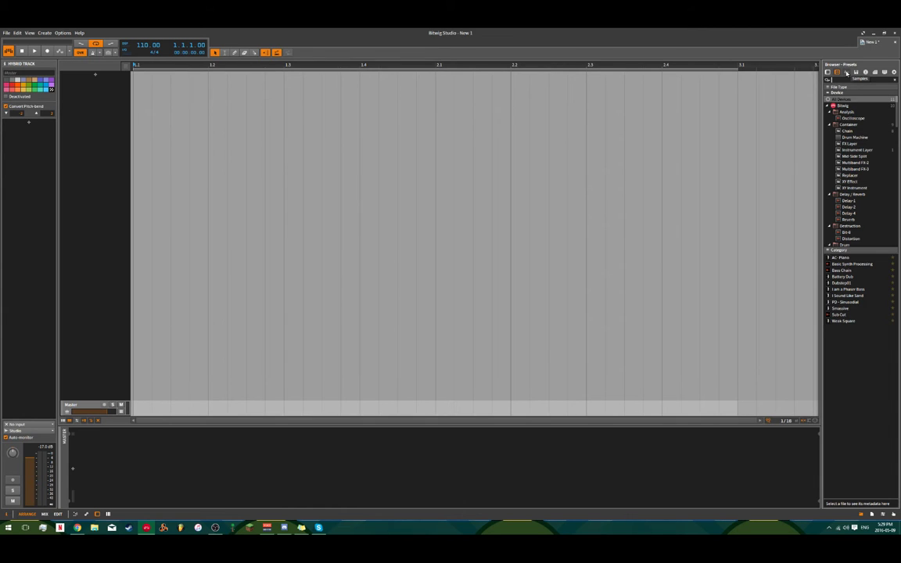
{"action": "left_click", "coordinate": [846, 72]}
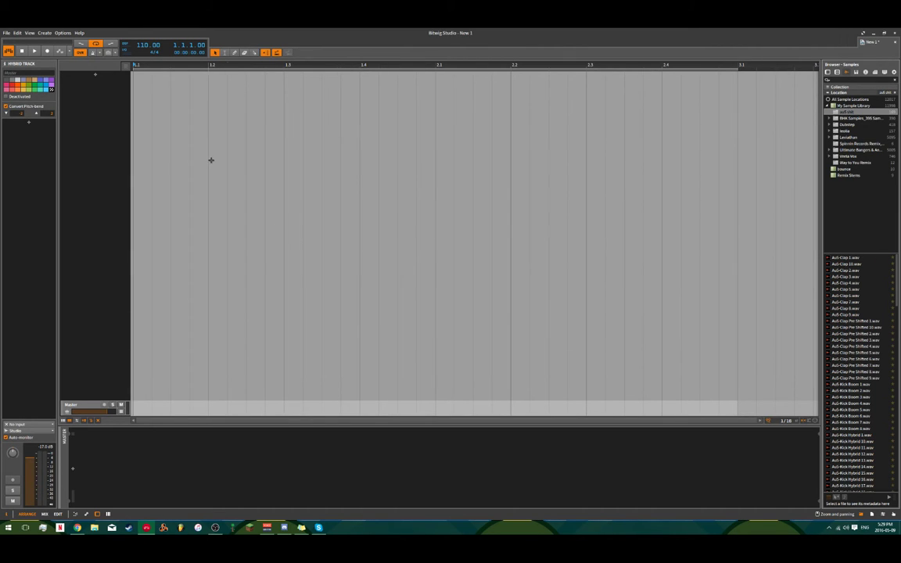
- Insert a Drum Machine device on the Master track and duplicate it in the device chain
{"action": "scroll", "coordinate": [212, 161], "scroll_direction": "down", "scroll_amount": 3}
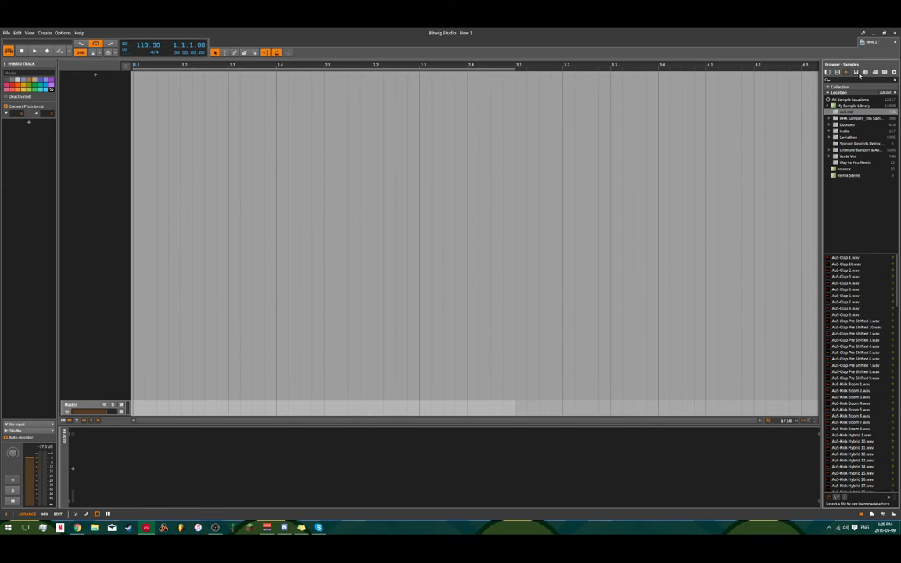
{"action": "left_click", "coordinate": [838, 72]}
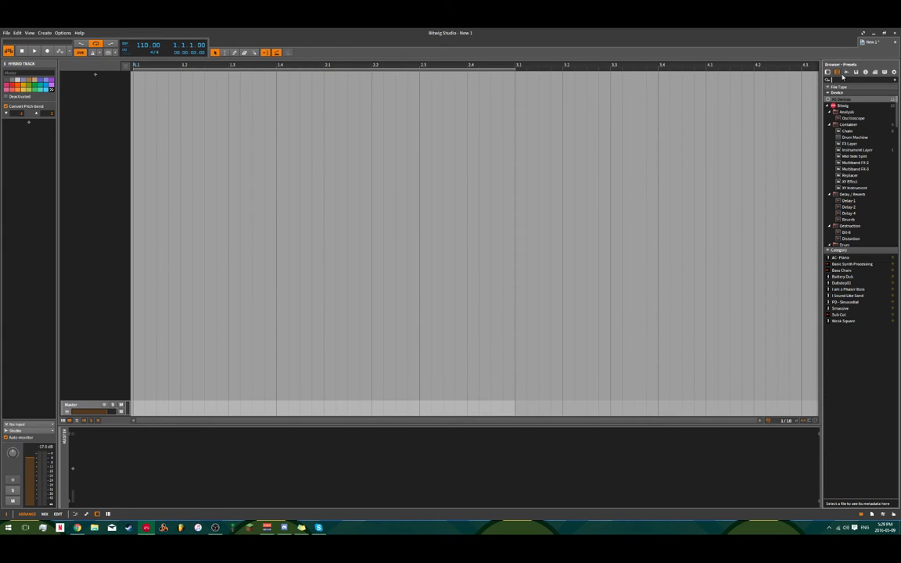
{"action": "double_click", "coordinate": [854, 138]}
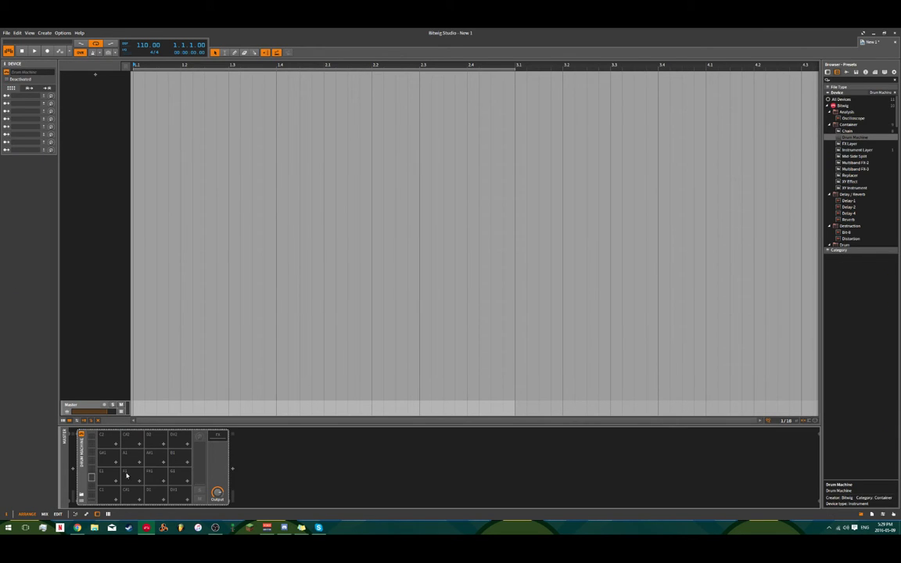
{"action": "left_click_drag", "start_coordinate": [91, 478], "coordinate": [93, 442]}
{"action": "left_click", "coordinate": [93, 479]}
{"action": "key", "text": "ctrl+d"}
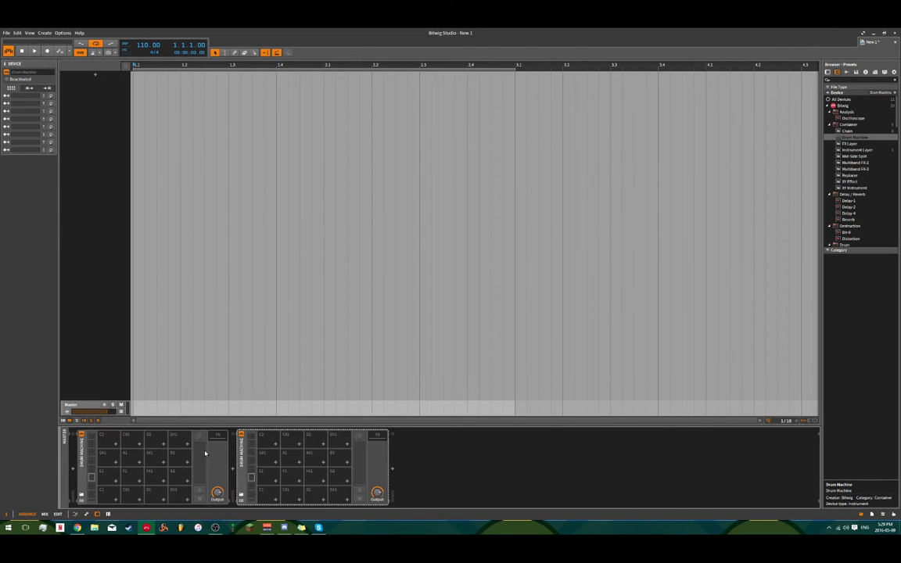
- Select both Drum Machine devices and group them into an Instrument Layer
{"action": "left_click", "coordinate": [82, 448]}
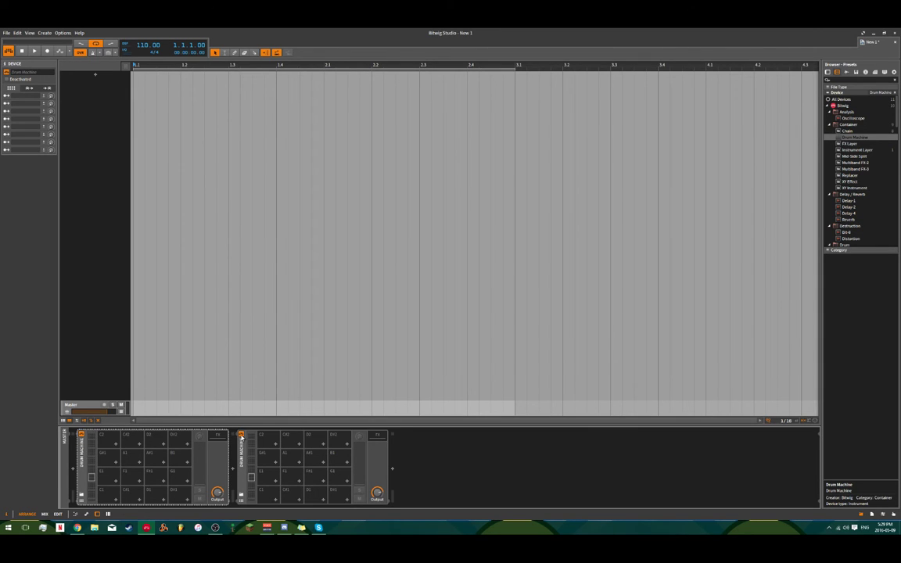
{"action": "left_click", "coordinate": [241, 436]}
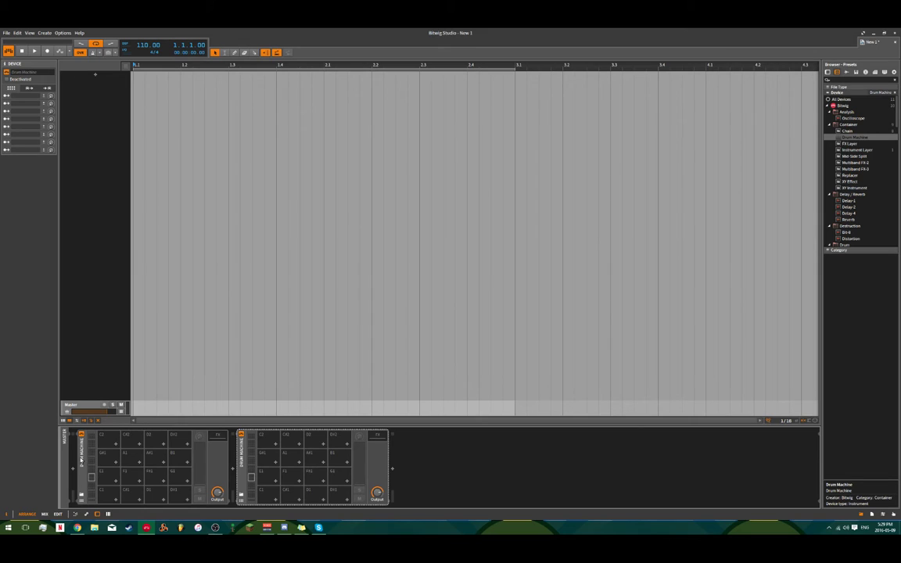
{"action": "left_click", "coordinate": [82, 457], "text": "shift"}
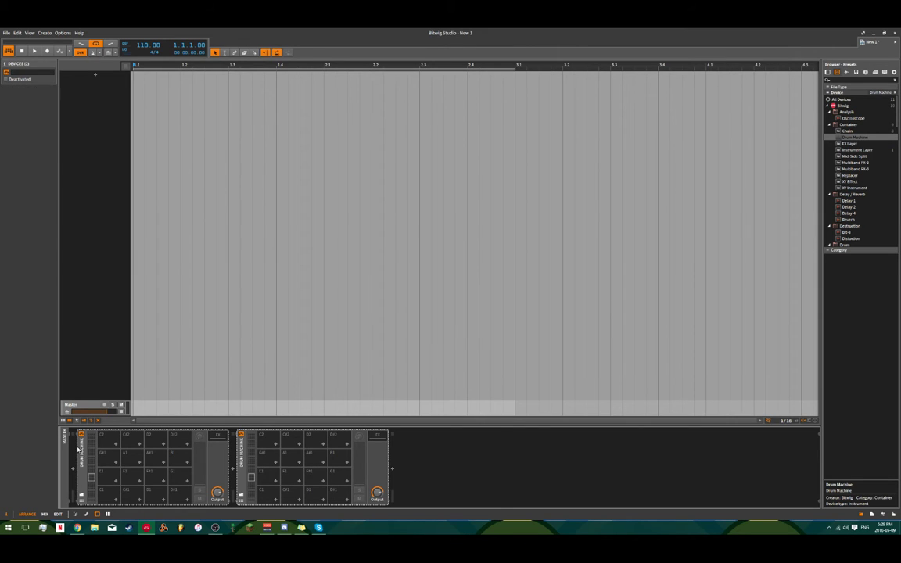
{"action": "key", "text": "ctrl+g"}
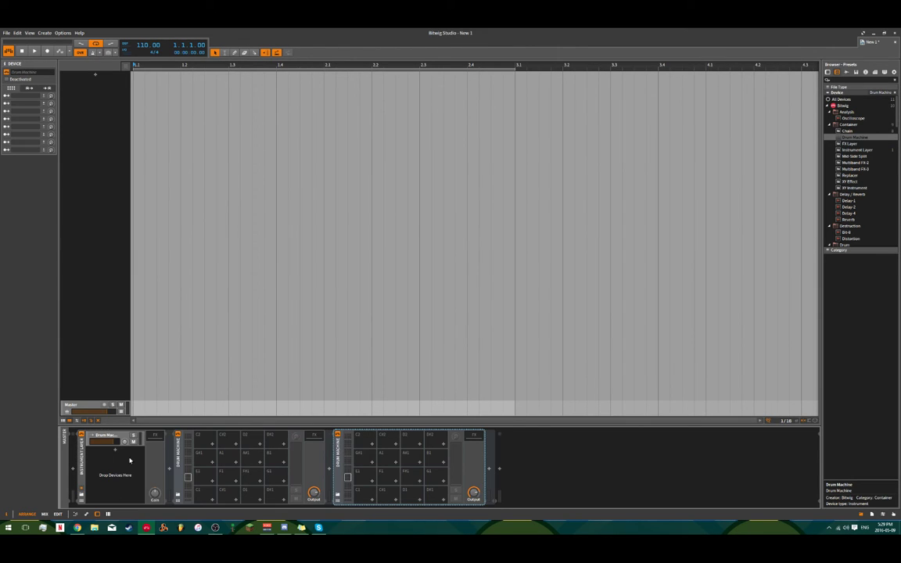
- Move one of the two Drum Machines into its own separate layer inside the Instrument Layer
{"action": "left_click", "coordinate": [107, 436]}
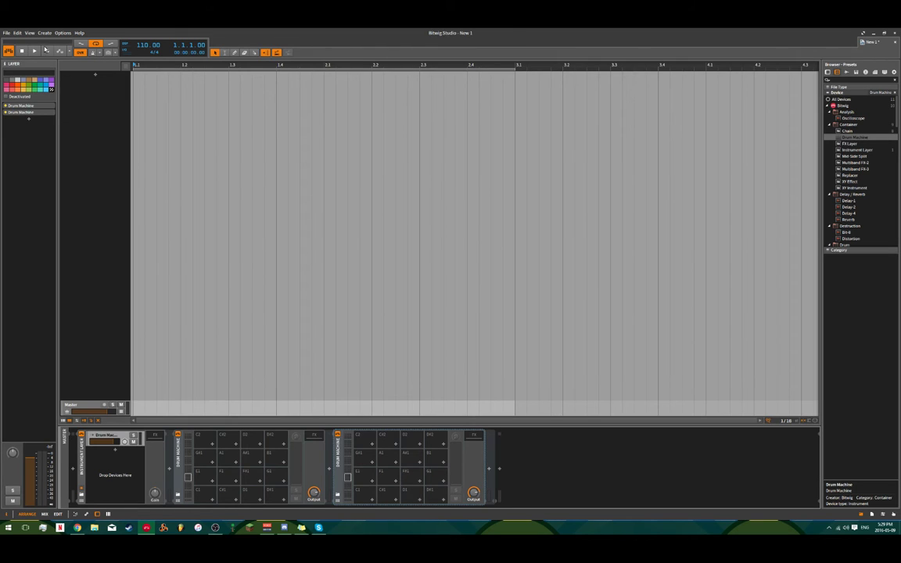
{"action": "left_click_drag", "start_coordinate": [143, 461], "coordinate": [121, 477]}
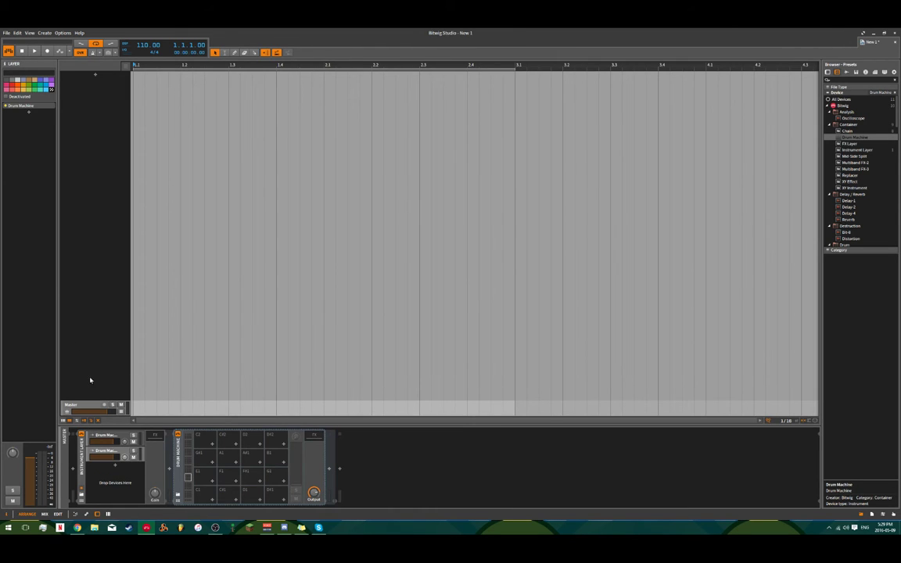
{"action": "left_click", "coordinate": [94, 452]}
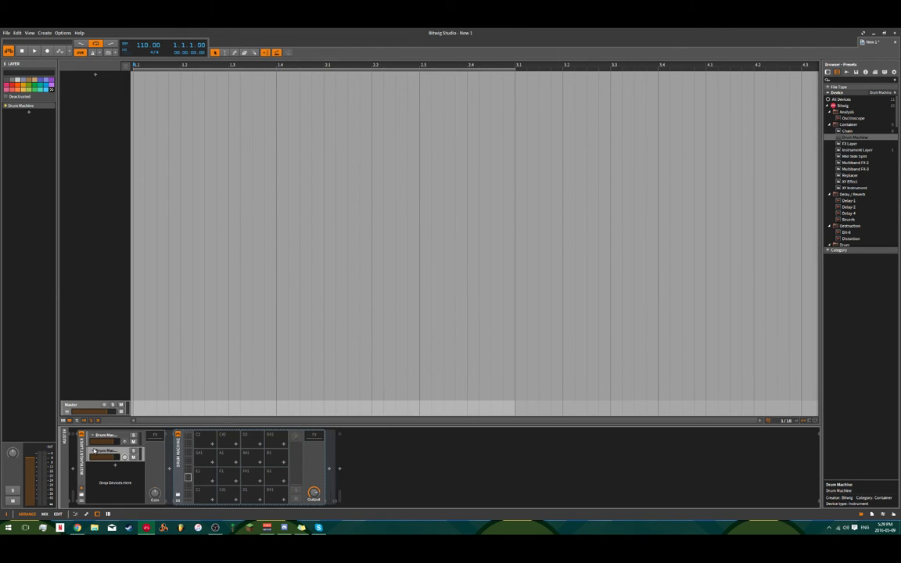
{"action": "left_click", "coordinate": [94, 451]}
{"action": "left_click", "coordinate": [94, 451]}
{"action": "left_click", "coordinate": [118, 439]}
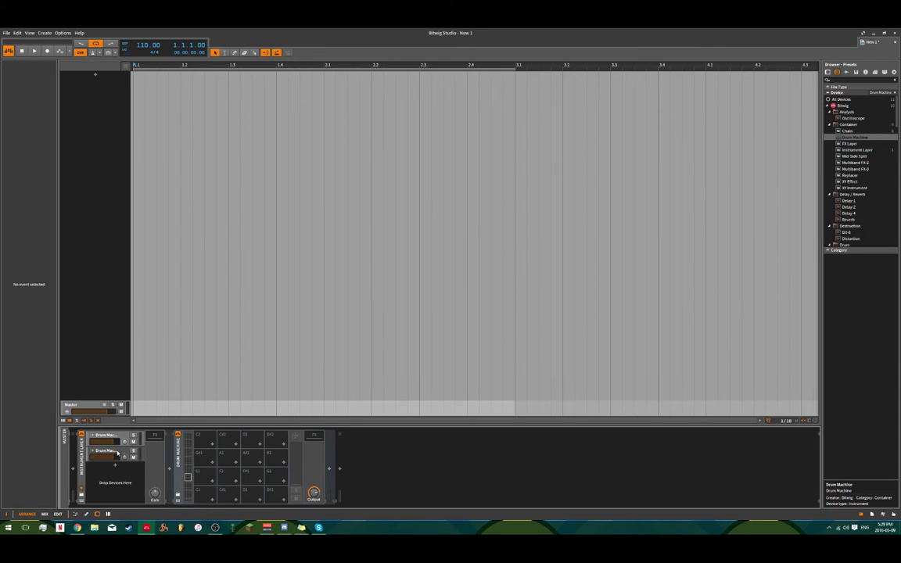
- Move the Instrument Layer from the Master track onto a new instrument track, hide the mixer's clip launcher, and show the track in the mixer
{"action": "left_click", "coordinate": [117, 453]}
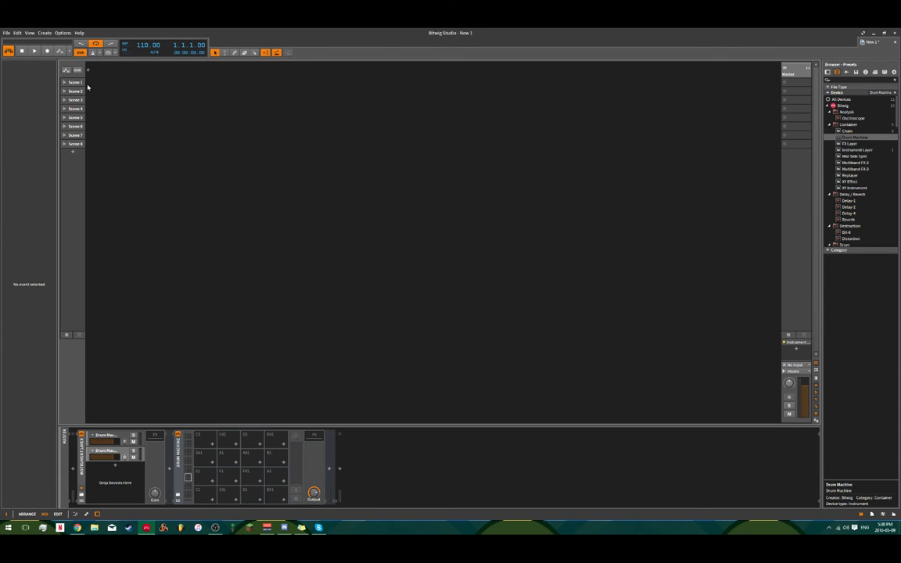
{"action": "left_click", "coordinate": [813, 380]}
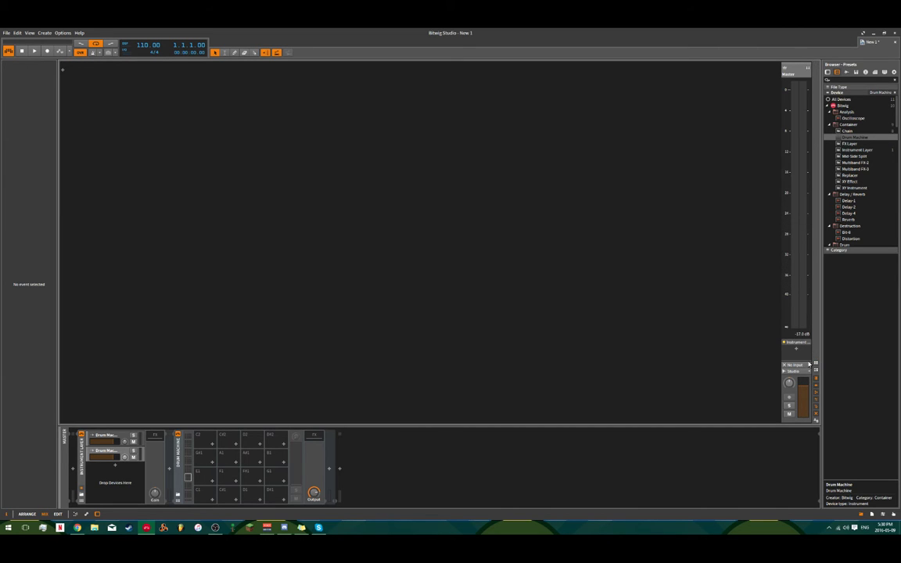
{"action": "left_click", "coordinate": [82, 465]}
{"action": "key", "text": "Tab"}
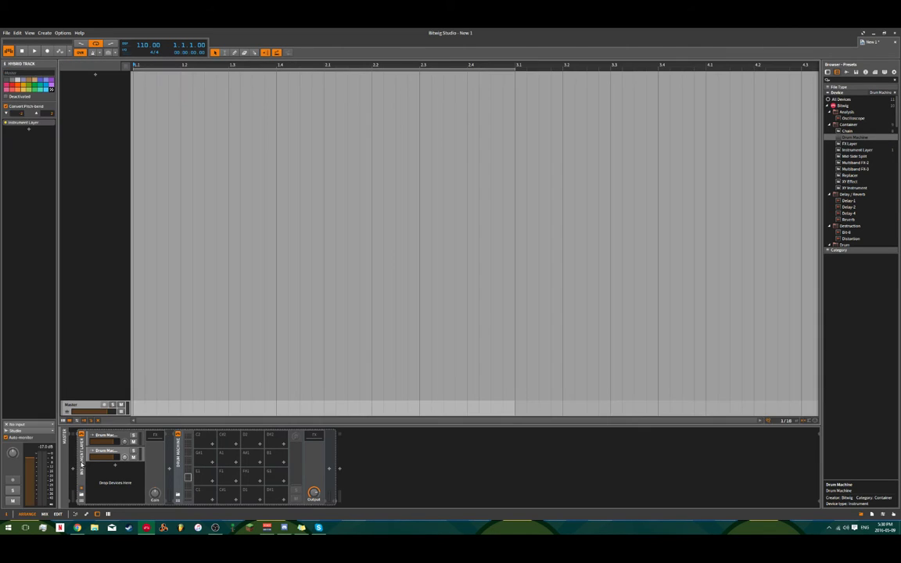
{"action": "left_click_drag", "start_coordinate": [83, 465], "coordinate": [86, 136]}
{"action": "key", "text": "Tab"}
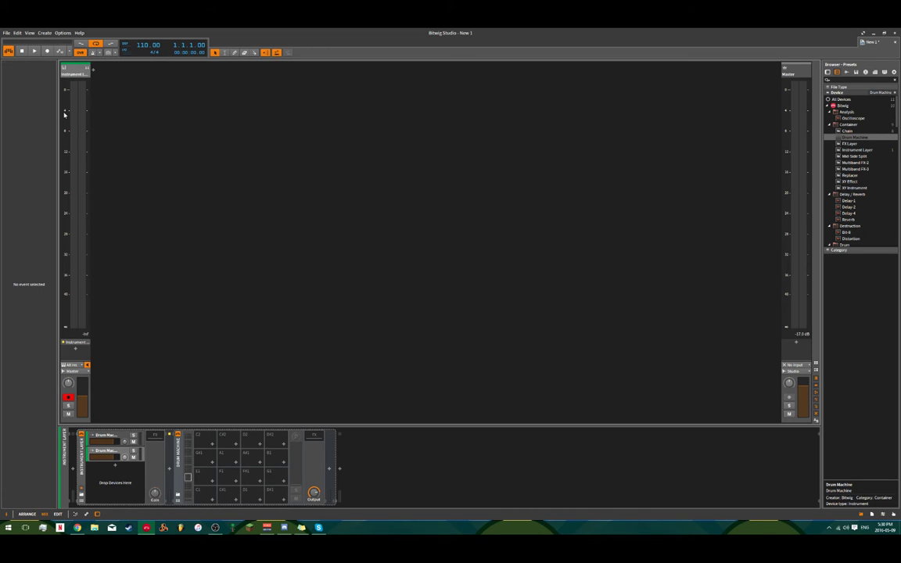
- Expand the Instrument Layer track in the mixer and inspect the channels of its two Drum Machine layers
{"action": "left_click", "coordinate": [85, 71]}
{"action": "left_click", "coordinate": [87, 69]}
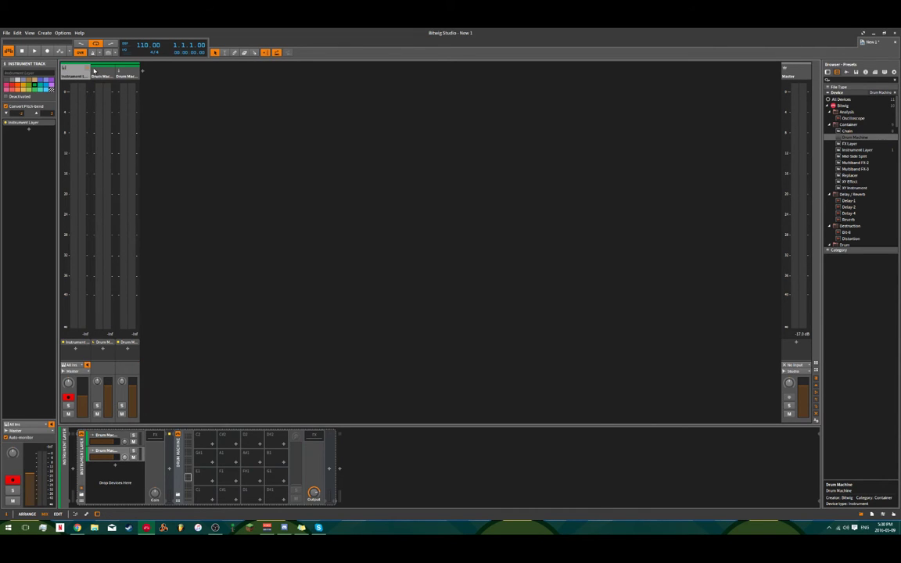
{"action": "left_click", "coordinate": [96, 73]}
{"action": "left_click", "coordinate": [119, 72]}
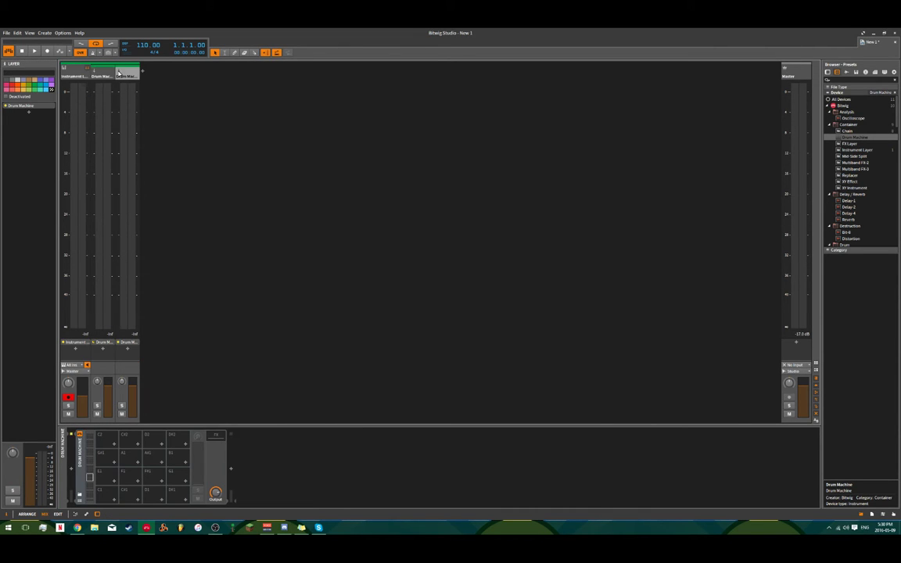
{"action": "left_click", "coordinate": [102, 71]}
{"action": "left_click", "coordinate": [128, 73]}
- Insert an FM-4 on the C1 pad of the second Drum Machine and copy it to the C#1 pad
{"action": "double_click", "coordinate": [108, 495]}
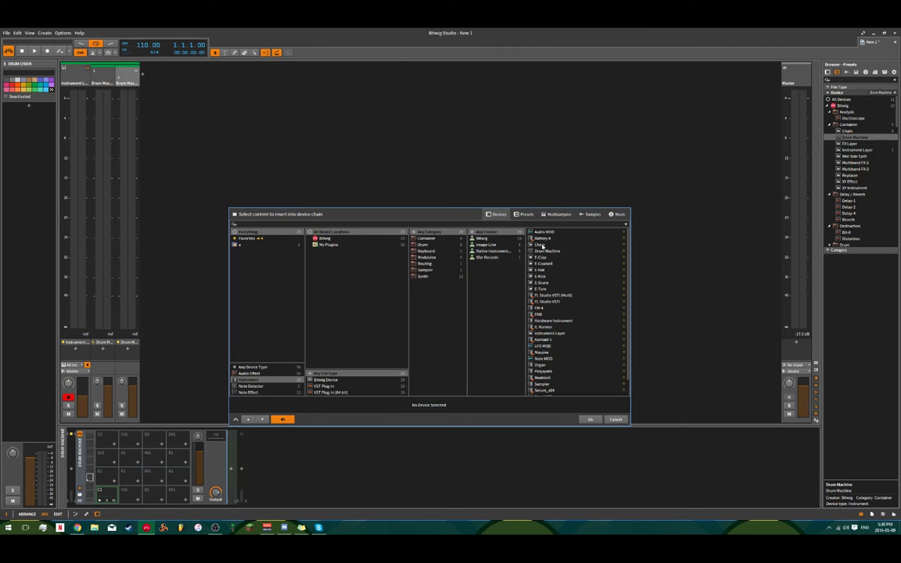
{"action": "double_click", "coordinate": [544, 309]}
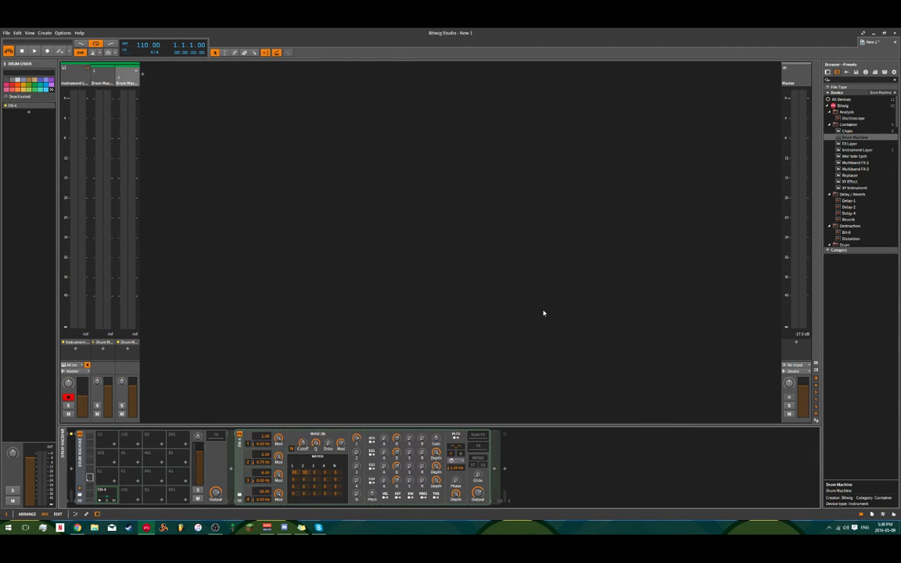
{"action": "left_click_drag", "start_coordinate": [109, 496], "coordinate": [134, 497]}
{"action": "left_click", "coordinate": [92, 72]}
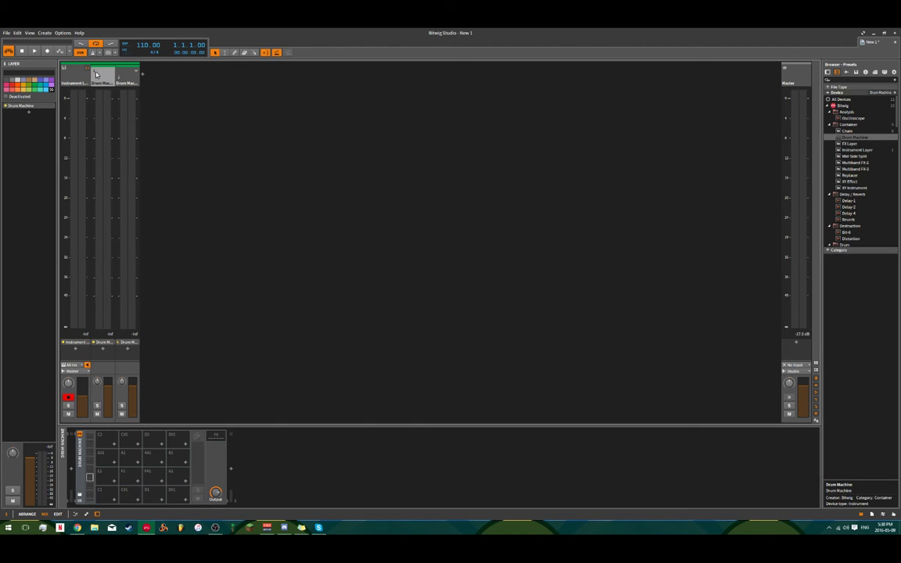
{"action": "left_click", "coordinate": [136, 71]}
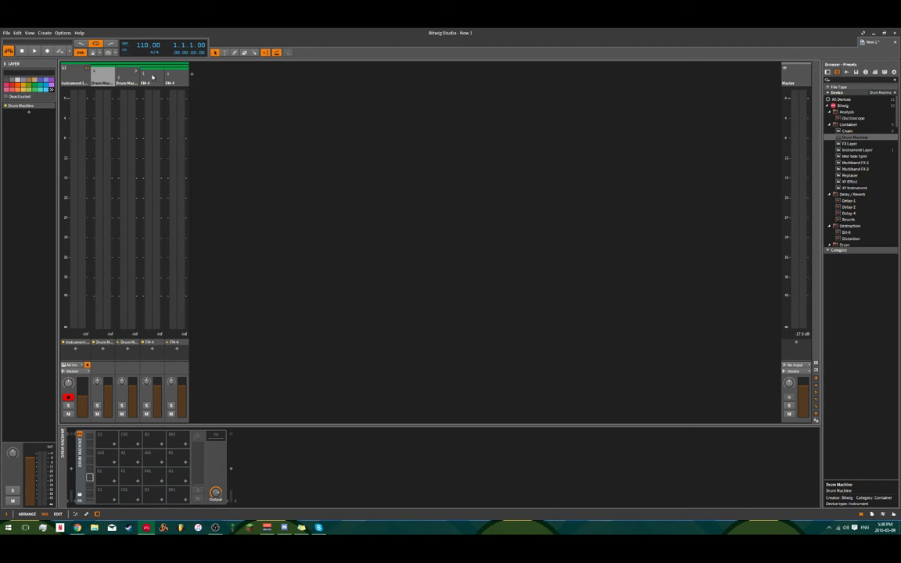
{"action": "left_click", "coordinate": [152, 77]}
{"action": "left_click", "coordinate": [166, 79]}
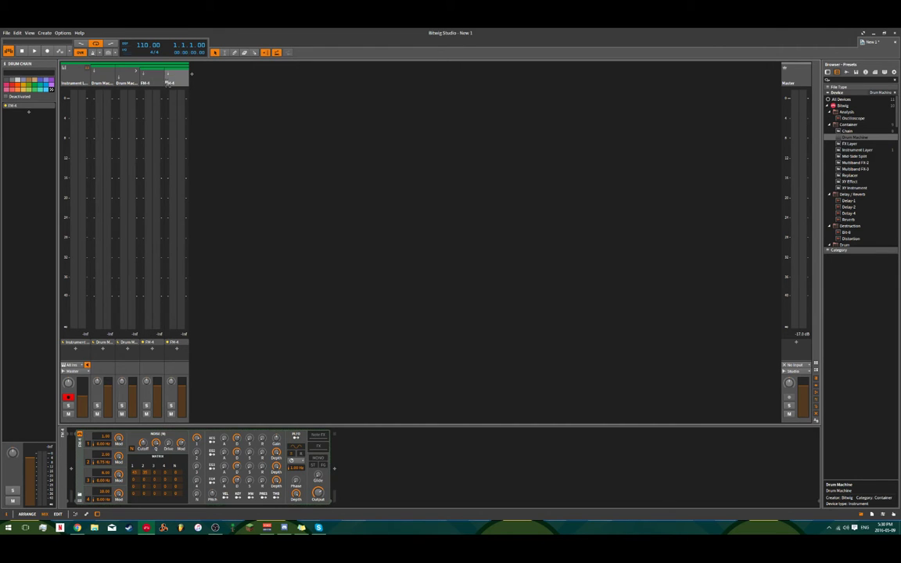
- Move one FM-4 chain out of the Drum Machine into its own layer of the Instrument Layer and inspect the rearranged channels
{"action": "left_click", "coordinate": [103, 82]}
{"action": "left_click_drag", "start_coordinate": [103, 82], "coordinate": [136, 79]}
{"action": "left_click", "coordinate": [99, 71]}
{"action": "left_click", "coordinate": [181, 81]}
{"action": "left_click", "coordinate": [74, 79]}
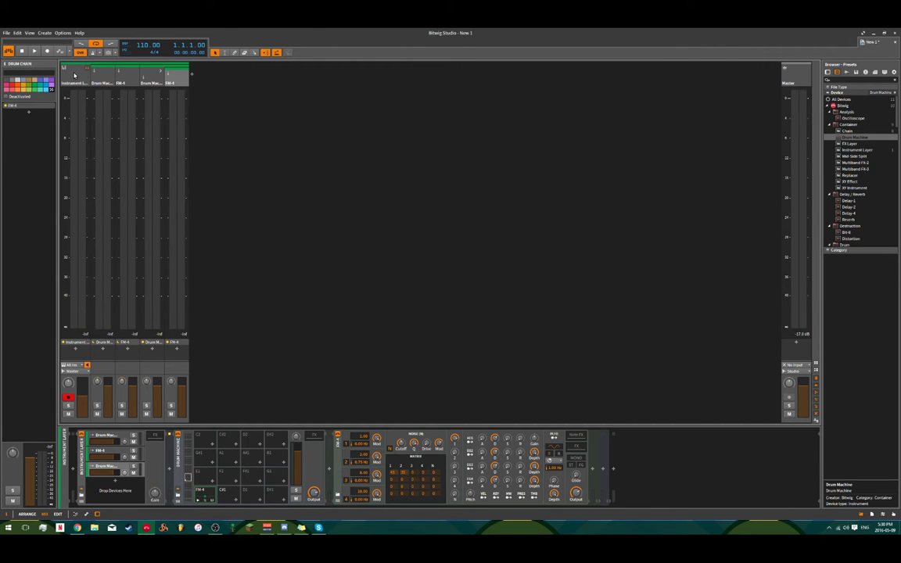
{"action": "left_click", "coordinate": [159, 79]}
{"action": "left_click", "coordinate": [129, 78]}
{"action": "left_click", "coordinate": [181, 80]}
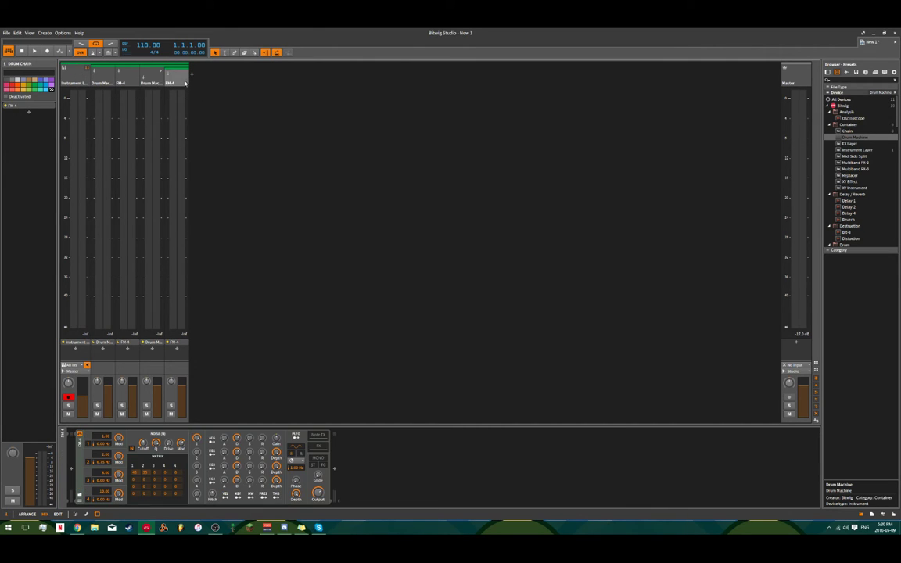
- Delete the whole Instrument Layer track and return to the arrangement view
{"action": "left_click", "coordinate": [85, 76]}
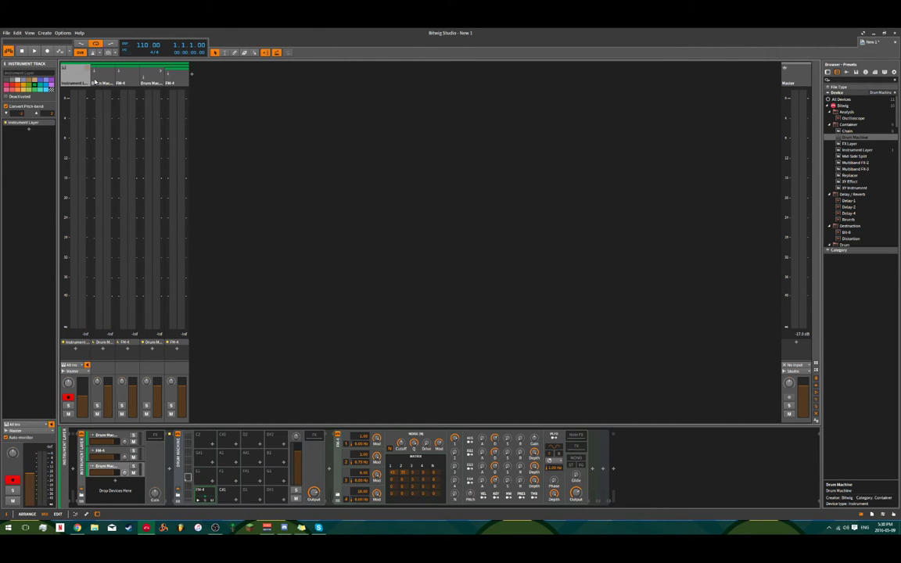
{"action": "key", "text": "Delete"}
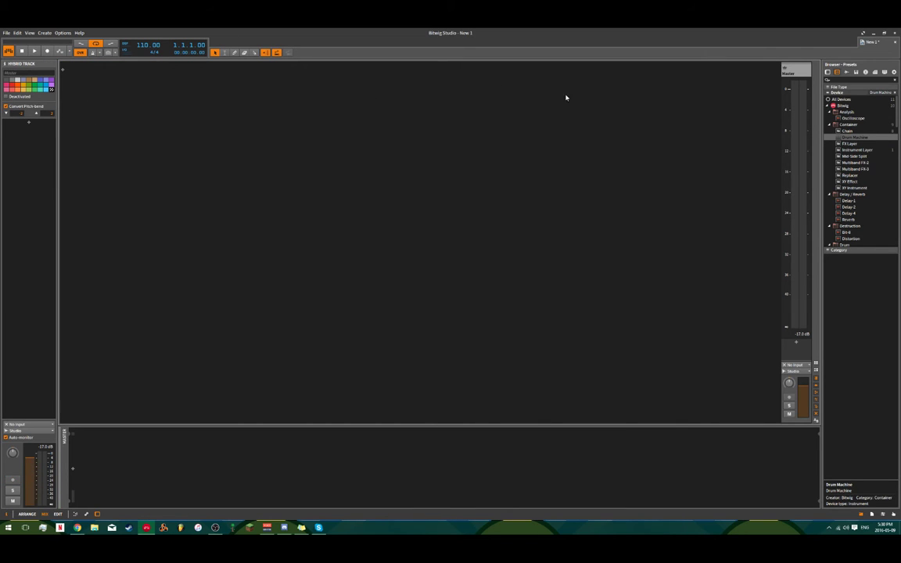
{"action": "key", "text": "alt+1"}
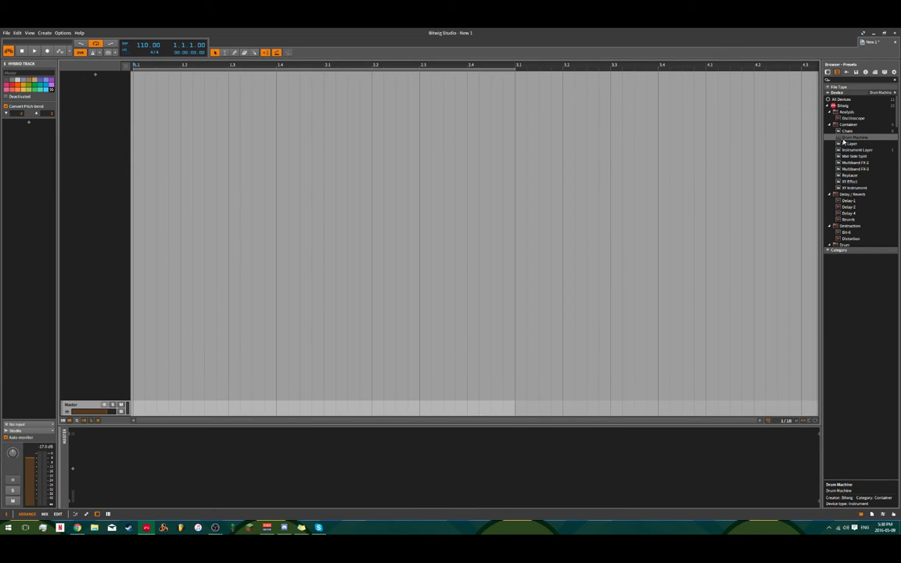
- Find Au5-Snare Hybrid 1.wav in the sample library and place it on a new track at the start of the arrangement
{"action": "left_click", "coordinate": [847, 71]}
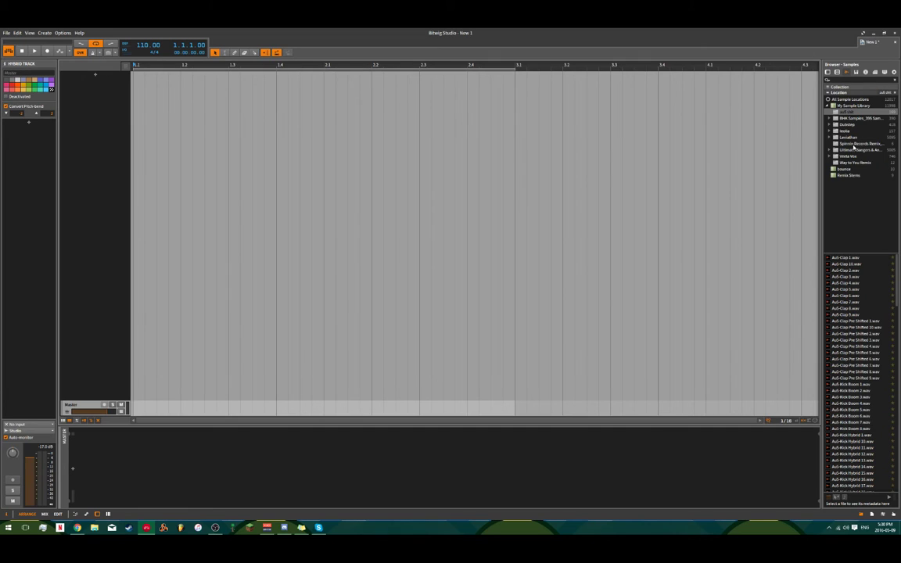
{"action": "scroll", "coordinate": [842, 333], "scroll_direction": "down", "scroll_amount": 3}
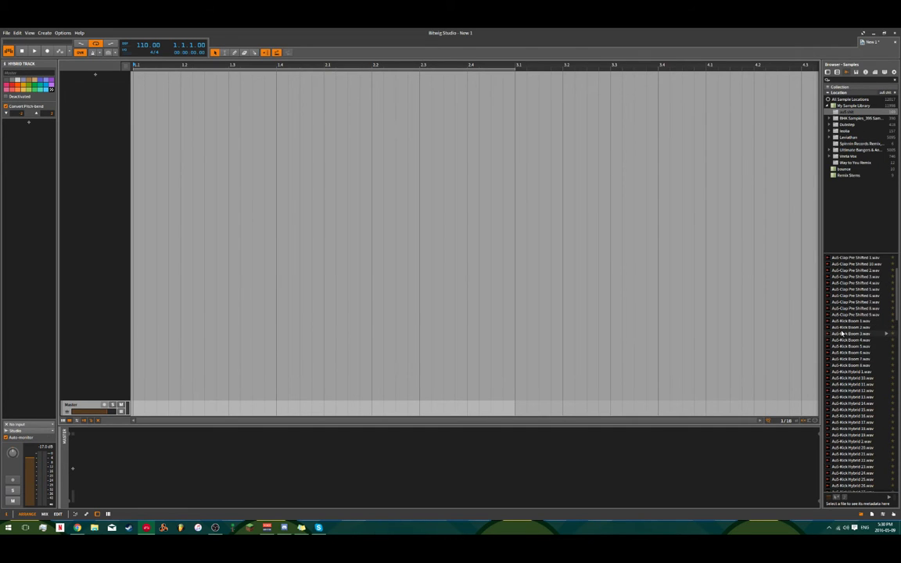
{"action": "scroll", "coordinate": [843, 336], "scroll_direction": "down", "scroll_amount": 10}
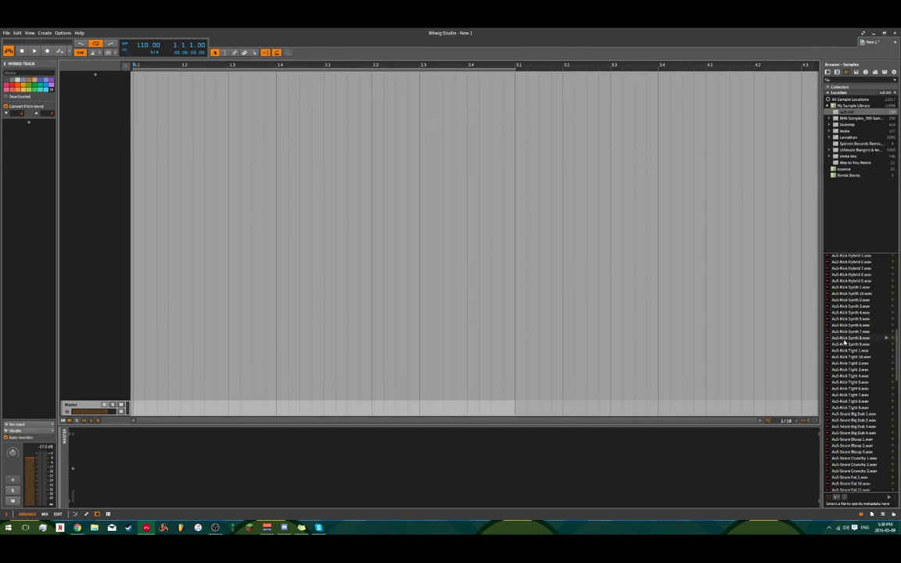
{"action": "scroll", "coordinate": [845, 342], "scroll_direction": "down", "scroll_amount": 7}
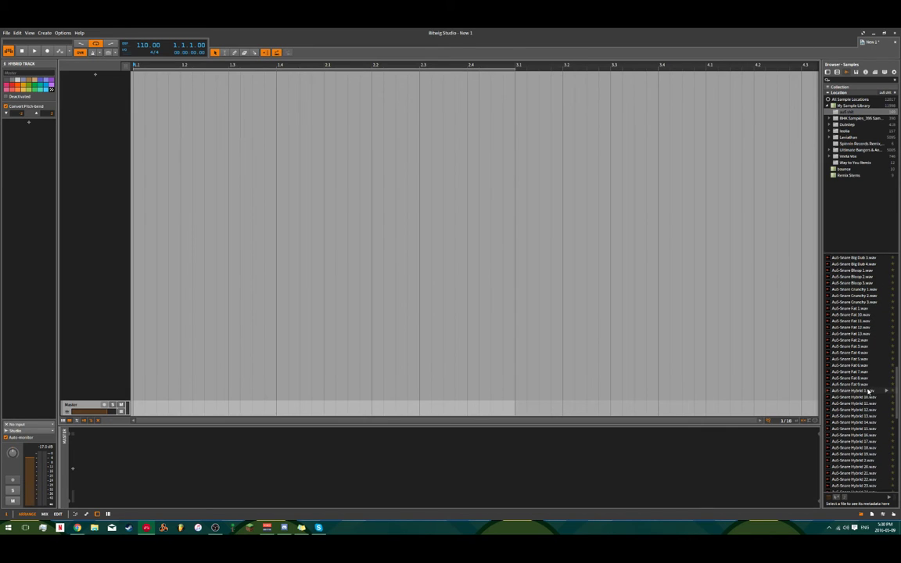
{"action": "left_click_drag", "start_coordinate": [868, 391], "coordinate": [144, 112]}
- Find Au5-Kick Boom 1.wav in the same sample folder and place it on a second new track at bar 1
{"action": "scroll", "coordinate": [861, 376], "scroll_direction": "down", "scroll_amount": 5}
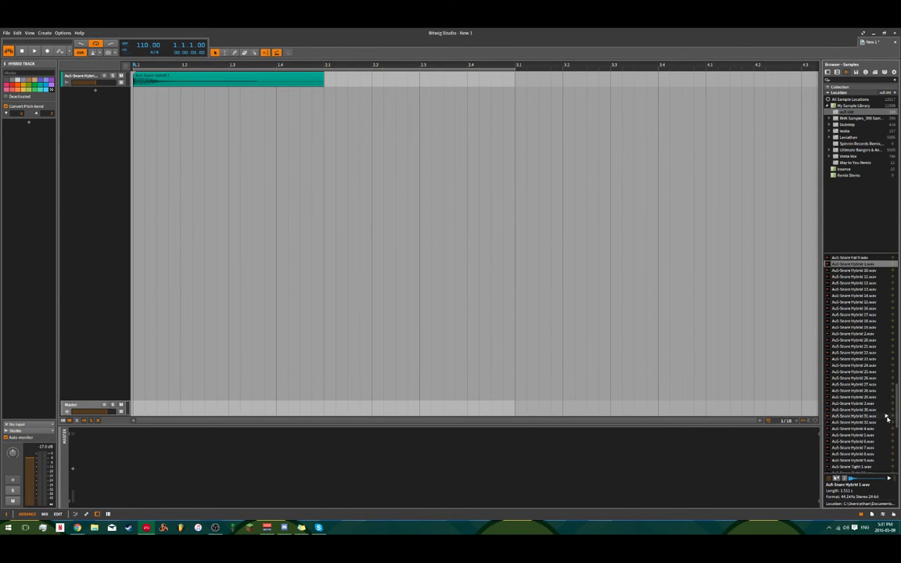
{"action": "scroll", "coordinate": [886, 415], "scroll_direction": "down", "scroll_amount": 1}
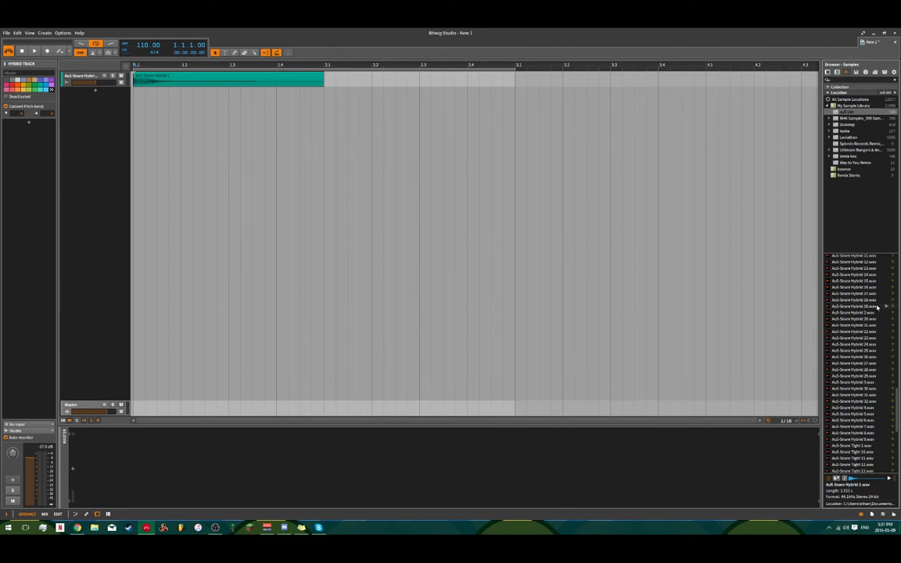
{"action": "scroll", "coordinate": [874, 321], "scroll_direction": "up", "scroll_amount": 3}
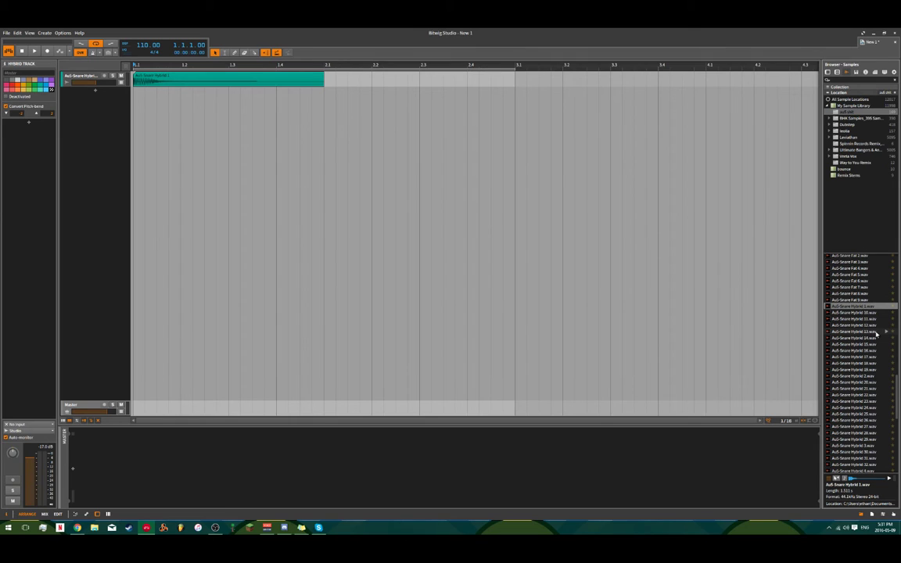
{"action": "scroll", "coordinate": [876, 334], "scroll_direction": "up", "scroll_amount": 10}
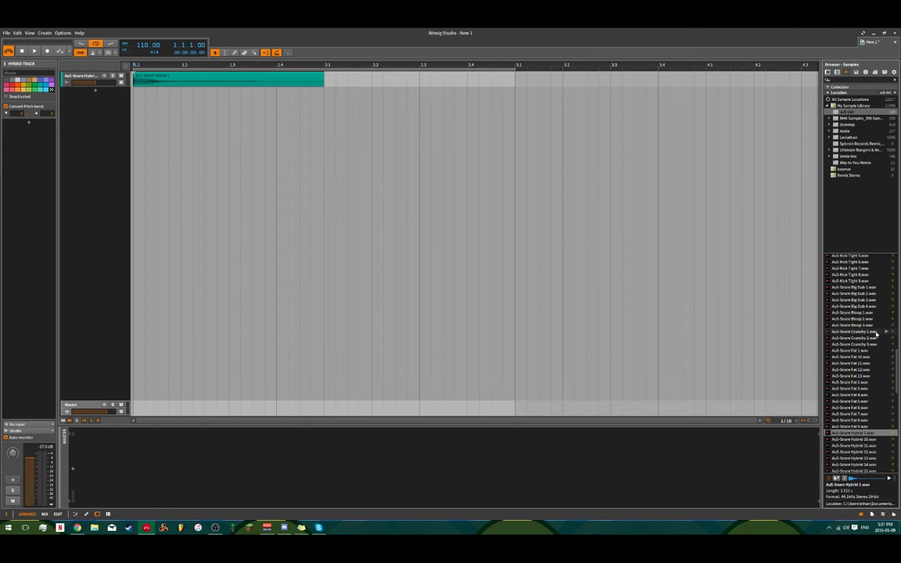
{"action": "scroll", "coordinate": [875, 329], "scroll_direction": "up", "scroll_amount": 10}
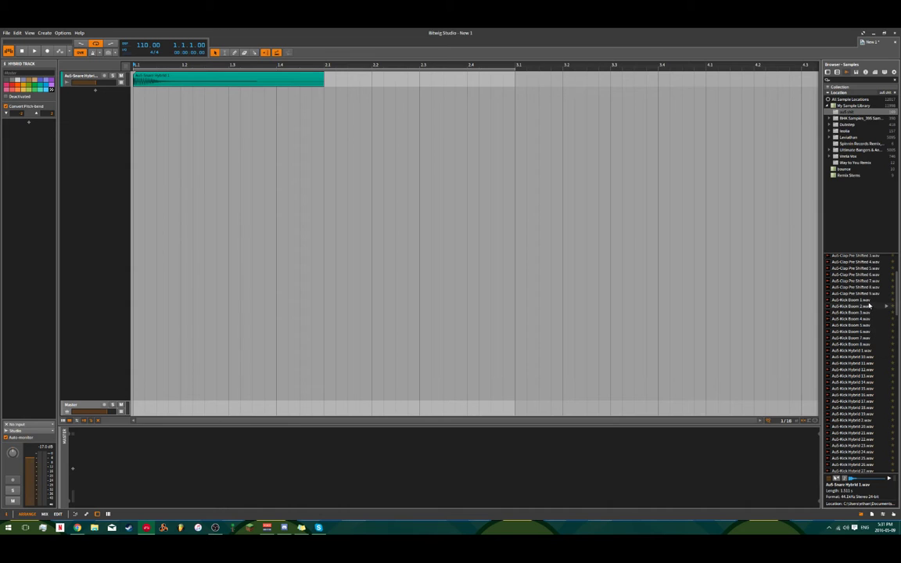
{"action": "left_click_drag", "start_coordinate": [867, 301], "coordinate": [135, 109]}
- Play the arrangement with the kick soloed, switch the solo to the snare track, and reposition the playhead at 1.2
{"action": "key", "text": "space"}
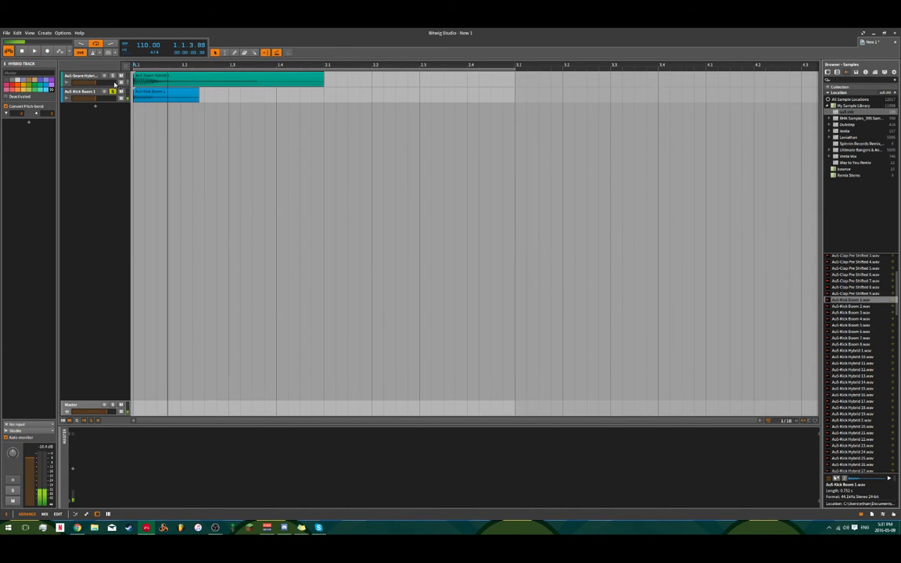
{"action": "left_click", "coordinate": [112, 76]}
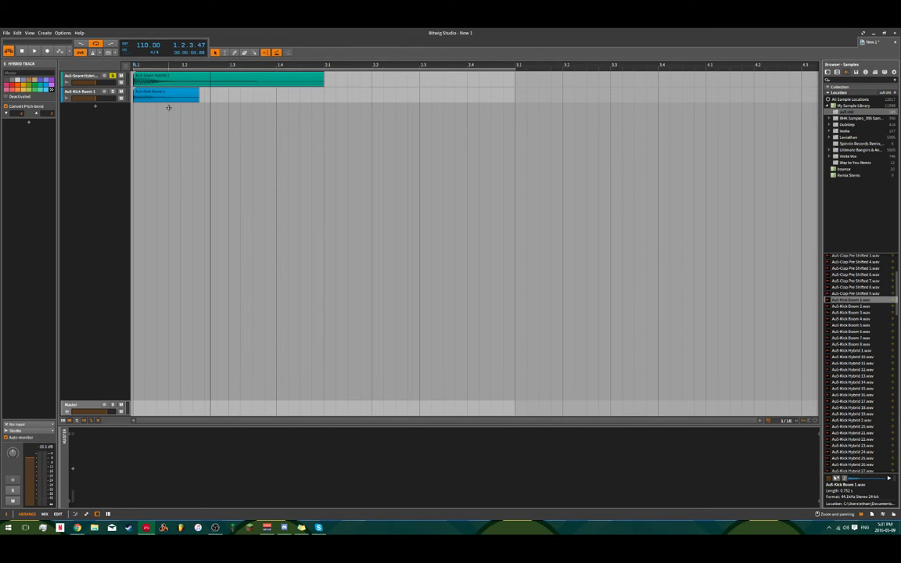
{"action": "left_click", "coordinate": [187, 124]}
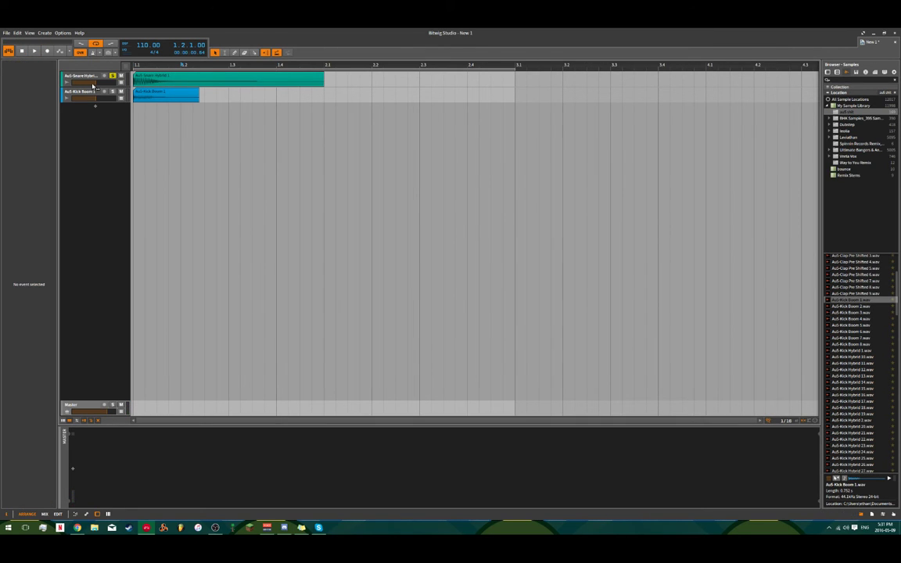
- Examine the snare and kick clips in the arrangement, selecting each in turn and both together
{"action": "left_click", "coordinate": [124, 90]}
{"action": "left_click", "coordinate": [141, 91]}
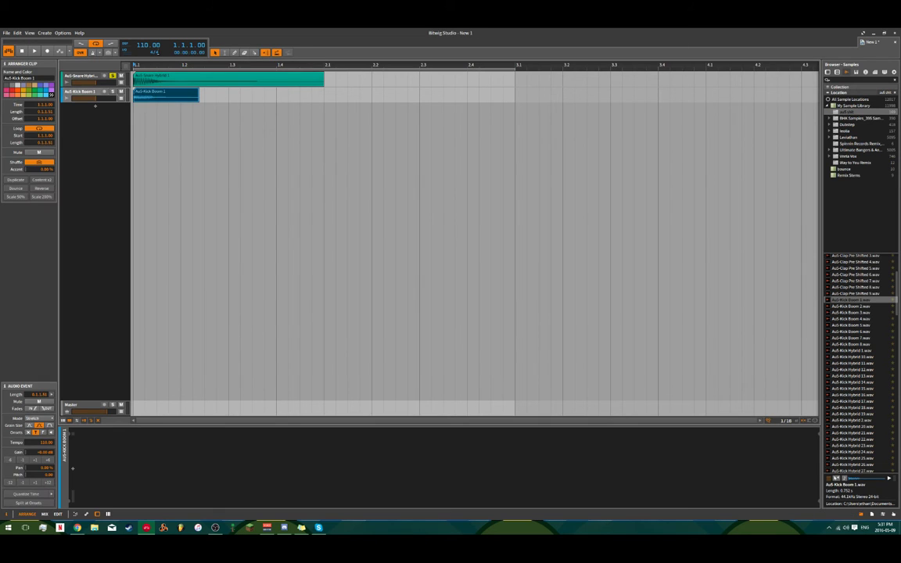
{"action": "left_click", "coordinate": [156, 80]}
{"action": "left_click", "coordinate": [144, 93]}
{"action": "left_click", "coordinate": [165, 83]}
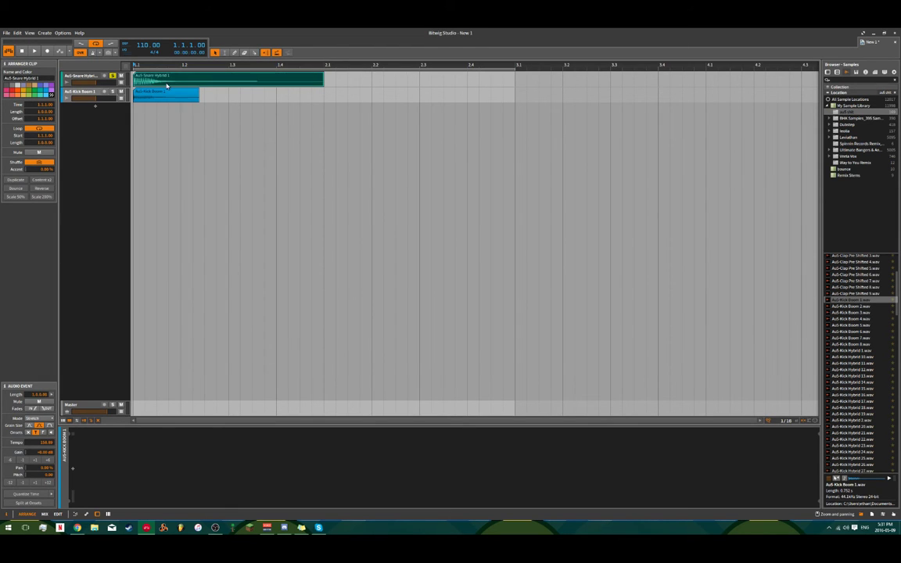
{"action": "left_click", "coordinate": [158, 92]}
{"action": "left_click", "coordinate": [147, 76]}
{"action": "left_click_drag", "start_coordinate": [225, 115], "coordinate": [179, 83]}
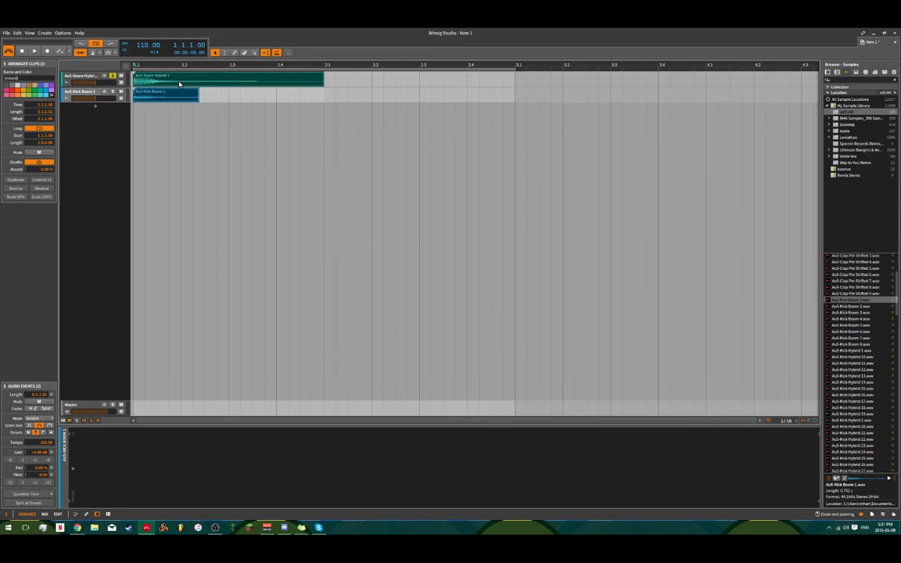
{"action": "left_click", "coordinate": [243, 92]}
{"action": "left_click", "coordinate": [218, 80]}
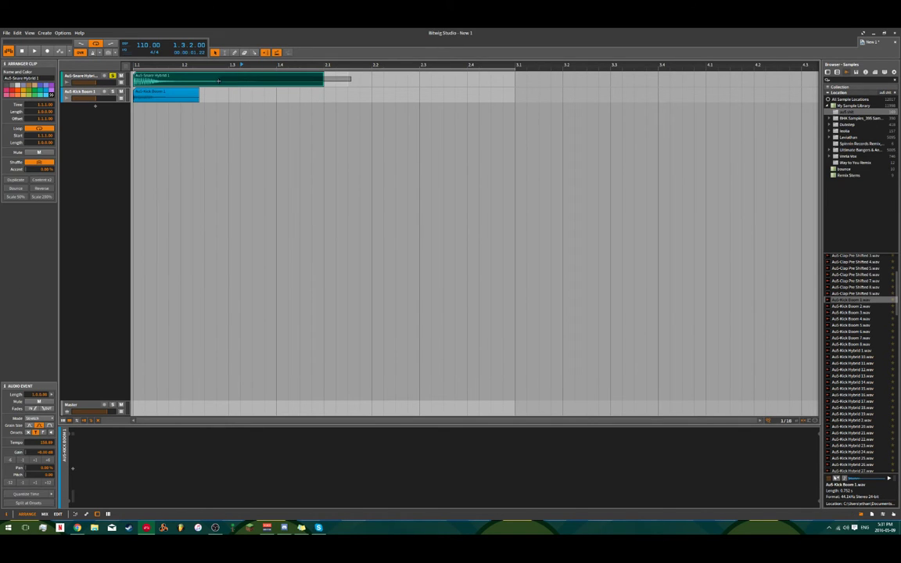
{"action": "left_click_drag", "start_coordinate": [233, 101], "coordinate": [241, 115]}
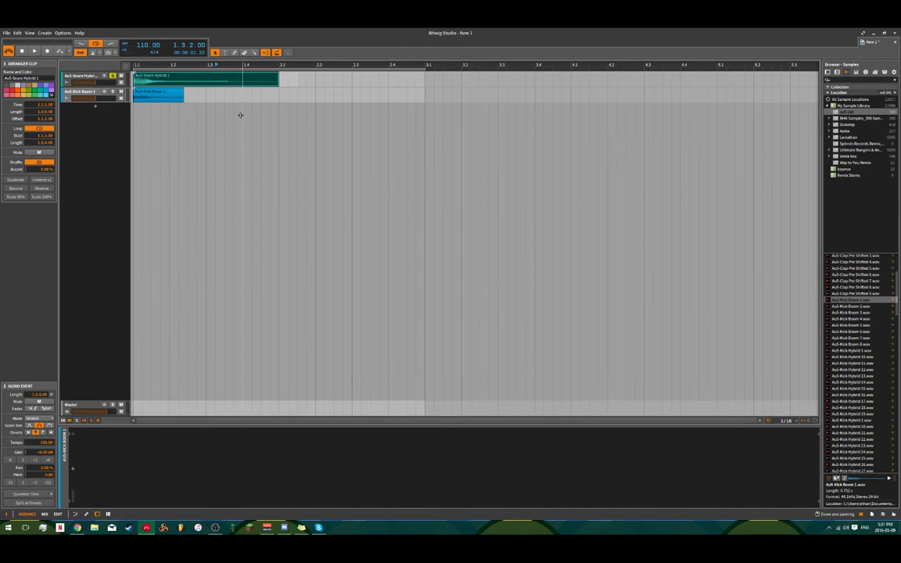
- Search the Leviathan sample folder for "ri" and place Lev_Riser_110_16_Noise.wav on a new third track at bar 1
{"action": "left_click", "coordinate": [852, 137]}
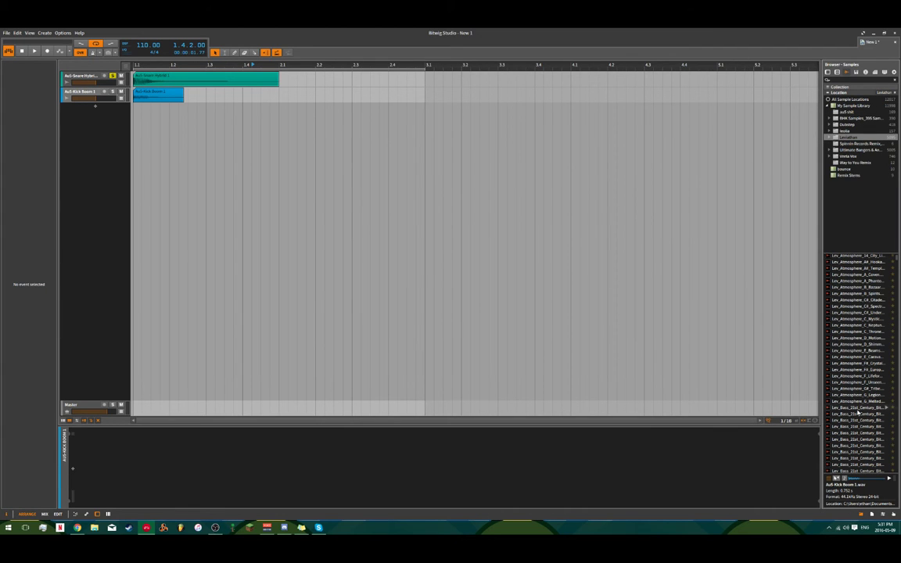
{"action": "scroll", "coordinate": [871, 395], "scroll_direction": "down", "scroll_amount": 3}
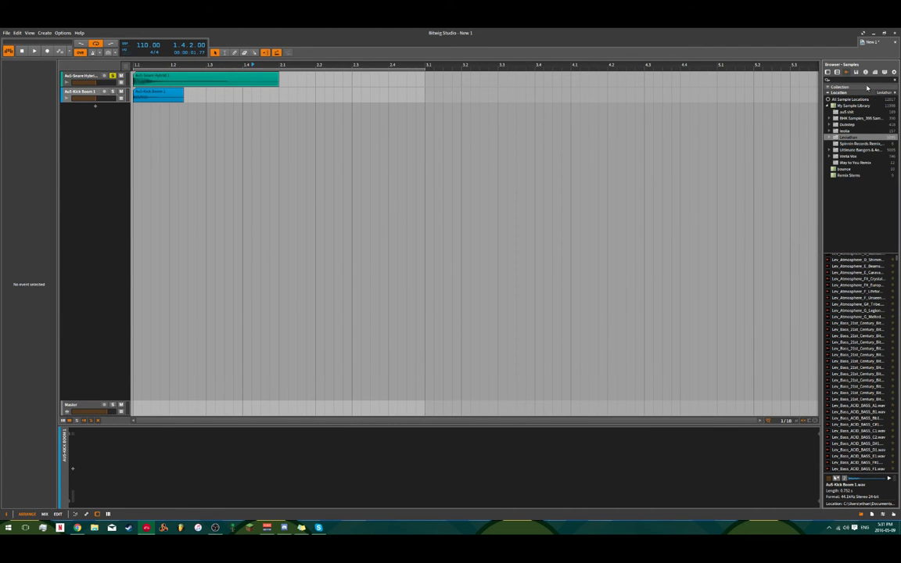
{"action": "left_click", "coordinate": [872, 80]}
{"action": "type", "text": "ri"}
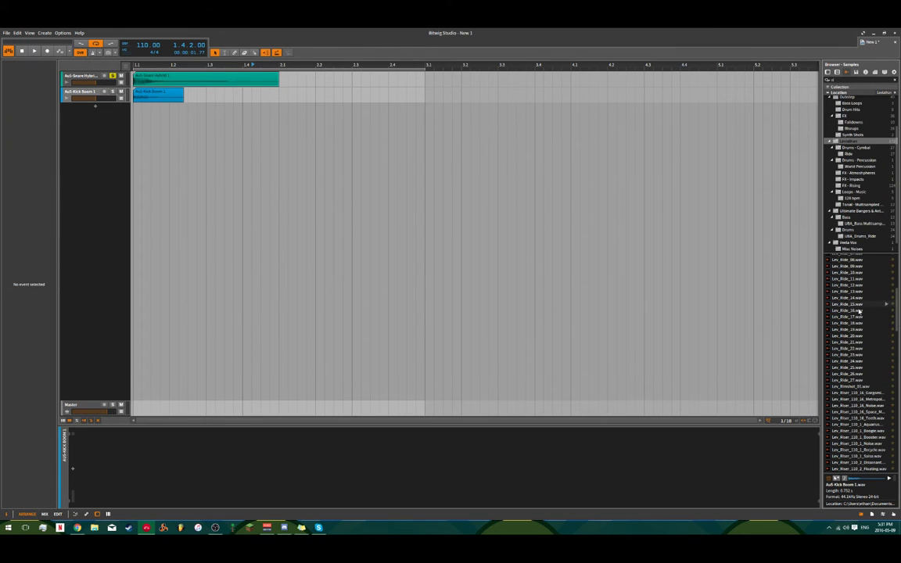
{"action": "left_click_drag", "start_coordinate": [864, 405], "coordinate": [134, 113]}
{"action": "scroll", "coordinate": [169, 124], "scroll_direction": "down", "scroll_amount": 5}
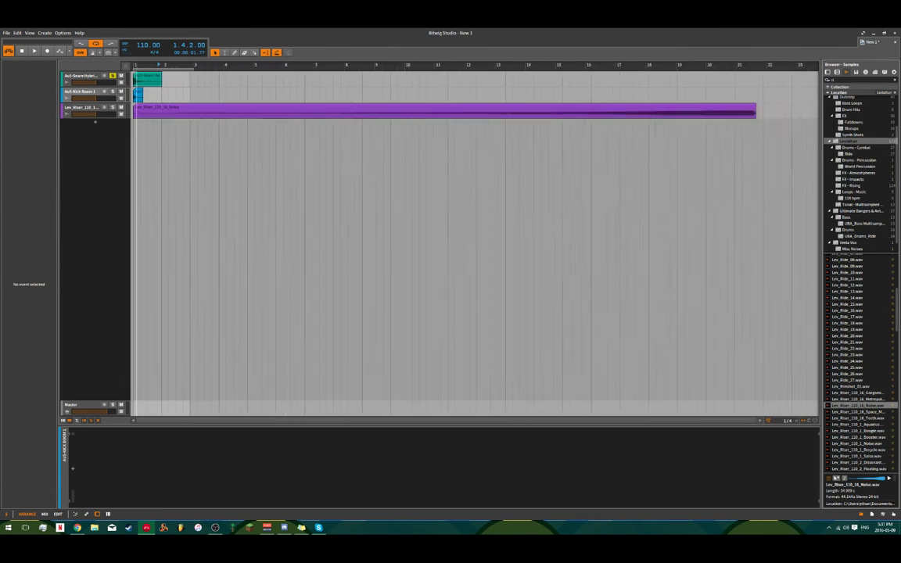
- Solo the riser track, turn its volume down, and audition the riser clip from about bar 17 and near its end
{"action": "left_click", "coordinate": [314, 117]}
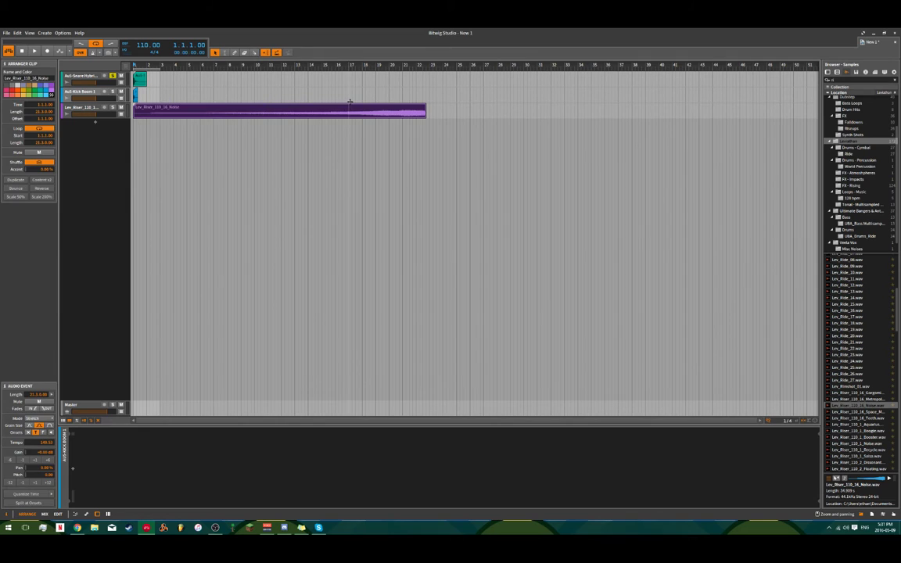
{"action": "left_click", "coordinate": [349, 102]}
{"action": "key", "text": "space"}
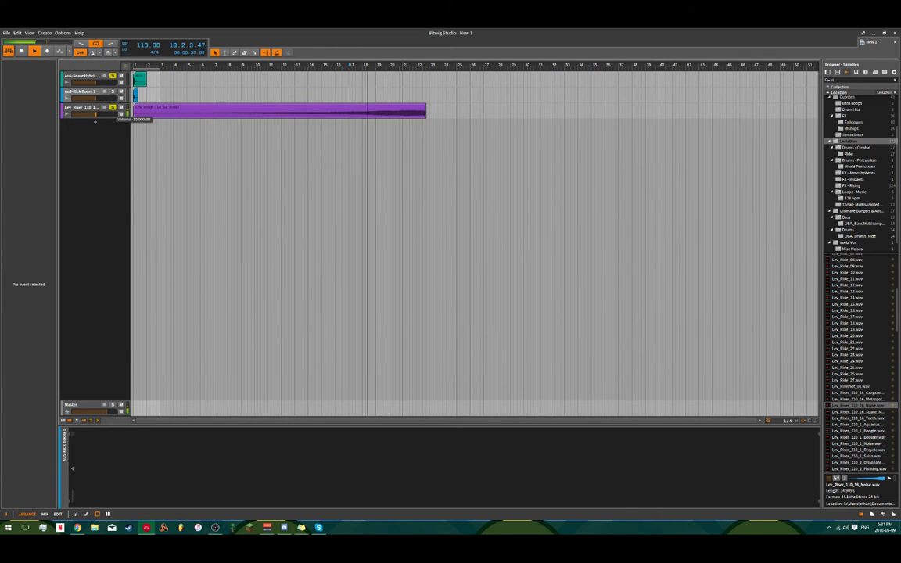
{"action": "left_click", "coordinate": [231, 121]}
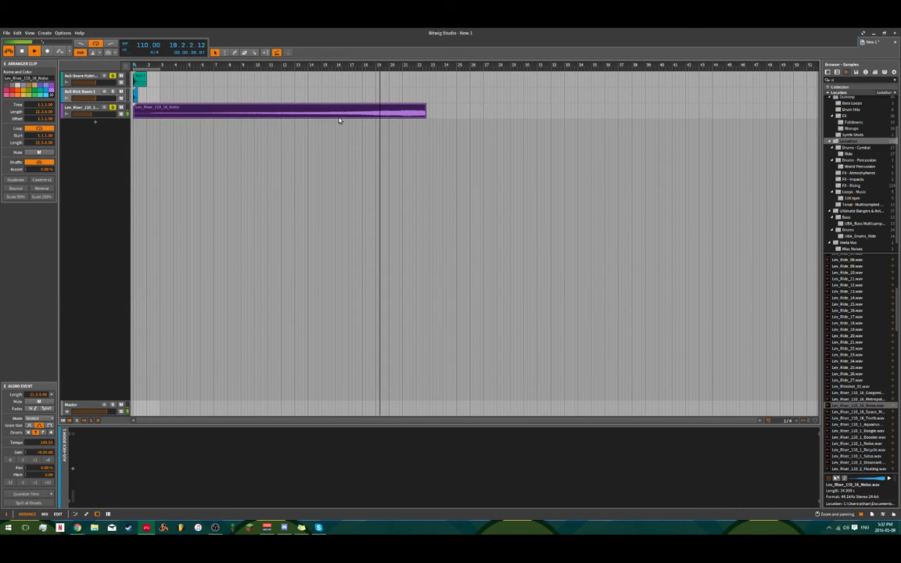
{"action": "key", "text": "space"}
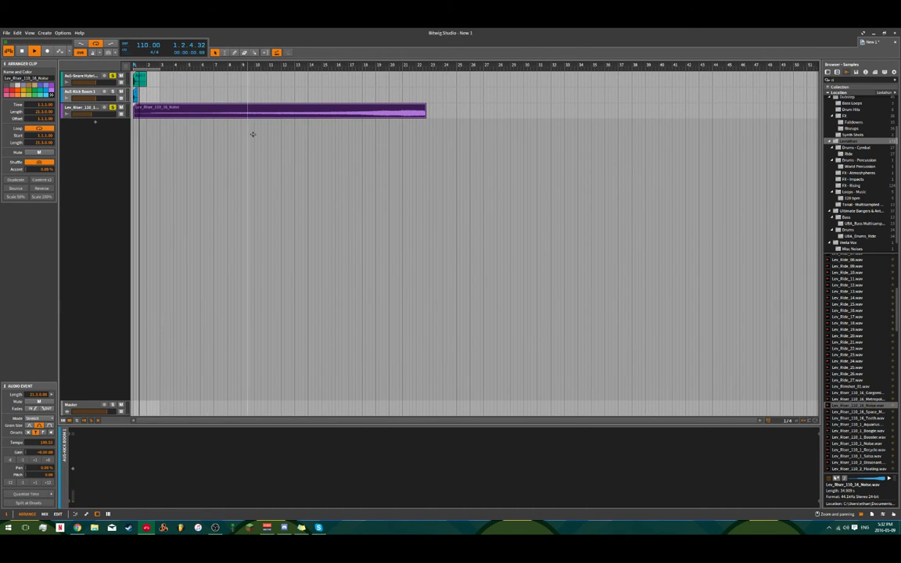
{"action": "key", "text": "space"}
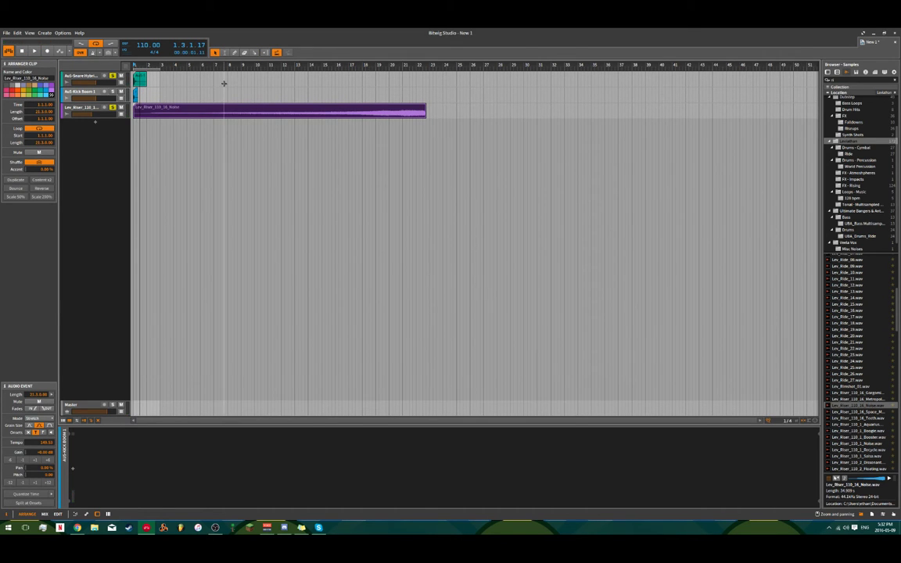
{"action": "left_click", "coordinate": [271, 81]}
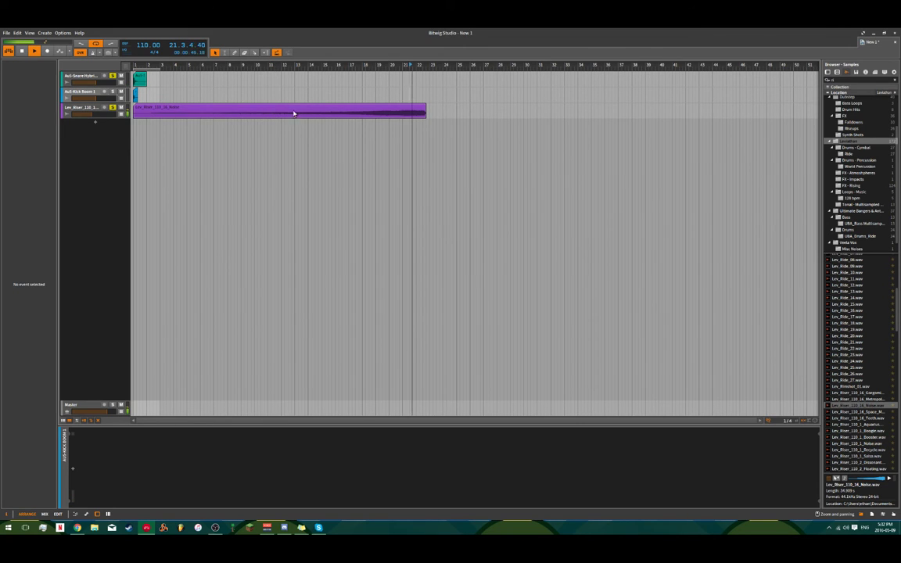
- Select the riser clip, move it to start at 7.3, and play it from there
{"action": "left_click", "coordinate": [84, 94]}
{"action": "left_click", "coordinate": [93, 109]}
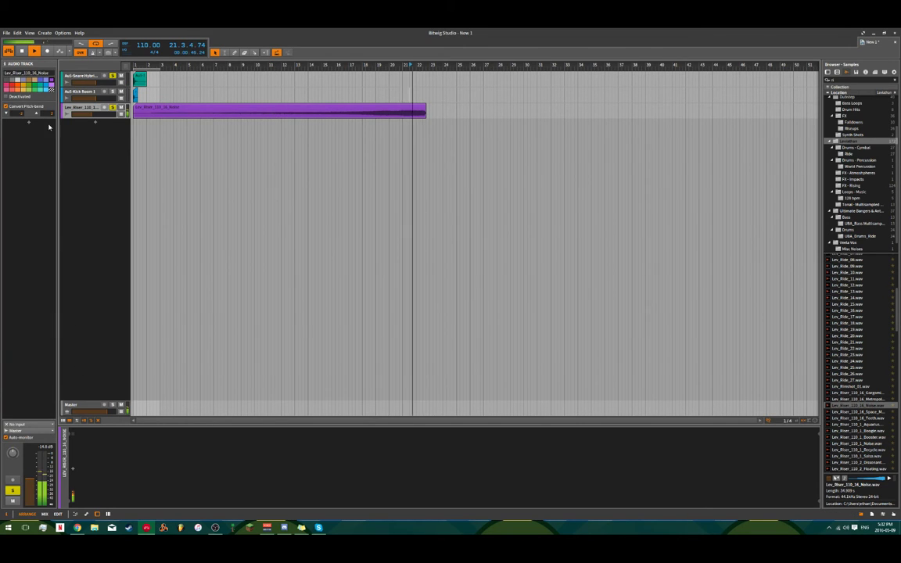
{"action": "left_click", "coordinate": [145, 109]}
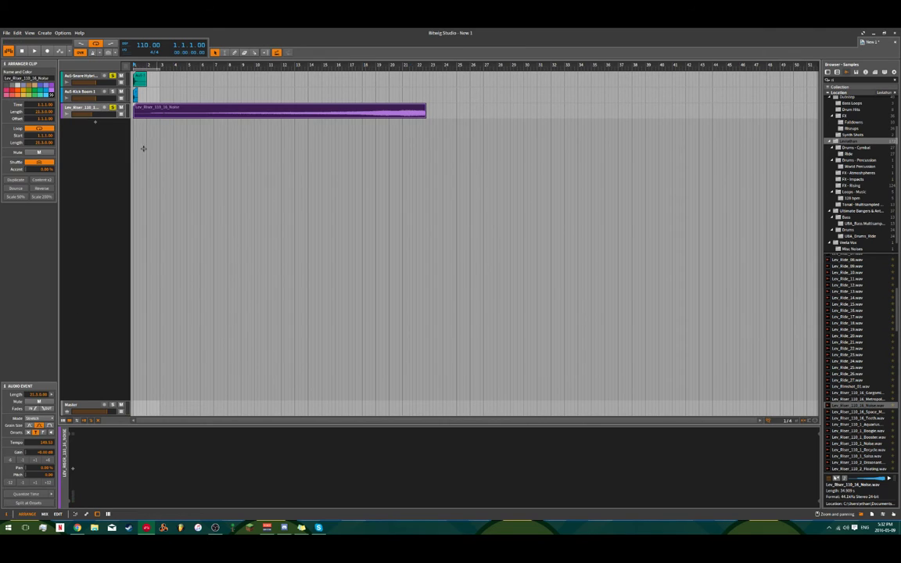
{"action": "key", "text": "space"}
{"action": "left_click_drag", "start_coordinate": [222, 111], "coordinate": [305, 115]}
{"action": "key", "text": "space"}
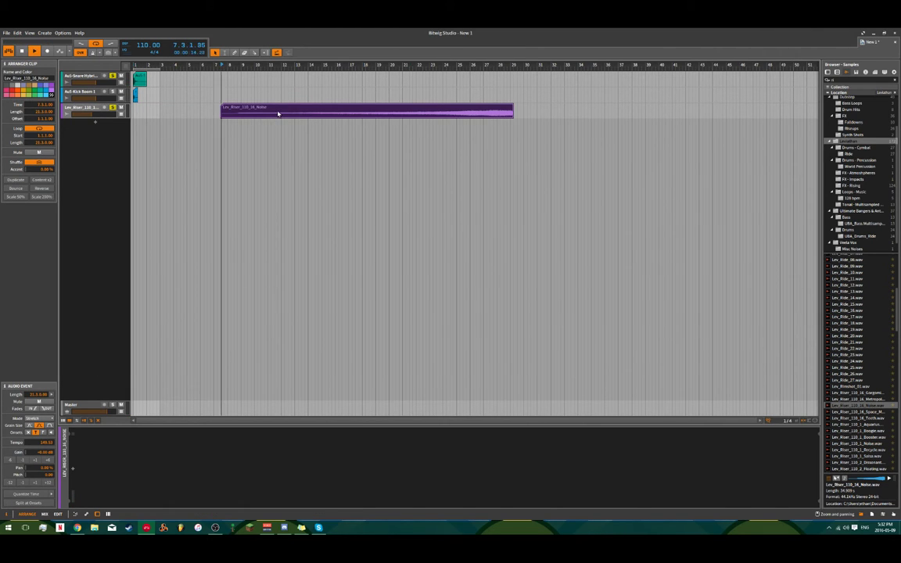
- Set the riser clip's audio event tempo to 110 and show the master track's automation lane
{"action": "double_click", "coordinate": [40, 444]}
{"action": "type", "text": "110"}
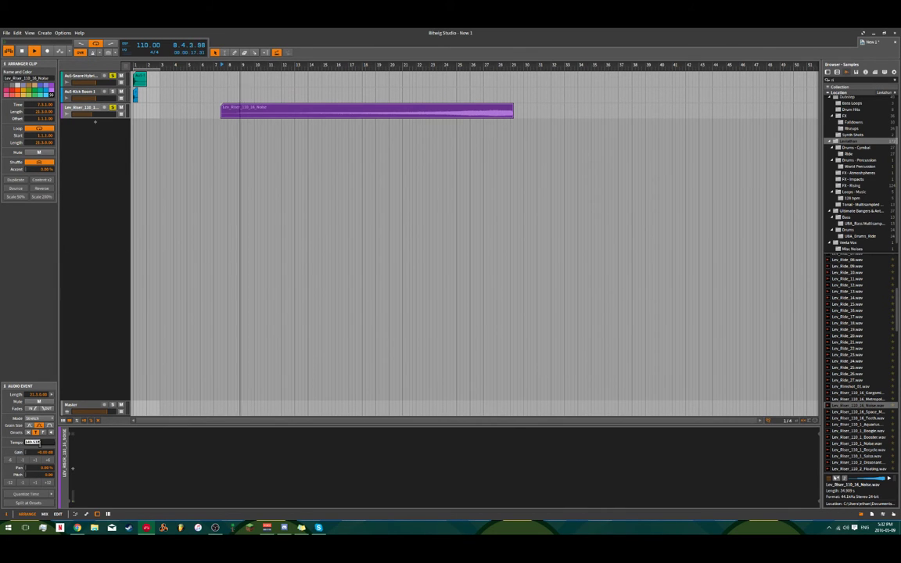
{"action": "key", "text": "Return"}
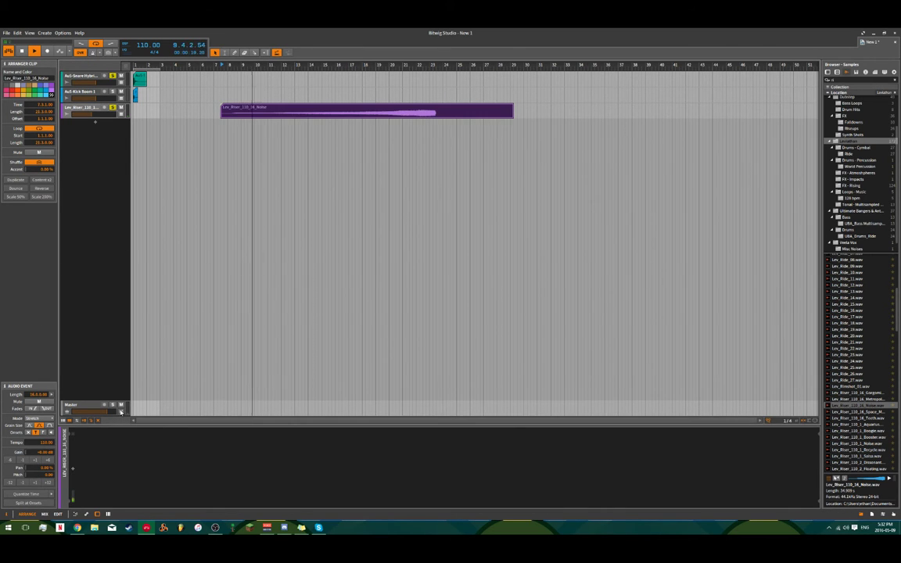
{"action": "left_click", "coordinate": [121, 412]}
{"action": "key", "text": "space"}
- Trim the riser clip's empty tail to a length of 16 bars and move the clip to bar 1
{"action": "left_click", "coordinate": [251, 155]}
{"action": "left_click_drag", "start_coordinate": [247, 115], "coordinate": [240, 115]}
{"action": "left_click", "coordinate": [269, 140]}
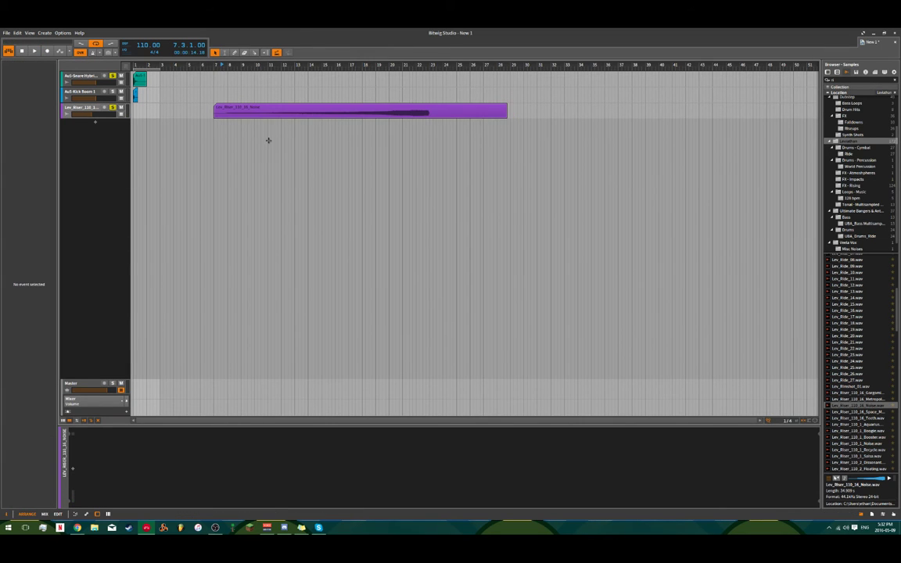
{"action": "left_click_drag", "start_coordinate": [507, 107], "coordinate": [430, 107]}
{"action": "left_click", "coordinate": [359, 97]}
{"action": "left_click", "coordinate": [355, 113]}
{"action": "left_click_drag", "start_coordinate": [354, 113], "coordinate": [189, 85]}
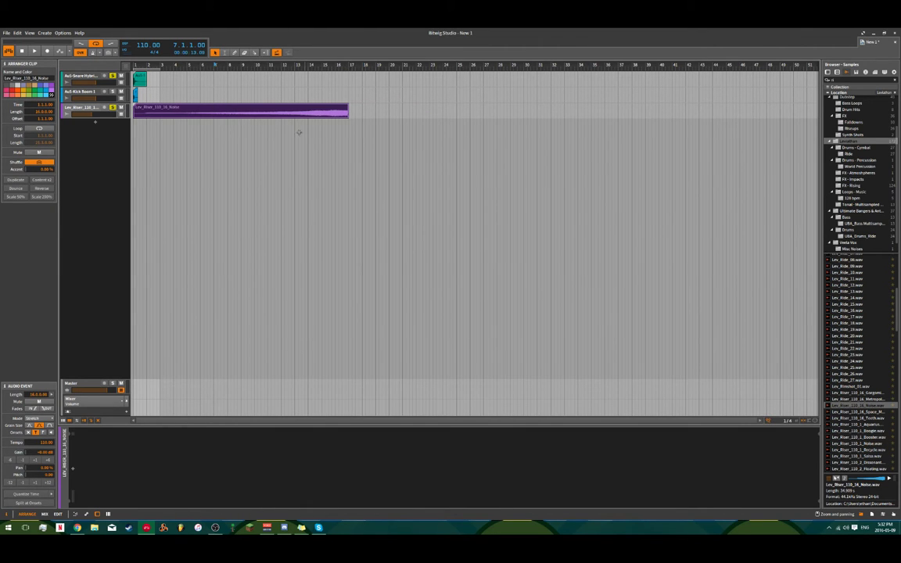
- Audition the trimmed riser clip from bars 7, 14 and 16, and select the clip
{"action": "key", "text": "space"}
{"action": "key", "text": "space"}
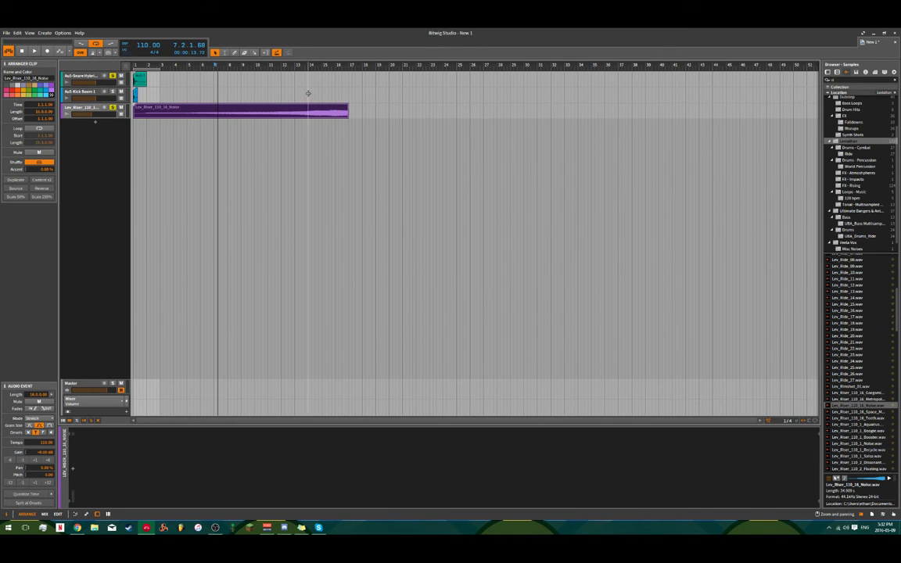
{"action": "left_click", "coordinate": [308, 93]}
{"action": "key", "text": "space"}
{"action": "left_click", "coordinate": [337, 97]}
{"action": "key", "text": "space"}
{"action": "key", "text": "space"}
{"action": "key", "text": "space"}
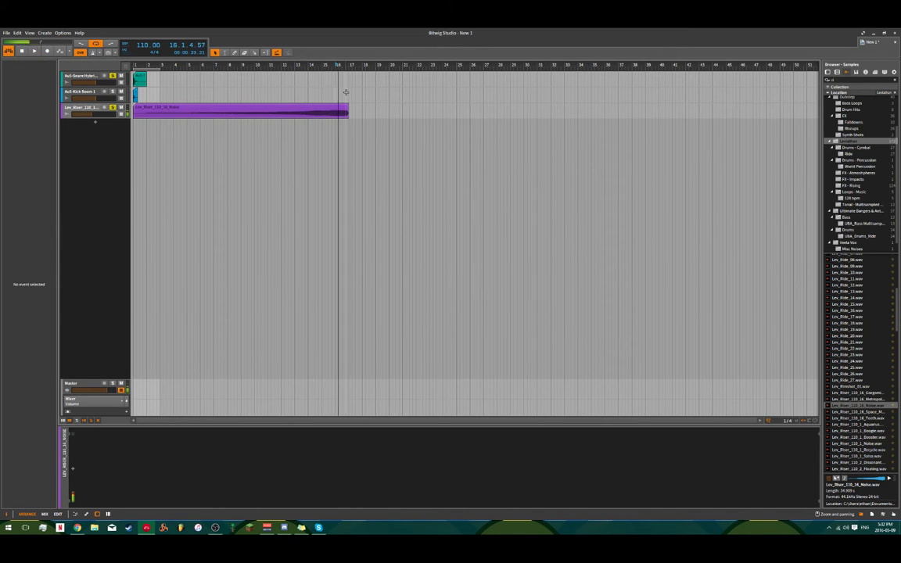
{"action": "key", "text": "space"}
{"action": "left_click", "coordinate": [235, 107]}
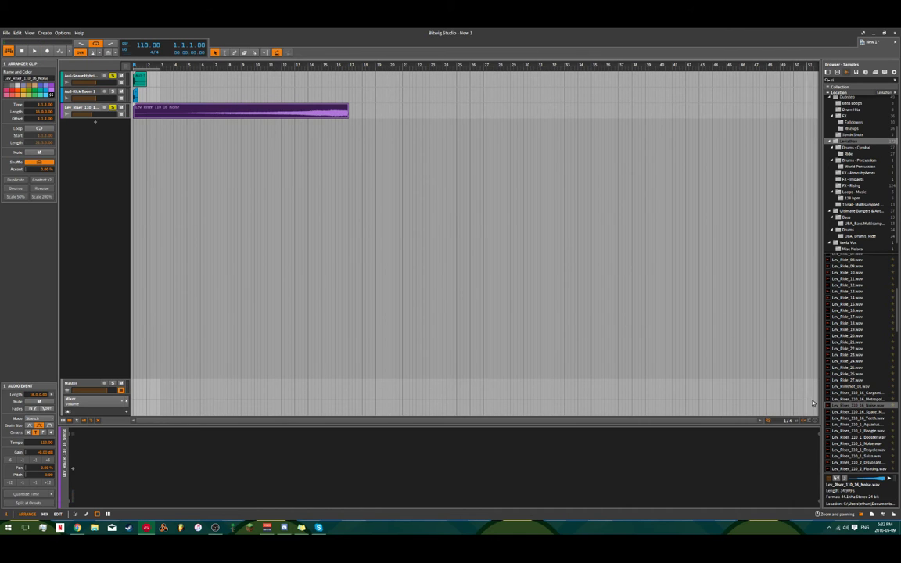
- Place Lev_Riser_110_4_Noise_2.wav at bar 21 on the riser track and play it
{"action": "scroll", "coordinate": [844, 362], "scroll_direction": "down", "scroll_amount": 7}
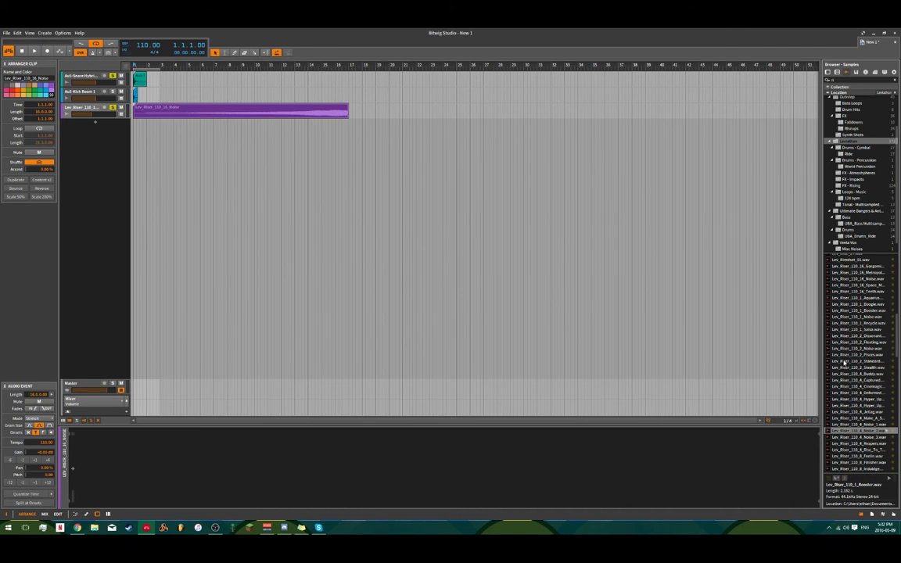
{"action": "left_click_drag", "start_coordinate": [857, 431], "coordinate": [405, 109]}
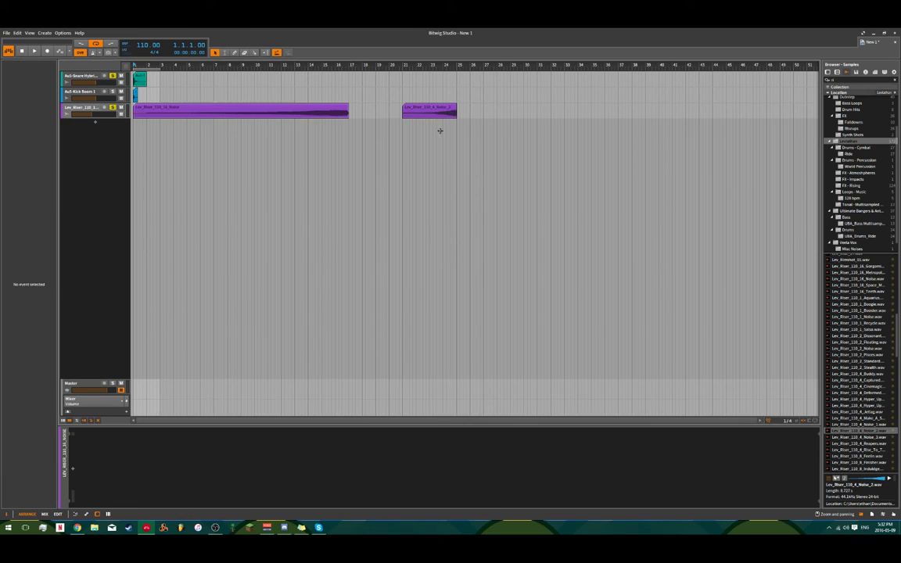
{"action": "key", "text": "space"}
{"action": "left_click", "coordinate": [442, 114]}
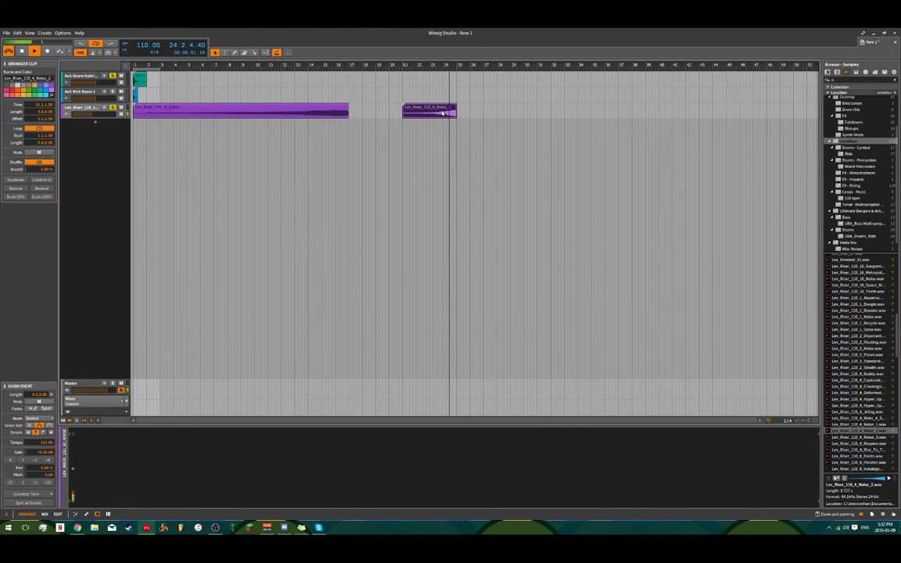
{"action": "key", "text": "space"}
{"action": "key", "text": "space"}
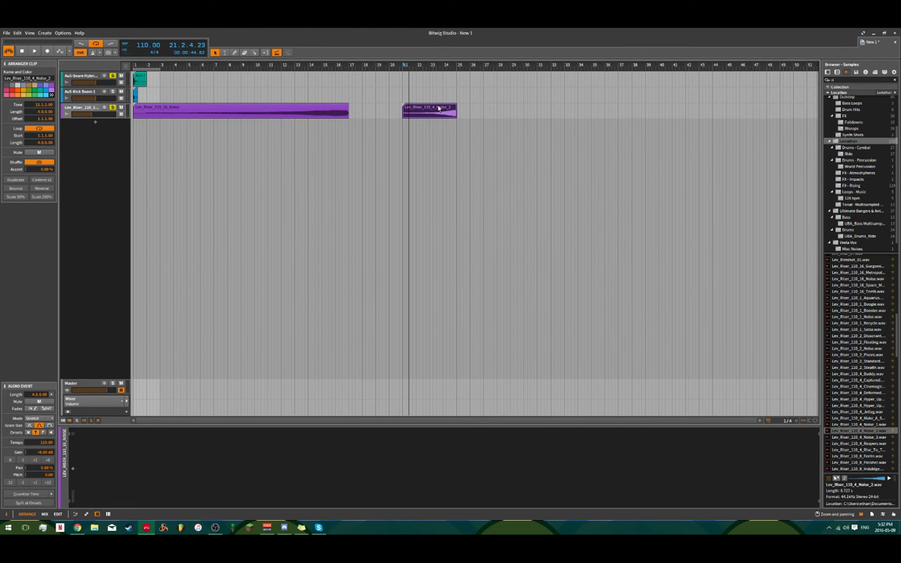
{"action": "left_click", "coordinate": [136, 108]}
{"action": "key", "text": "space"}
- Place the Lev_Riser_110_4 "Rise To The" sample at bar 29 on the riser track and play it
{"action": "left_click_drag", "start_coordinate": [857, 450], "coordinate": [524, 118]}
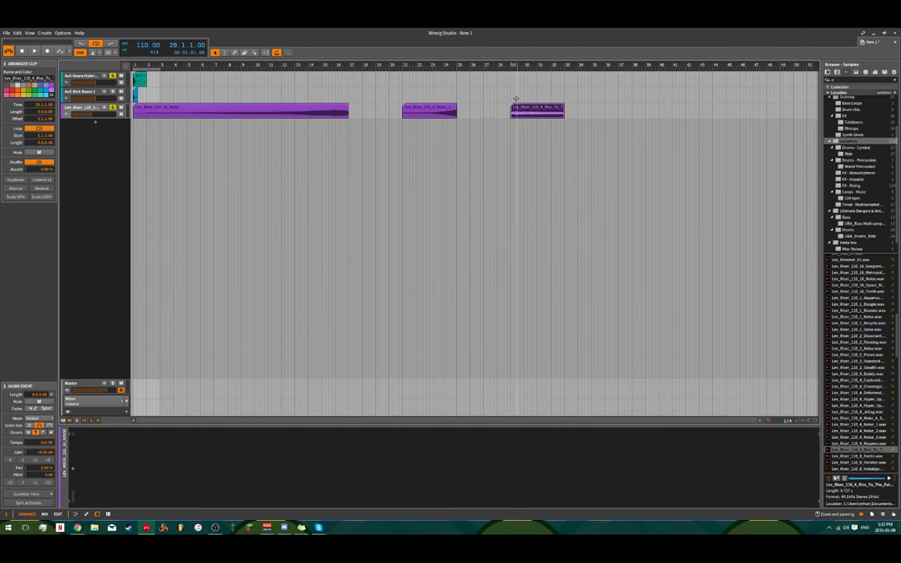
{"action": "left_click", "coordinate": [511, 97]}
{"action": "key", "text": "space"}
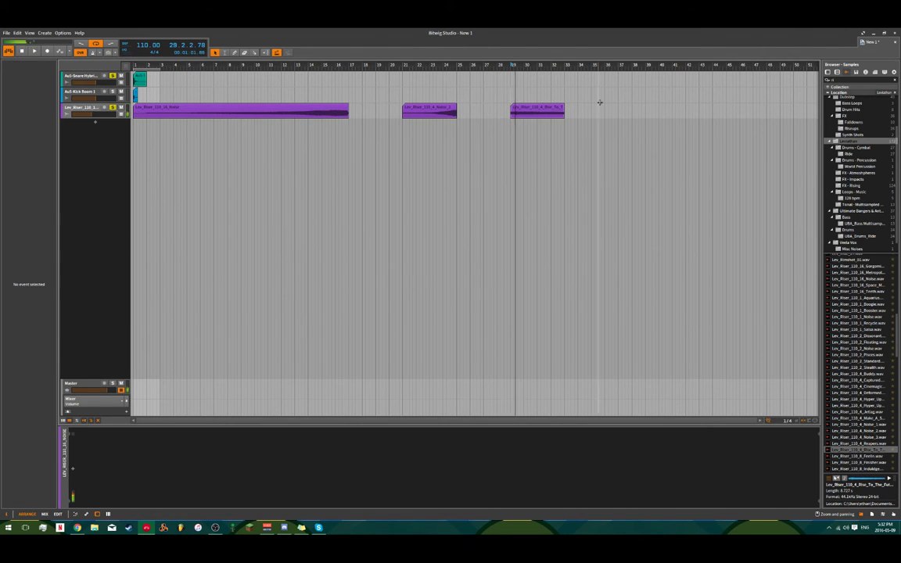
- Delete all three riser clips from the third track
{"action": "left_click_drag", "start_coordinate": [613, 103], "coordinate": [300, 110]}
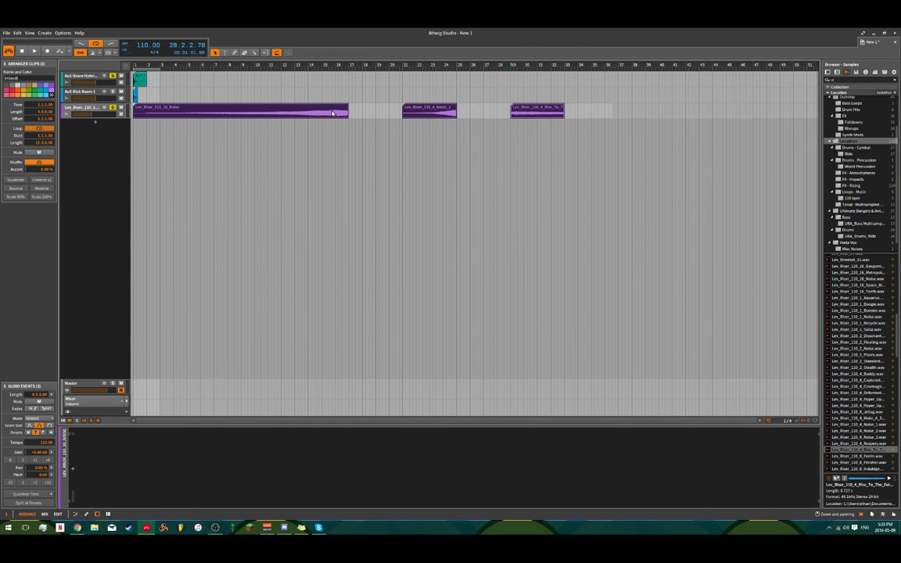
{"action": "key", "text": "Delete"}
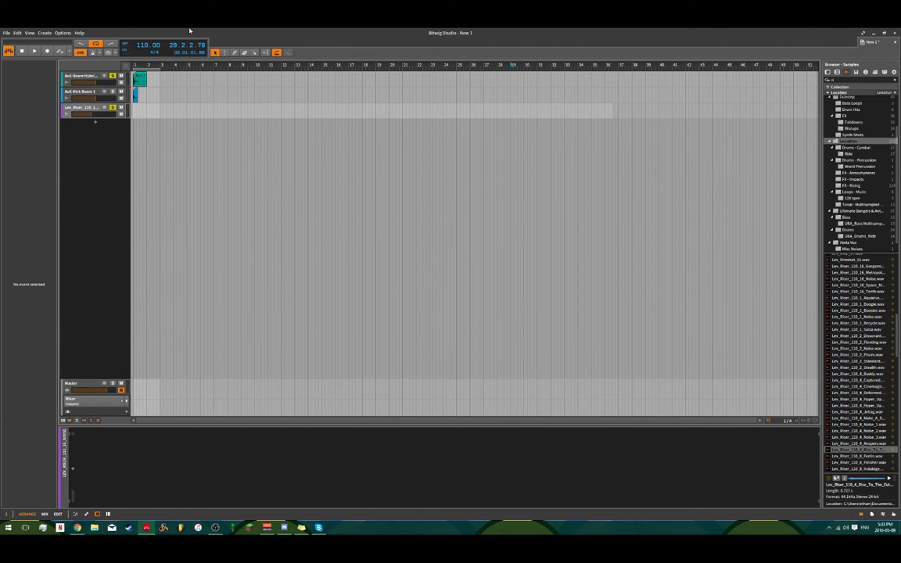
- Examine the kick clip's audio event tempo and its available stretch modes
{"action": "left_click", "coordinate": [138, 83]}
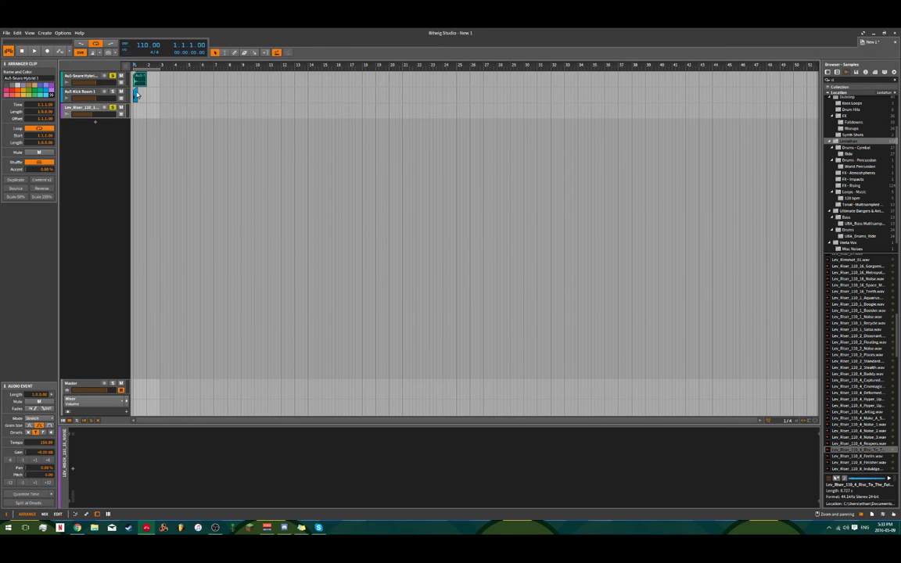
{"action": "scroll", "coordinate": [137, 95], "scroll_direction": "up", "scroll_amount": 6}
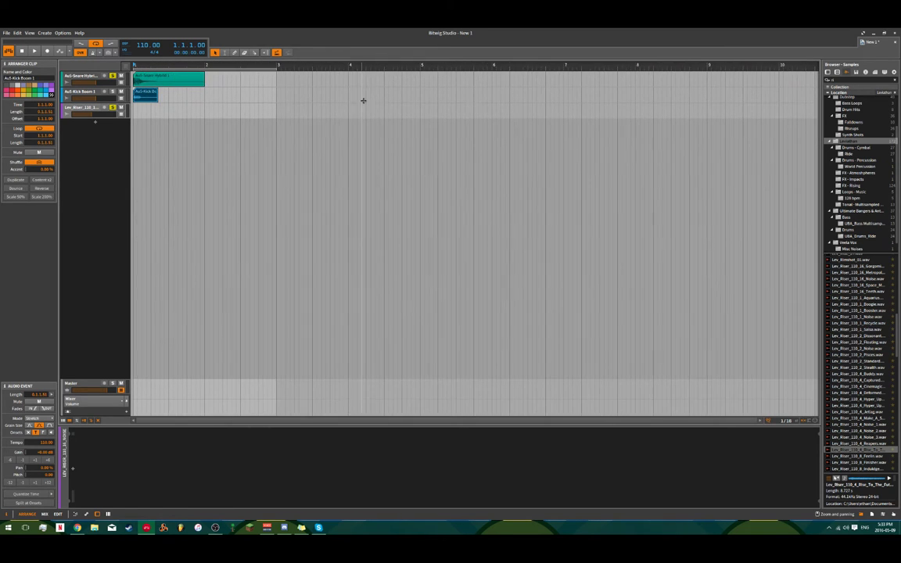
{"action": "scroll", "coordinate": [173, 134], "scroll_direction": "up", "scroll_amount": 4}
{"action": "left_click", "coordinate": [270, 129]}
{"action": "left_click", "coordinate": [185, 101]}
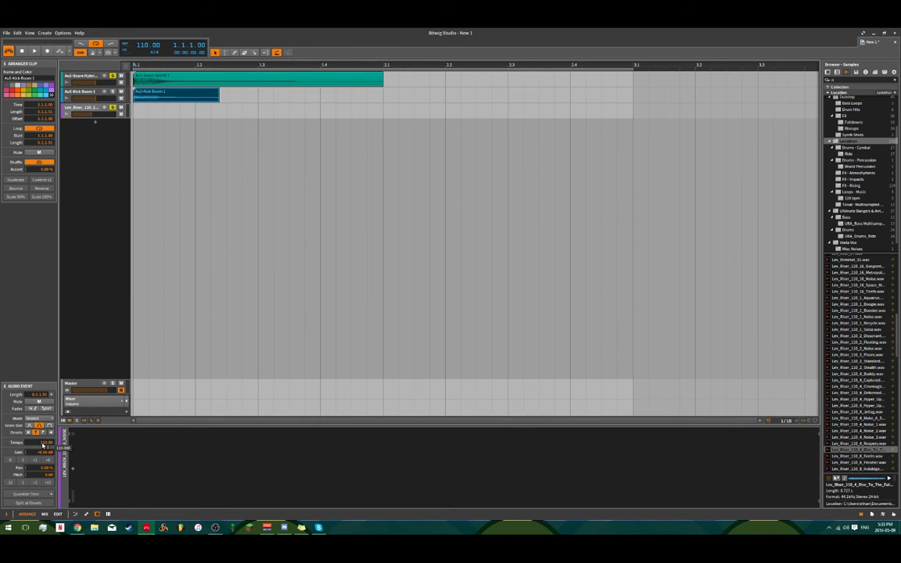
{"action": "left_click", "coordinate": [35, 419]}
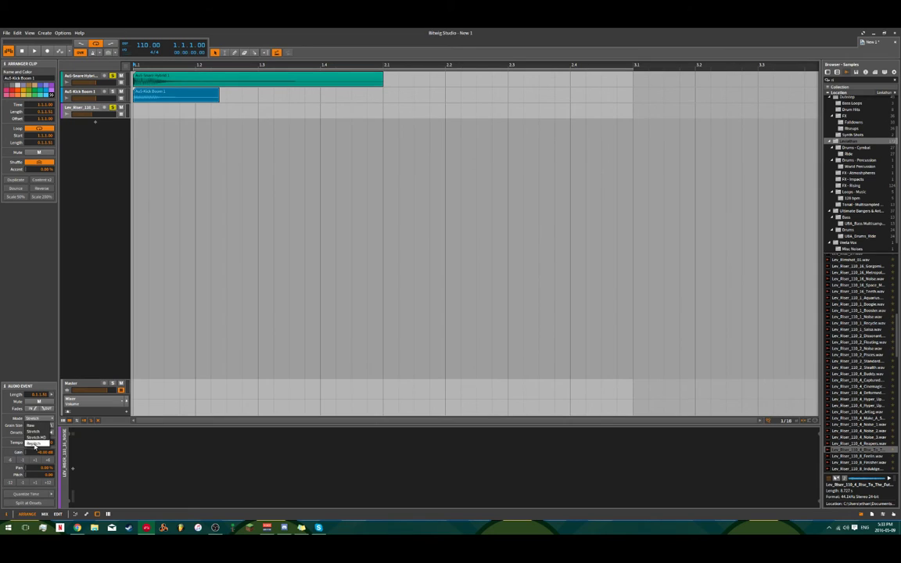
- Set the snare clip's audio event tempo to 110
{"action": "left_click", "coordinate": [178, 84]}
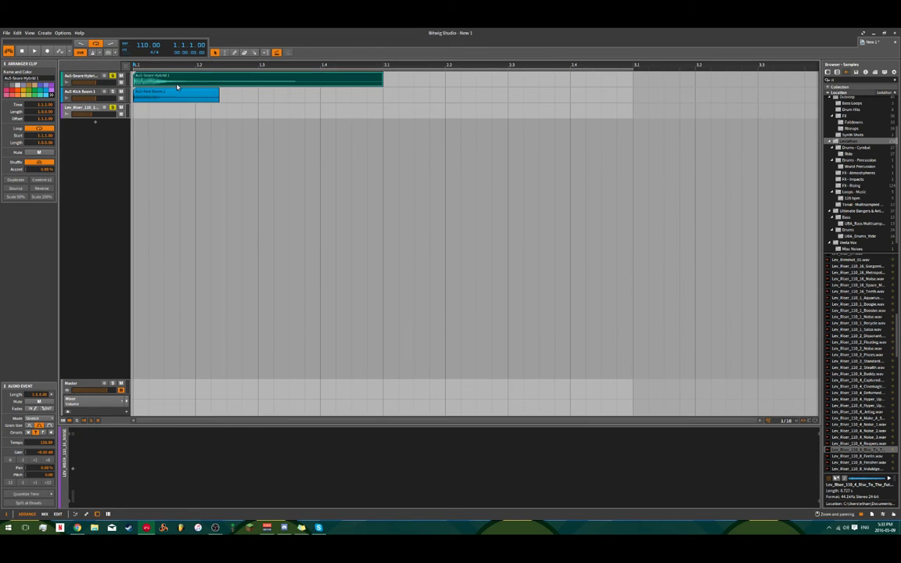
{"action": "double_click", "coordinate": [45, 443]}
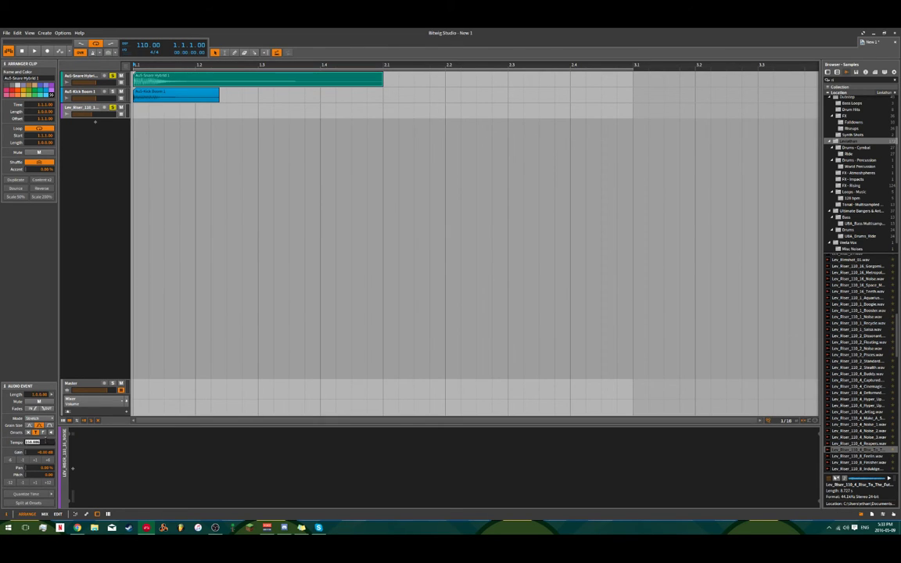
{"action": "type", "text": "110"}
{"action": "key", "text": "Return"}
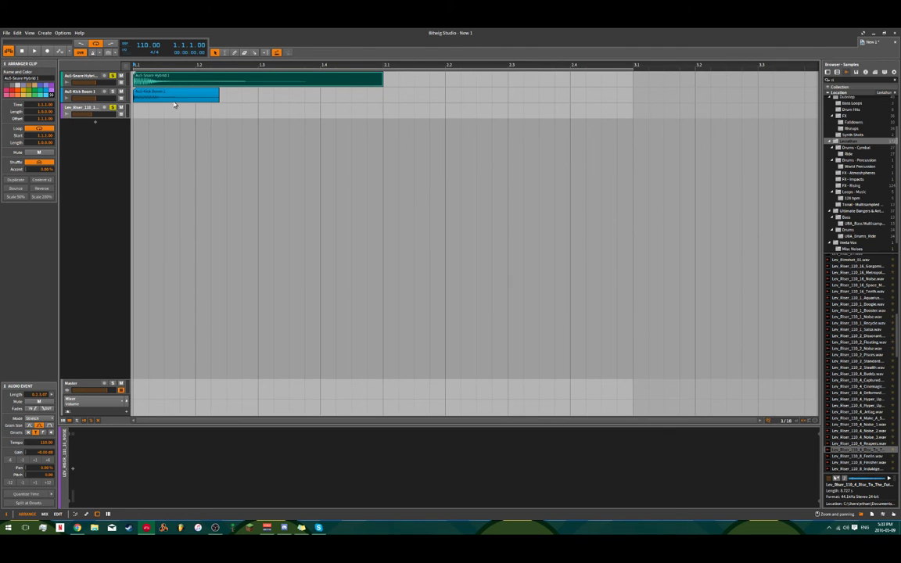
- Move the snare clip to beat 3 of bar 1 and play the arrangement
{"action": "scroll", "coordinate": [188, 109], "scroll_direction": "down", "scroll_amount": 2}
{"action": "left_click_drag", "start_coordinate": [196, 79], "coordinate": [273, 80]}
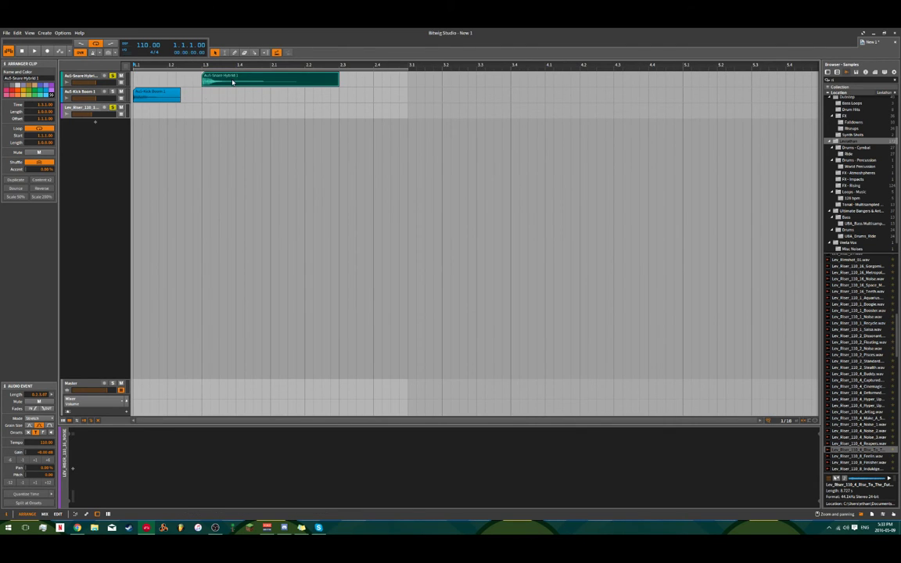
{"action": "left_click", "coordinate": [200, 97]}
{"action": "key", "text": "space"}
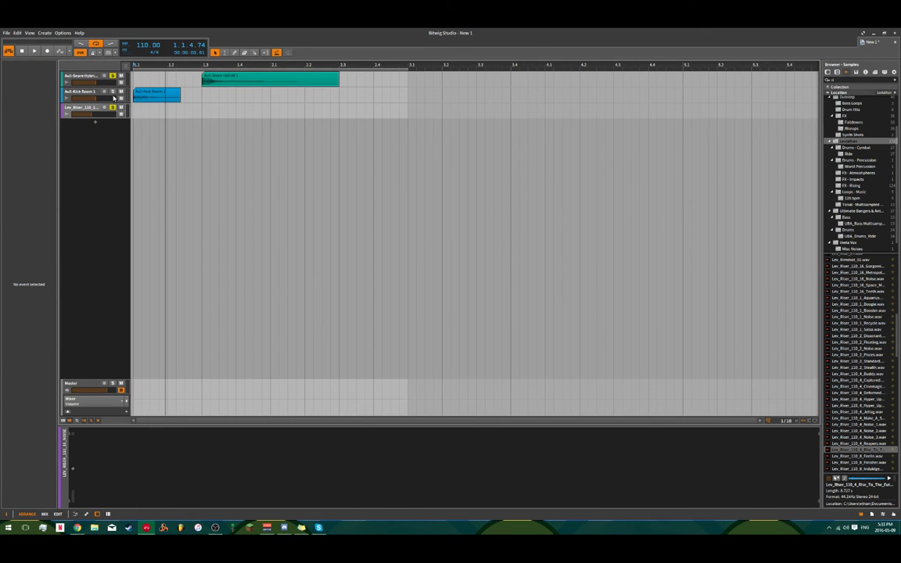
- Delete the Lev_Riser track and dismiss the audio engine crash report without sending it
{"action": "left_click", "coordinate": [92, 110]}
{"action": "key", "text": "Delete"}
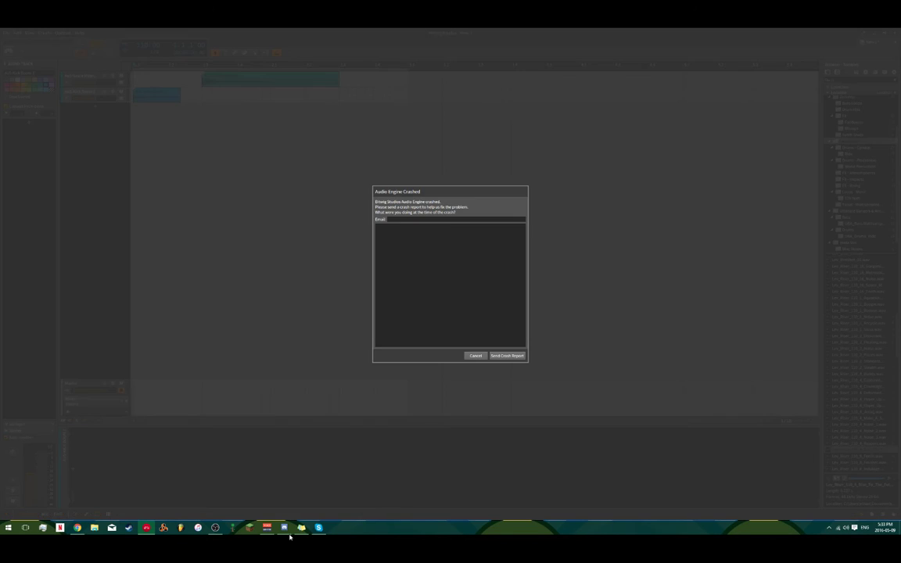
{"action": "left_click", "coordinate": [476, 357]}
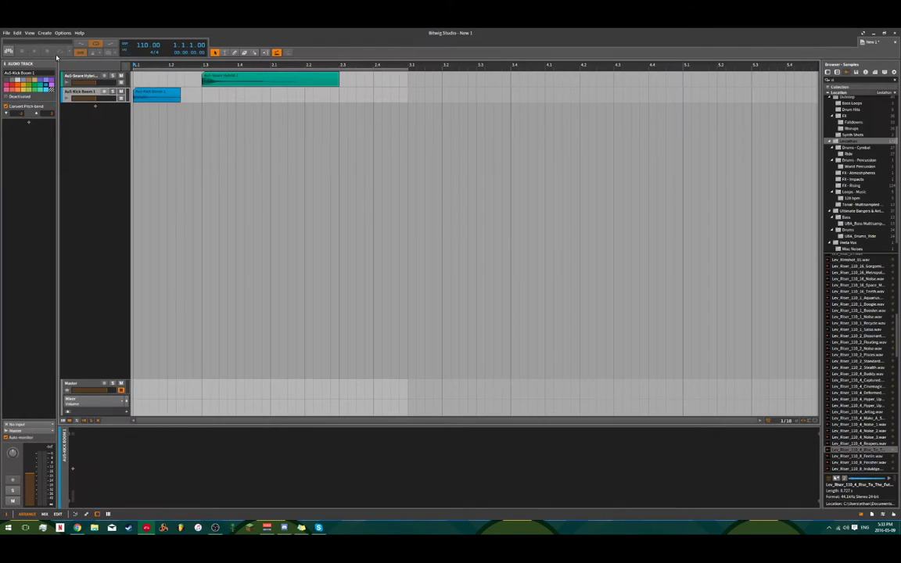
- Reactivate the audio engine and play back the kick and snare clips
{"action": "left_click", "coordinate": [199, 96]}
{"action": "key", "text": "space"}
{"action": "key", "text": "space"}
{"action": "key", "text": "space"}
{"action": "key", "text": "space"}
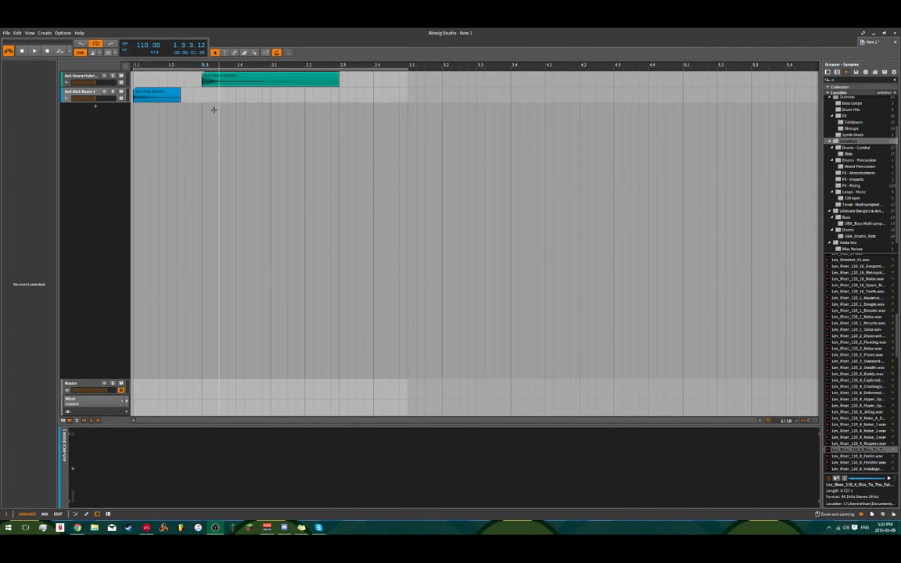
{"action": "key", "text": "space"}
{"action": "key", "text": "space"}
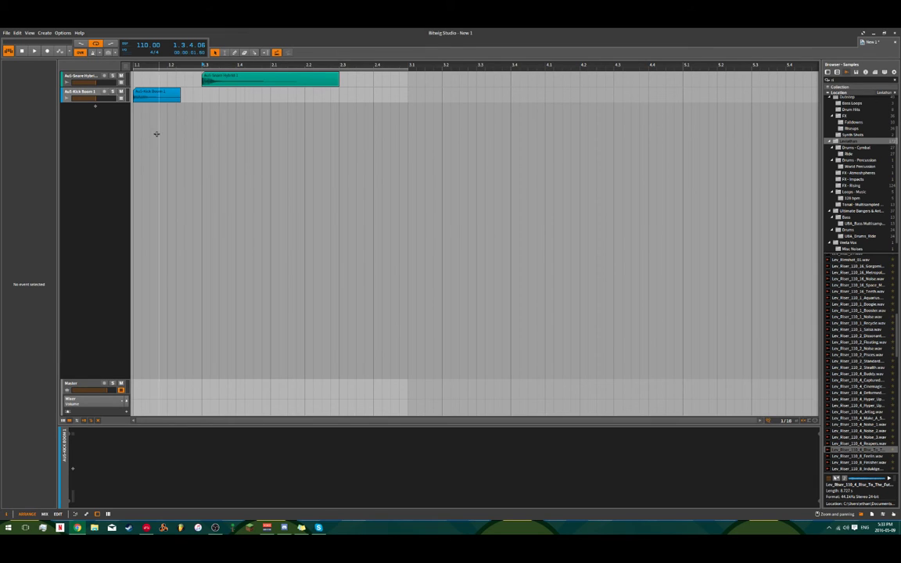
{"action": "left_click", "coordinate": [155, 95]}
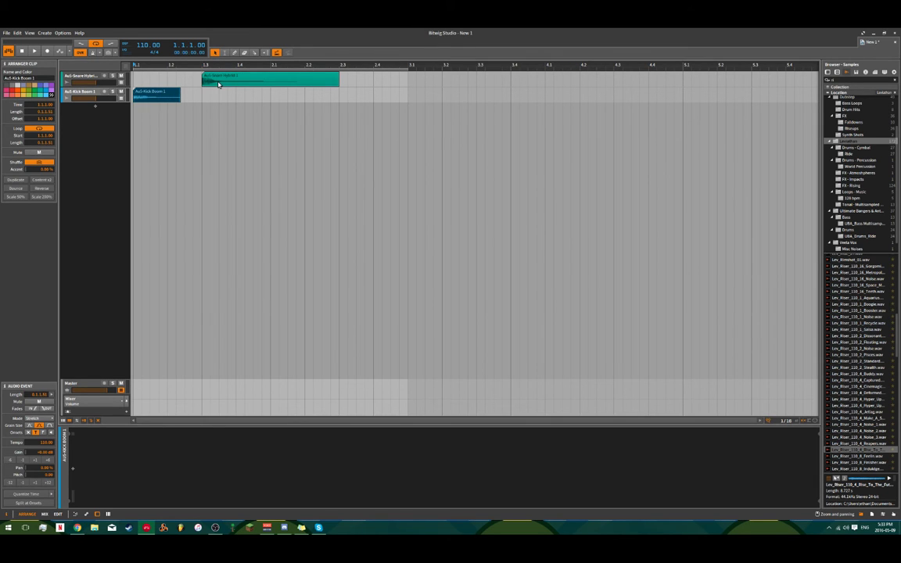
{"action": "left_click", "coordinate": [218, 85]}
{"action": "left_click_drag", "start_coordinate": [148, 92], "coordinate": [179, 80]}
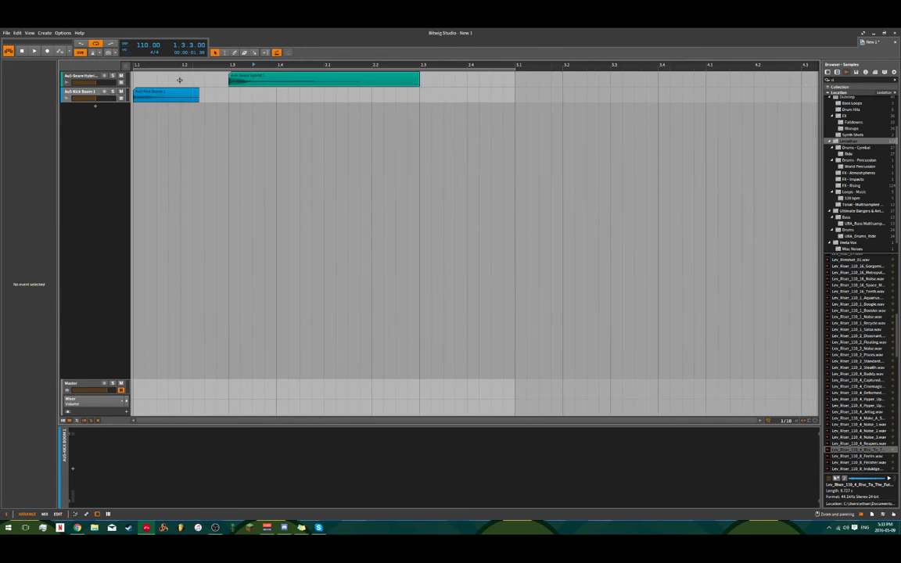
{"action": "left_click", "coordinate": [135, 82]}
{"action": "scroll", "coordinate": [135, 82], "scroll_direction": "down", "scroll_amount": 4}
{"action": "scroll", "coordinate": [135, 82], "scroll_direction": "up", "scroll_amount": 2}
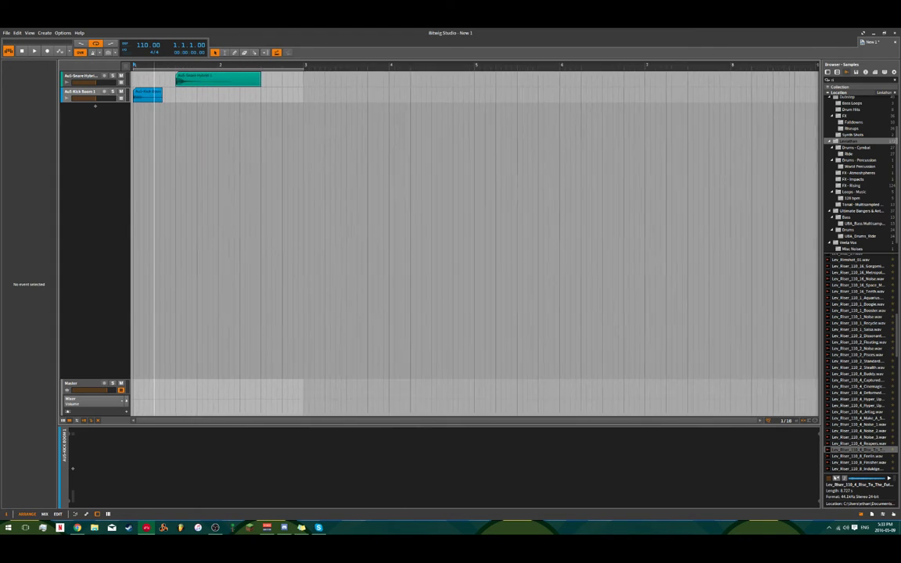
{"action": "scroll", "coordinate": [308, 137], "scroll_direction": "up", "scroll_amount": 2}
{"action": "left_click", "coordinate": [155, 92]}
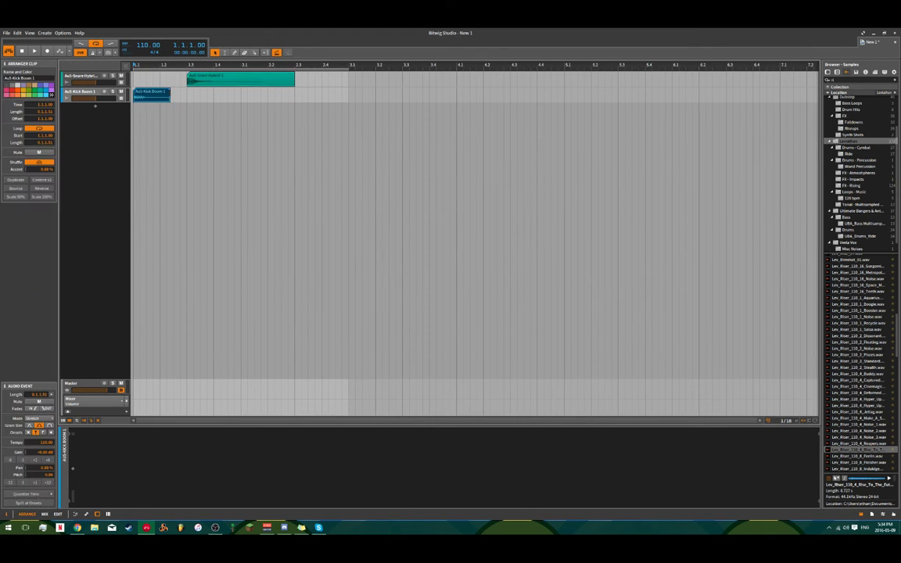
{"action": "left_click", "coordinate": [166, 97]}
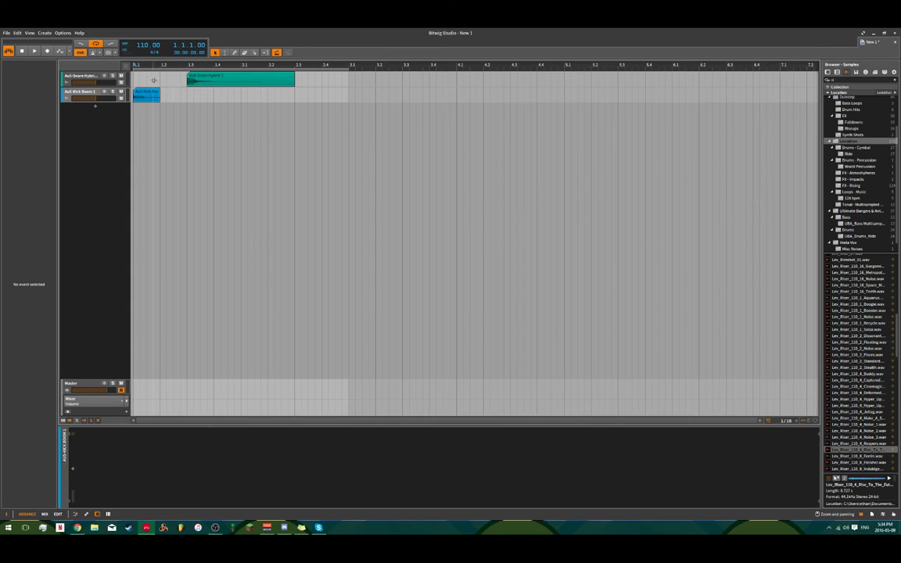
{"action": "left_click", "coordinate": [158, 93]}
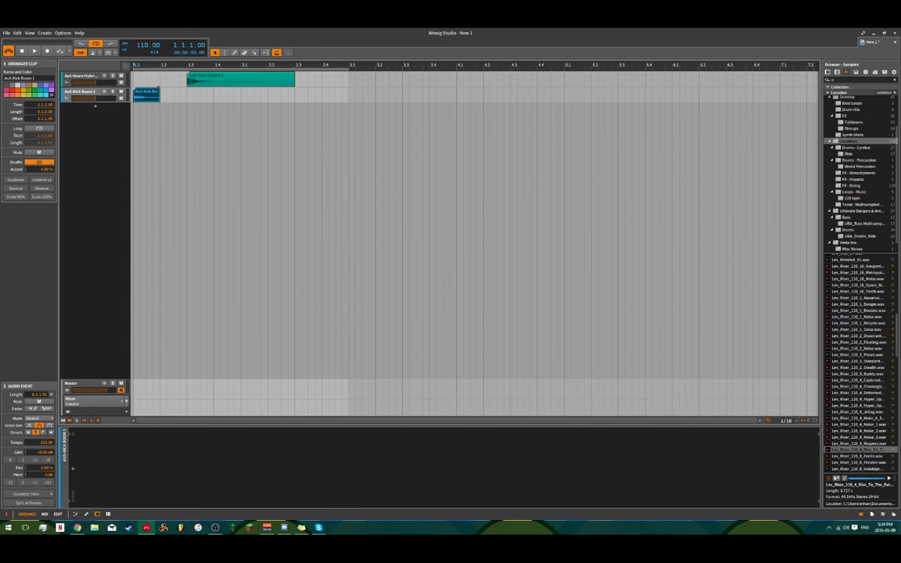
{"action": "left_click", "coordinate": [175, 111]}
{"action": "left_click", "coordinate": [152, 93]}
{"action": "left_click", "coordinate": [174, 124]}
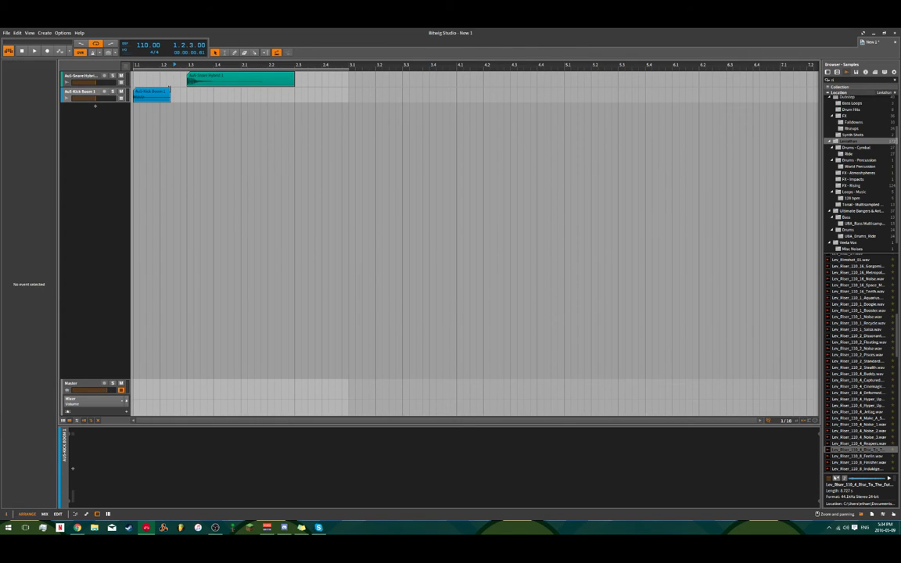
- Shorten the kick clip to one beat, ending it at 1.2
{"action": "left_click_drag", "start_coordinate": [169, 88], "coordinate": [161, 89]}
{"action": "left_click", "coordinate": [171, 99]}
{"action": "left_click", "coordinate": [156, 92]}
- Duplicate the kick clip back to back through the end of bar 2, and delete all the copies
{"action": "key", "text": "ctrl+d"}
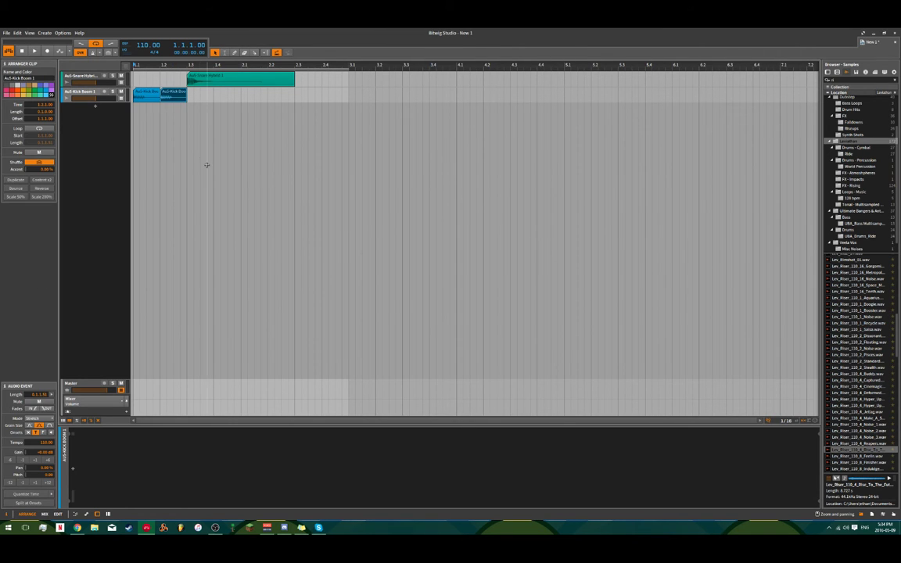
{"action": "key", "text": "ctrl+d"}
{"action": "key", "text": "ctrl+d"}
{"action": "key", "text": "ctrl+d"}
{"action": "key", "text": "ctrl+d"}
{"action": "key", "text": "ctrl+d"}
{"action": "key", "text": "ctrl+d"}
{"action": "left_click_drag", "start_coordinate": [376, 100], "coordinate": [185, 99]}
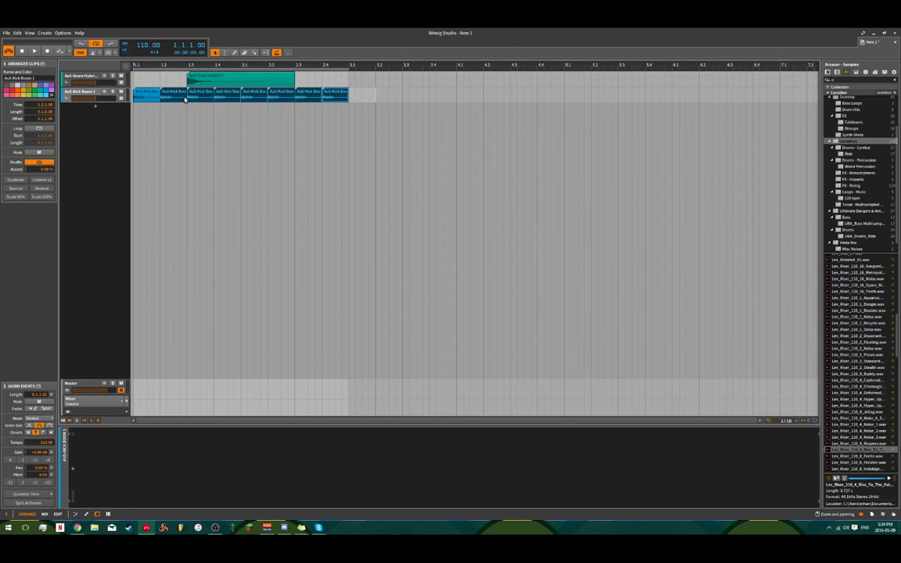
{"action": "key", "text": "Delete"}
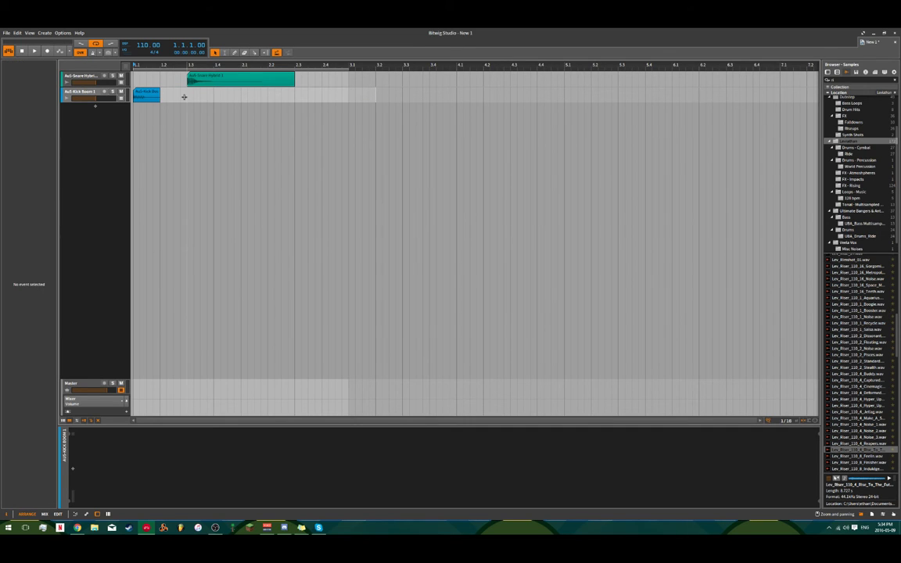
- Shorten the kick clip to half a beat and play it
{"action": "left_click", "coordinate": [134, 77]}
{"action": "left_click_drag", "start_coordinate": [133, 65], "coordinate": [163, 92]}
{"action": "left_click", "coordinate": [162, 81]}
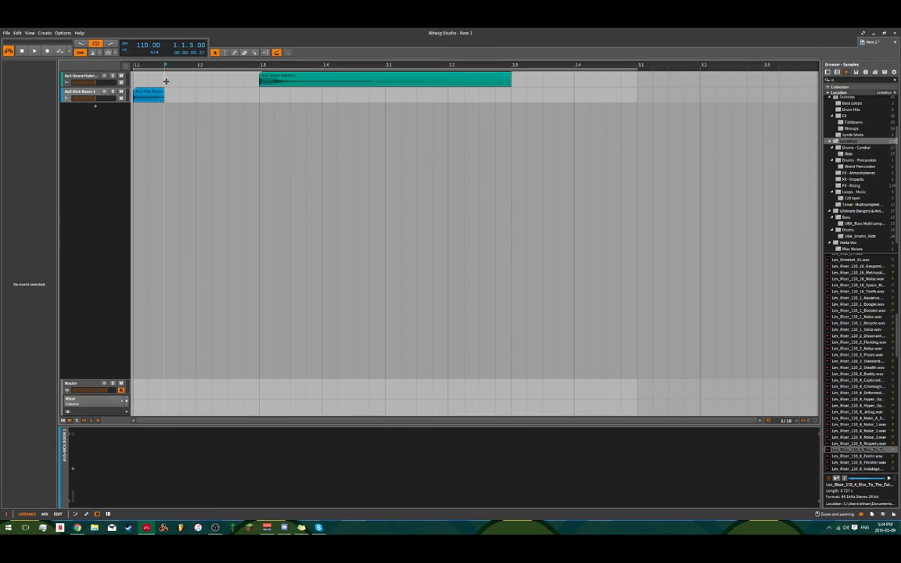
{"action": "key", "text": "space"}
{"action": "key", "text": "space"}
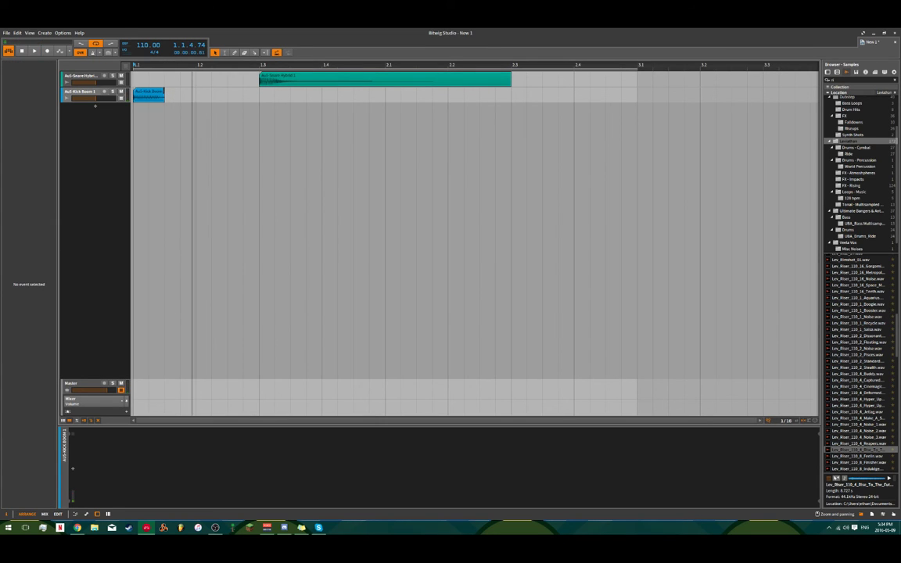
- Audition the kick clip trimmed to a quarter of a beat, and extend it back to one beat
{"action": "left_click_drag", "start_coordinate": [164, 92], "coordinate": [147, 92]}
{"action": "left_click", "coordinate": [140, 84]}
{"action": "key", "text": "space"}
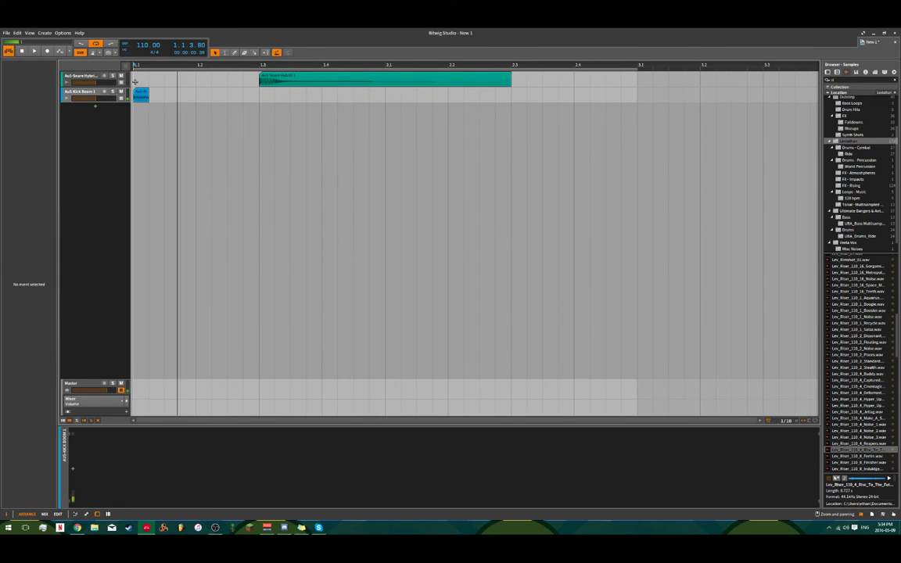
{"action": "left_click", "coordinate": [141, 95]}
{"action": "key", "text": "space"}
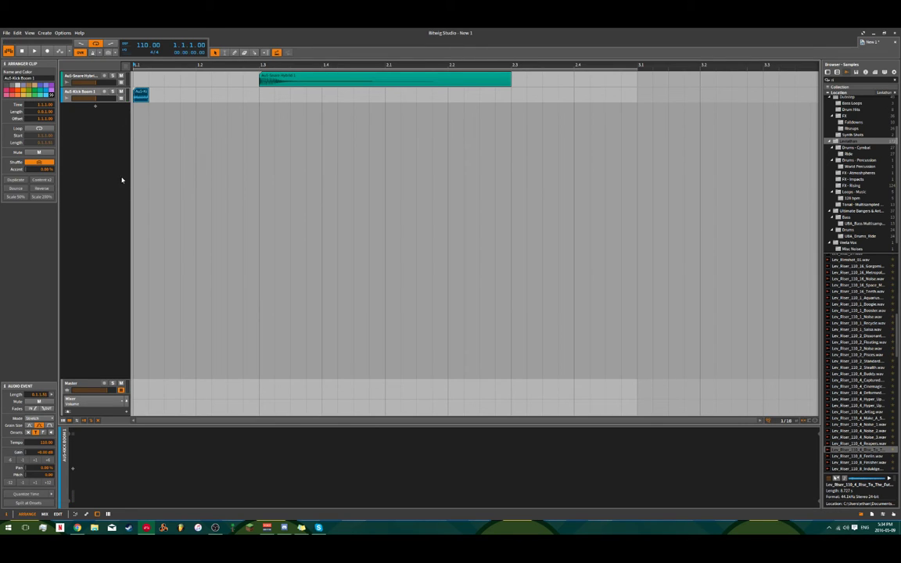
{"action": "left_click_drag", "start_coordinate": [148, 94], "coordinate": [198, 96]}
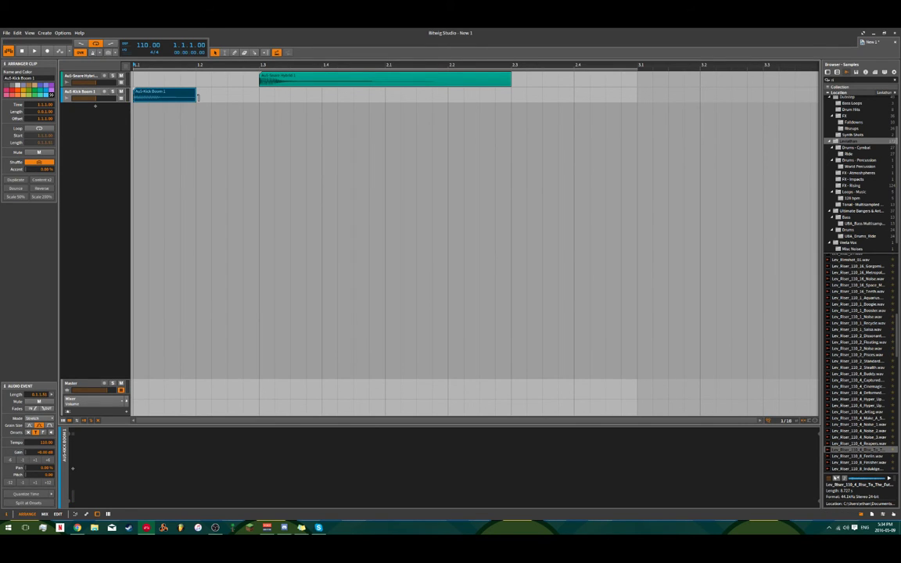
- Shorten the snare clip to two beats and move it to 1.2, directly after the kick
{"action": "left_click", "coordinate": [278, 78]}
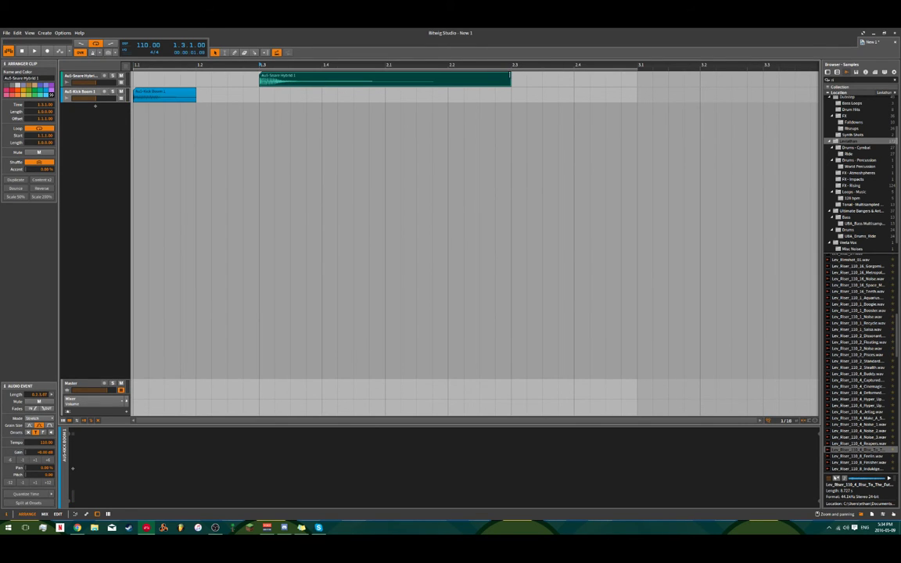
{"action": "left_click_drag", "start_coordinate": [509, 76], "coordinate": [384, 77]}
{"action": "left_click", "coordinate": [378, 91]}
{"action": "left_click_drag", "start_coordinate": [309, 80], "coordinate": [237, 81]}
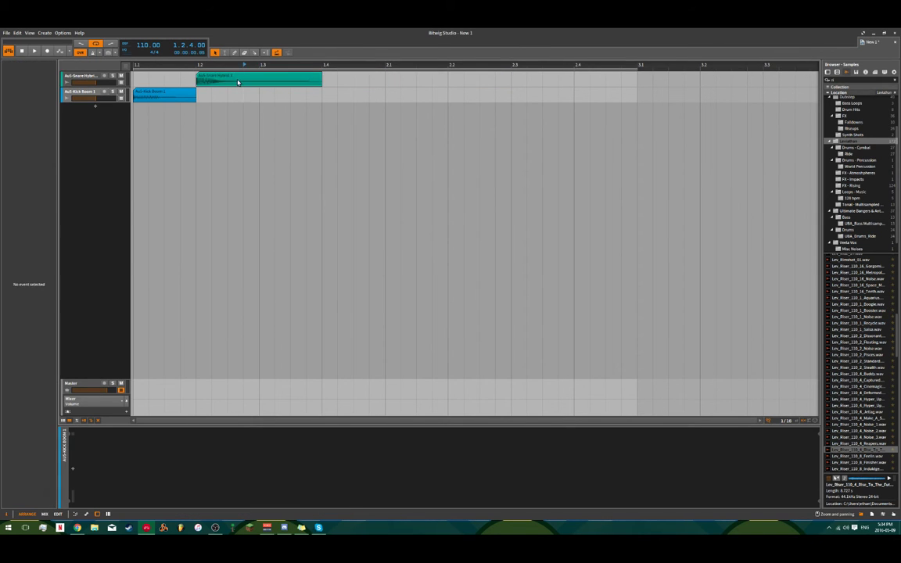
- Turn on the fade-out for both the kick and snare clips and play them
{"action": "left_click", "coordinate": [167, 98], "text": "shift"}
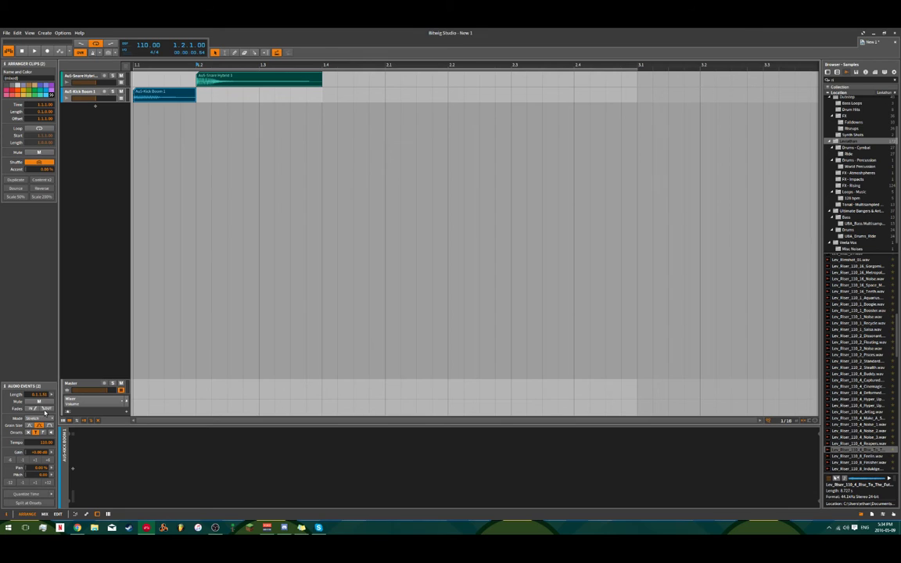
{"action": "left_click", "coordinate": [239, 173]}
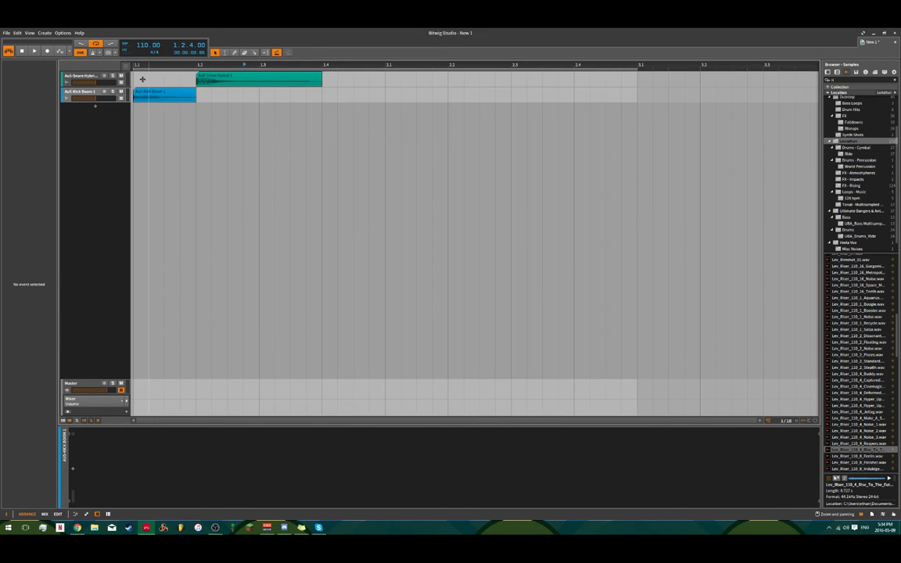
{"action": "key", "text": "space"}
{"action": "key", "text": "space"}
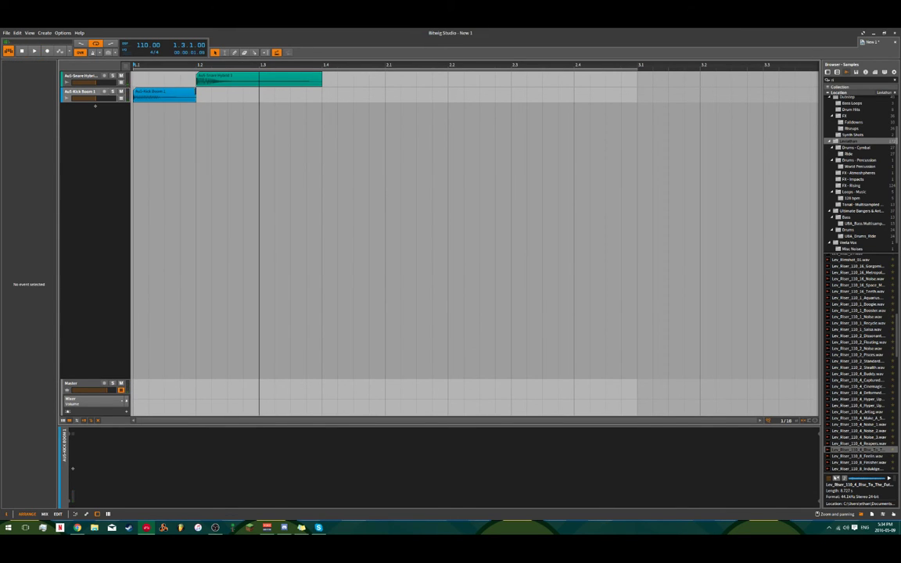
- Trim the kick clip to a quarter of a beat and play it repeatedly to hear the faded ending
{"action": "left_click_drag", "start_coordinate": [193, 93], "coordinate": [164, 93]}
{"action": "key", "text": "space"}
{"action": "key", "text": "space"}
{"action": "key", "text": "space"}
{"action": "key", "text": "space"}
{"action": "key", "text": "space"}
{"action": "key", "text": "space"}
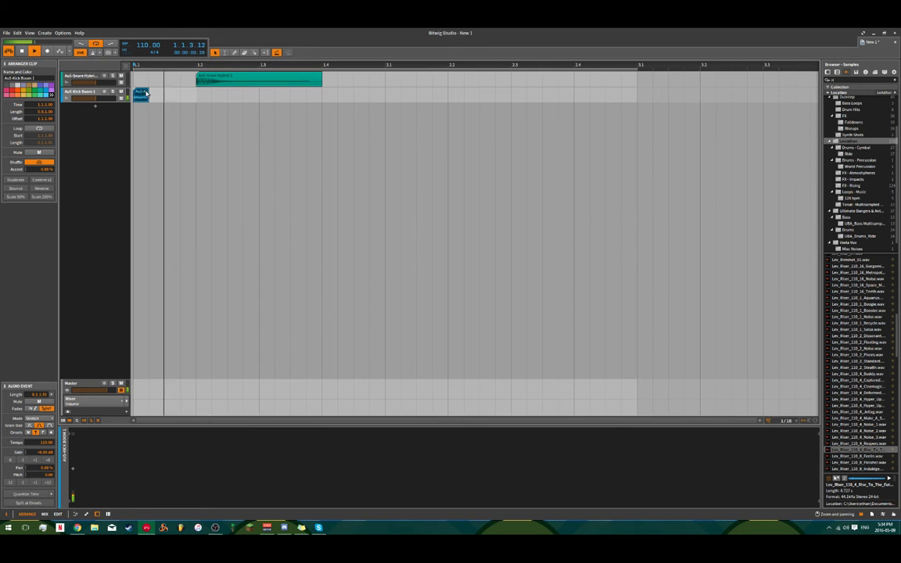
- Extend the kick clip to one beat so it meets the snare clip
{"action": "left_click_drag", "start_coordinate": [148, 92], "coordinate": [171, 93]}
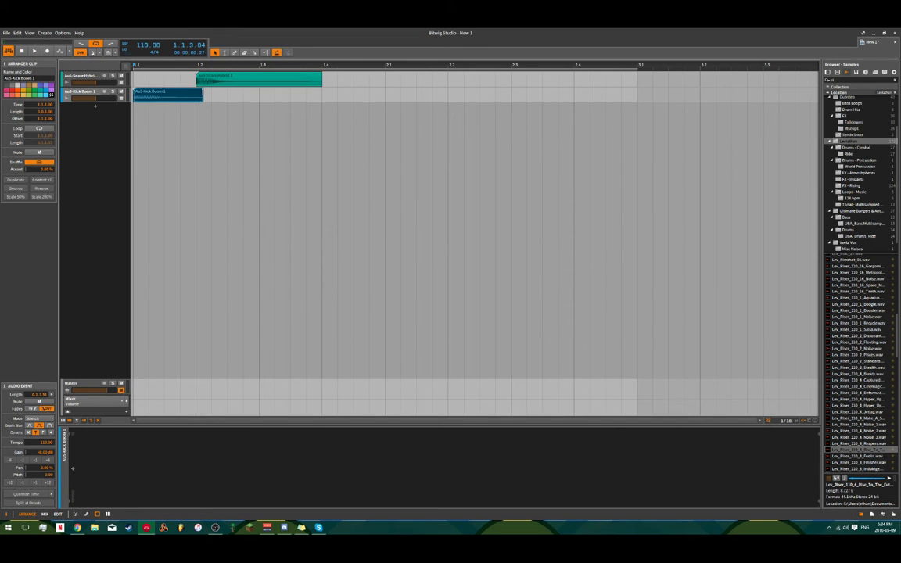
{"action": "left_click", "coordinate": [81, 92]}
{"action": "left_click", "coordinate": [153, 93]}
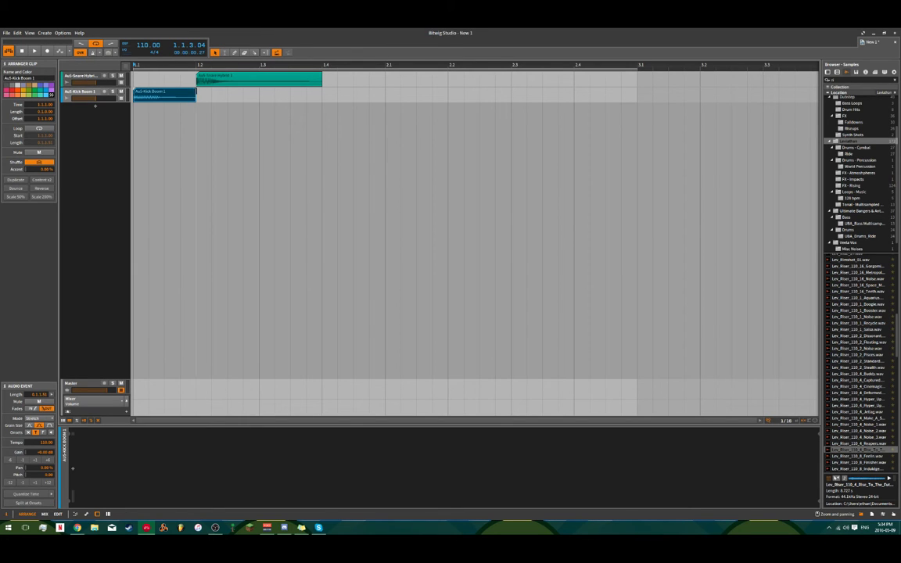
- Shorten the kick clip to half a beat, turn on its fade-in, and play it
{"action": "left_click_drag", "start_coordinate": [192, 90], "coordinate": [166, 97]}
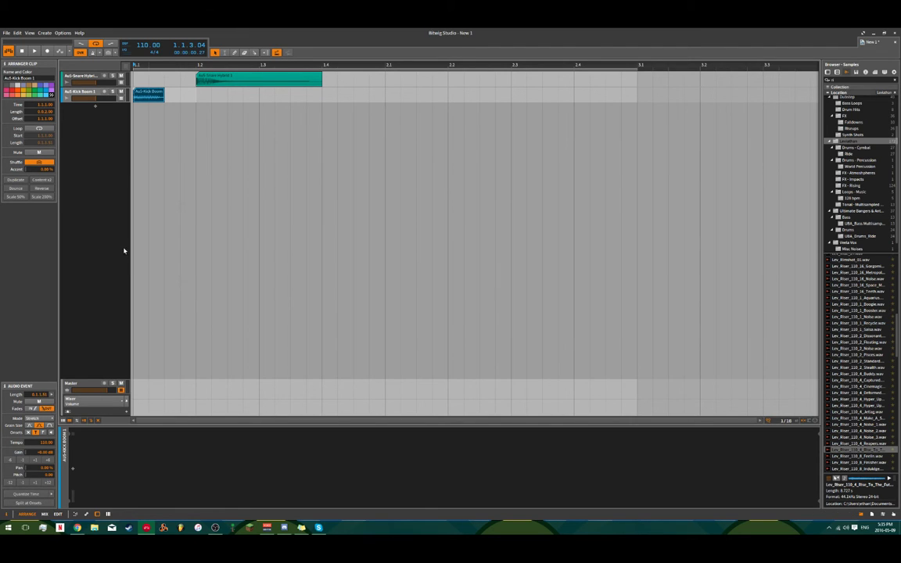
{"action": "left_click", "coordinate": [136, 78]}
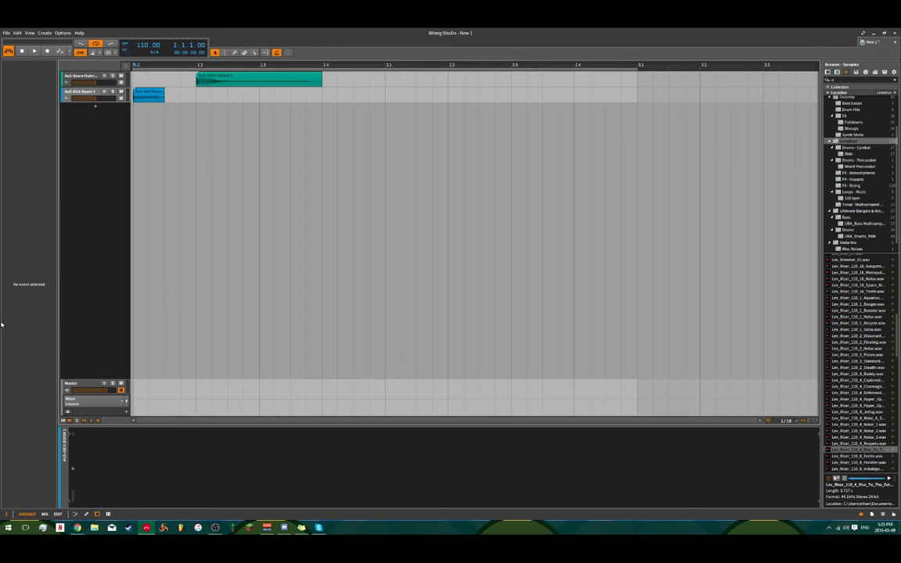
{"action": "left_click", "coordinate": [152, 96]}
{"action": "key", "text": "space"}
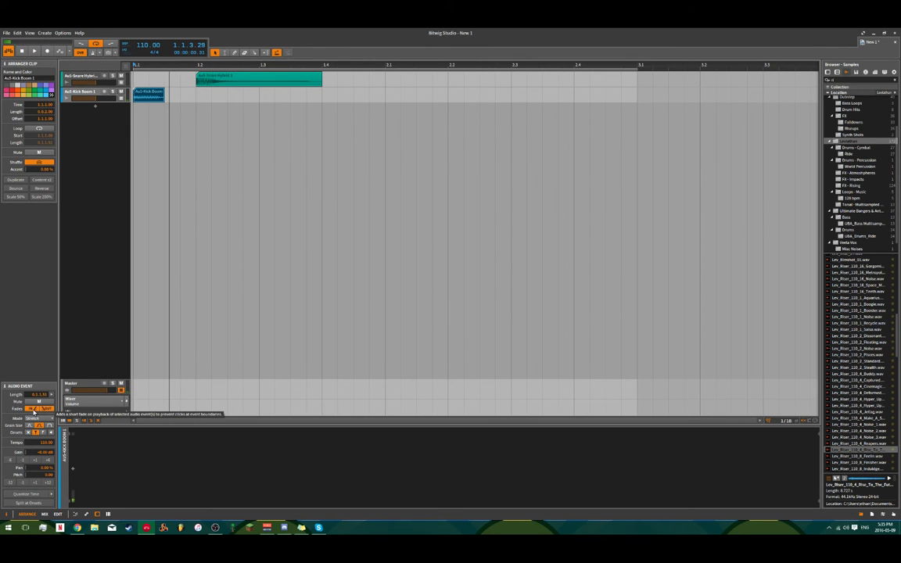
- Turn off the kick clip's fade-in and extend the clip to one beat, up to 1.2
{"action": "left_click", "coordinate": [31, 409]}
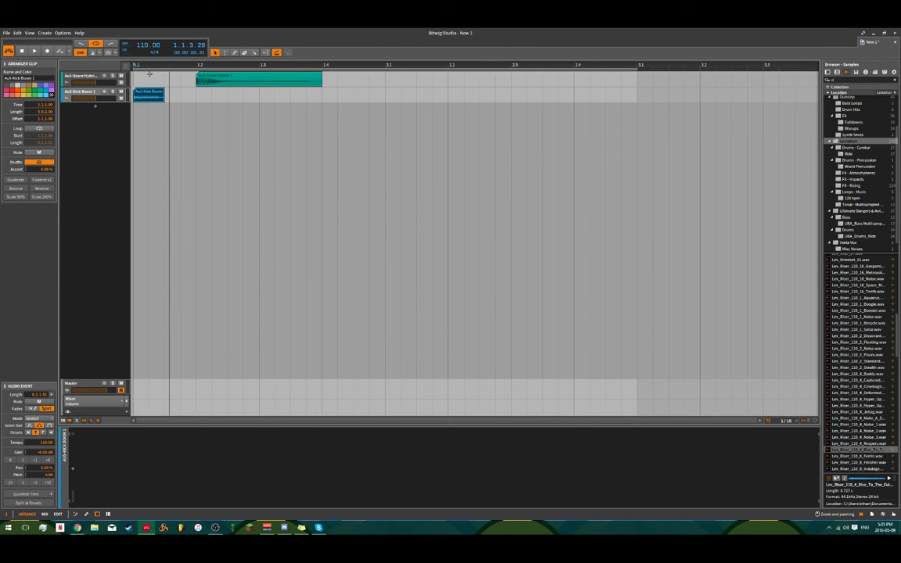
{"action": "left_click_drag", "start_coordinate": [165, 95], "coordinate": [196, 93]}
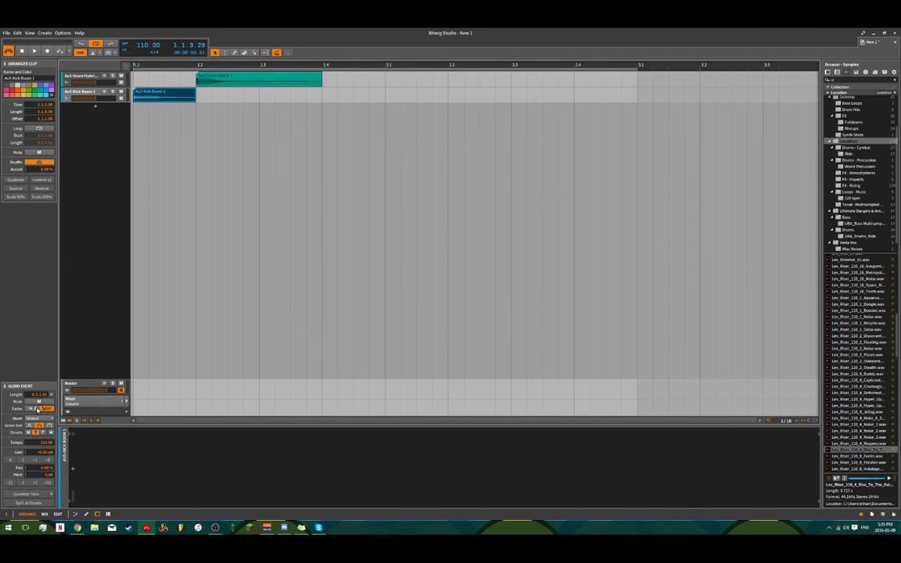
{"action": "left_click", "coordinate": [243, 112]}
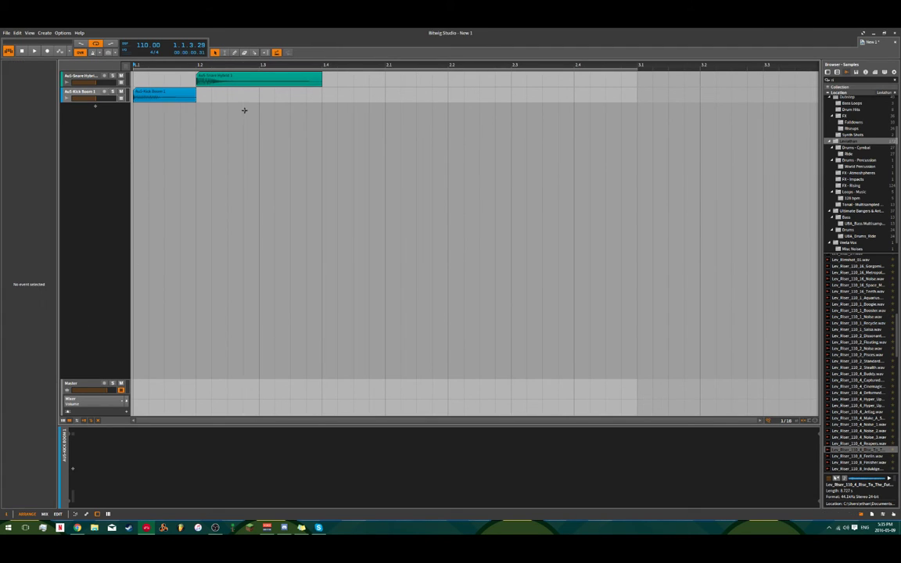
- Play the kick and snare clips together from the beginning of the arrangement
{"action": "left_click", "coordinate": [89, 95]}
{"action": "left_click", "coordinate": [154, 95]}
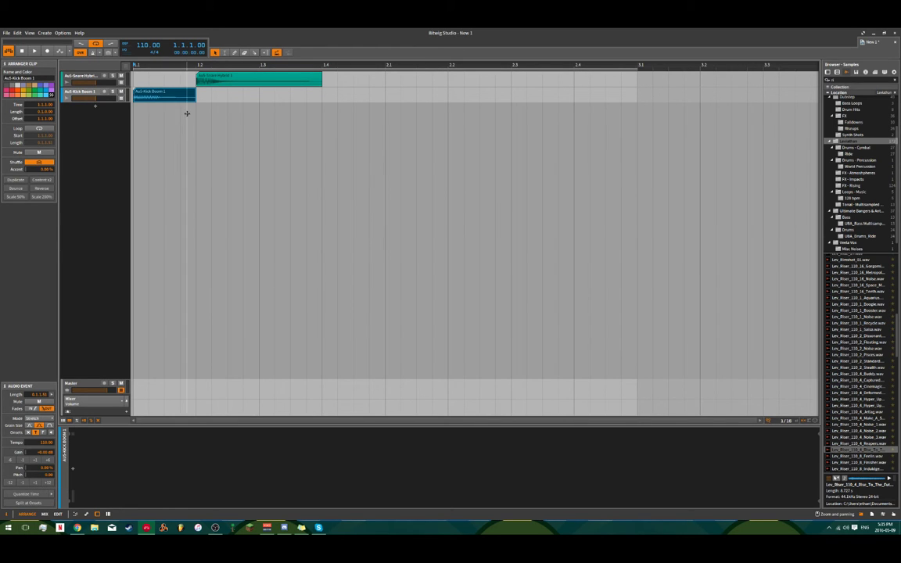
{"action": "left_click", "coordinate": [176, 84]}
{"action": "left_click", "coordinate": [213, 78]}
{"action": "key", "text": "space"}
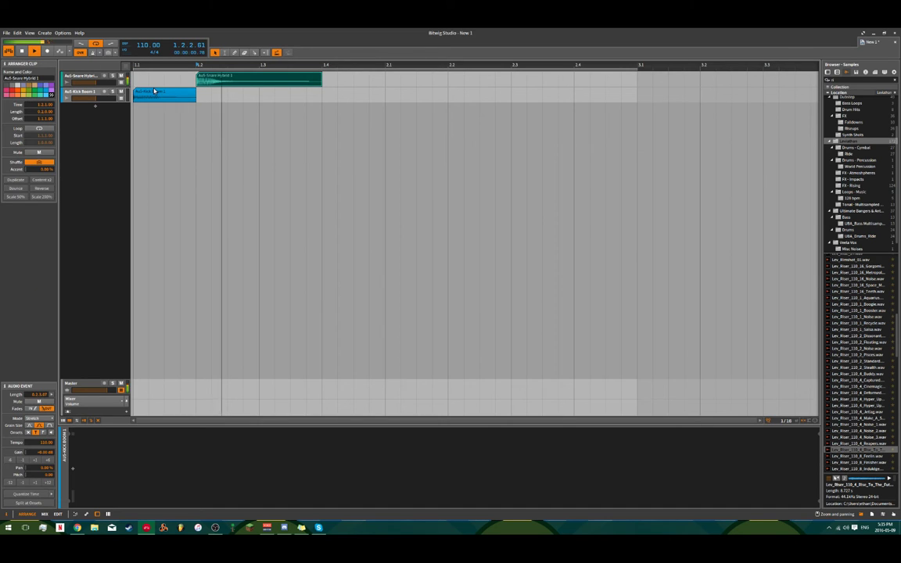
{"action": "key", "text": "space"}
{"action": "left_click", "coordinate": [135, 81]}
{"action": "key", "text": "space"}
{"action": "scroll", "coordinate": [192, 135], "scroll_direction": "down", "scroll_amount": 3}
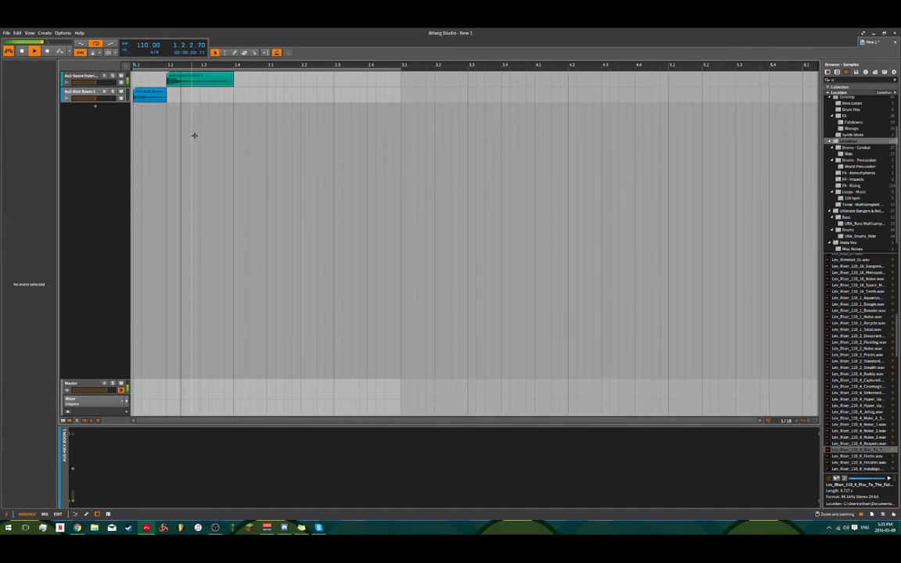
{"action": "key", "text": "space"}
{"action": "key", "text": "space"}
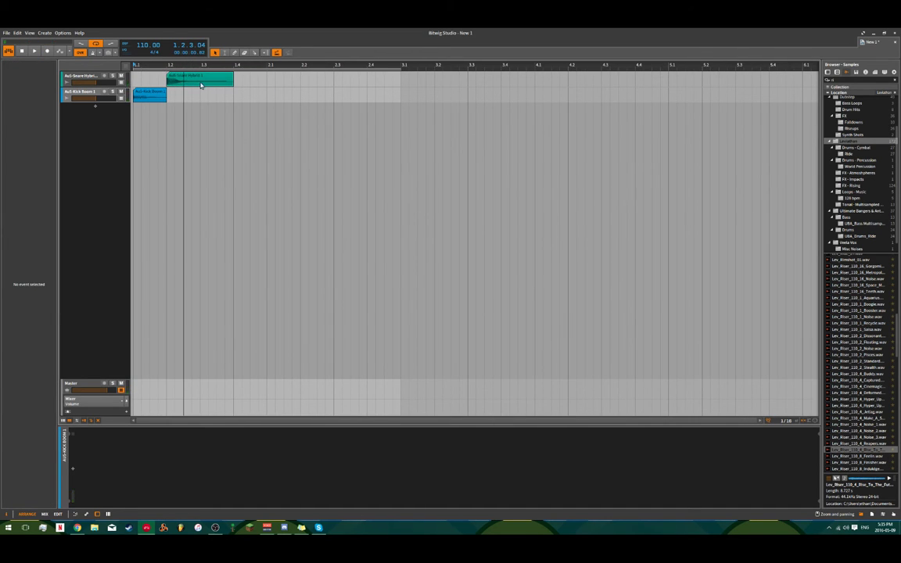
{"action": "mouse_move", "coordinate": [232, 79]}
{"action": "left_mouse_down"}
{"action": "mouse_move", "coordinate": [202, 78]}
{"action": "mouse_move", "coordinate": [233, 79]}
{"action": "left_mouse_up"}
{"action": "left_click", "coordinate": [215, 96]}
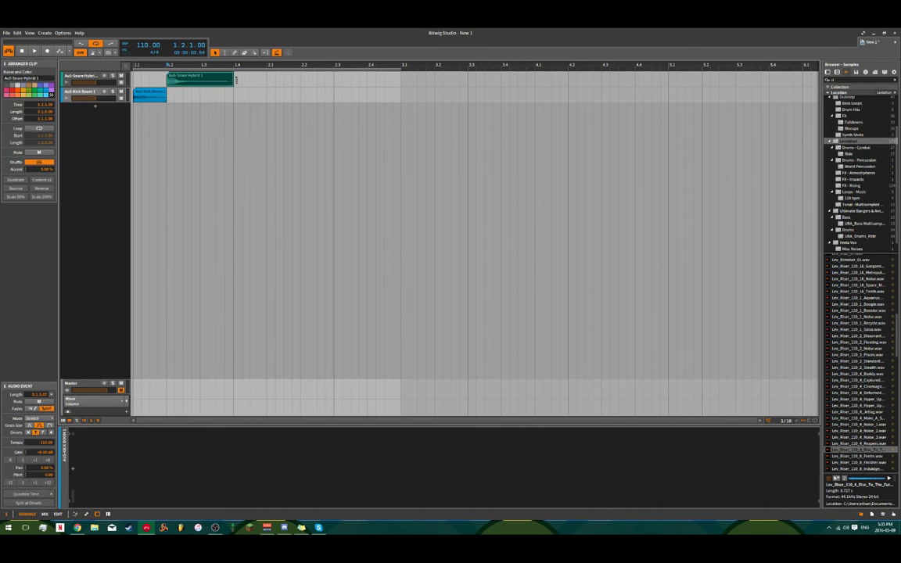
{"action": "left_click", "coordinate": [199, 121]}
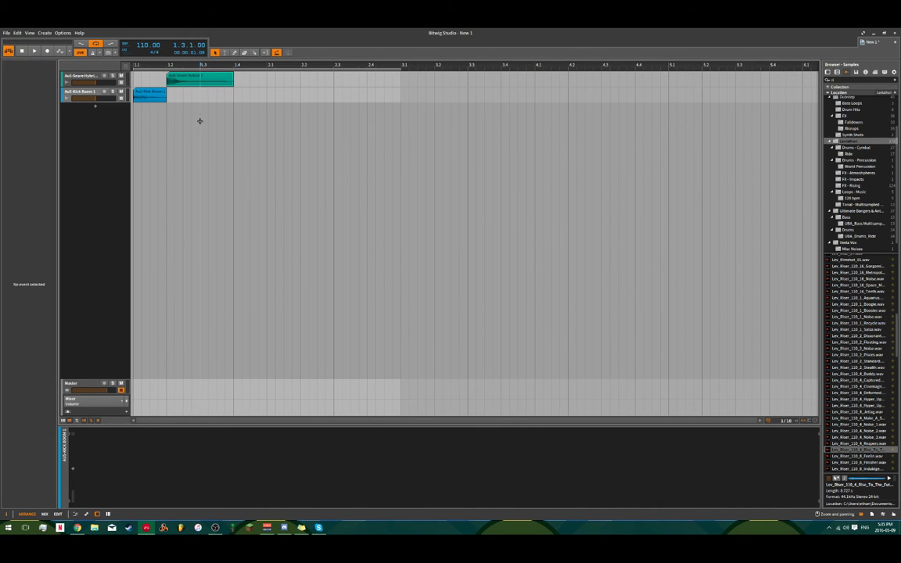
- Group the kick and snare tracks into a single group track
{"action": "left_click", "coordinate": [140, 94]}
{"action": "left_click", "coordinate": [91, 92]}
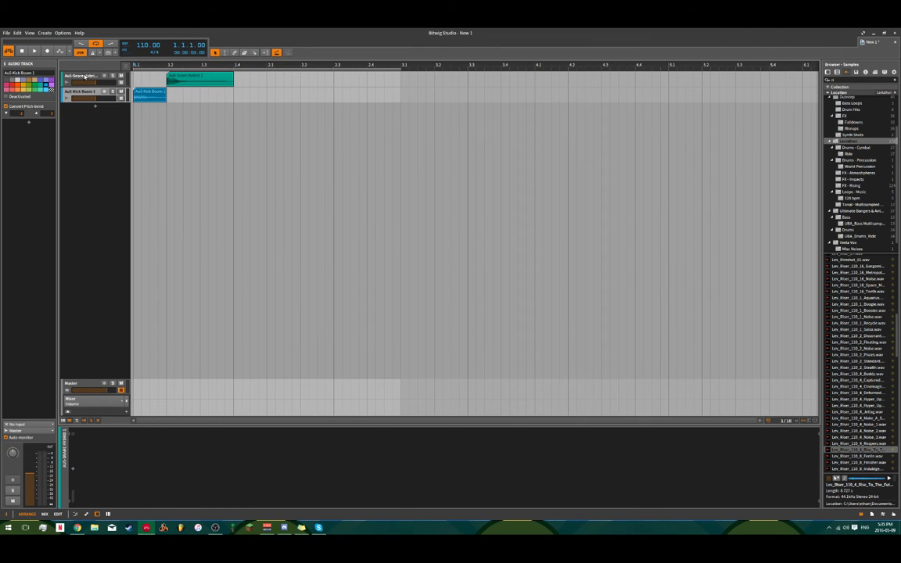
{"action": "left_click", "coordinate": [85, 75], "text": "shift"}
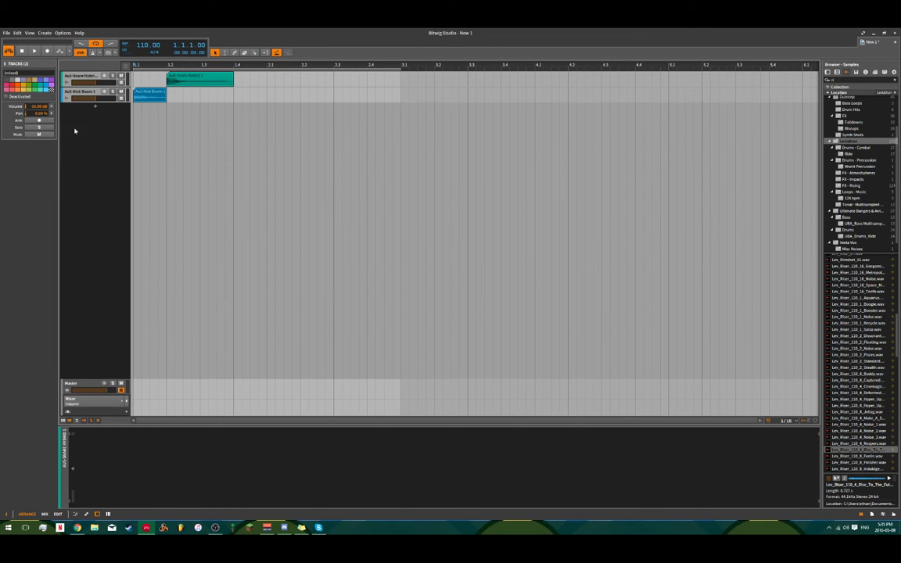
{"action": "key", "text": "ctrl+g"}
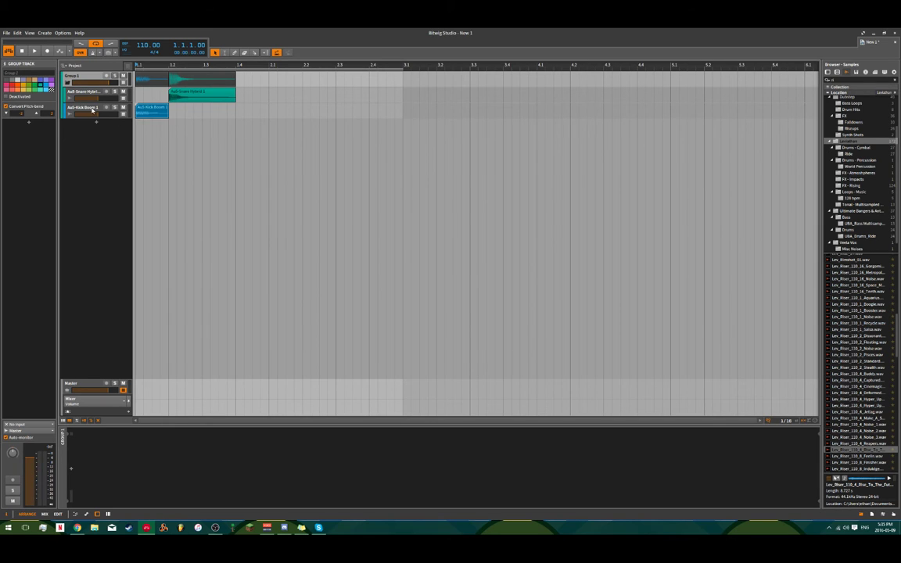
- Duplicate the kick clip to 1.3 and the snare clip to 1.4, and play the pattern
{"action": "left_click", "coordinate": [135, 97]}
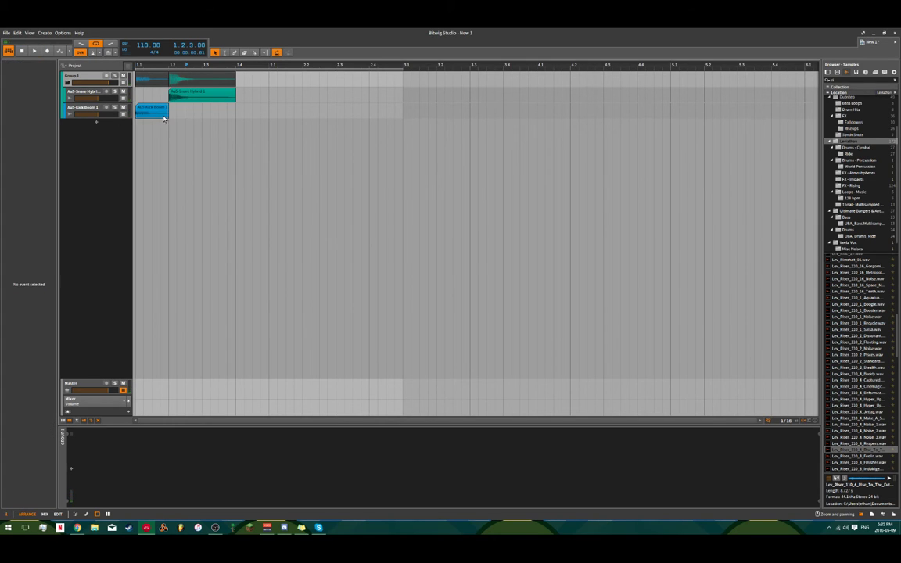
{"action": "left_click", "coordinate": [148, 107]}
{"action": "left_click", "coordinate": [177, 119]}
{"action": "left_click_drag", "start_coordinate": [143, 114], "coordinate": [252, 106]}
{"action": "key", "text": "space"}
{"action": "left_click", "coordinate": [249, 127]}
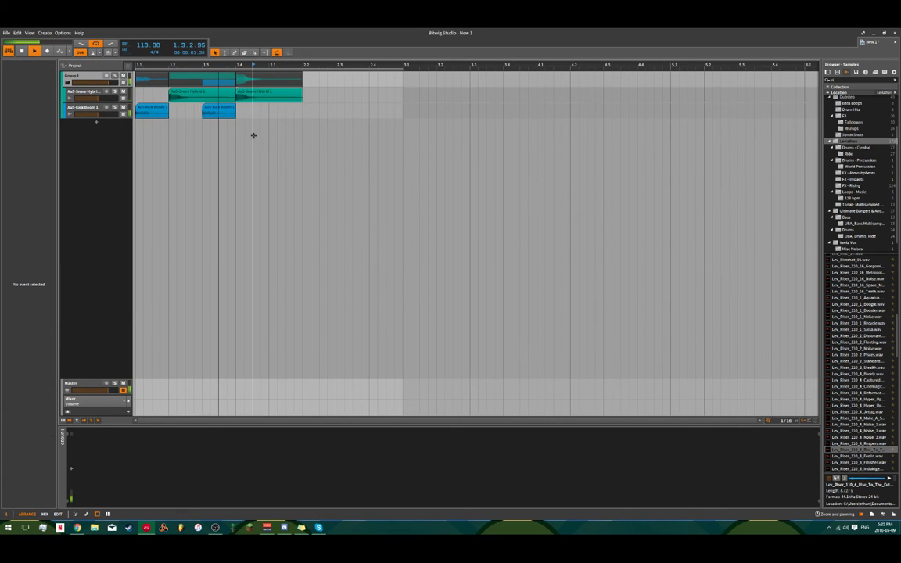
- Shorten the loop region to one bar, ending at 2.1, and play the loop from the start
{"action": "left_click_drag", "start_coordinate": [406, 65], "coordinate": [303, 67]}
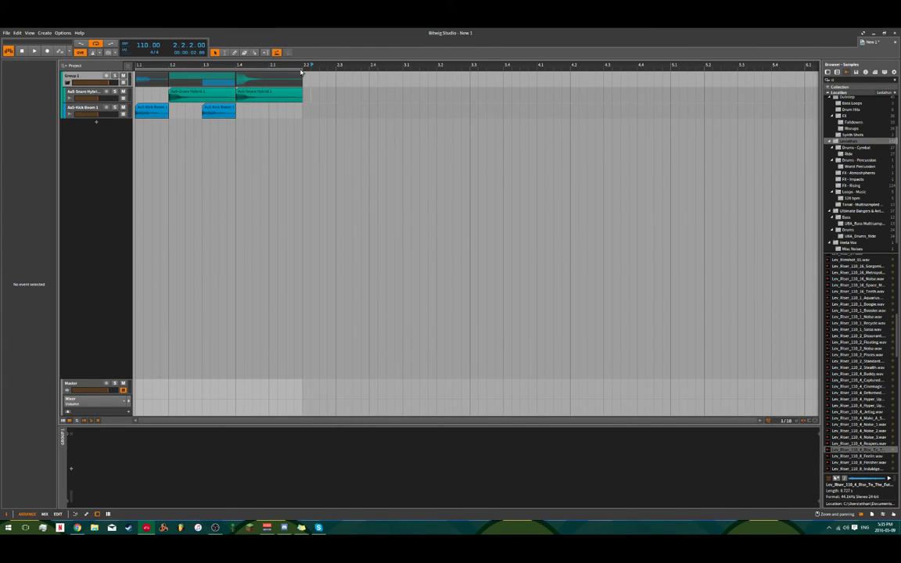
{"action": "left_click_drag", "start_coordinate": [303, 68], "coordinate": [269, 68]}
{"action": "key", "text": "space"}
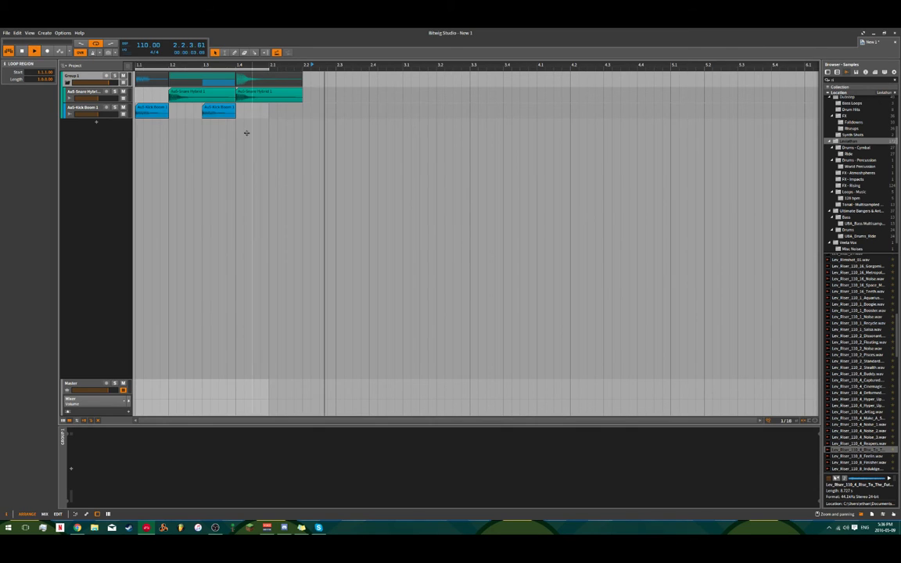
{"action": "left_click", "coordinate": [246, 133]}
{"action": "key", "text": "space"}
{"action": "left_click", "coordinate": [135, 127]}
{"action": "key", "text": "space"}
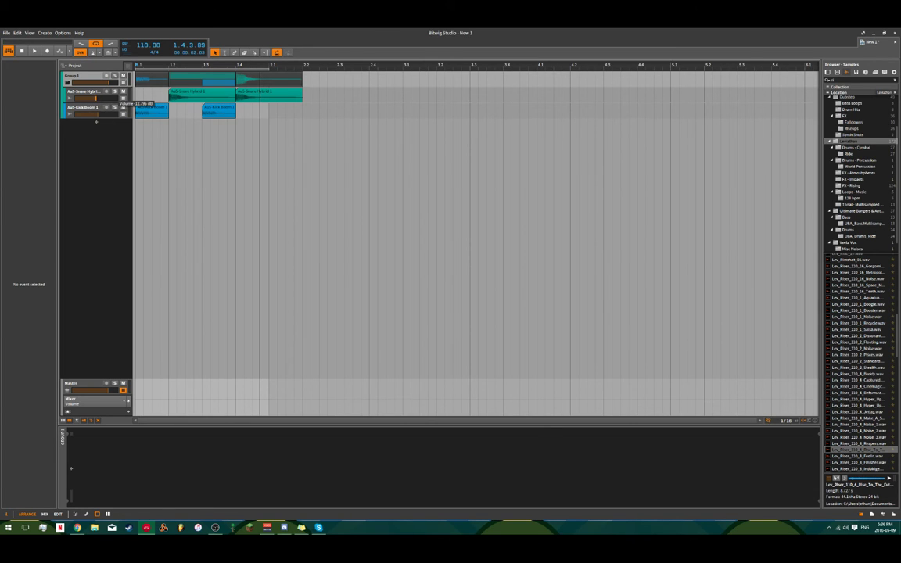
- Rename the group track to PUNCH
{"action": "left_click", "coordinate": [94, 81]}
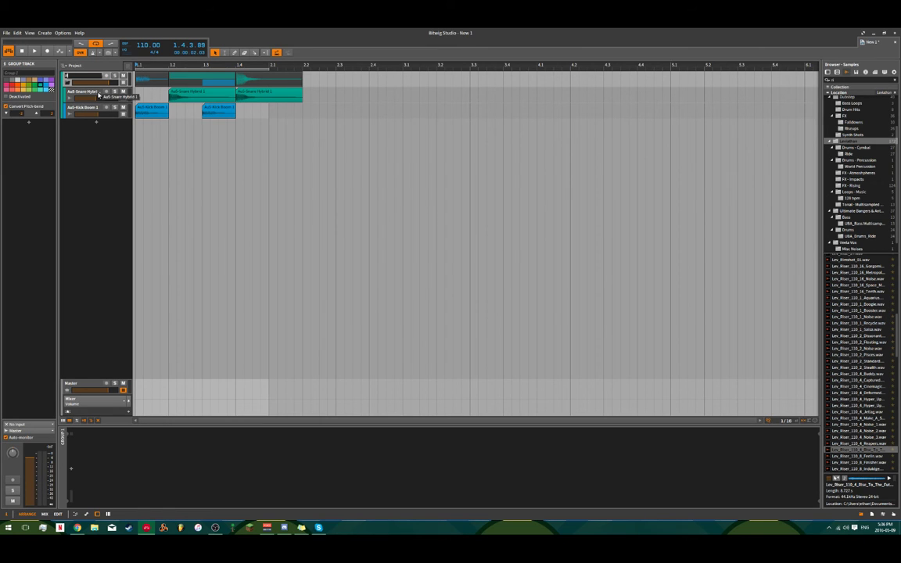
{"action": "type", "text": "PUNCH"}
{"action": "key", "text": "Return"}
- Play the loop and check the peak level of the PUNCH group
{"action": "key", "text": "space"}
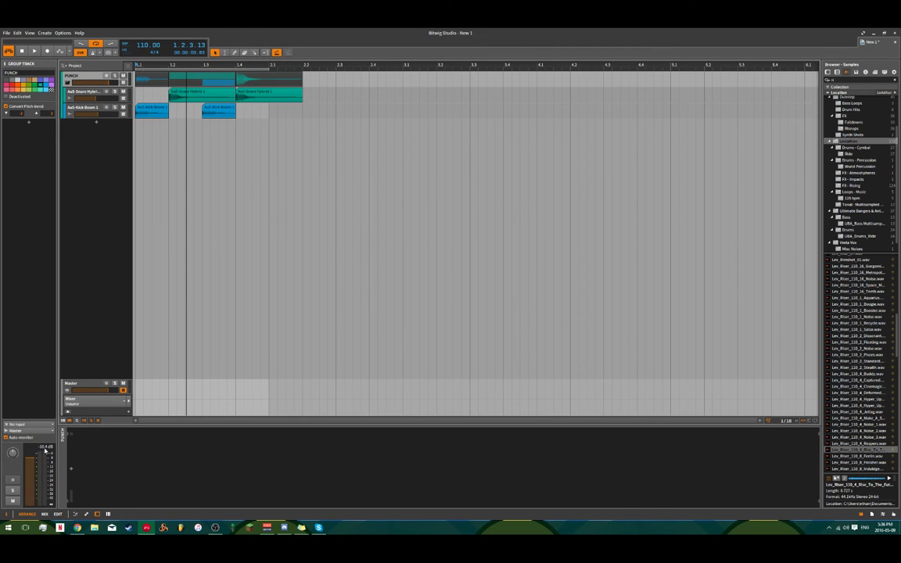
{"action": "key", "text": "space"}
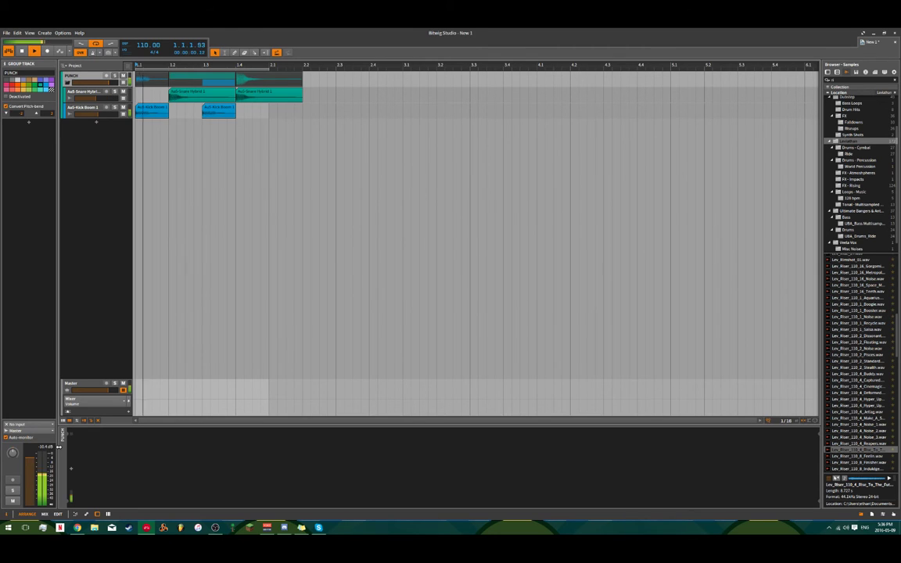
{"action": "key", "text": "space"}
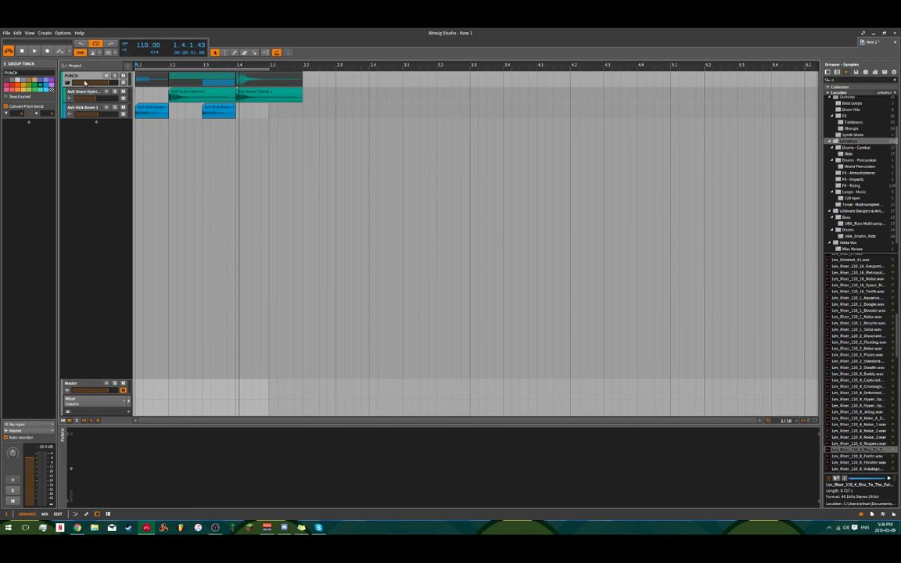
{"action": "key", "text": "space"}
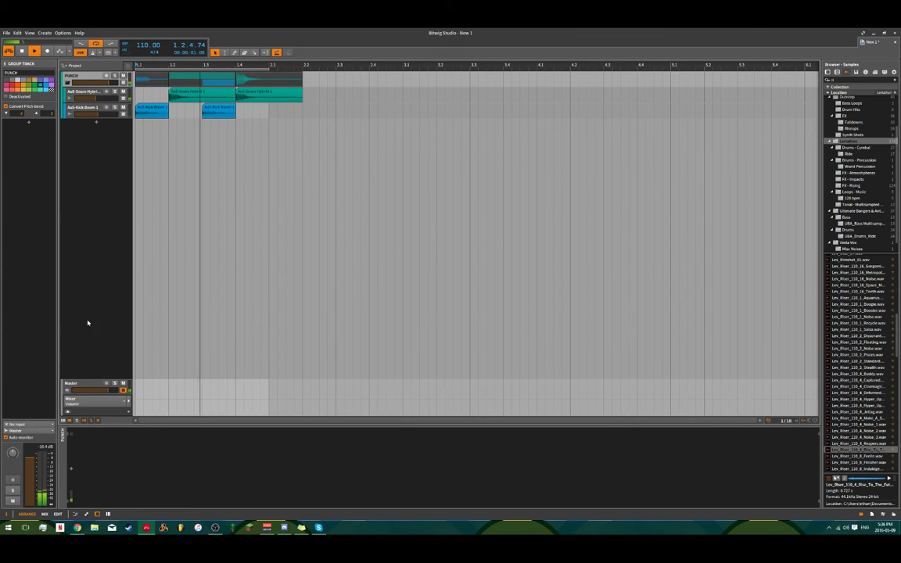
- Show the mixer and raise the snare track's volume slightly while auditioning the loop
{"action": "left_click", "coordinate": [88, 91]}
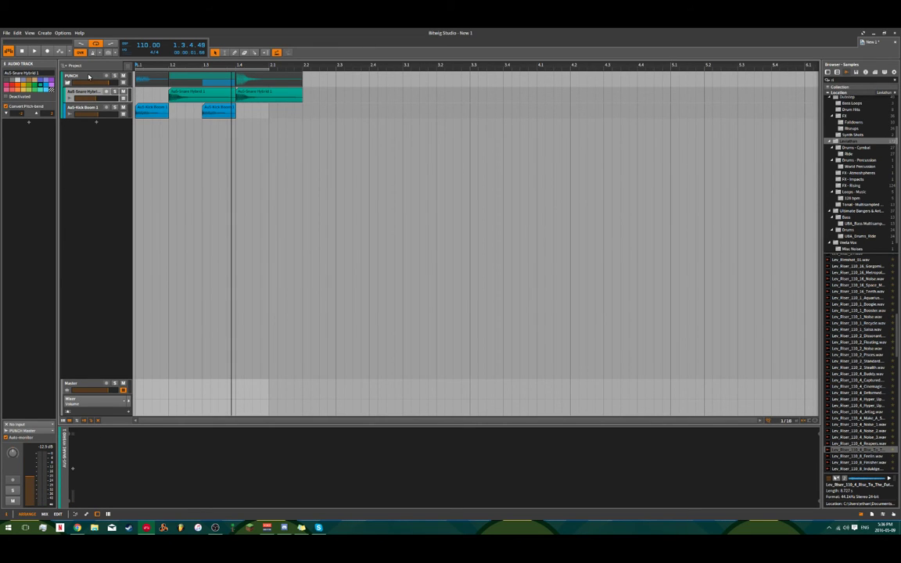
{"action": "key", "text": "F2"}
{"action": "key", "text": "space"}
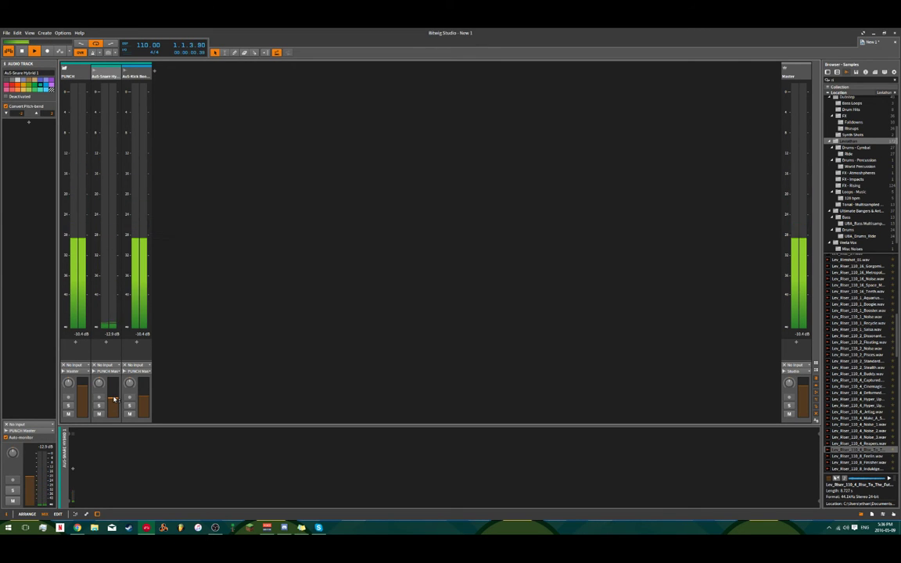
{"action": "left_click_drag", "start_coordinate": [113, 398], "coordinate": [112, 397]}
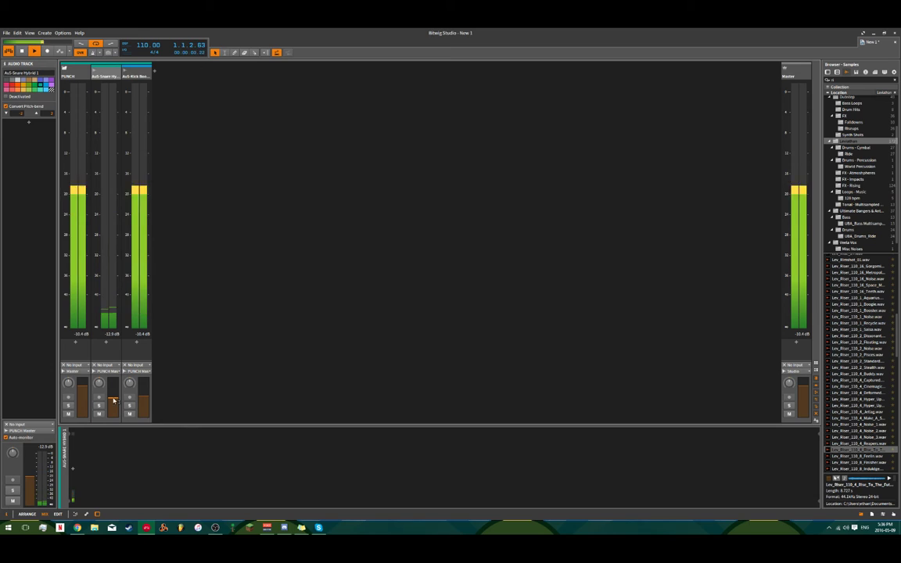
{"action": "key", "text": "space"}
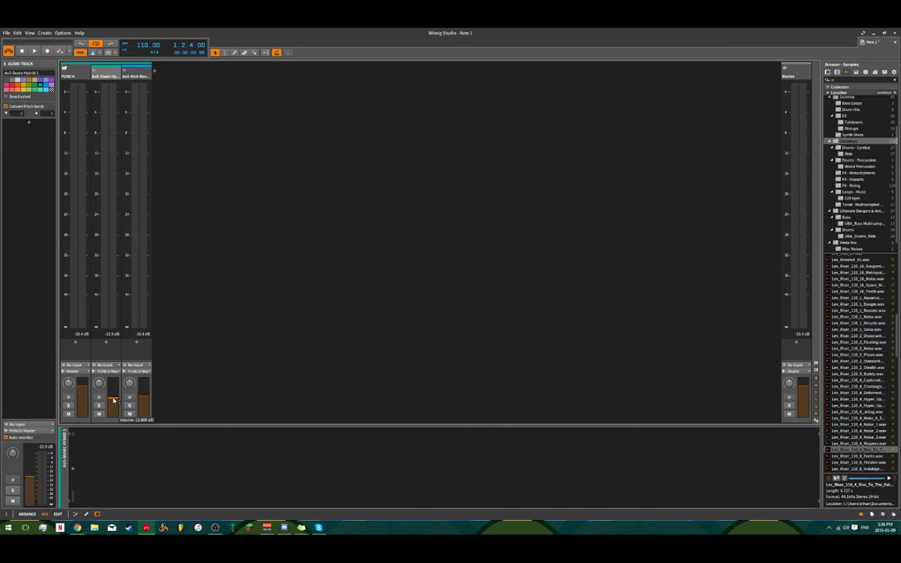
{"action": "key", "text": "space"}
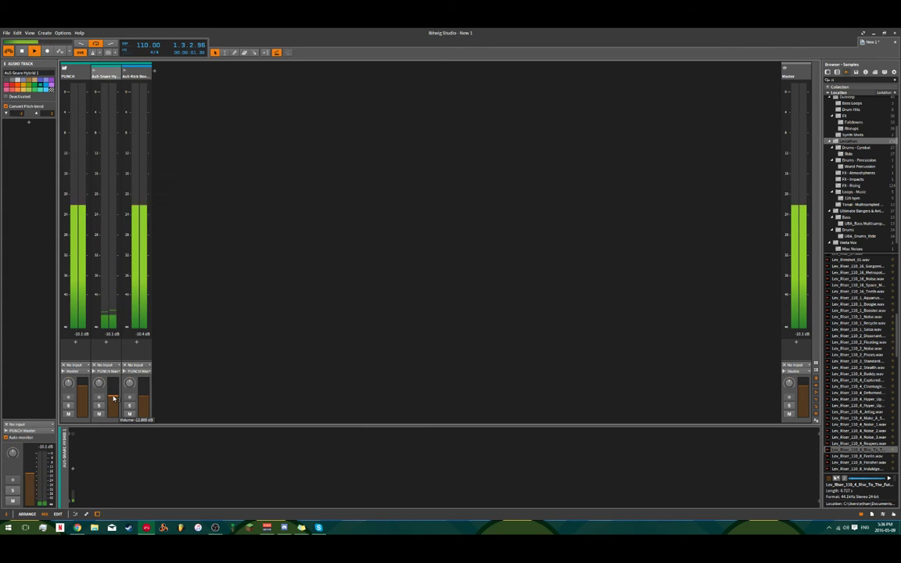
{"action": "key", "text": "space"}
{"action": "left_click_drag", "start_coordinate": [114, 393], "coordinate": [114, 395]}
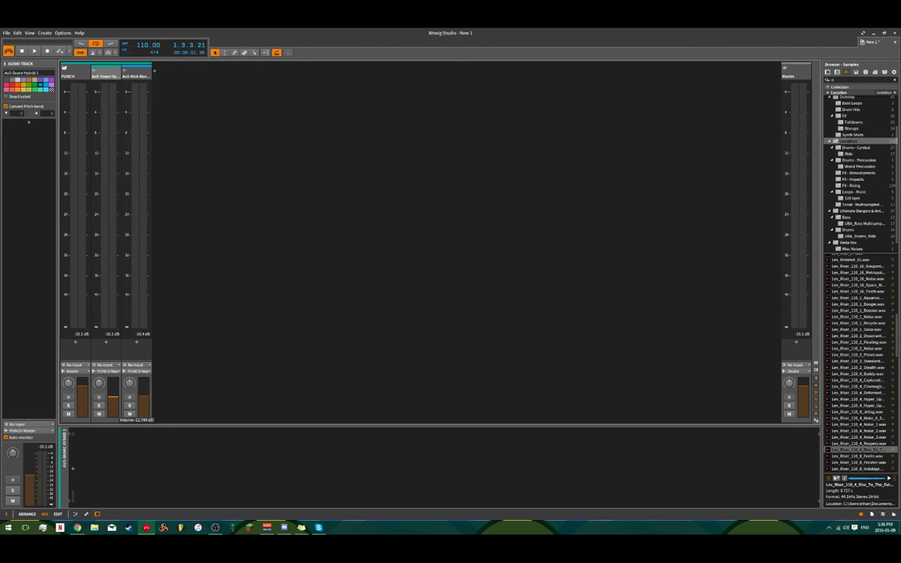
{"action": "key", "text": "space"}
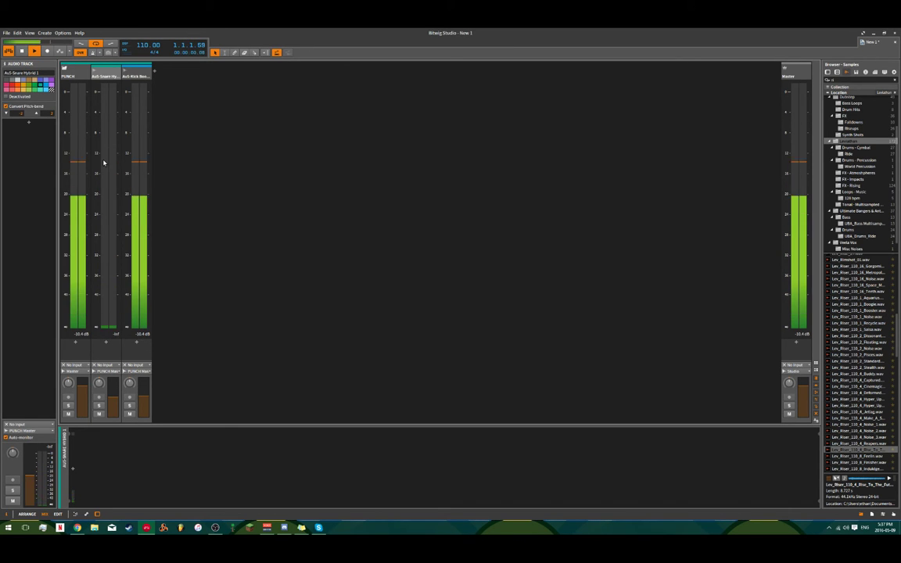
- Play the loop in the mixer and compare the peak levels of the snare and kick channels
{"action": "key", "text": "alt+1"}
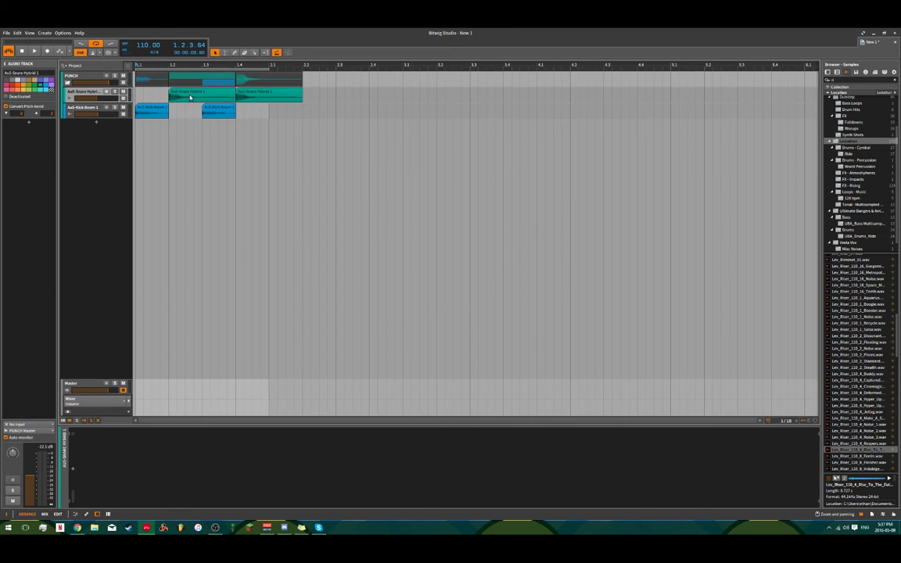
{"action": "key", "text": "alt+2"}
{"action": "key", "text": "space"}
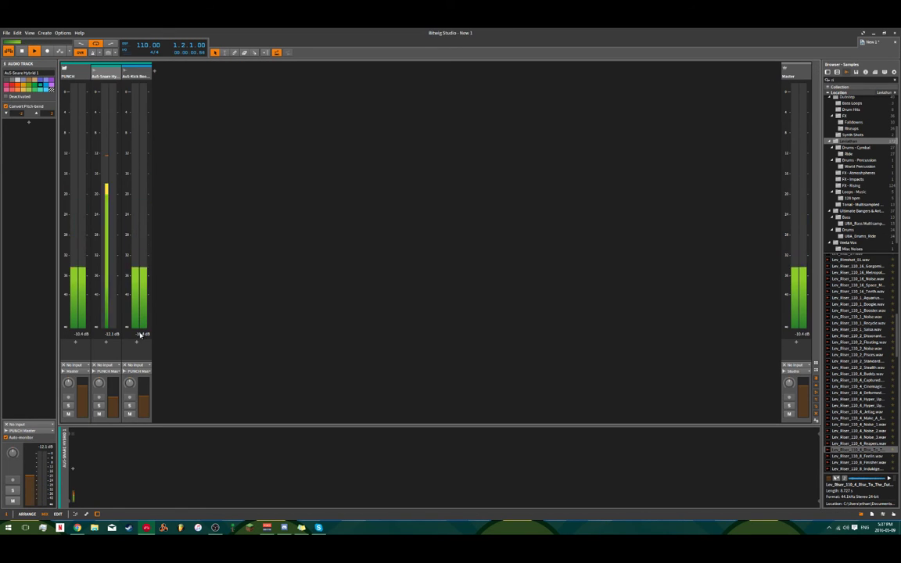
{"action": "key", "text": "space"}
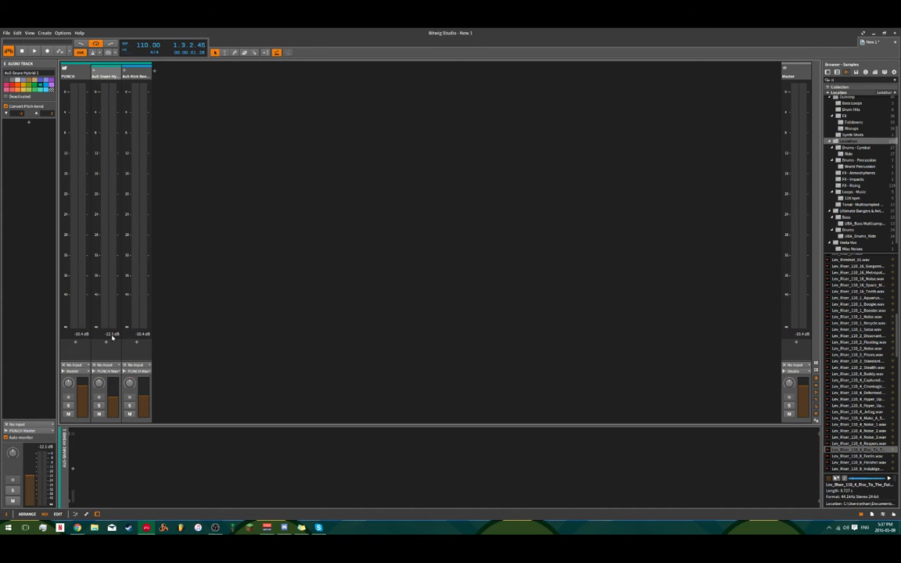
- Return to the arrangement and open the kick clip in the audio editor to examine its waveform
{"action": "key", "text": "alt+1"}
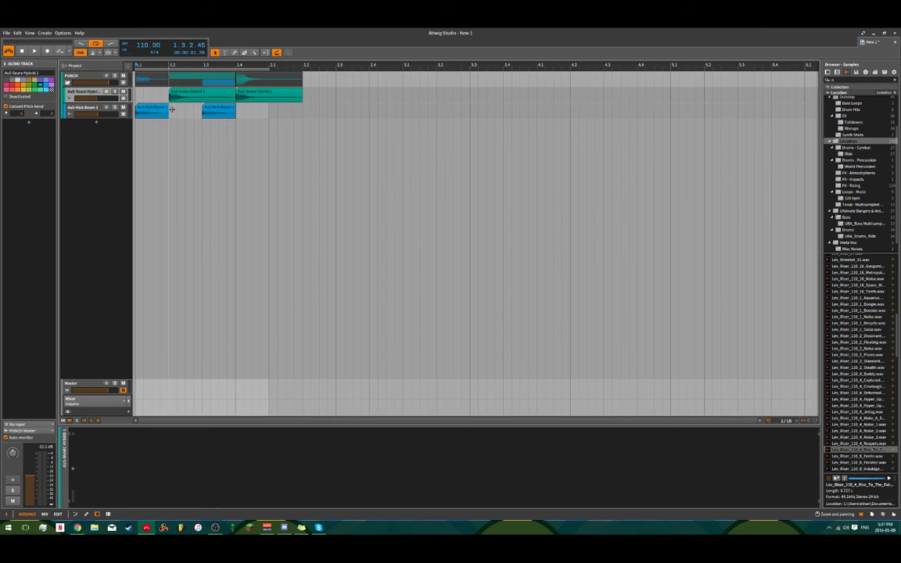
{"action": "left_click", "coordinate": [172, 99]}
{"action": "left_click", "coordinate": [181, 121]}
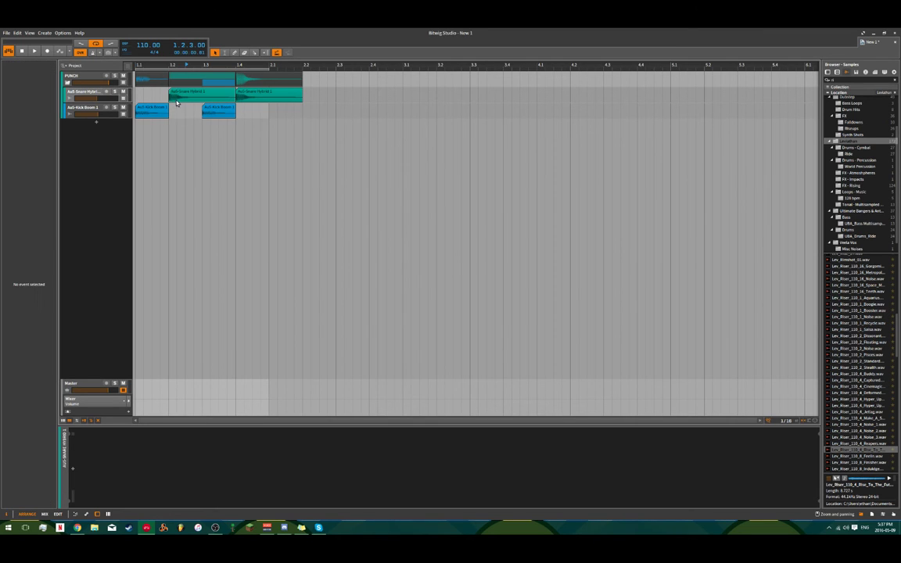
{"action": "left_click", "coordinate": [137, 107]}
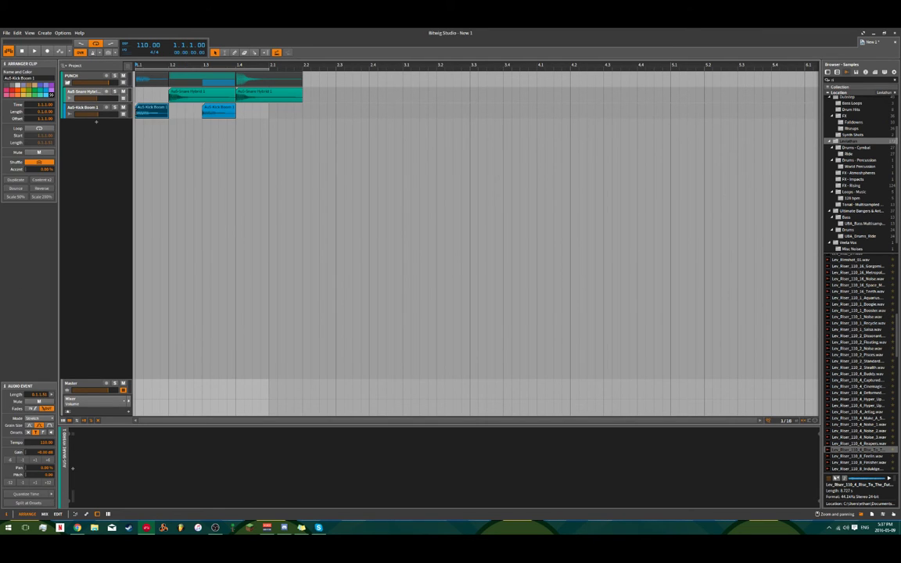
{"action": "double_click", "coordinate": [139, 110]}
{"action": "left_click_drag", "start_coordinate": [299, 365], "coordinate": [611, 447]}
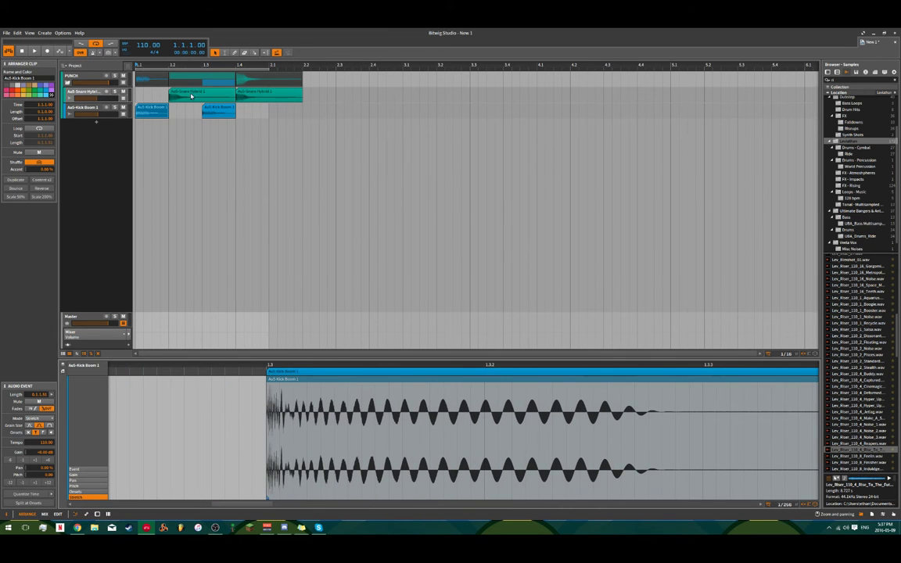
- Open the first snare clip in the audio editor and examine the waveforms of both snare clips
{"action": "left_click", "coordinate": [191, 89]}
{"action": "double_click", "coordinate": [193, 93]}
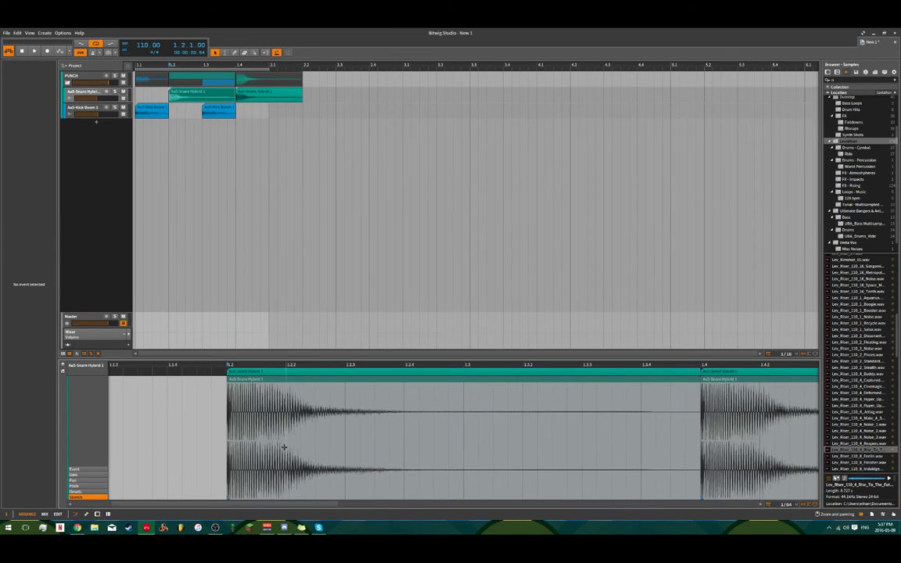
{"action": "scroll", "coordinate": [284, 448], "scroll_direction": "up", "scroll_amount": 3}
{"action": "scroll", "coordinate": [284, 448], "scroll_direction": "down", "scroll_amount": 8}
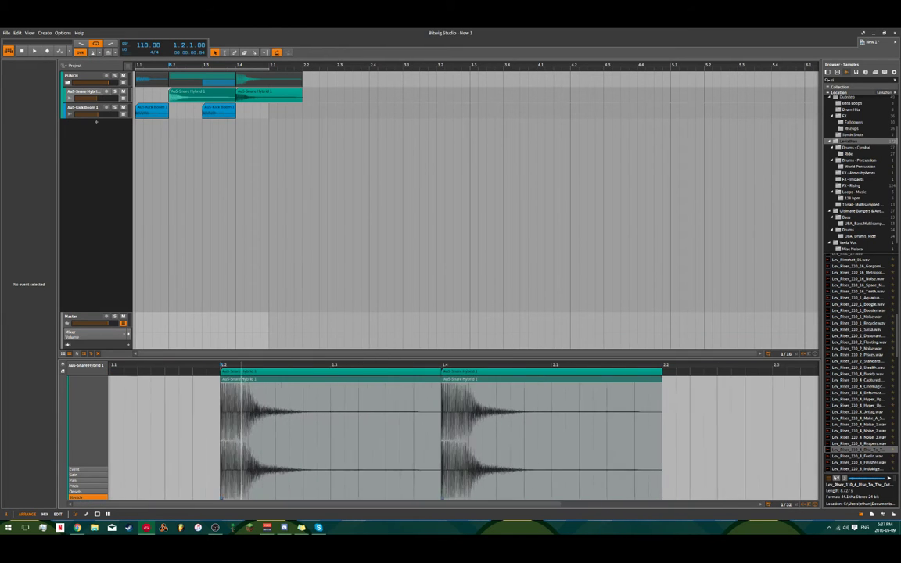
- Audition the loop from the first snare hit while viewing both snare waveforms in the audio editor
{"action": "scroll", "coordinate": [280, 425], "scroll_direction": "down", "scroll_amount": 2}
{"action": "key", "text": "space"}
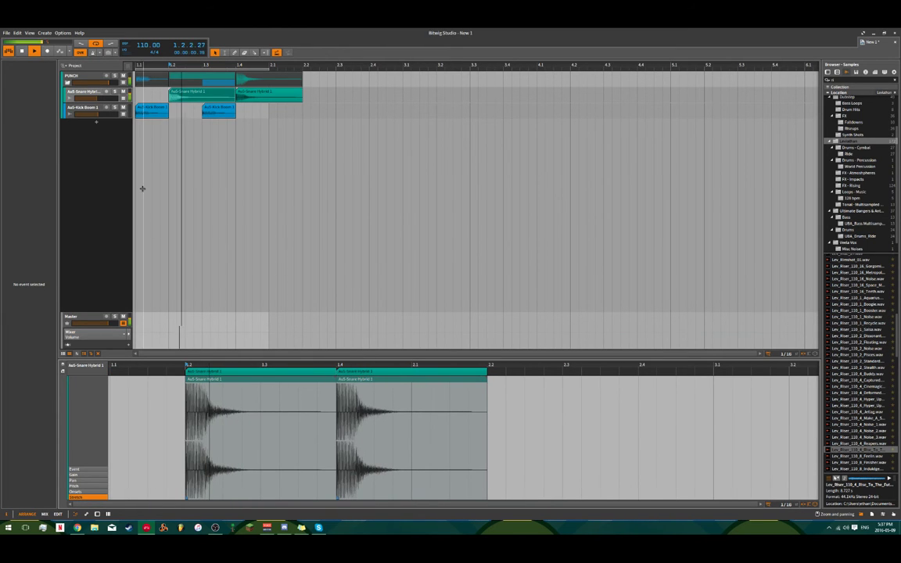
{"action": "key", "text": "space"}
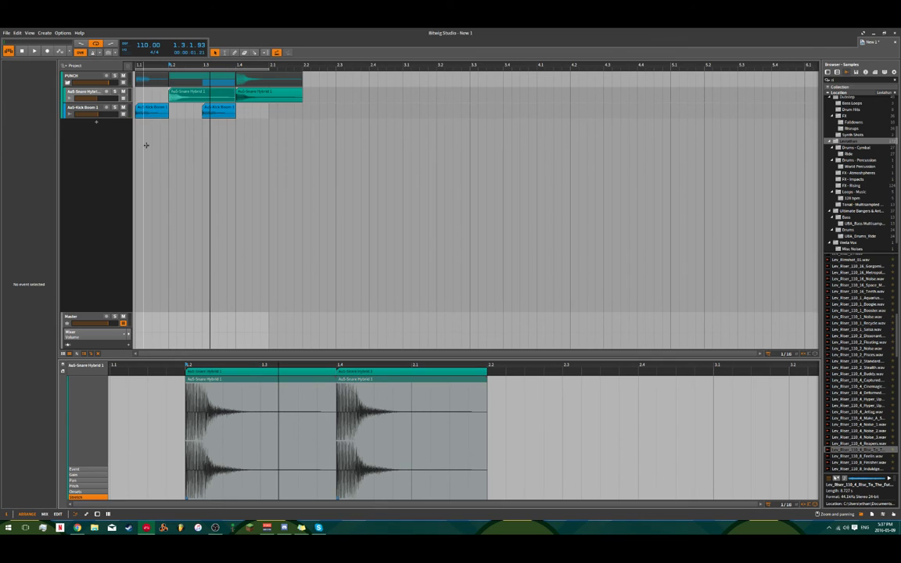
{"action": "left_click", "coordinate": [171, 91]}
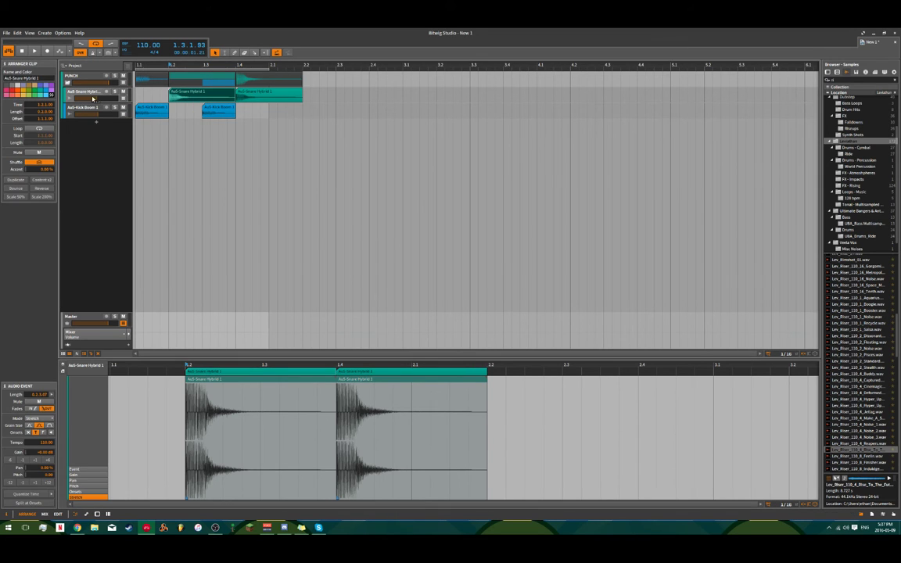
{"action": "key", "text": "space"}
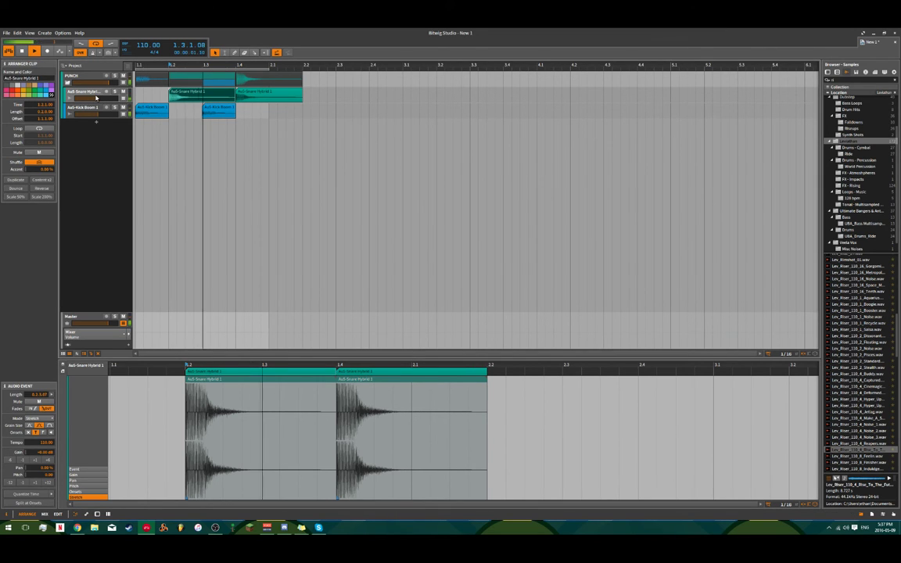
{"action": "left_click", "coordinate": [92, 91]}
{"action": "left_click", "coordinate": [152, 150]}
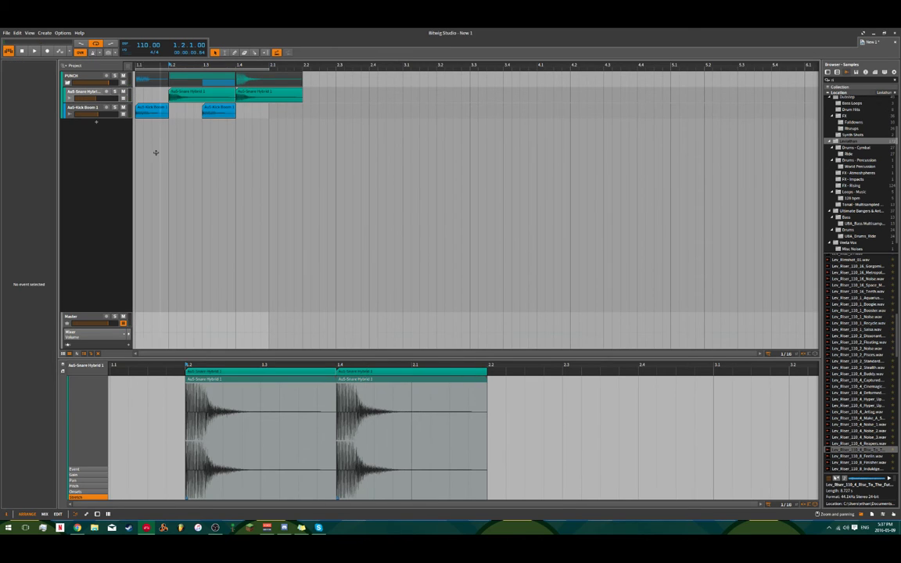
- Insert an EQ-5 device on the snare track and show its device chain
{"action": "left_click", "coordinate": [95, 77]}
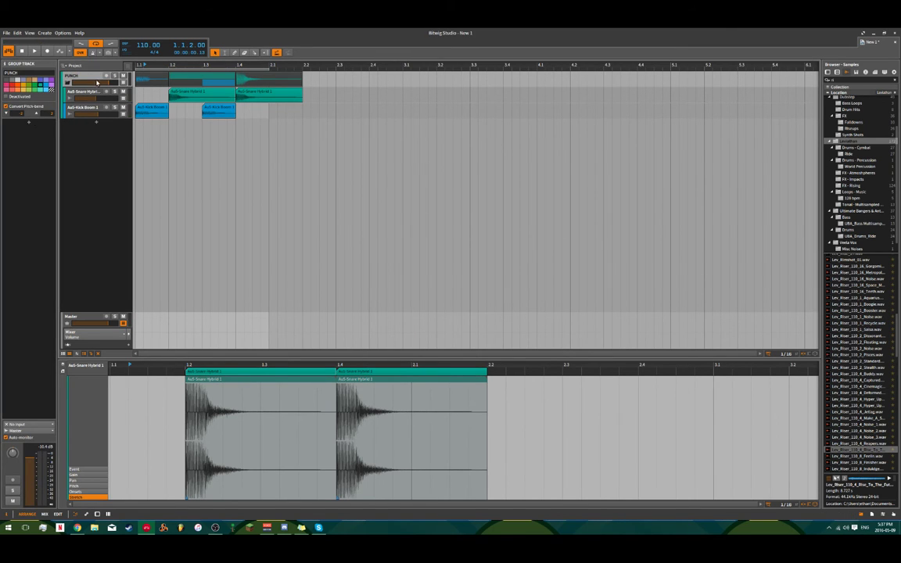
{"action": "left_click", "coordinate": [86, 93]}
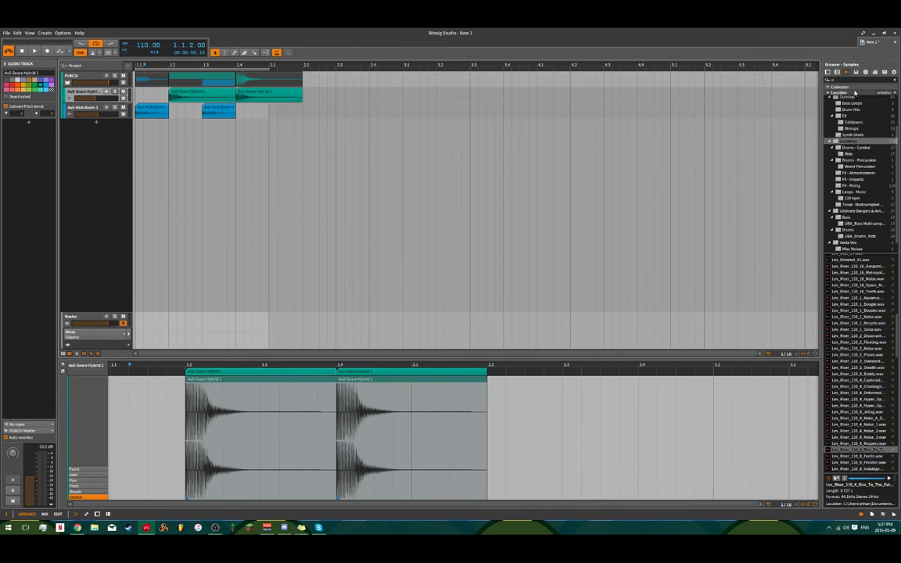
{"action": "left_click", "coordinate": [27, 124]}
{"action": "type", "text": "eq"}
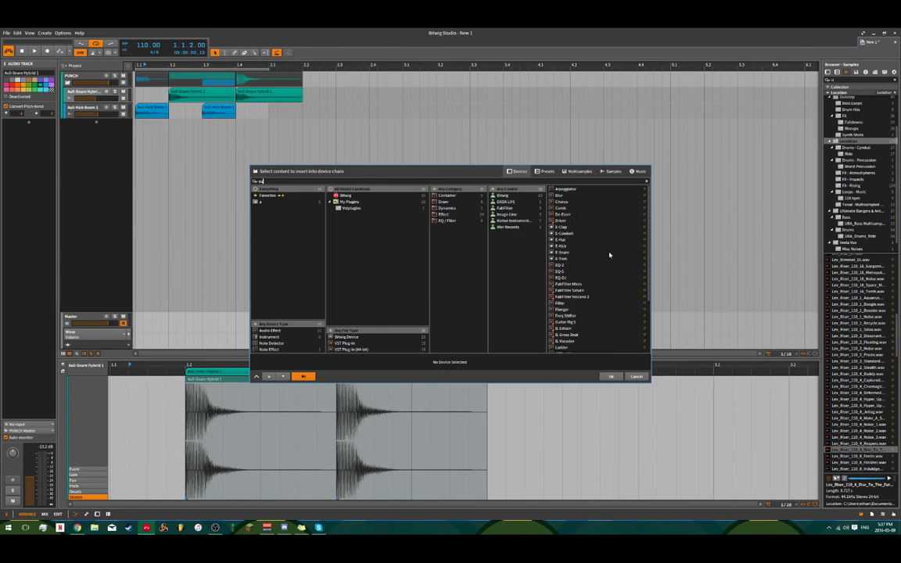
{"action": "double_click", "coordinate": [567, 194]}
{"action": "key", "text": "d"}
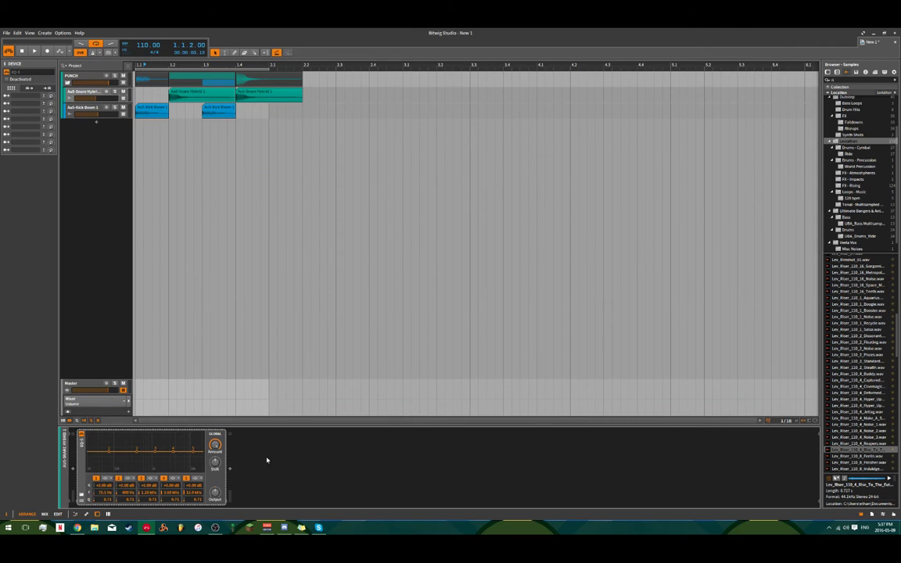
- Set the first EQ-5 band on the snare track to Highpass24 at 110 Hz and audition the loop
{"action": "left_click", "coordinate": [105, 479]}
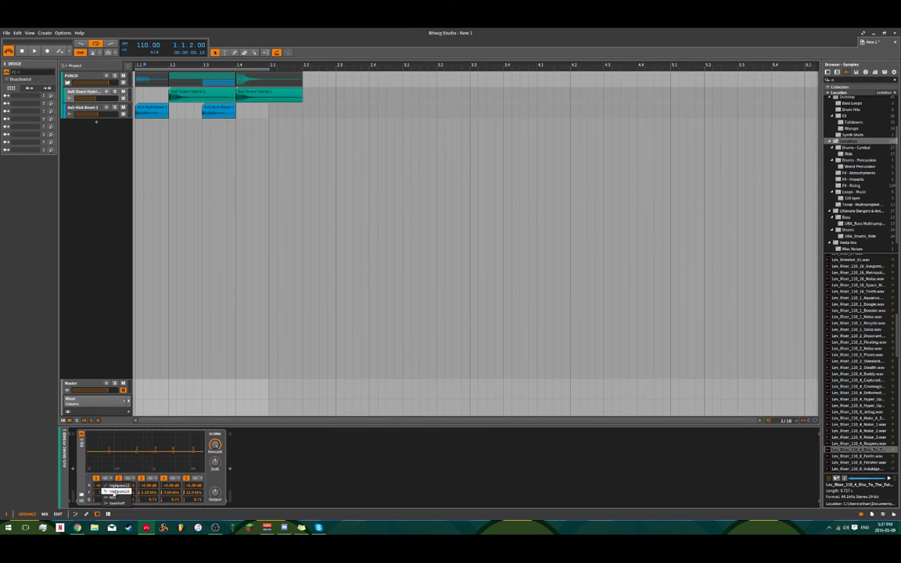
{"action": "left_click", "coordinate": [111, 492]}
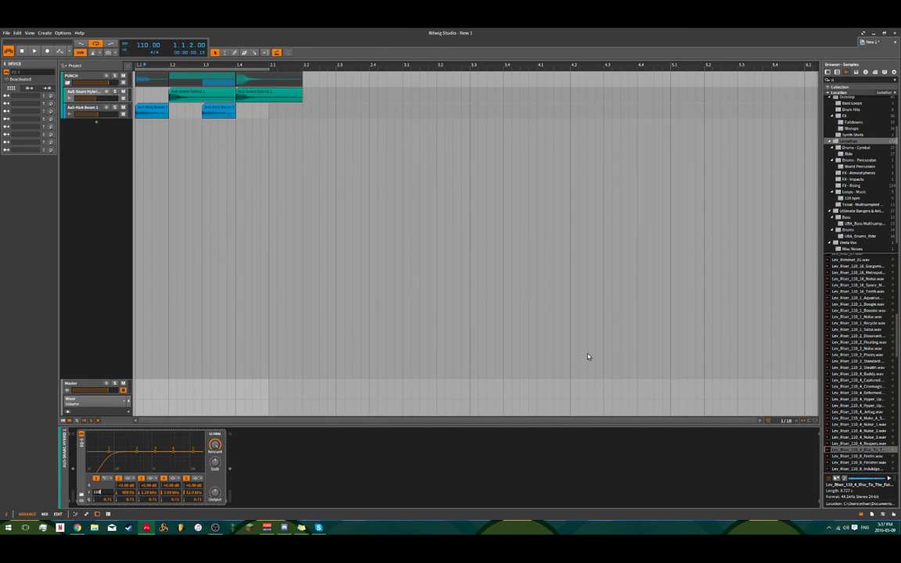
{"action": "key", "text": "space"}
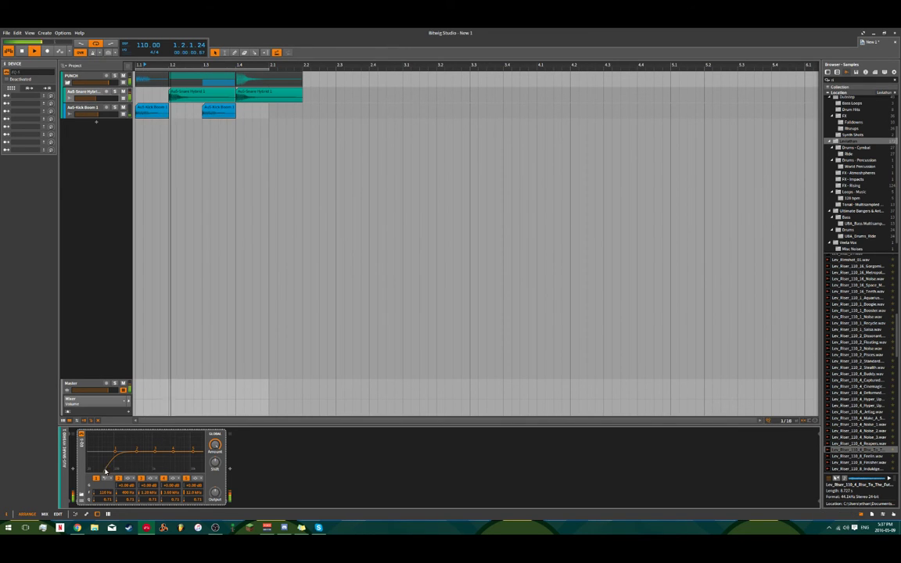
{"action": "key", "text": "space"}
- Insert FabFilter Pro-Q 2 after the EQ-5 on the snare track and play the loop through its analyzer
{"action": "left_click", "coordinate": [229, 472]}
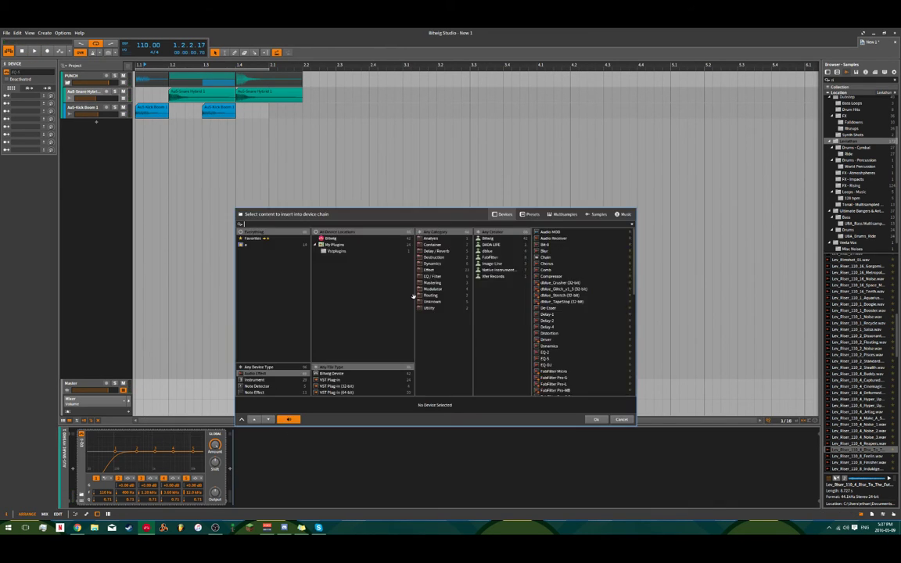
{"action": "type", "text": "q"}
{"action": "double_click", "coordinate": [558, 234]}
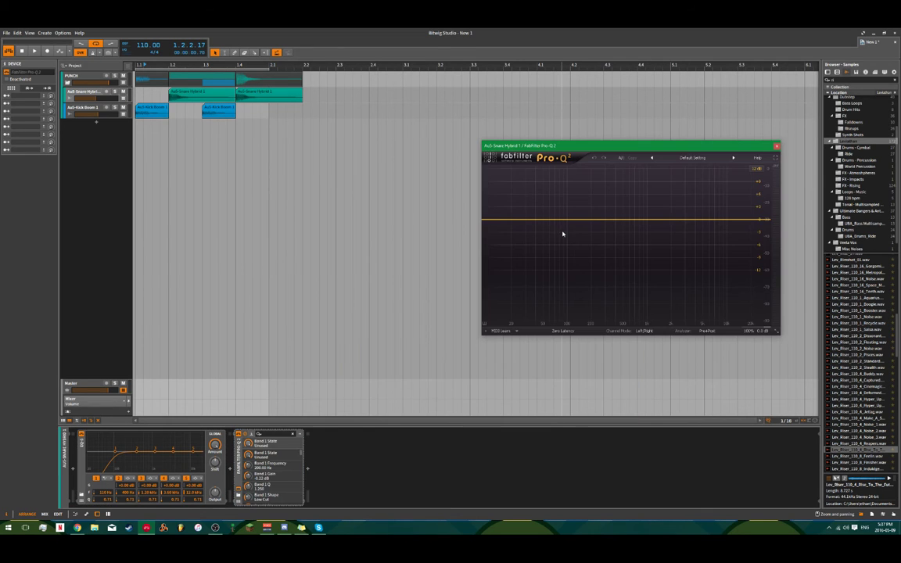
{"action": "key", "text": "space"}
{"action": "left_click_drag", "start_coordinate": [579, 148], "coordinate": [440, 151]}
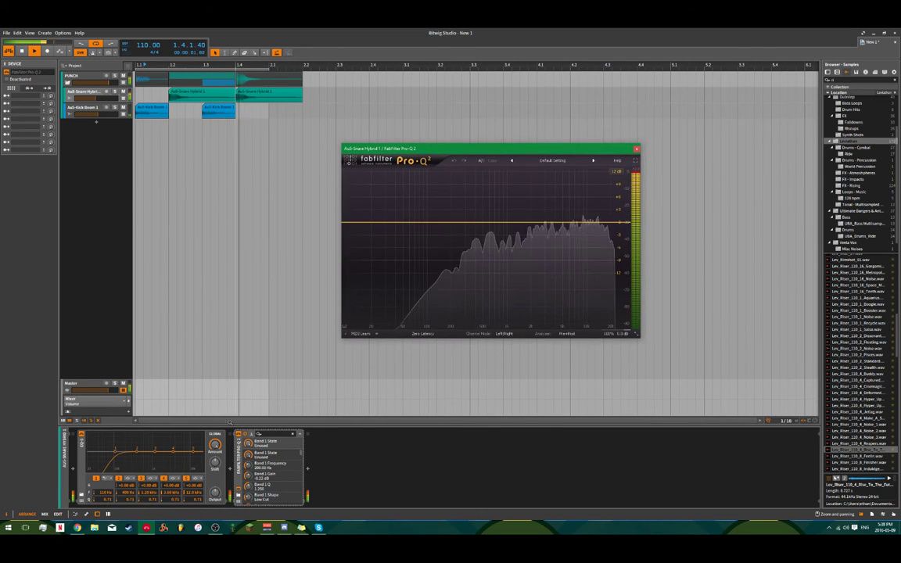
- Add a low-cut band at 10 Hz to the snare's Pro-Q 2 and remove the EQ-5 from the chain
{"action": "left_click", "coordinate": [81, 434]}
{"action": "key", "text": "space"}
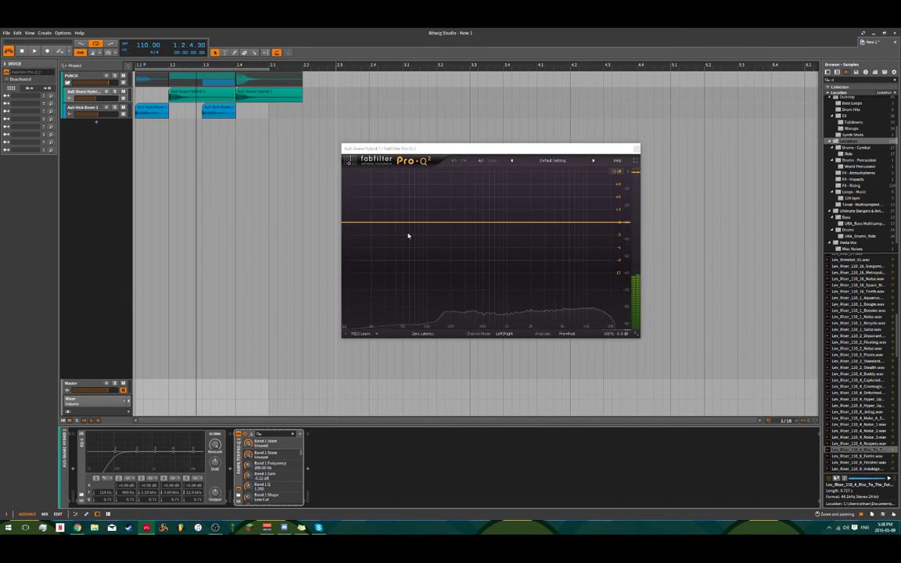
{"action": "left_click", "coordinate": [345, 225]}
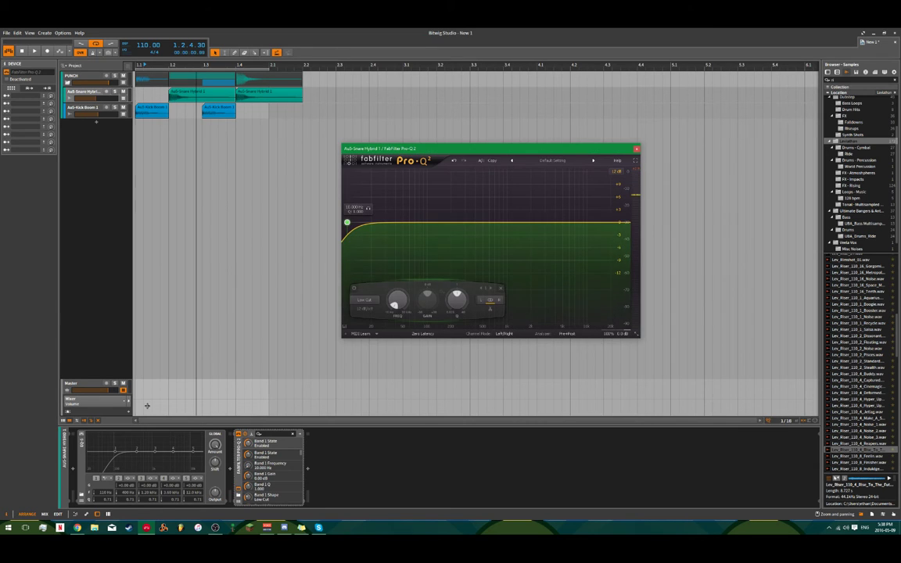
{"action": "left_click", "coordinate": [80, 452]}
{"action": "key", "text": "Delete"}
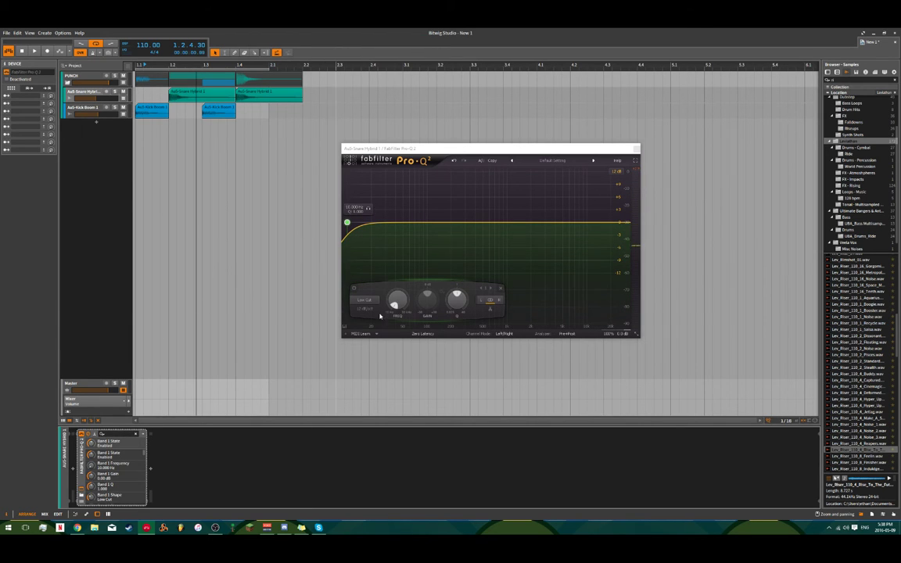
- Set the snare's low-cut band to a 24 dB/oct slope and raise its frequency to about 117 Hz
{"action": "left_click", "coordinate": [380, 201]}
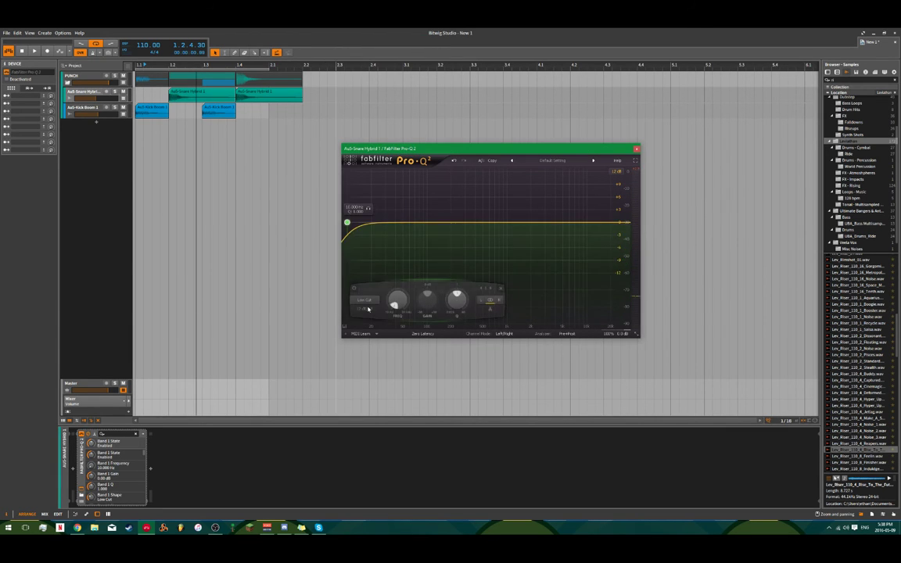
{"action": "left_click", "coordinate": [365, 309]}
{"action": "left_click", "coordinate": [374, 341]}
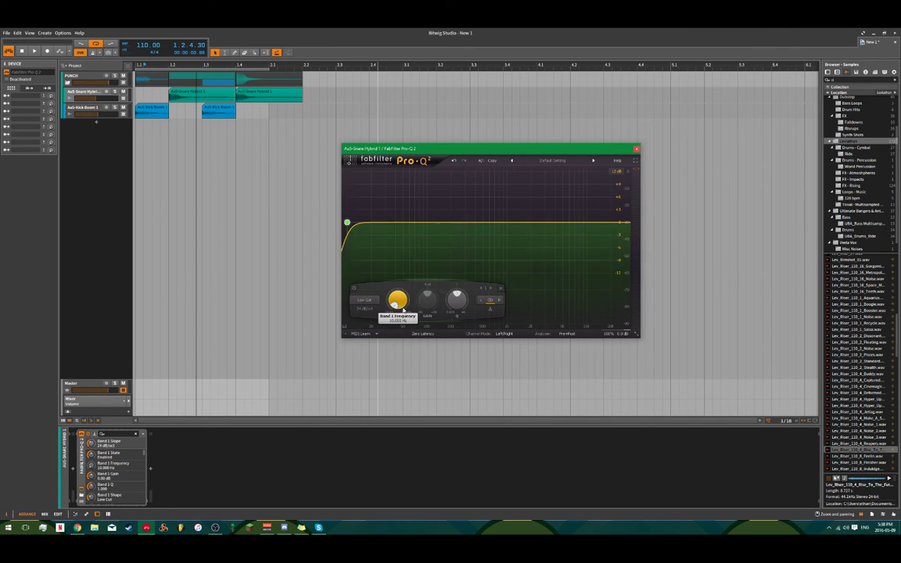
{"action": "left_click_drag", "start_coordinate": [397, 299], "coordinate": [416, 261]}
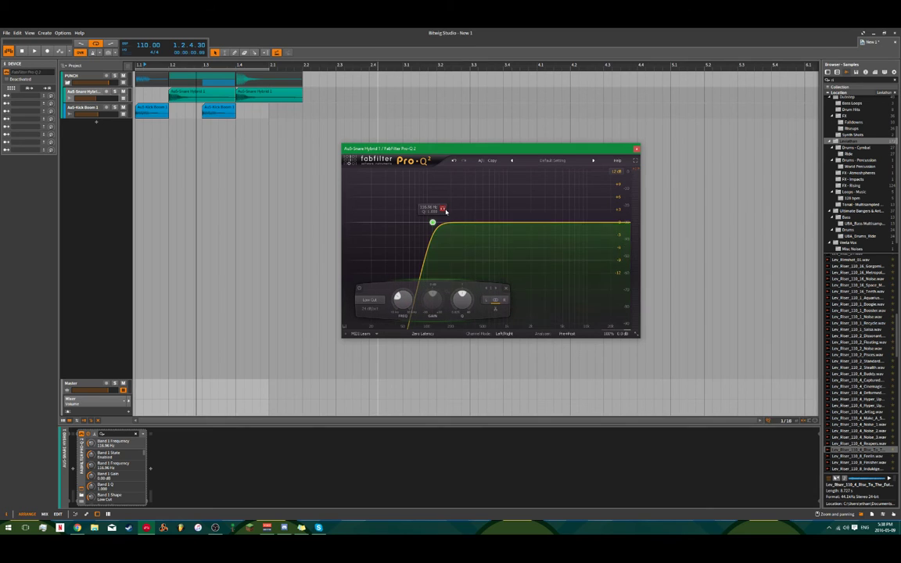
- Audition the filtered snare while watching the Pro-Q 2 spectrum, and close the plug-in window
{"action": "key", "text": "space"}
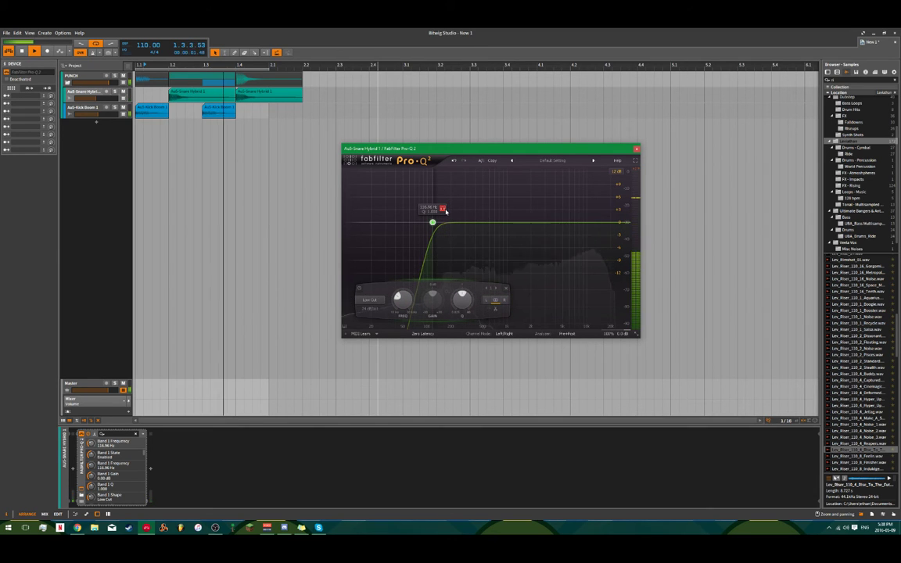
{"action": "key", "text": "space"}
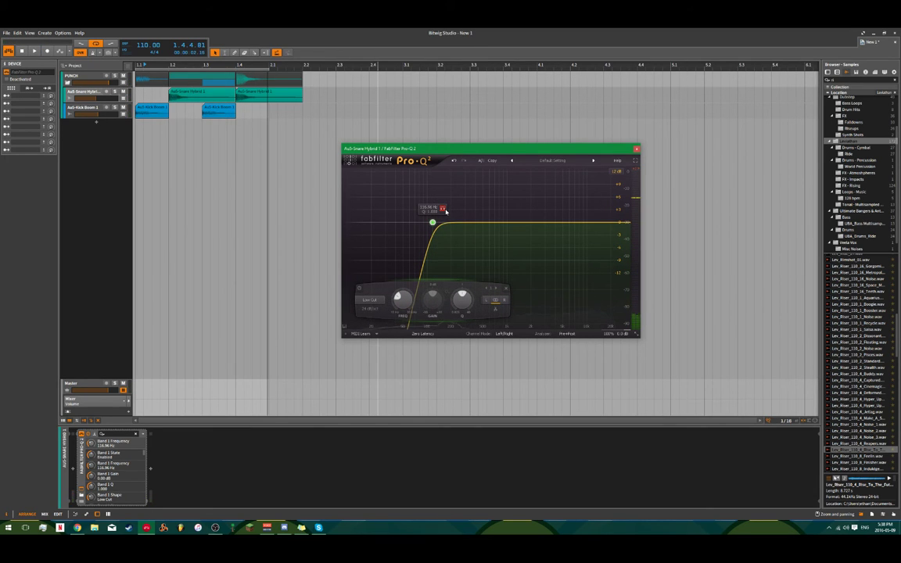
{"action": "key", "text": "space"}
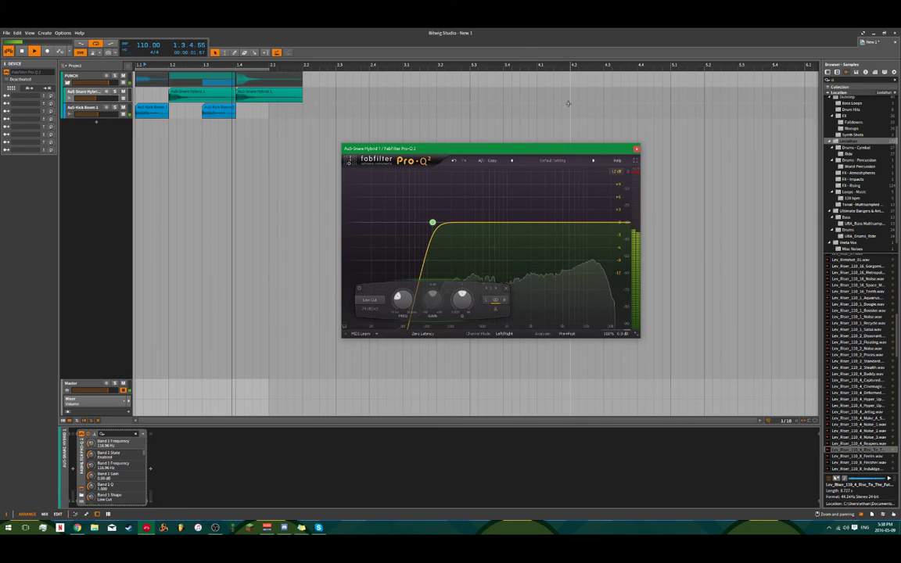
{"action": "key", "text": "space"}
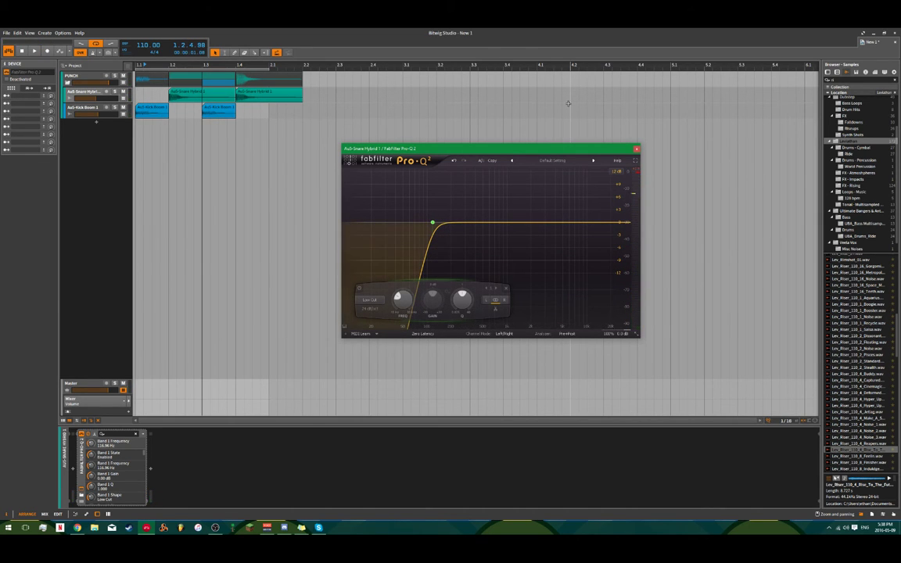
{"action": "left_click_drag", "start_coordinate": [555, 153], "coordinate": [489, 153]}
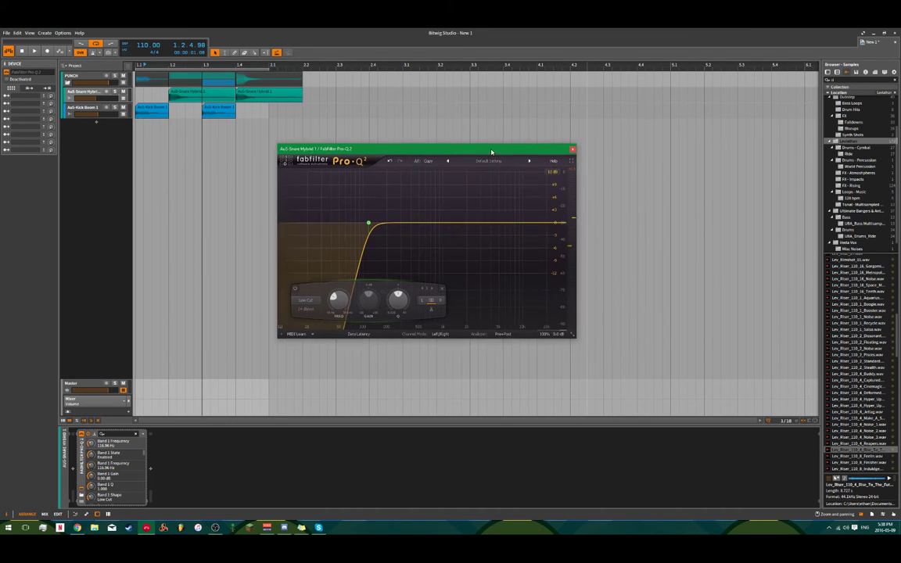
{"action": "key", "text": "space"}
{"action": "key", "text": "space"}
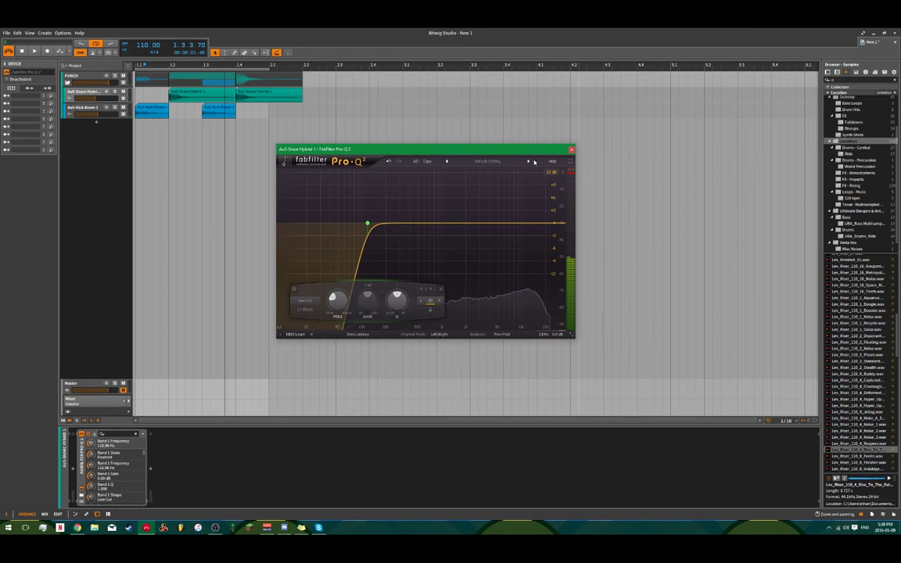
{"action": "left_click", "coordinate": [572, 150]}
- Insert FabFilter Pro-Q 2 on the kick track and play the loop through its analyzer
{"action": "left_click", "coordinate": [149, 105]}
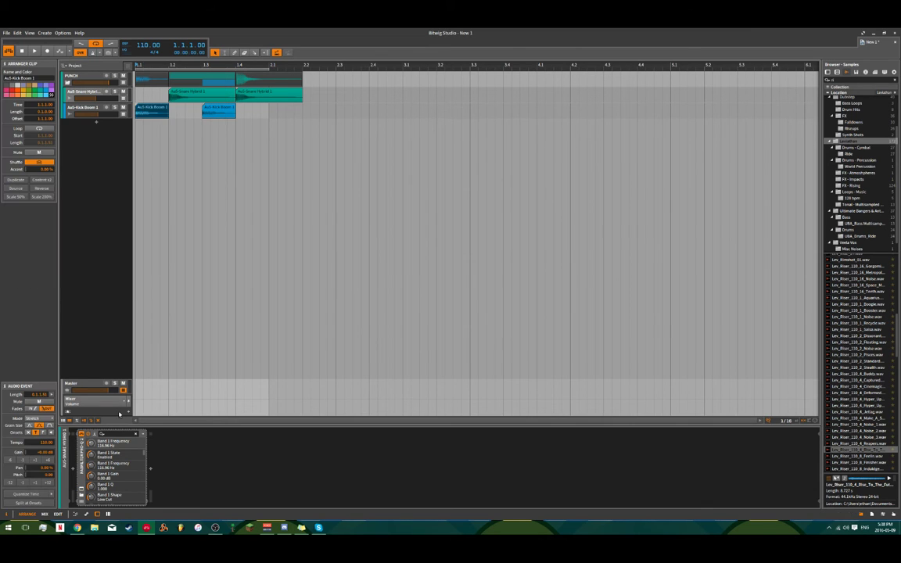
{"action": "left_click", "coordinate": [100, 112]}
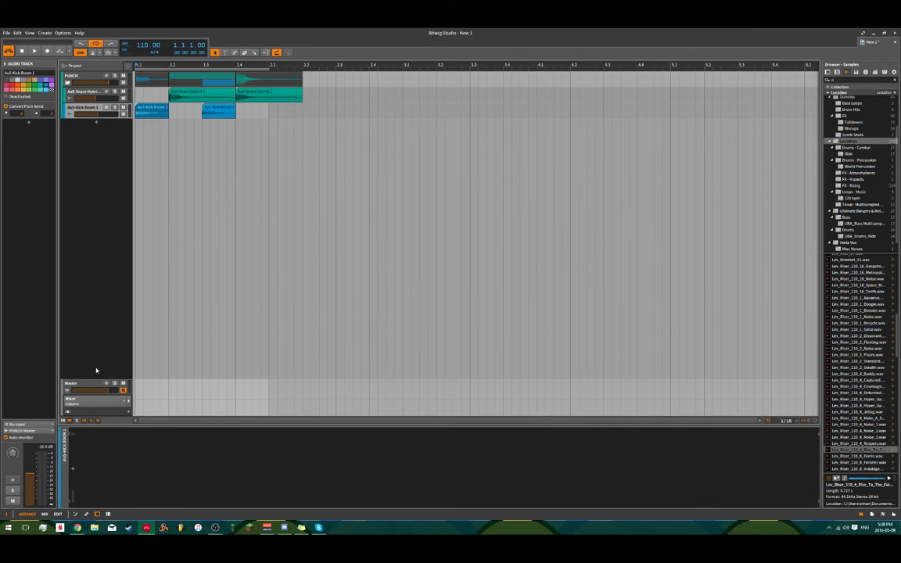
{"action": "left_click", "coordinate": [73, 471]}
{"action": "type", "text": "q"}
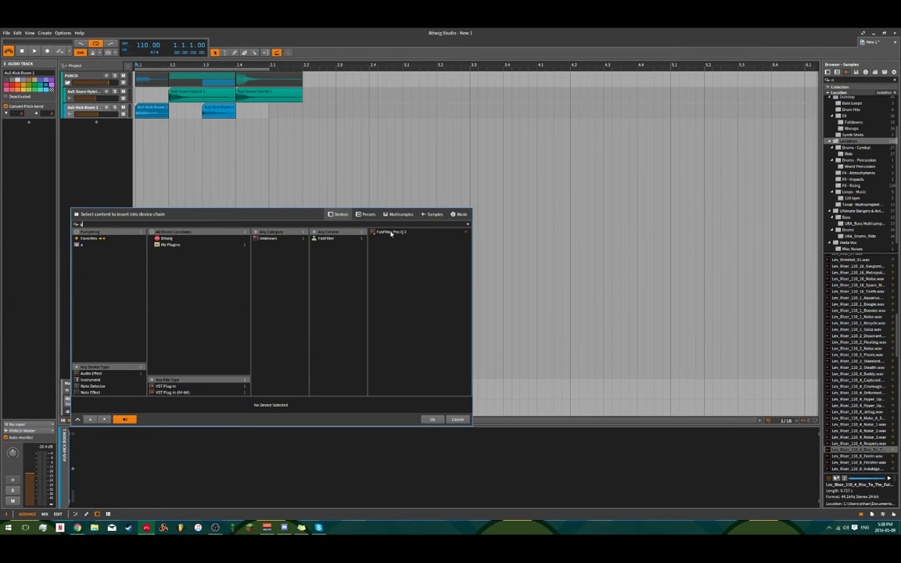
{"action": "double_click", "coordinate": [391, 233]}
{"action": "key", "text": "space"}
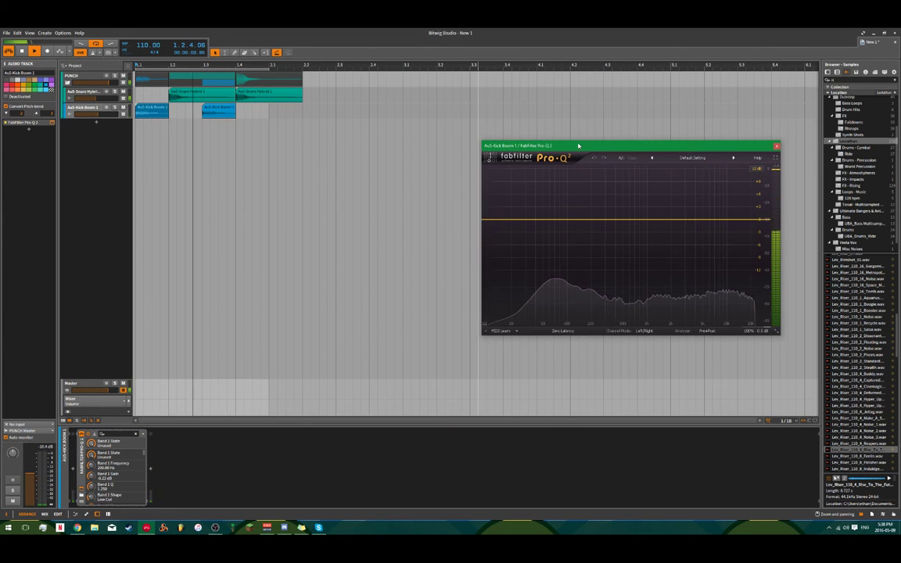
{"action": "left_click_drag", "start_coordinate": [579, 145], "coordinate": [455, 134]}
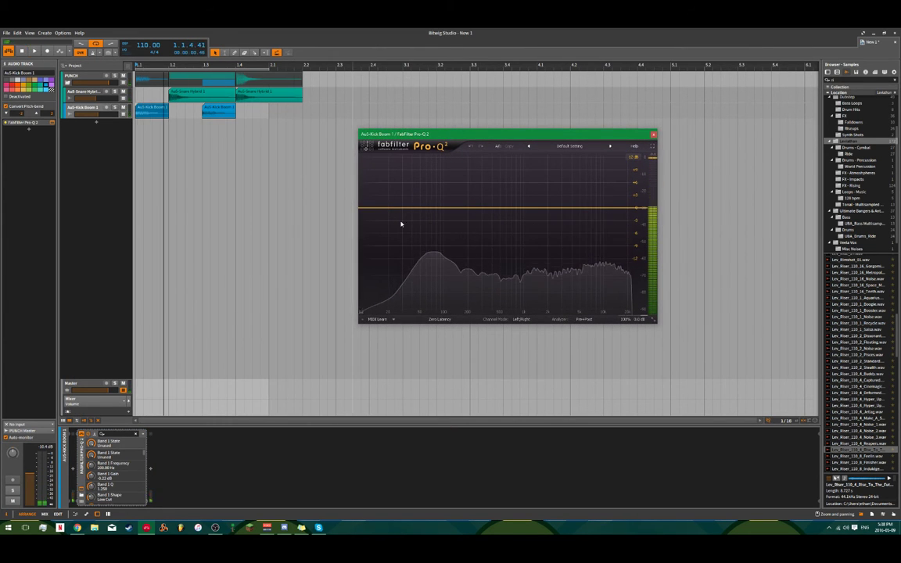
- Add a low-cut band to the kick's Pro-Q 2 with a 24 dB/oct slope at 35 Hz, and audition the loop
{"action": "double_click", "coordinate": [380, 207]}
{"action": "left_click", "coordinate": [382, 295]}
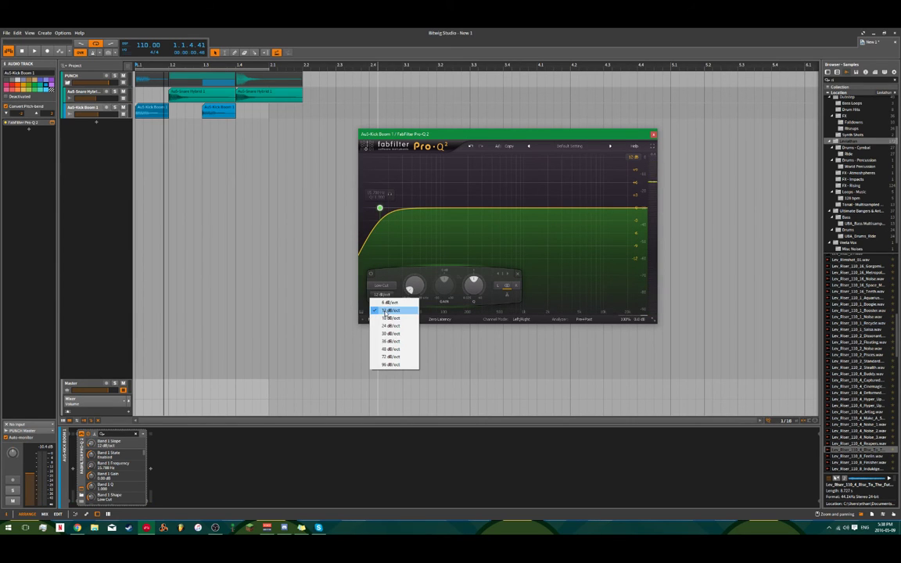
{"action": "left_click", "coordinate": [391, 325]}
{"action": "left_click", "coordinate": [415, 286]}
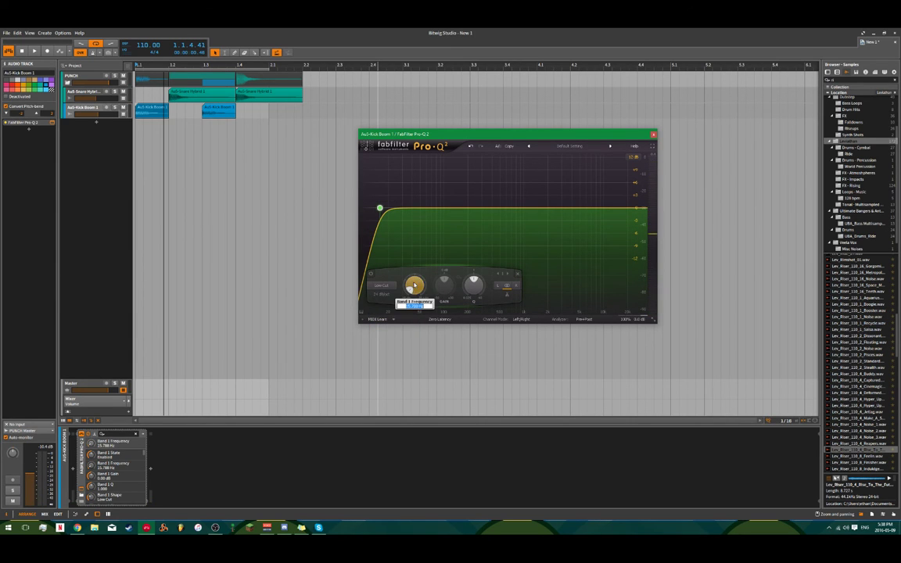
{"action": "left_click_drag", "start_coordinate": [410, 289], "coordinate": [412, 284]}
{"action": "key", "text": "space"}
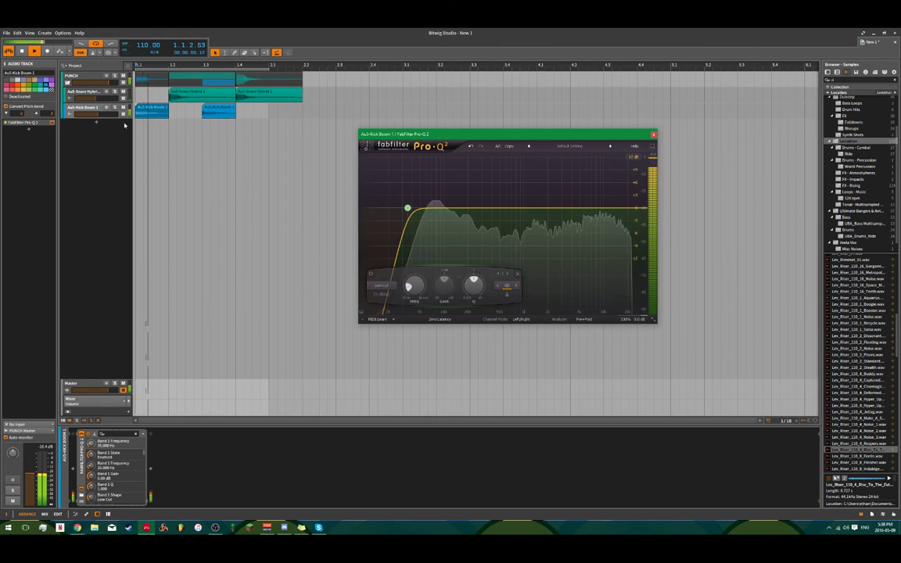
- Compare the kick with its Pro-Q 2 bypassed and enabled during playback, and close the plug-in window
{"action": "key", "text": "space"}
{"action": "left_click", "coordinate": [83, 437]}
{"action": "key", "text": "space"}
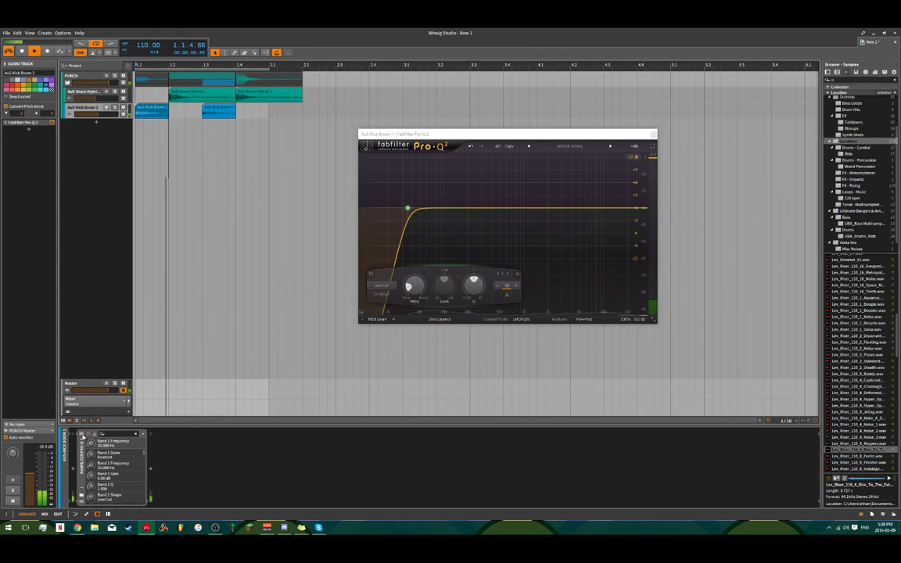
{"action": "key", "text": "space"}
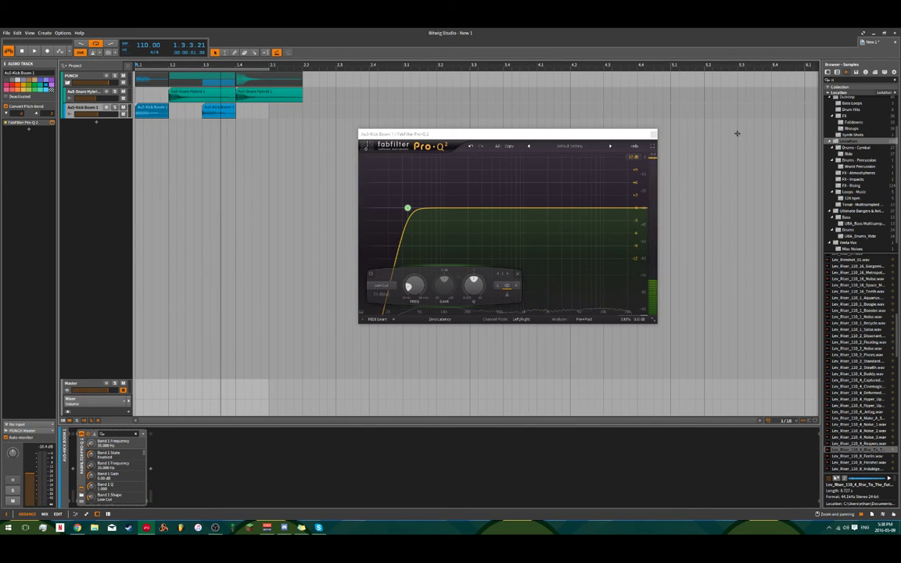
{"action": "left_click", "coordinate": [652, 136]}
{"action": "left_click", "coordinate": [653, 135]}
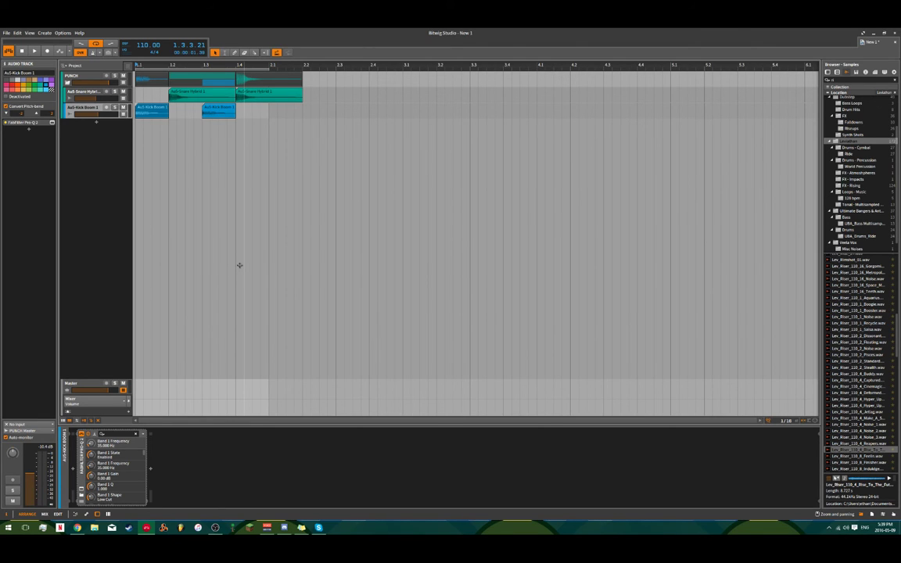
- Audition the drum loop with the low-cut filters on both the snare and the kick
{"action": "key", "text": "space"}
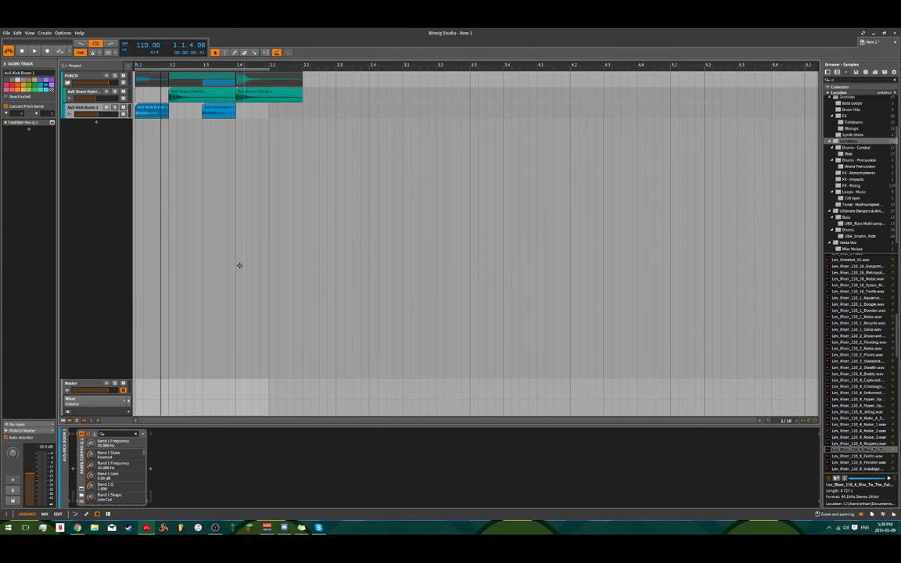
{"action": "left_click", "coordinate": [139, 90]}
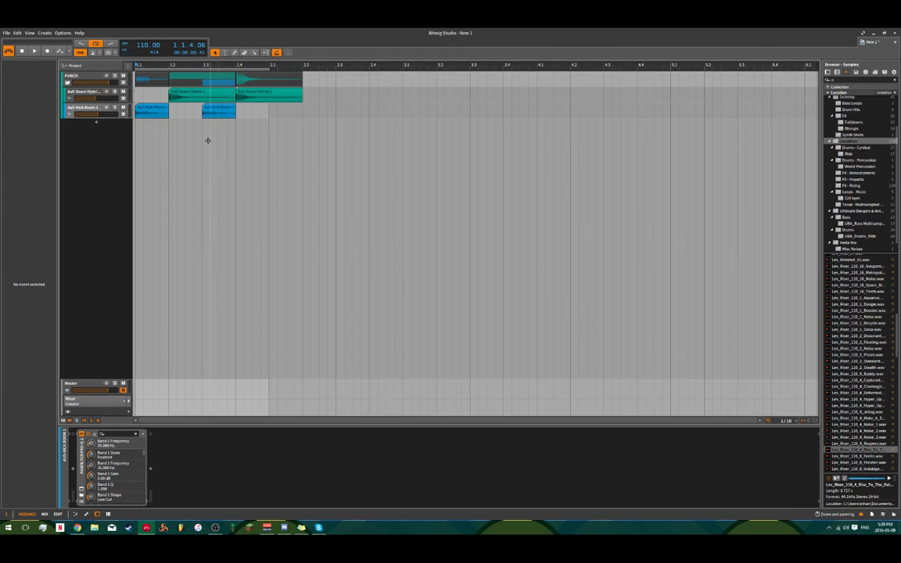
{"action": "key", "text": "space"}
{"action": "key", "text": "space"}
{"action": "key", "text": "space"}
{"action": "key", "text": "space"}
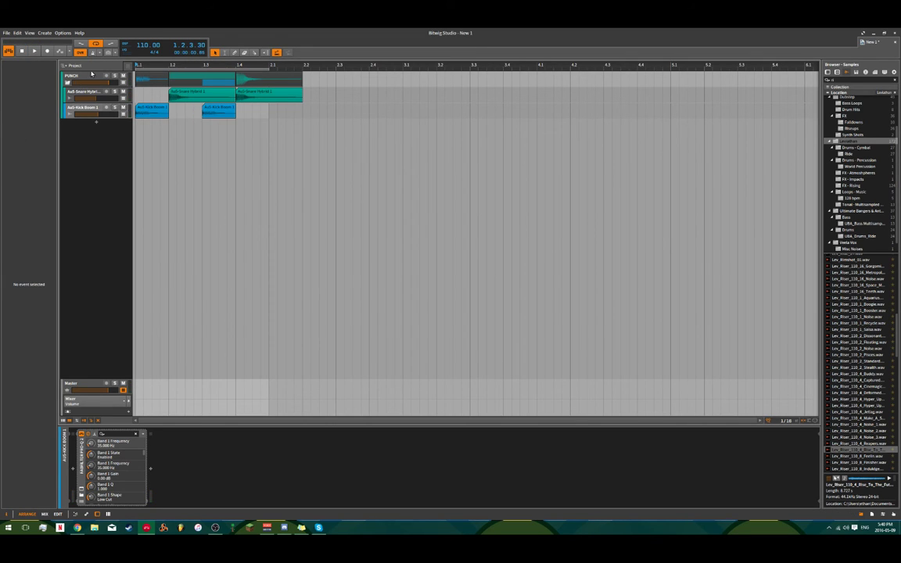
- Compare the Pro-Q 2 device settings of the snare track with those of the kick track
{"action": "left_click", "coordinate": [84, 92]}
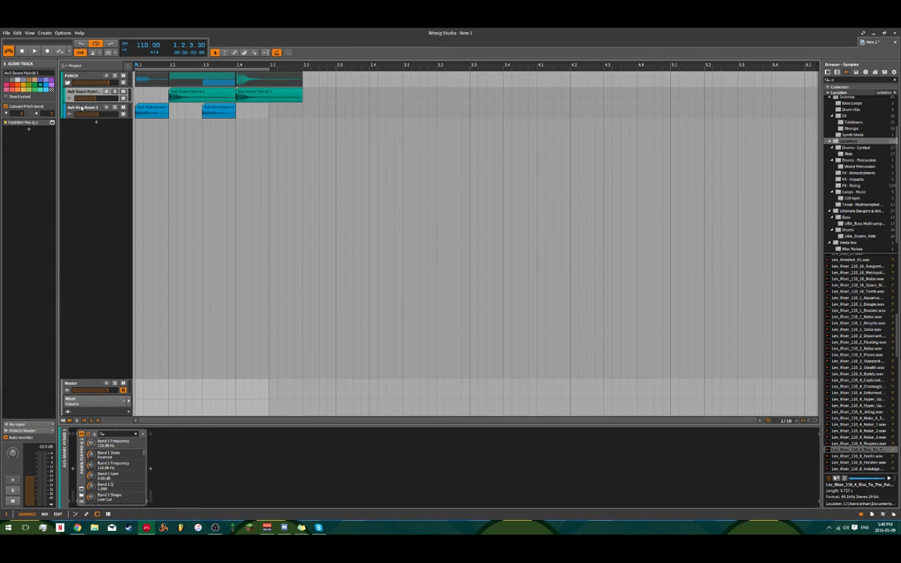
{"action": "left_click", "coordinate": [82, 108]}
{"action": "left_click", "coordinate": [87, 91]}
{"action": "left_click", "coordinate": [79, 112]}
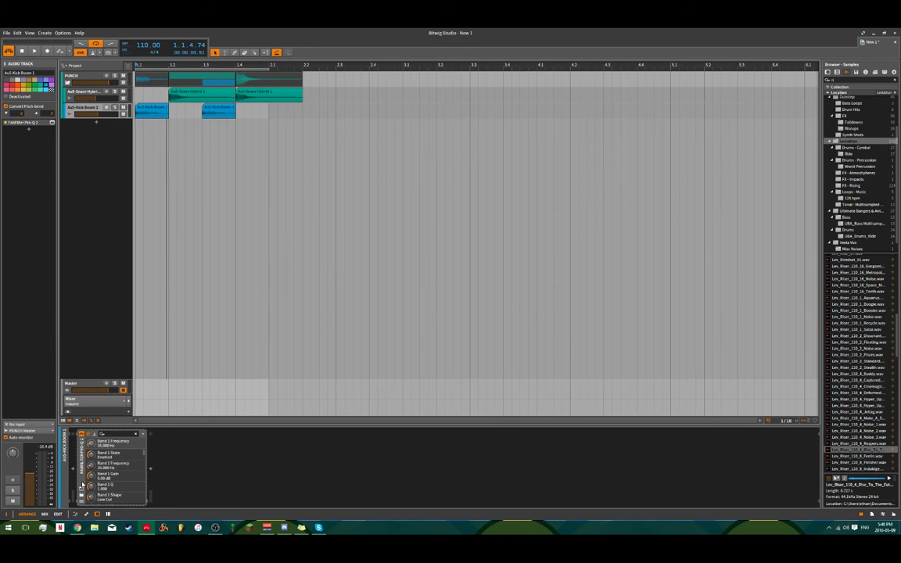
- Try a bell cut in the kick's Pro-Q 2, comparing it active and bypassed, and delete that band before closing the plug-in
{"action": "left_click", "coordinate": [82, 490]}
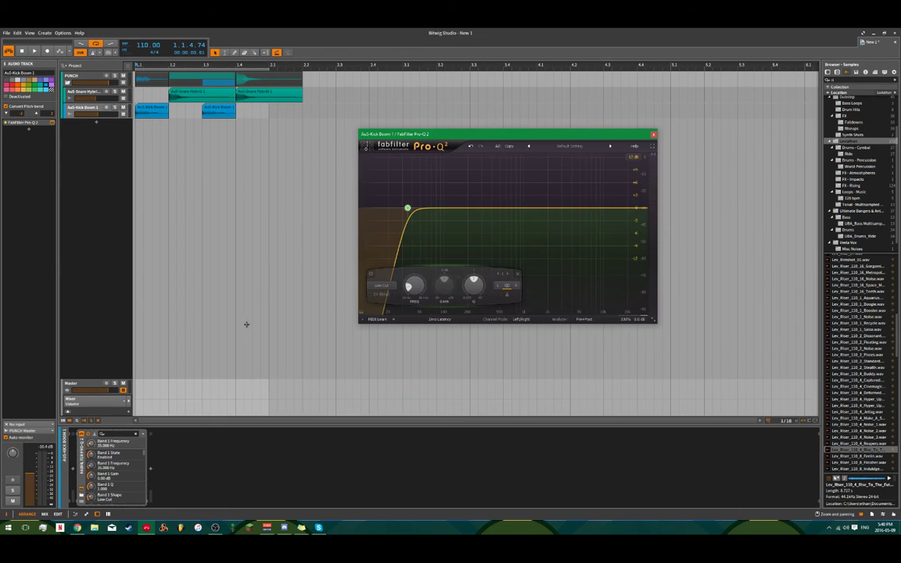
{"action": "left_click_drag", "start_coordinate": [470, 208], "coordinate": [479, 237]}
{"action": "key", "text": "space"}
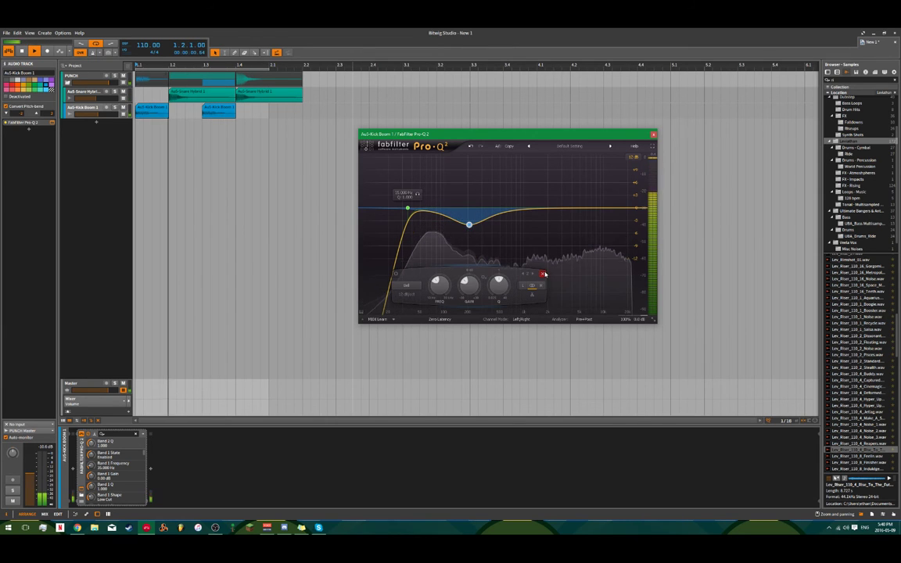
{"action": "left_click", "coordinate": [397, 276]}
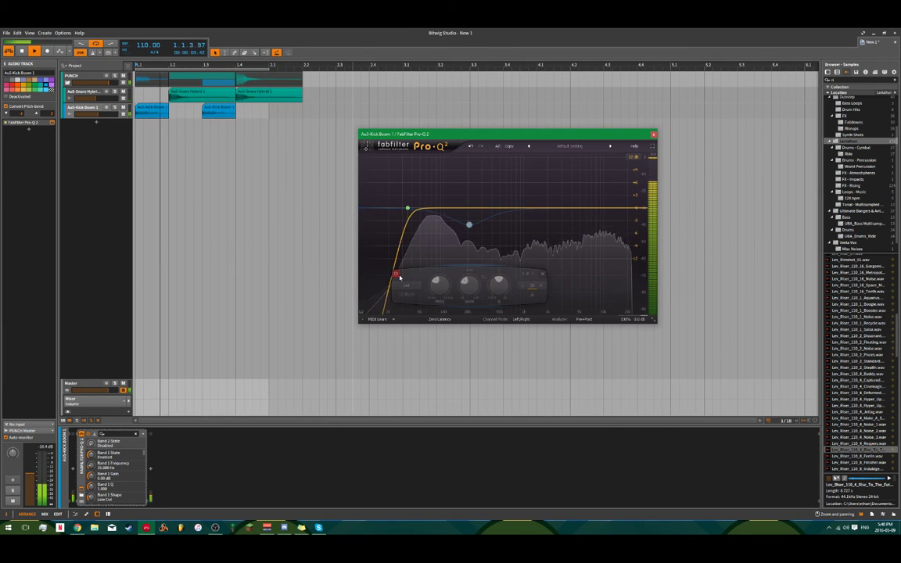
{"action": "left_click", "coordinate": [544, 275]}
{"action": "left_click", "coordinate": [654, 136]}
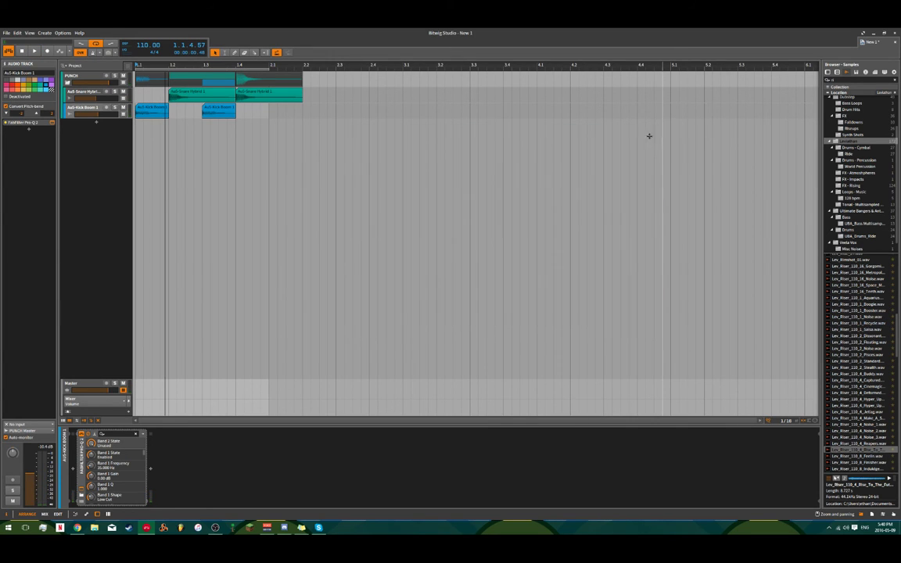
- Insert FabFilter Pro-MB on the PUNCH group track and move its window clear of the sample browser
{"action": "left_click", "coordinate": [86, 79]}
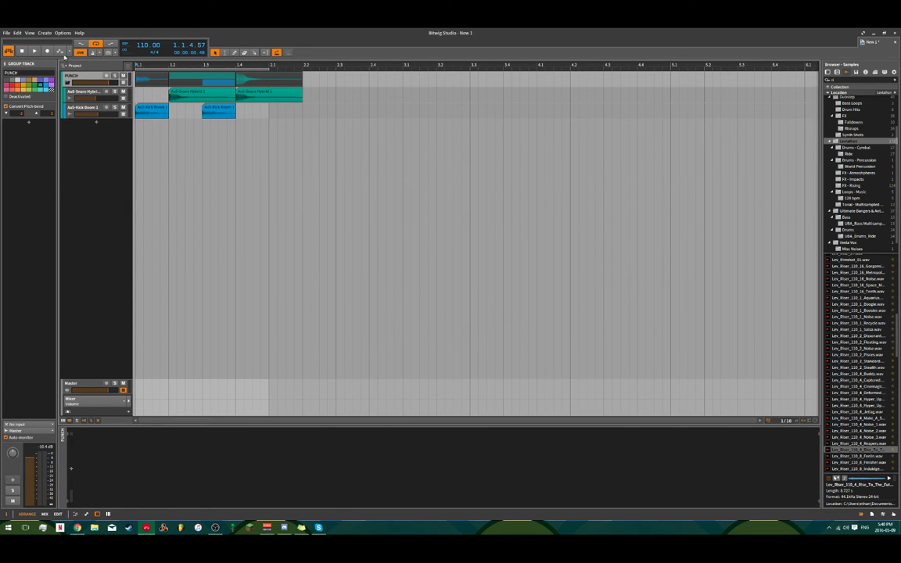
{"action": "left_click", "coordinate": [30, 123]}
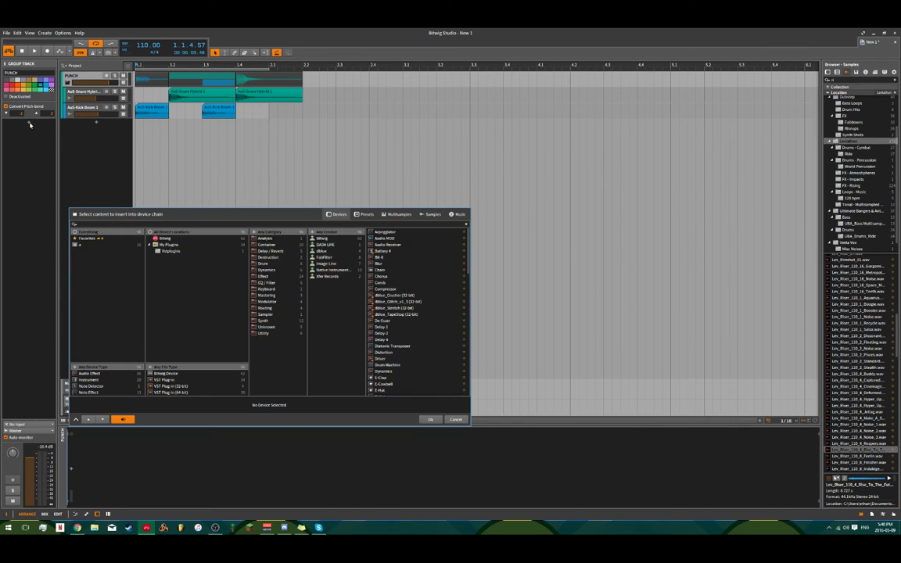
{"action": "type", "text": "mb"}
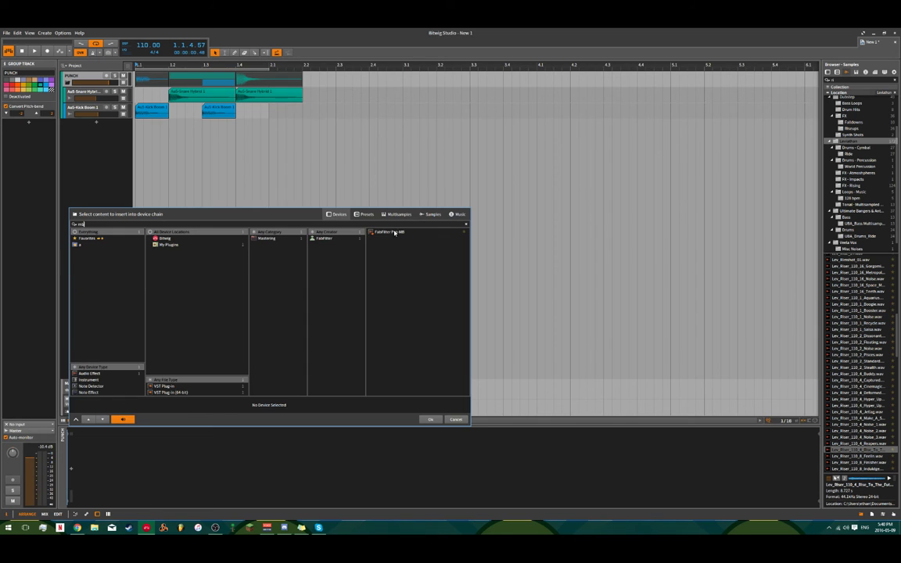
{"action": "double_click", "coordinate": [394, 233]}
{"action": "left_click_drag", "start_coordinate": [632, 135], "coordinate": [456, 139]}
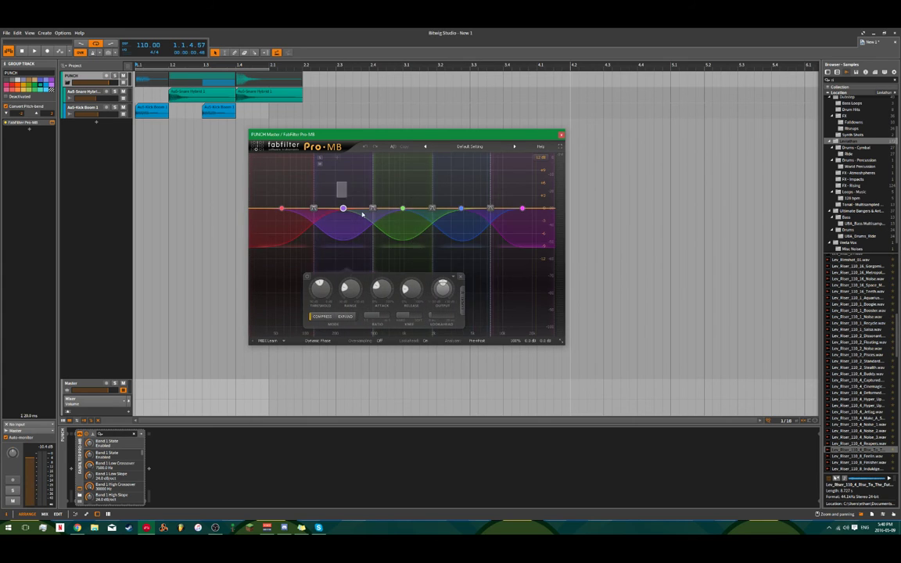
- Delete all Pro-MB bands except the lowest one and extend its high crossover to 30000 Hz, covering the full spectrum
{"action": "left_click", "coordinate": [509, 278]}
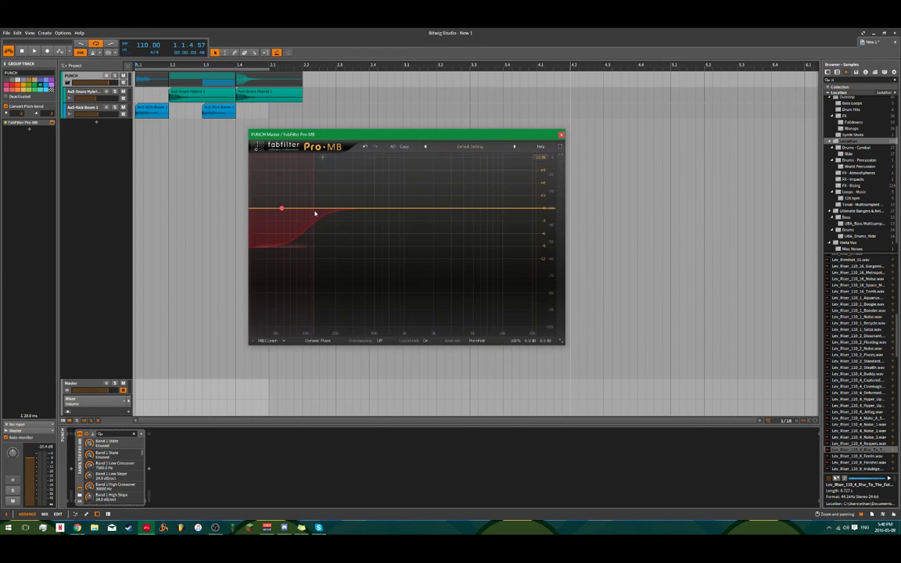
{"action": "left_click_drag", "start_coordinate": [314, 213], "coordinate": [622, 230]}
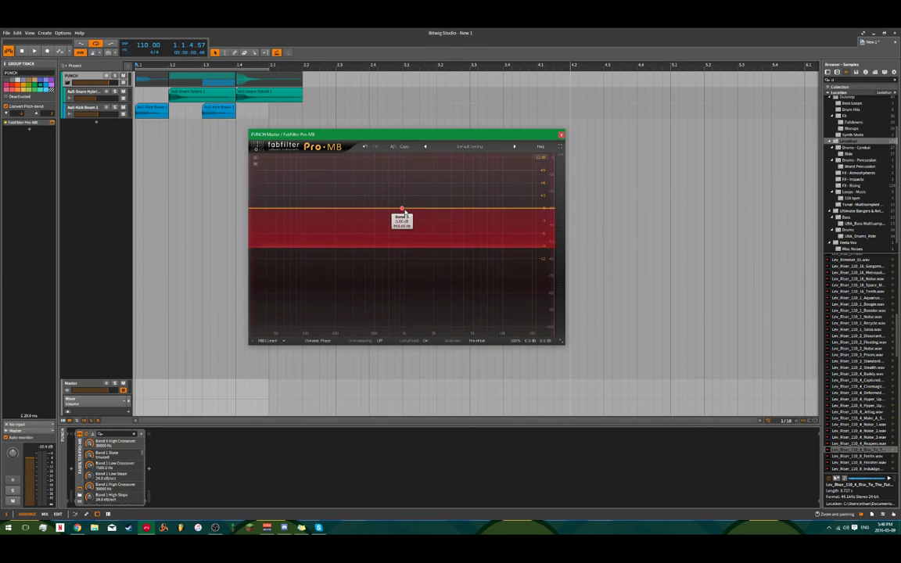
{"action": "left_click", "coordinate": [403, 209]}
- Try different threshold levels for the full-range Pro-MB band while auditioning the drum loop
{"action": "key", "text": "space"}
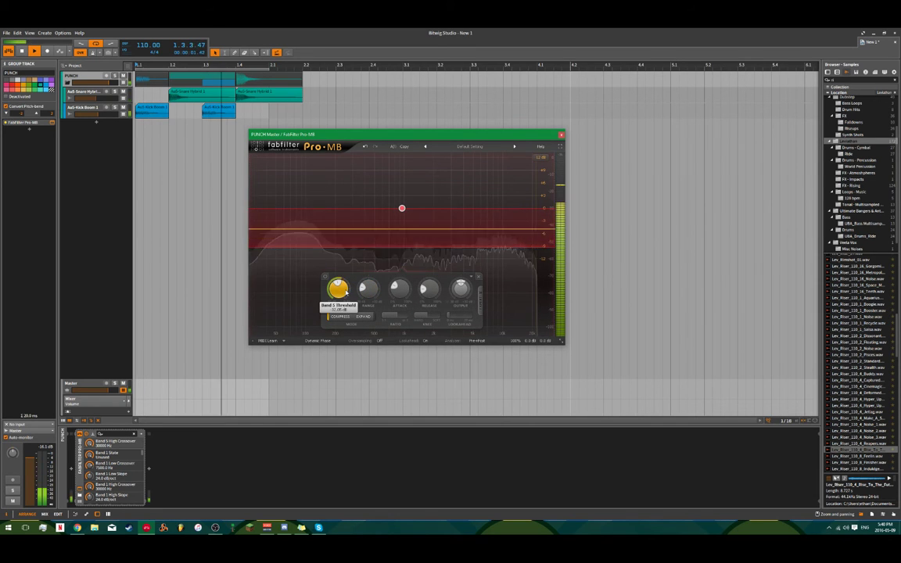
{"action": "scroll", "coordinate": [339, 291], "scroll_direction": "up", "scroll_amount": 10}
{"action": "key", "text": "space"}
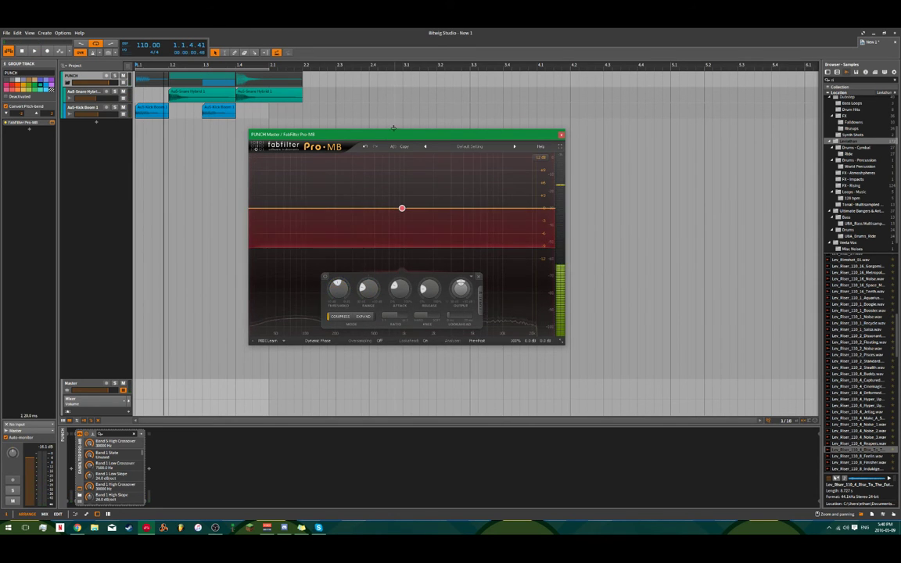
{"action": "left_click_drag", "start_coordinate": [394, 128], "coordinate": [433, 124]}
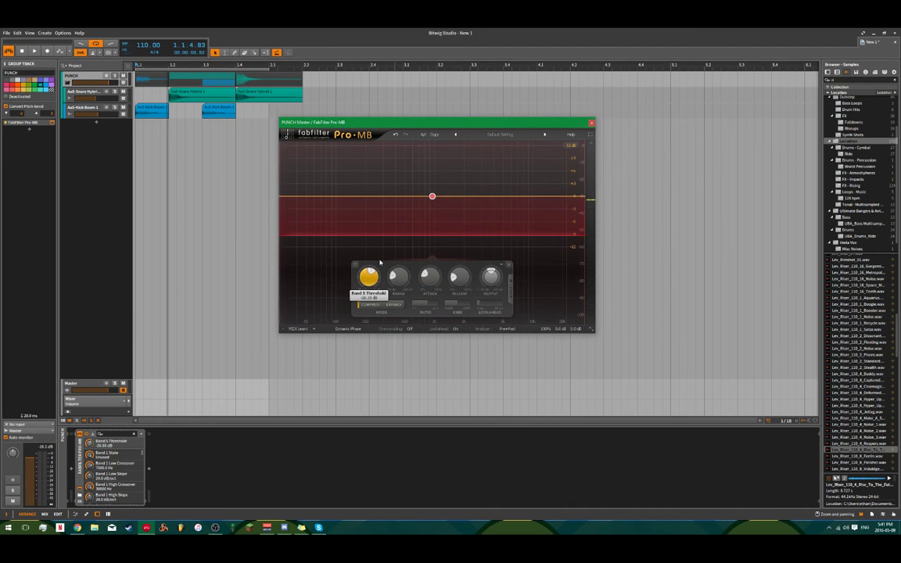
{"action": "key", "text": "space"}
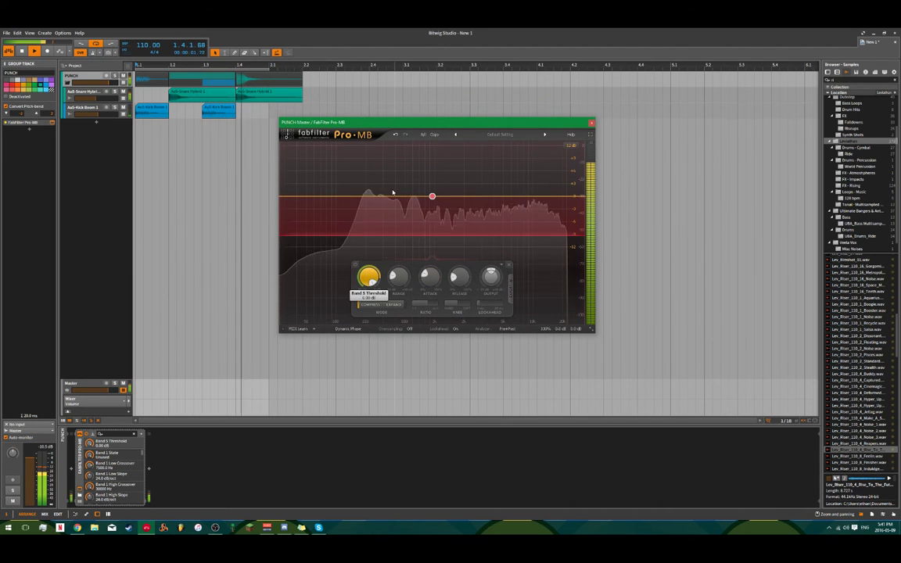
{"action": "mouse_move", "coordinate": [392, 194]}
{"action": "left_mouse_down"}
{"action": "mouse_move", "coordinate": [393, 235]}
{"action": "mouse_move", "coordinate": [379, 195]}
{"action": "left_mouse_up"}
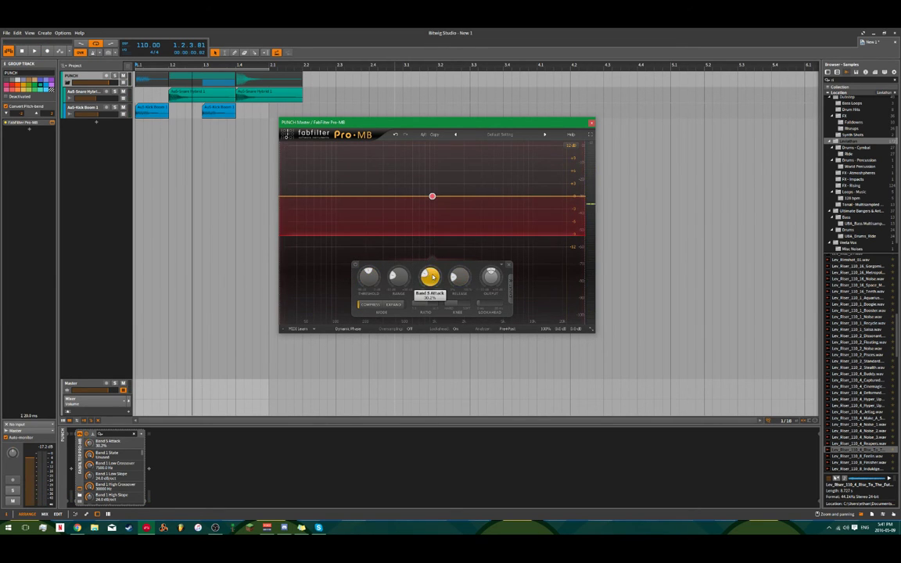
- Lengthen the Pro-MB band's attack, set its threshold to about -20.7 dB and its range to -4.24 dB during playback
{"action": "key", "text": "space"}
{"action": "left_click_drag", "start_coordinate": [445, 255], "coordinate": [434, 279]}
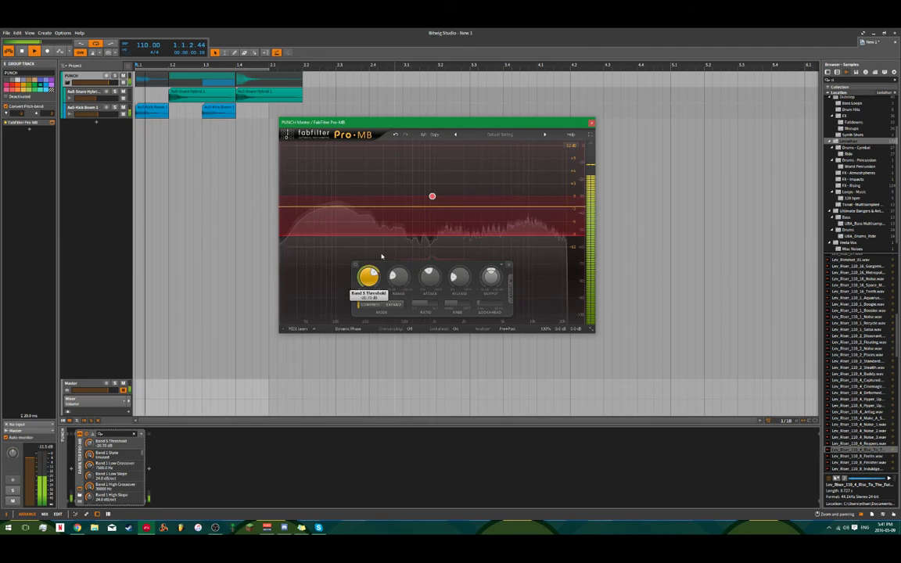
{"action": "scroll", "coordinate": [427, 306], "scroll_direction": "up", "scroll_amount": 5}
{"action": "scroll", "coordinate": [407, 272], "scroll_direction": "down", "scroll_amount": 5}
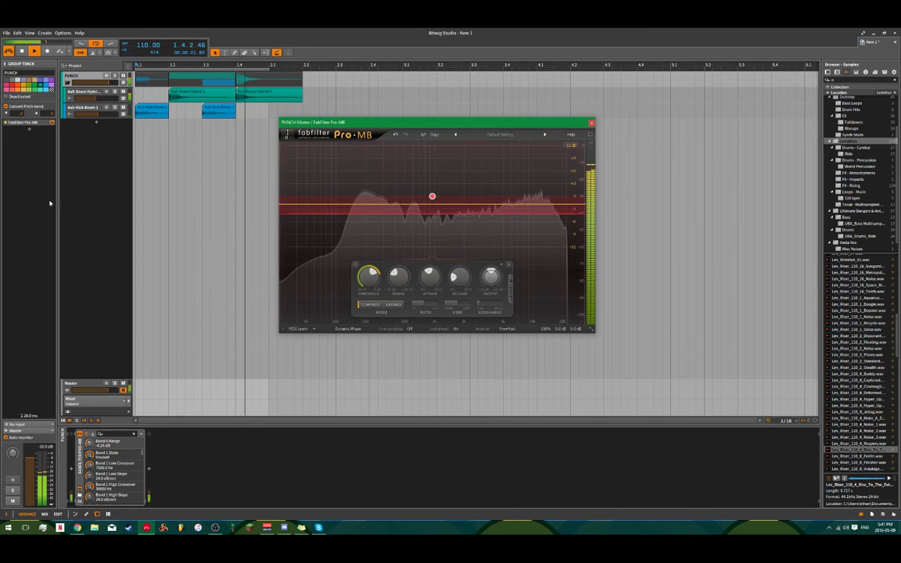
- Bypass Pro-MB on the PUNCH group to compare the loop without compression
{"action": "left_click", "coordinate": [6, 125]}
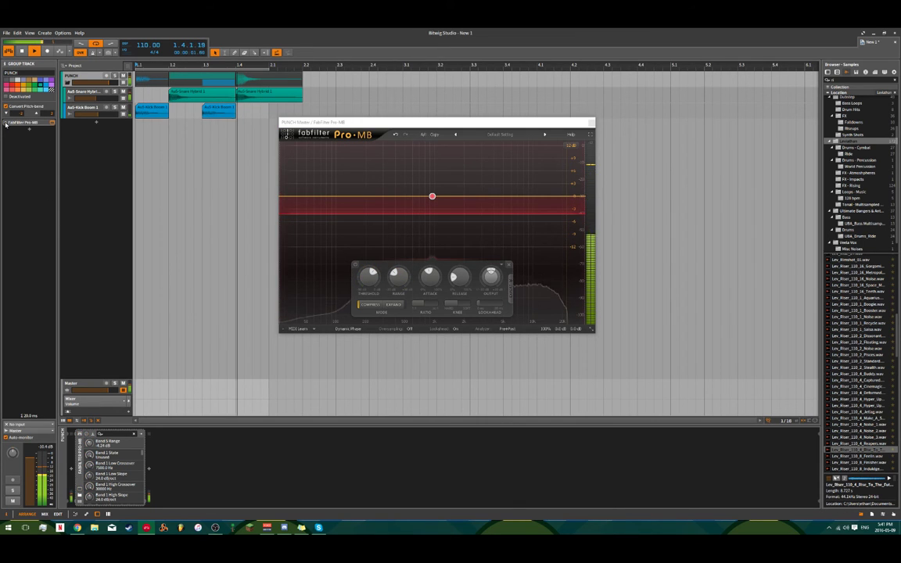
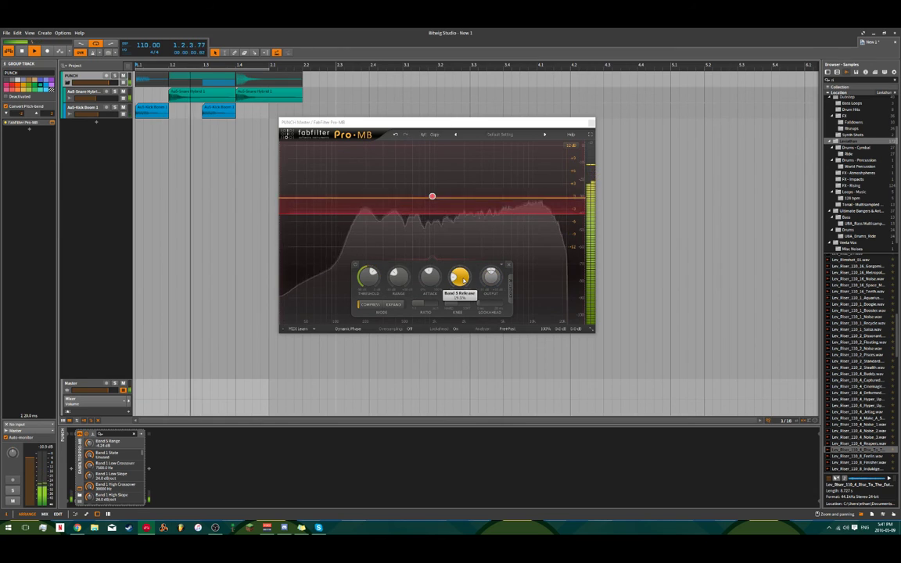
- Set the Band 5 release to 0% in the PUNCH group's Pro-MB, close the plugin and audition the drum loop
{"action": "left_click_drag", "start_coordinate": [461, 282], "coordinate": [459, 398]}
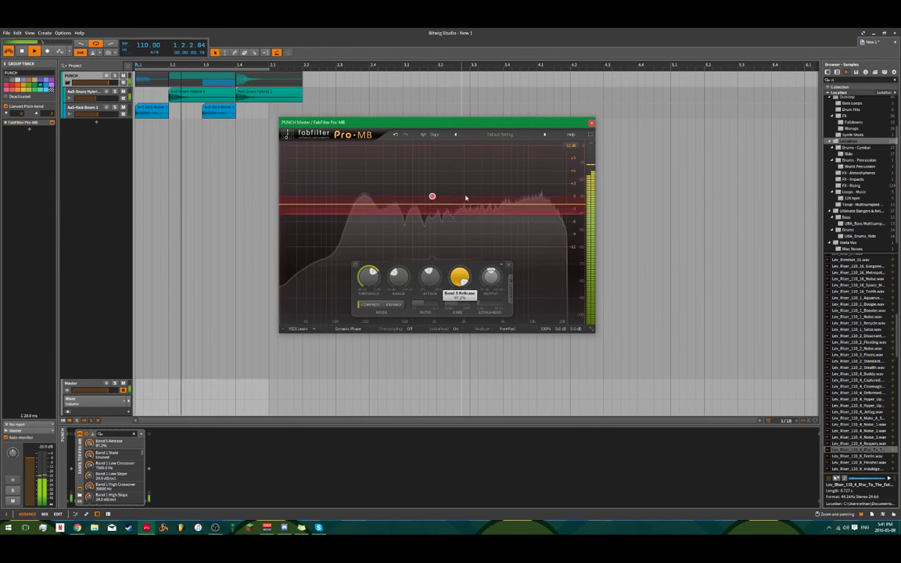
{"action": "left_click", "coordinate": [592, 124]}
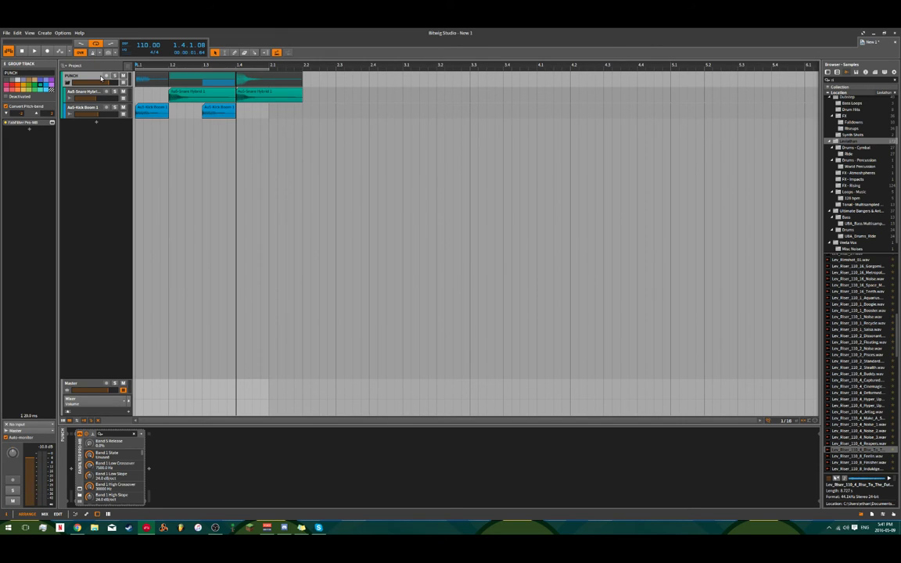
{"action": "key", "text": "space"}
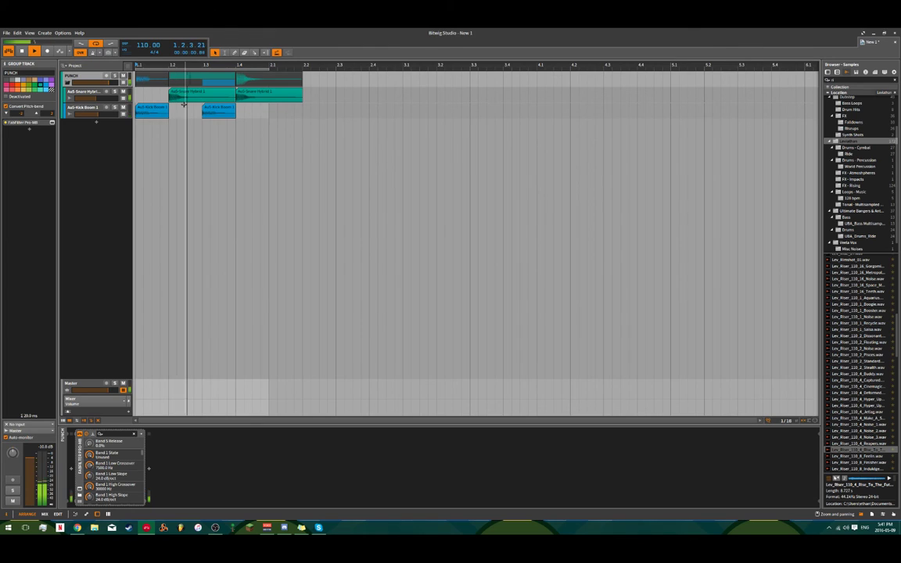
{"action": "key", "text": "space"}
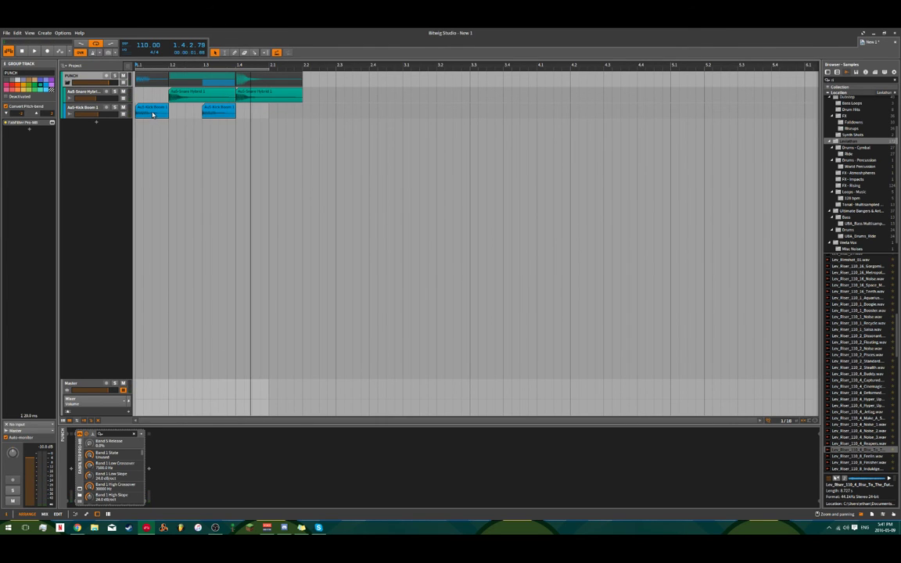
{"action": "left_click", "coordinate": [159, 114]}
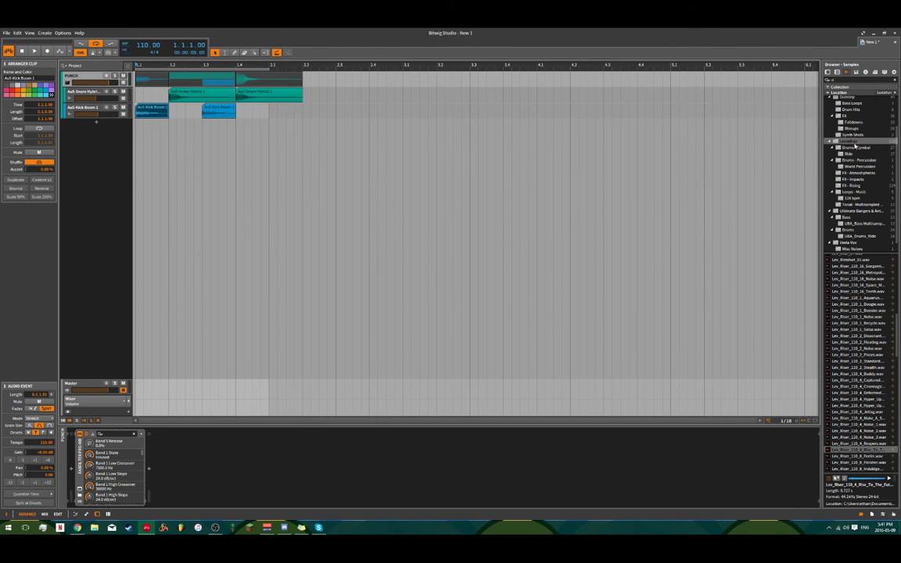
- Collapse the expanded sample library folders and clear the sample search
{"action": "left_click", "coordinate": [831, 97]}
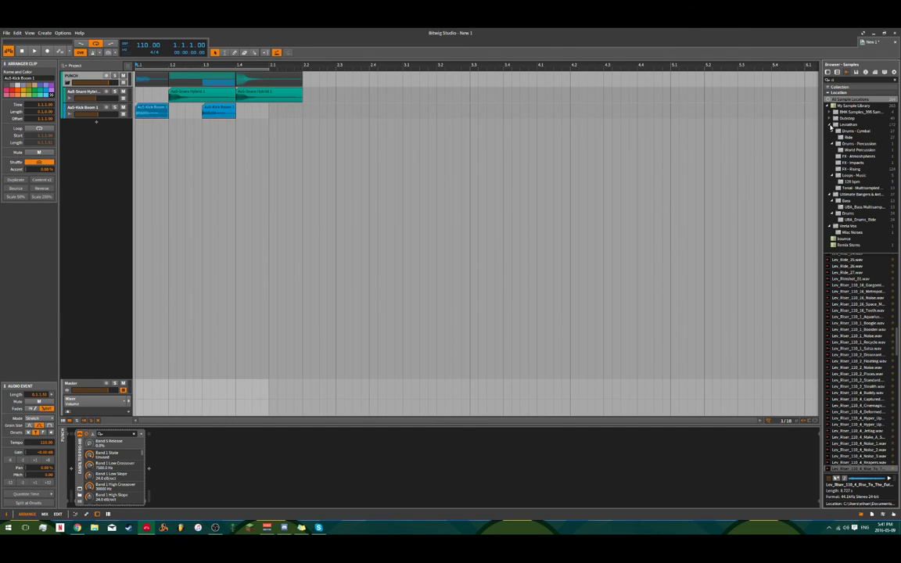
{"action": "left_click", "coordinate": [831, 125]}
{"action": "left_click", "coordinate": [832, 138]}
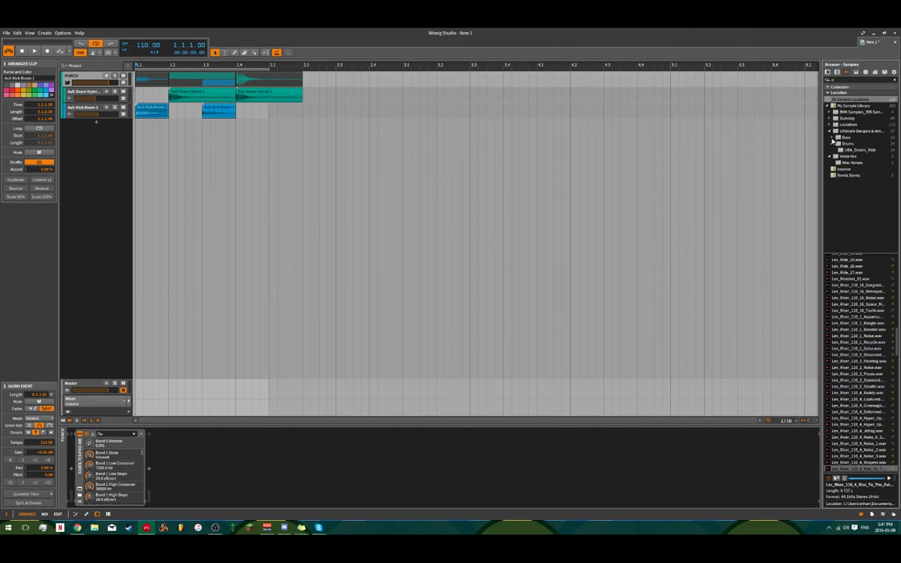
{"action": "left_click", "coordinate": [832, 144]}
{"action": "left_click", "coordinate": [832, 156]}
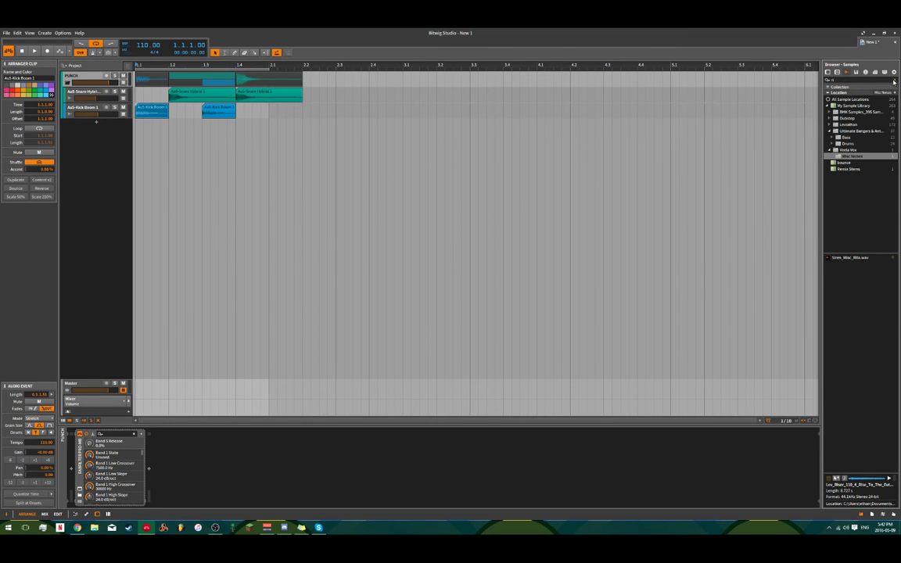
{"action": "left_click", "coordinate": [895, 82]}
- Show the closed hi-hat samples in the Leviathan library's Drums - Hihat folder
{"action": "left_click", "coordinate": [831, 136]}
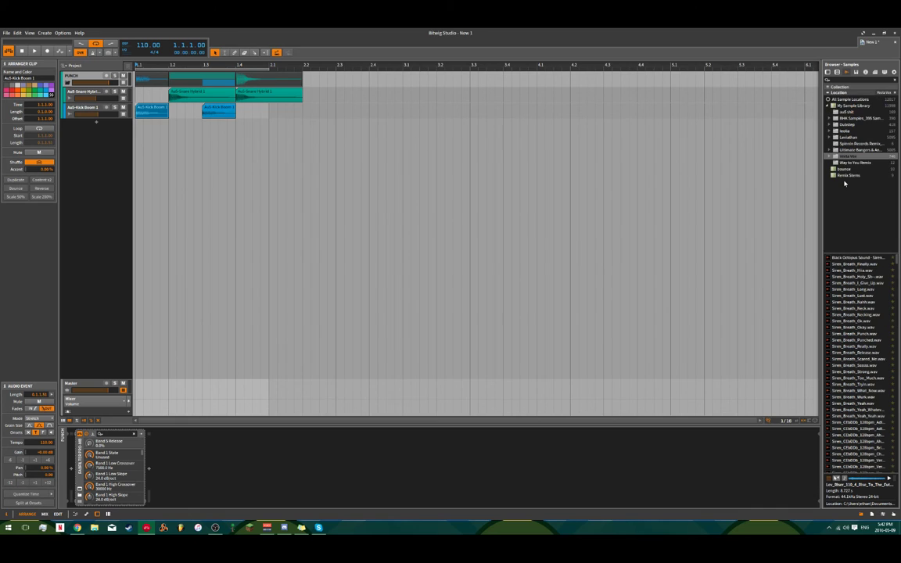
{"action": "left_click", "coordinate": [832, 137]}
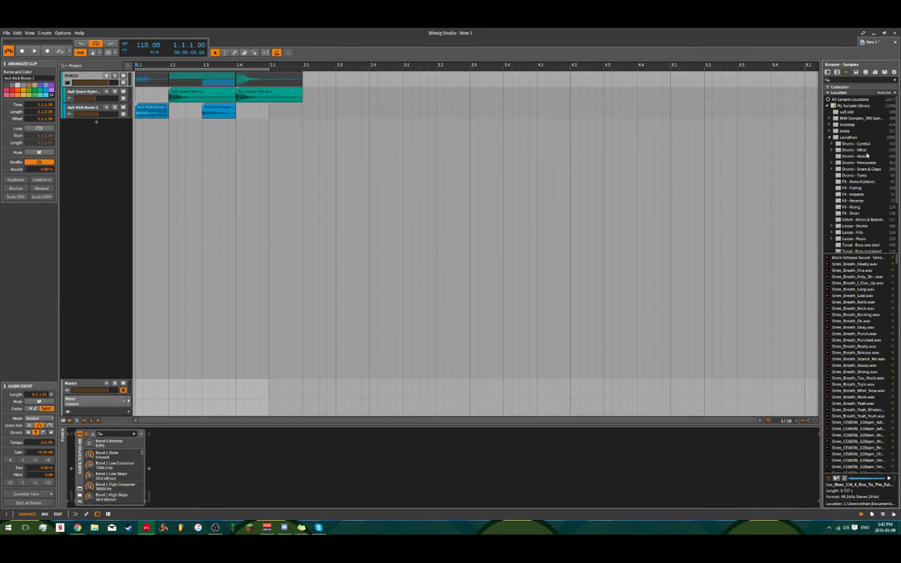
{"action": "left_click", "coordinate": [854, 150]}
{"action": "left_click", "coordinate": [831, 151]}
{"action": "left_click", "coordinate": [866, 157]}
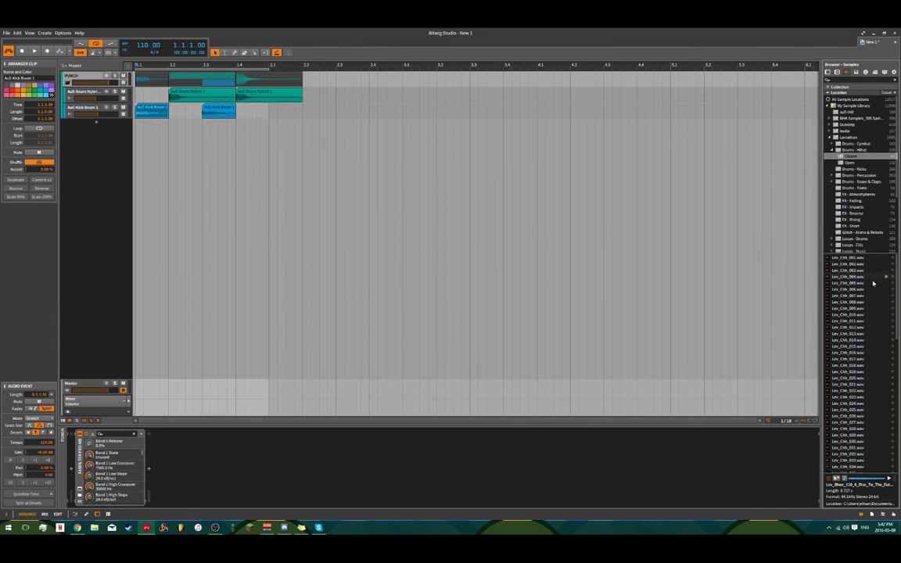
- Preview closed hi-hats and place Lev_Chh_004.wav on a new track at 1.1.3
{"action": "left_click", "coordinate": [873, 283]}
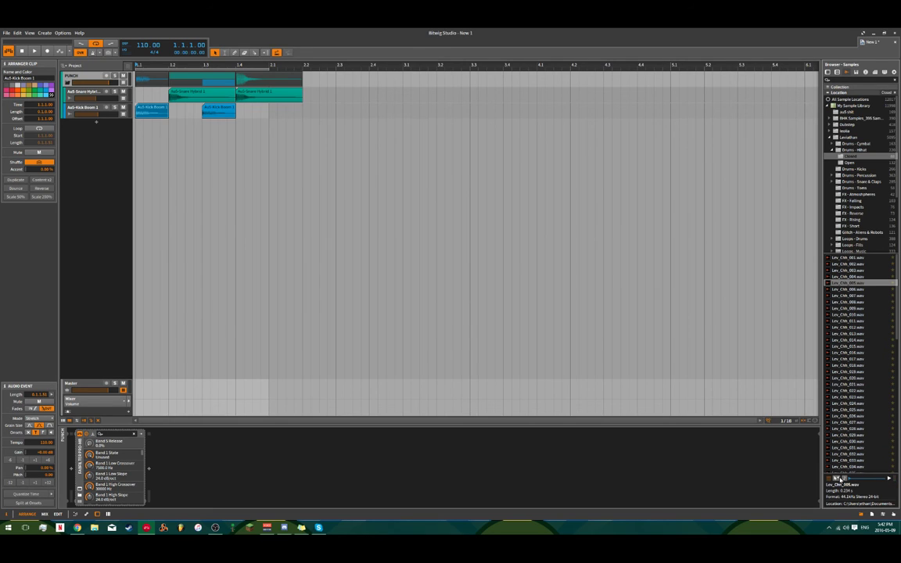
{"action": "left_click", "coordinate": [877, 278]}
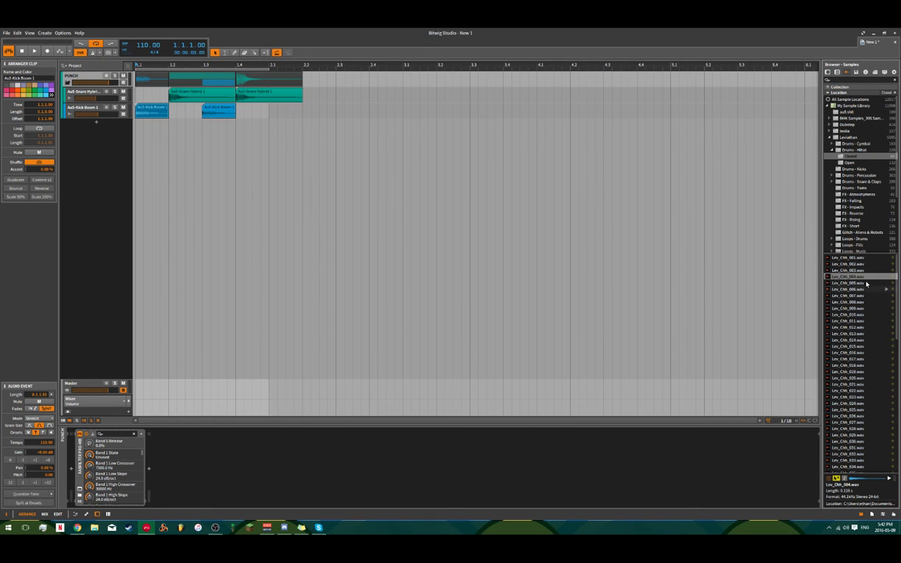
{"action": "left_click_drag", "start_coordinate": [858, 277], "coordinate": [158, 129]}
{"action": "left_click", "coordinate": [156, 126]}
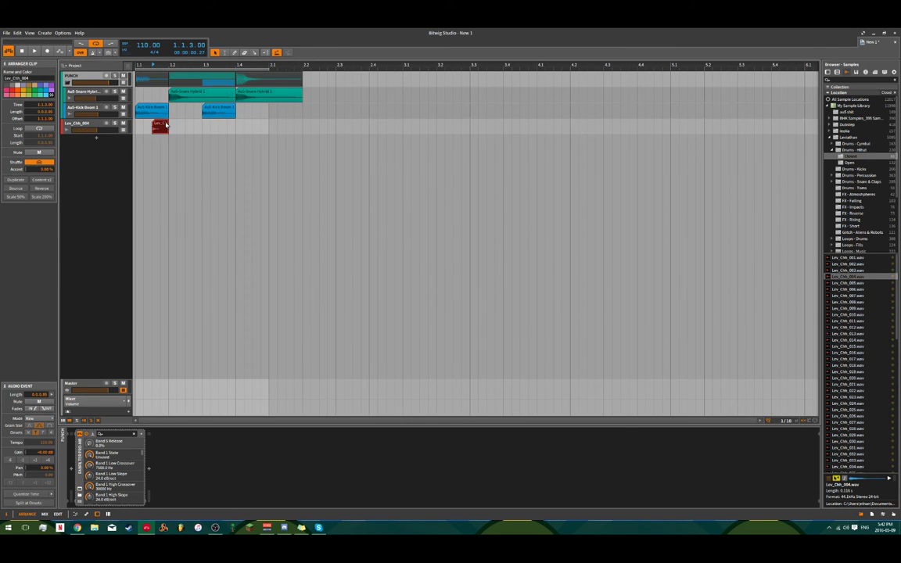
- Bounce the Lev_Chh_004 hi-hat clip in place
{"action": "right_click", "coordinate": [164, 129]}
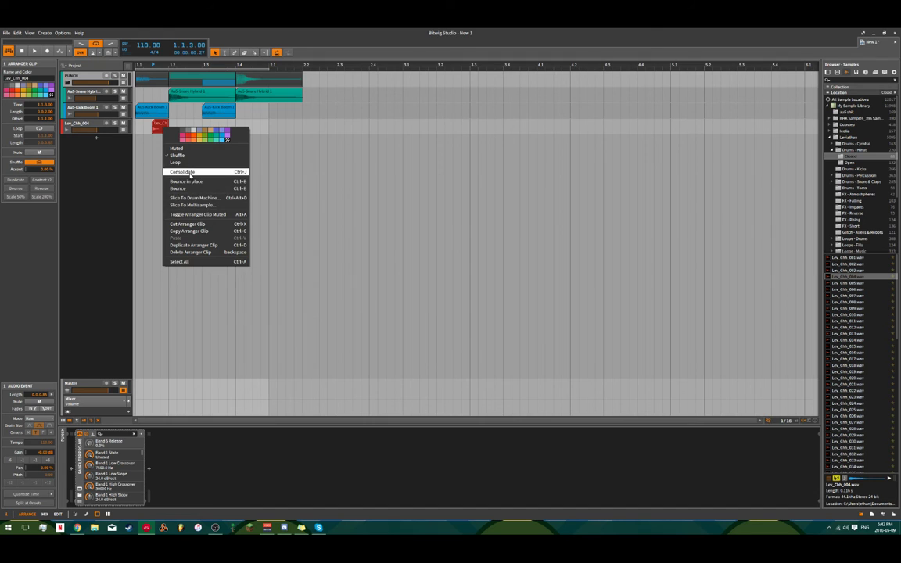
{"action": "left_click", "coordinate": [175, 170]}
{"action": "left_click", "coordinate": [160, 126]}
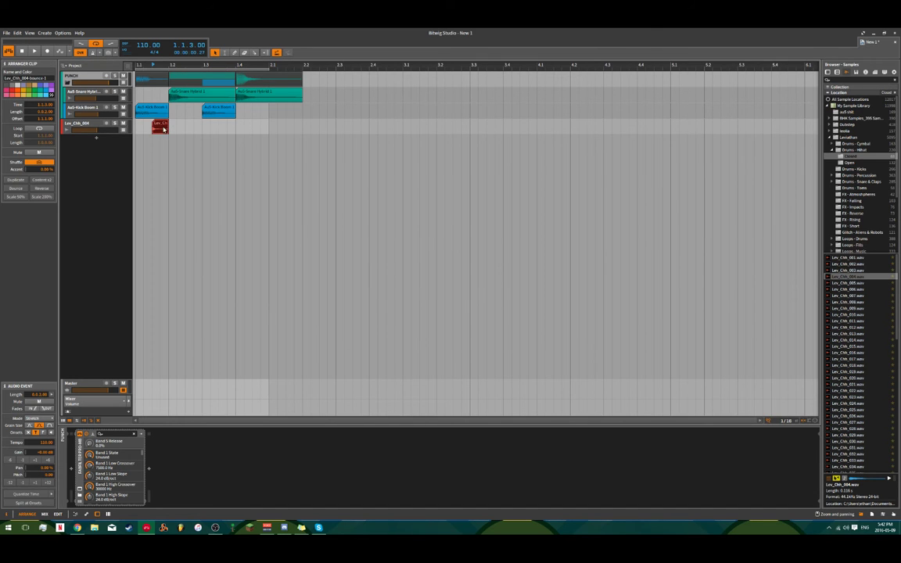
{"action": "scroll", "coordinate": [163, 129], "scroll_direction": "up", "scroll_amount": 5}
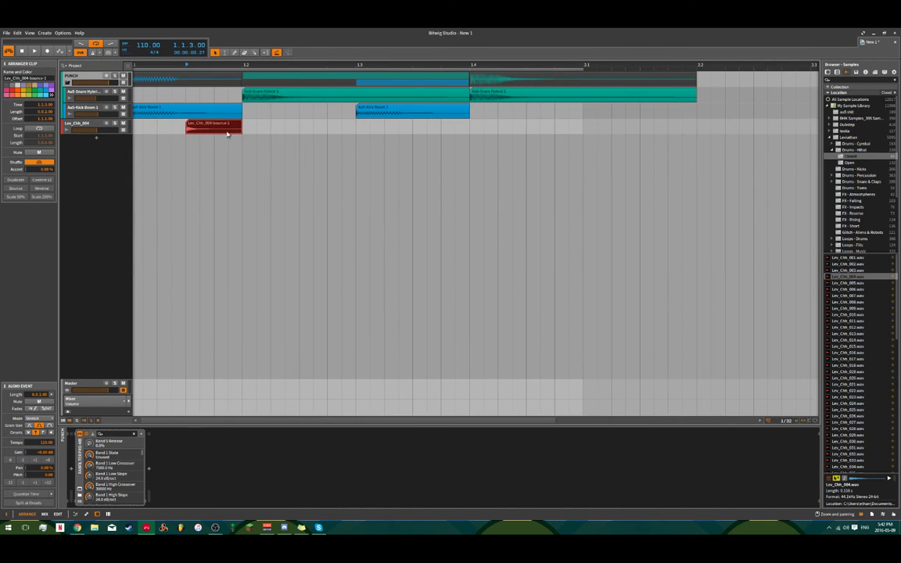
{"action": "scroll", "coordinate": [214, 155], "scroll_direction": "down", "scroll_amount": 5}
- Play the loop and copy the closed hi-hat clip to 1.2.3 and 1.3.3
{"action": "left_click", "coordinate": [214, 155]}
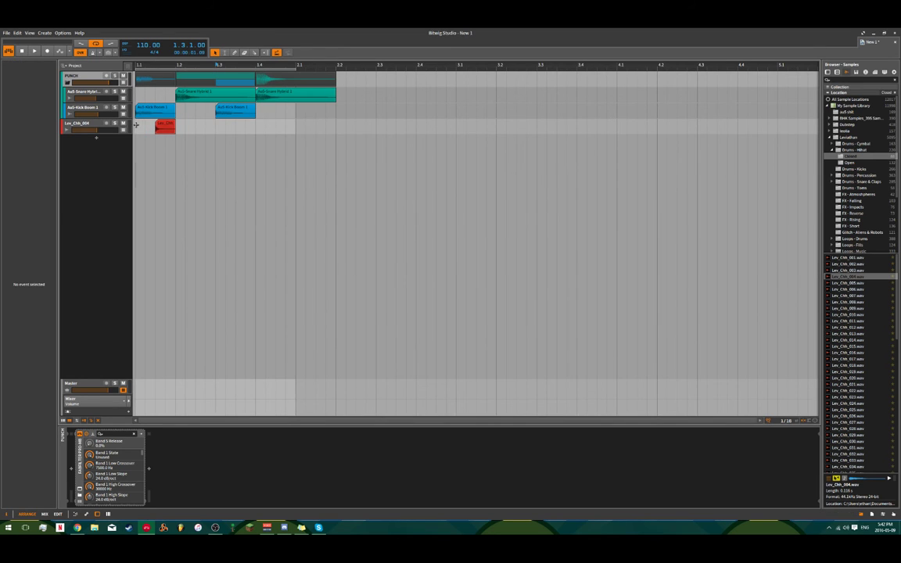
{"action": "key", "text": "space"}
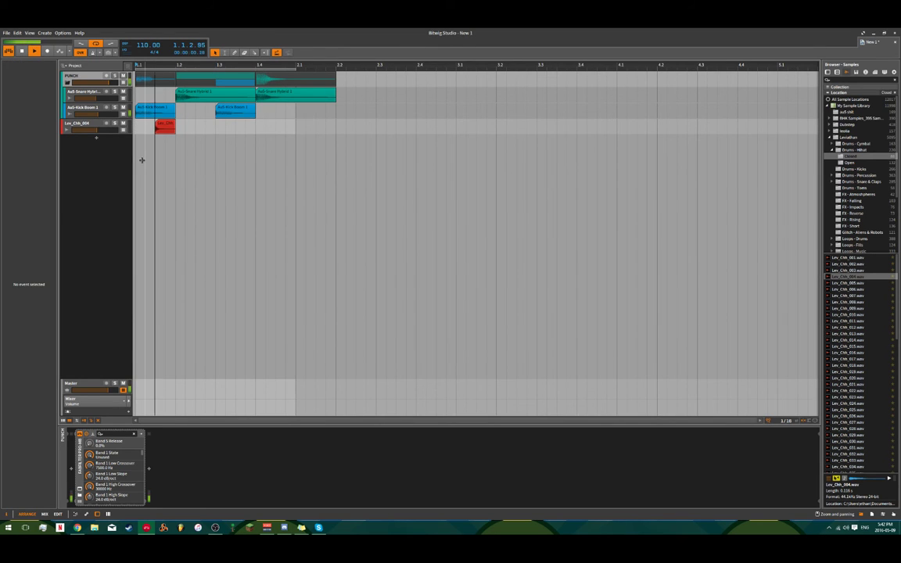
{"action": "left_click", "coordinate": [175, 126]}
{"action": "left_click_drag", "start_coordinate": [168, 131], "coordinate": [241, 128]}
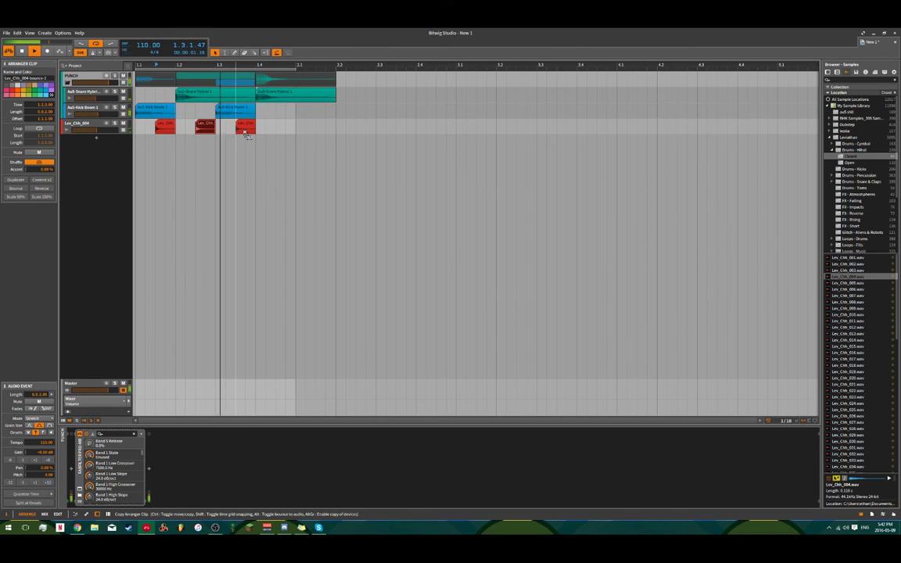
{"action": "left_click", "coordinate": [137, 126]}
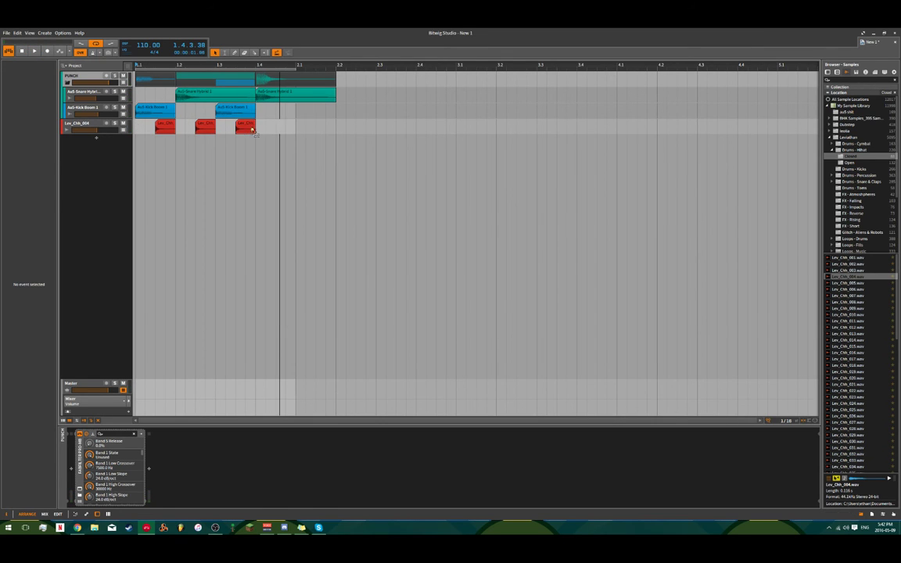
- Copy the closed hi-hat clip to the offbeat of beat four, adjusting its position while the loop plays
{"action": "left_click_drag", "start_coordinate": [252, 129], "coordinate": [302, 128]}
{"action": "left_click", "coordinate": [278, 146]}
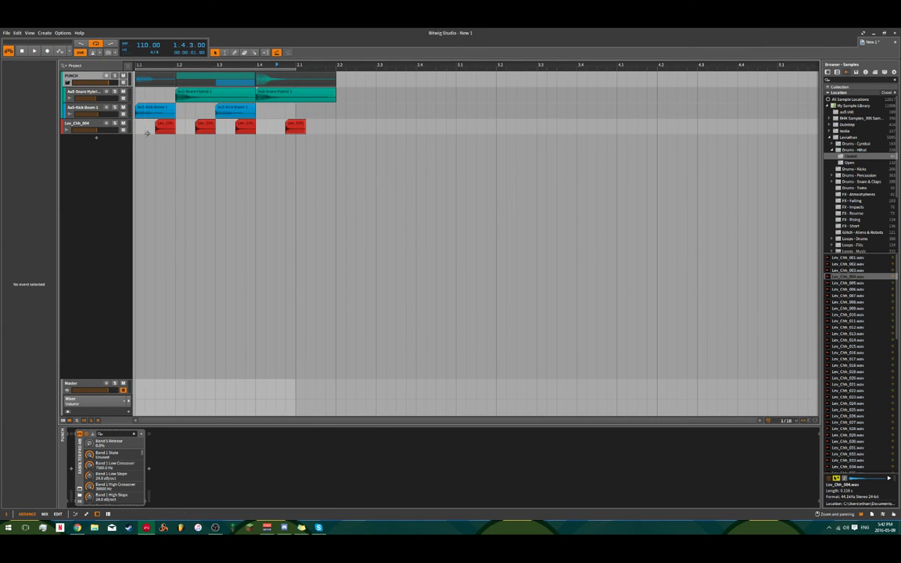
{"action": "key", "text": "space"}
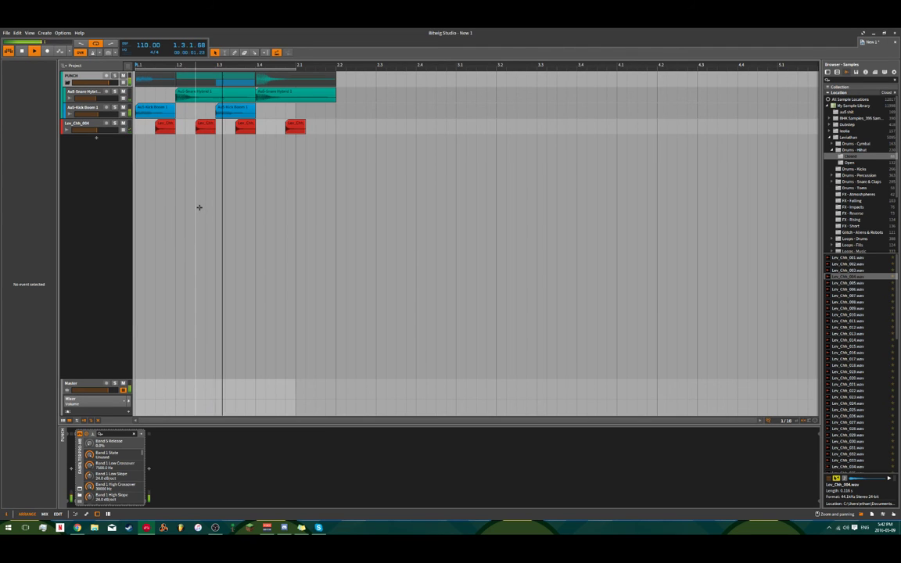
{"action": "left_click_drag", "start_coordinate": [266, 157], "coordinate": [276, 208]}
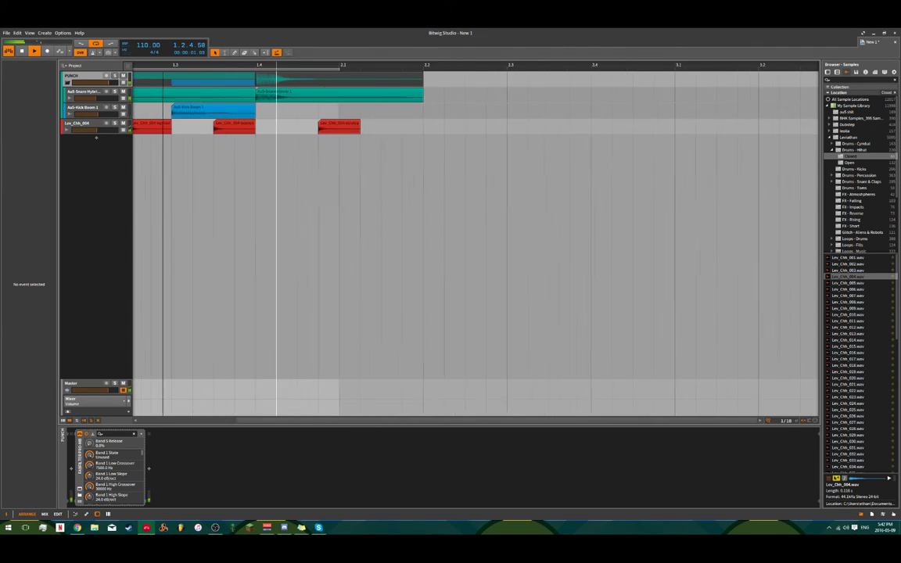
{"action": "scroll", "coordinate": [277, 133], "scroll_direction": "up", "scroll_amount": 3}
{"action": "left_click_drag", "start_coordinate": [388, 129], "coordinate": [347, 131]}
{"action": "scroll", "coordinate": [271, 151], "scroll_direction": "down", "scroll_amount": 6}
{"action": "left_click", "coordinate": [237, 255]}
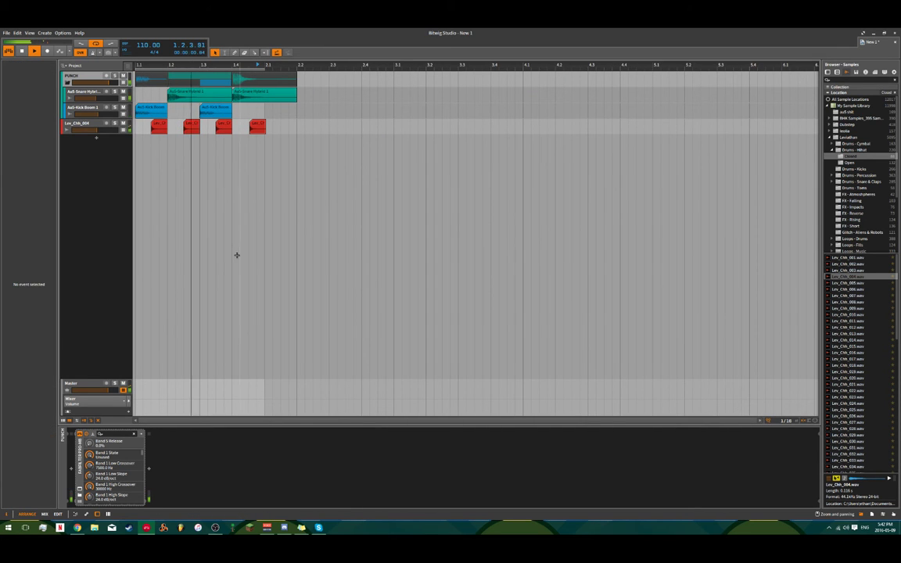
- Fine-tune the last closed hi-hat clip to start exactly at 1.4.3 and replay the loop
{"action": "scroll", "coordinate": [265, 134], "scroll_direction": "up", "scroll_amount": 1}
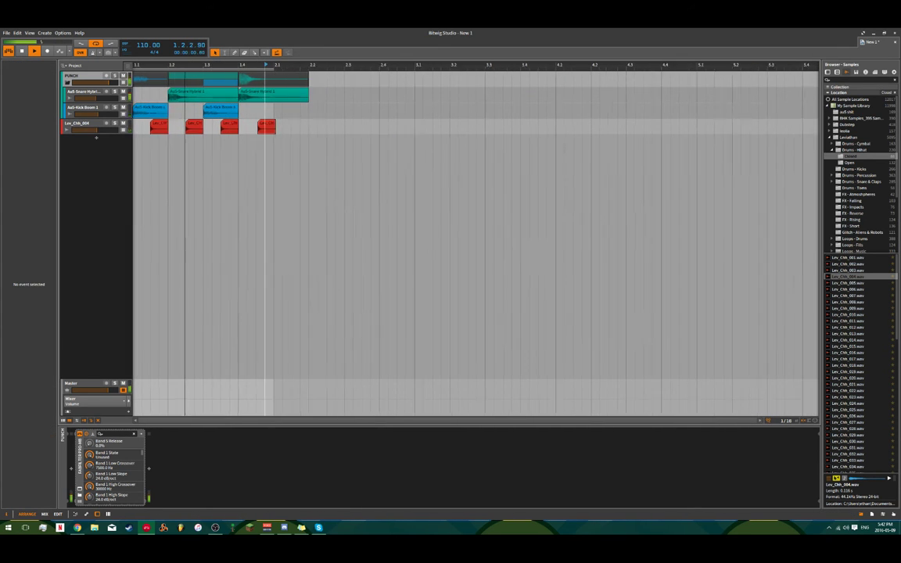
{"action": "scroll", "coordinate": [266, 131], "scroll_direction": "up", "scroll_amount": 4}
{"action": "left_click_drag", "start_coordinate": [246, 123], "coordinate": [267, 124]}
{"action": "left_click", "coordinate": [197, 164]}
{"action": "scroll", "coordinate": [230, 158], "scroll_direction": "down", "scroll_amount": 2}
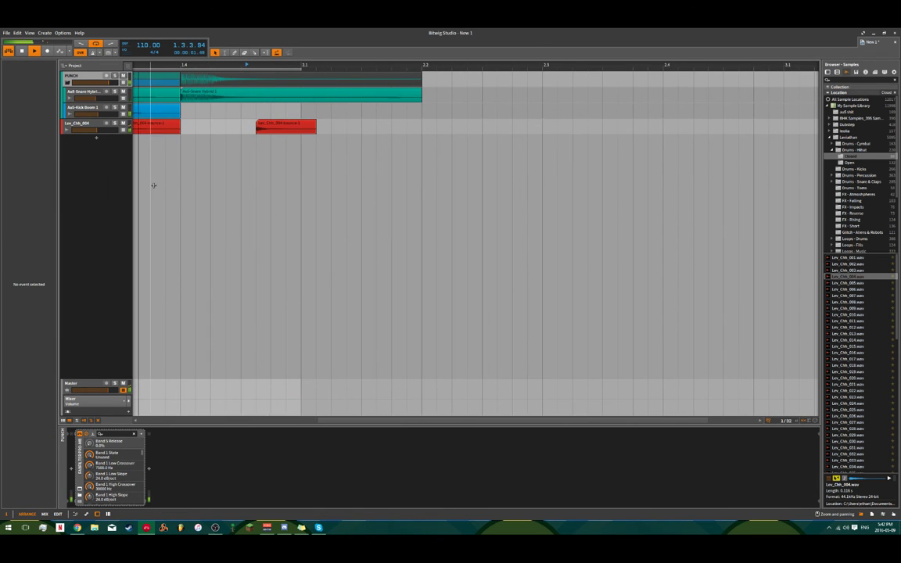
{"action": "left_click_drag", "start_coordinate": [267, 130], "coordinate": [255, 130]}
{"action": "left_click_drag", "start_coordinate": [203, 151], "coordinate": [402, 174]}
{"action": "left_click", "coordinate": [130, 151]}
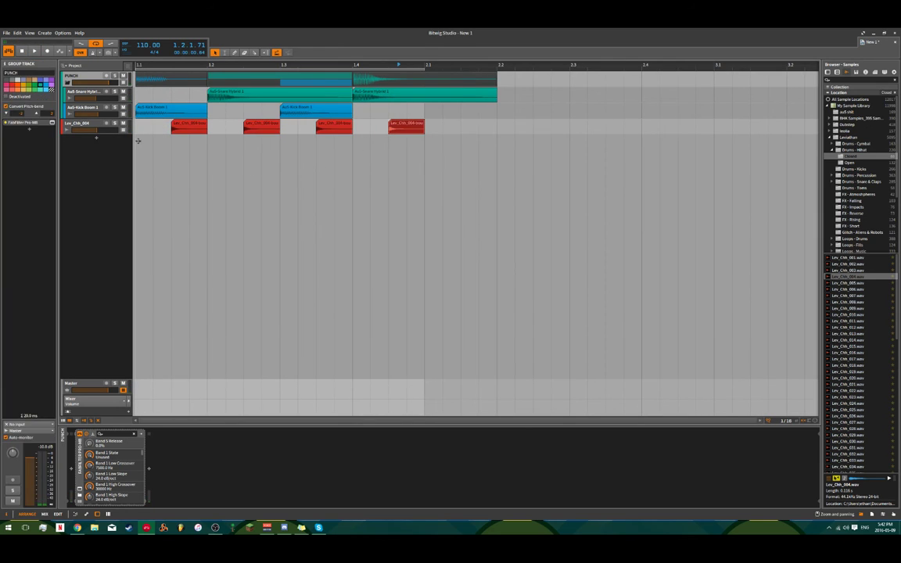
{"action": "left_click", "coordinate": [138, 142]}
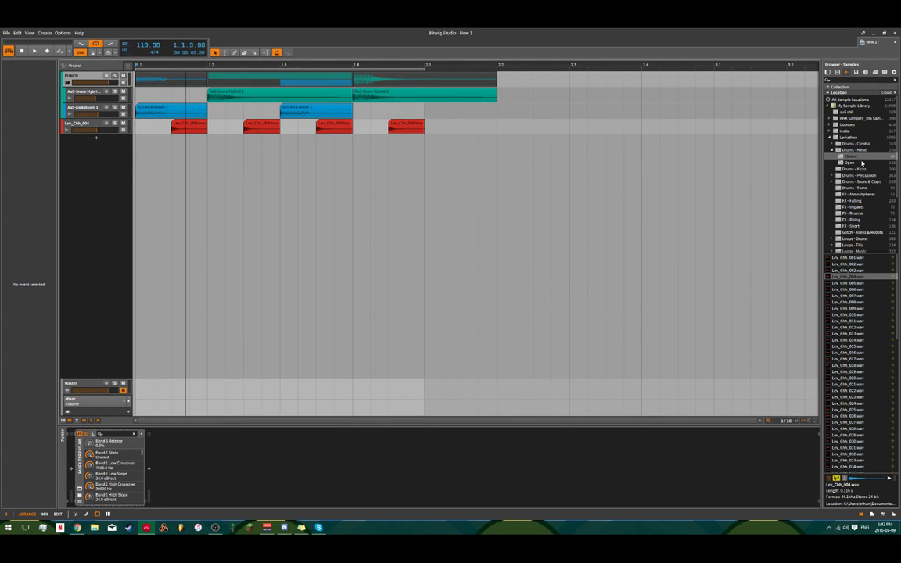
- Preview samples in the Open hi-hat folder and place Lev_Ohh_008.wav on a new track at 1.1.3
{"action": "left_click", "coordinate": [862, 163]}
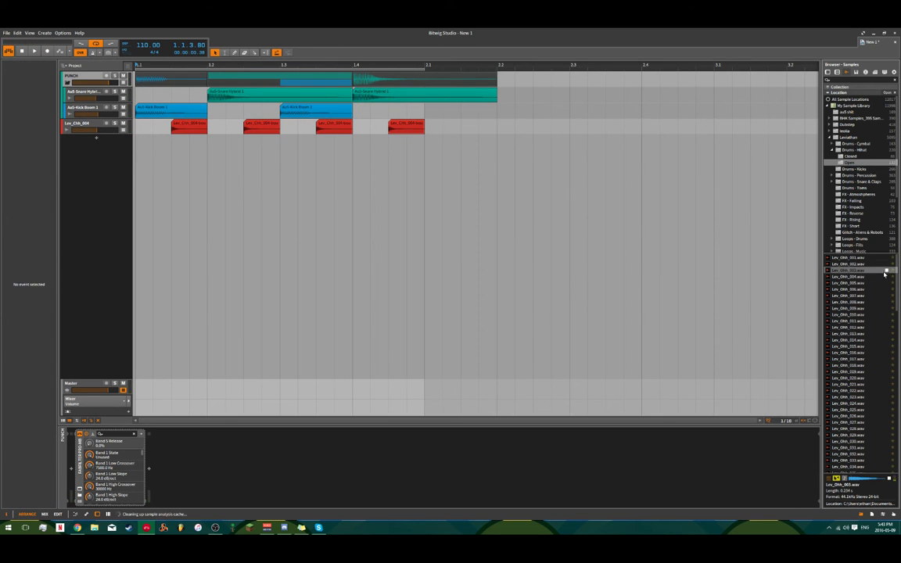
{"action": "scroll", "coordinate": [880, 290], "scroll_direction": "down", "scroll_amount": 3}
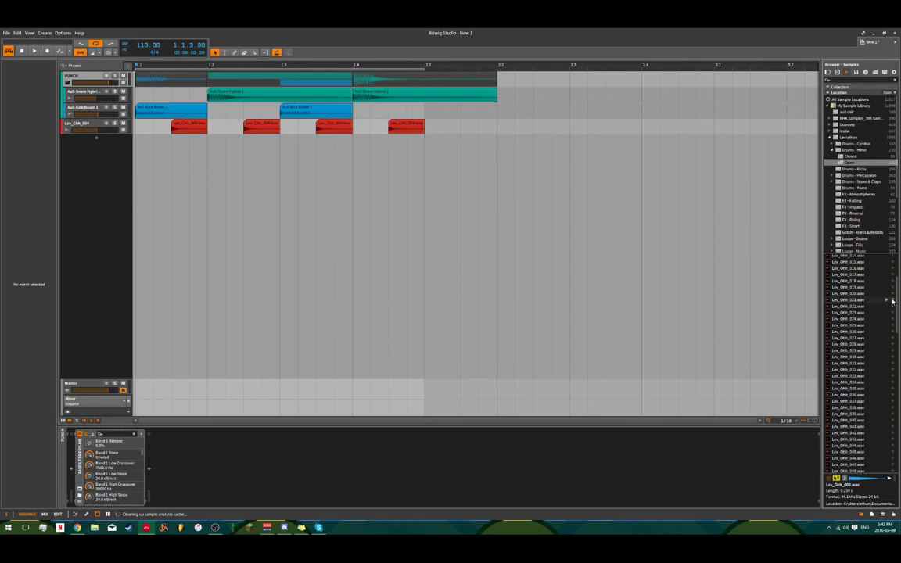
{"action": "left_click", "coordinate": [883, 301]}
{"action": "left_click", "coordinate": [880, 306]}
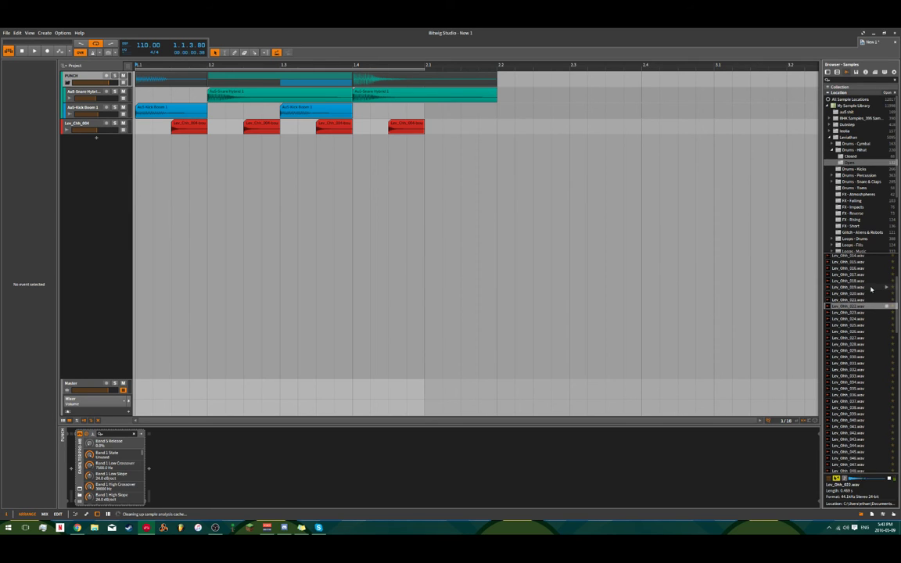
{"action": "left_click", "coordinate": [872, 290]}
{"action": "scroll", "coordinate": [869, 295], "scroll_direction": "up", "scroll_amount": 3}
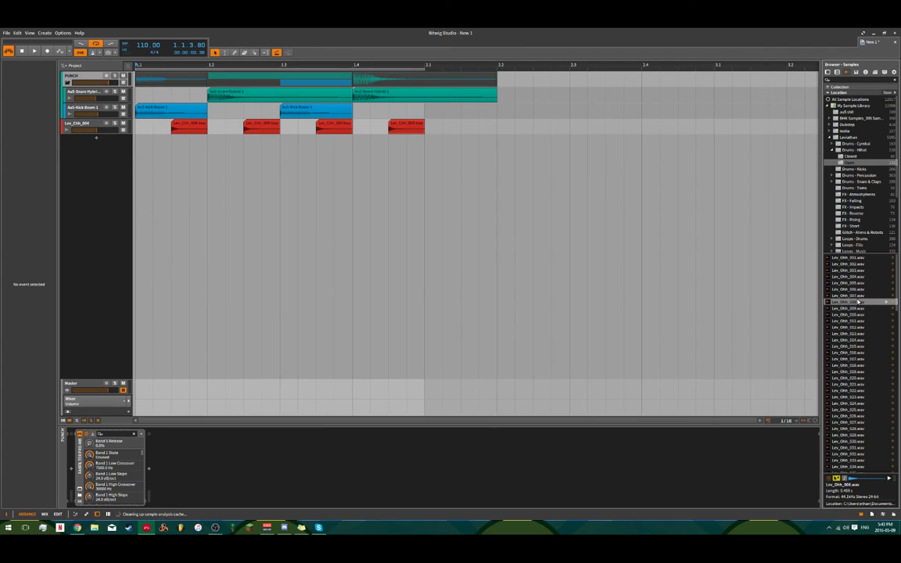
{"action": "left_click_drag", "start_coordinate": [859, 302], "coordinate": [206, 141]}
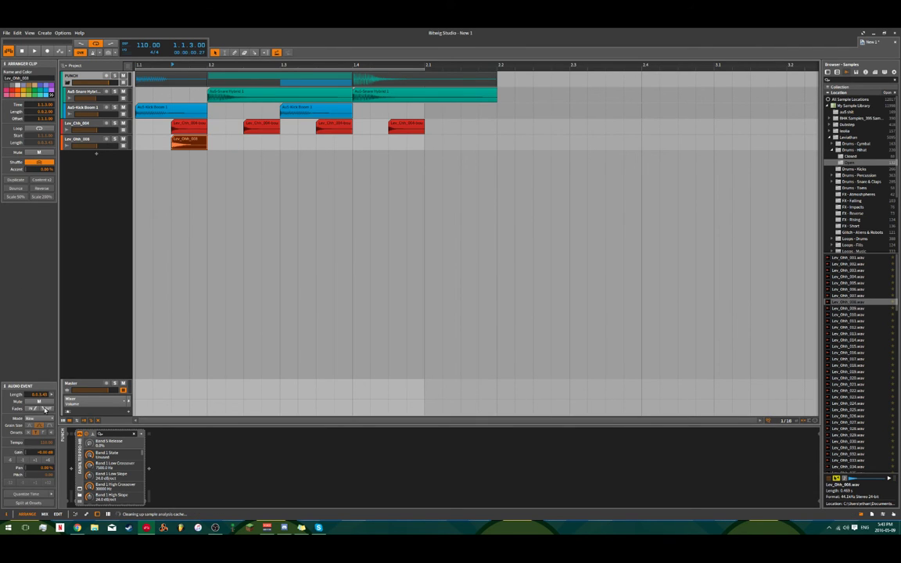
- Enable the fade-out on the open hi-hat clip and copy it to 1.2.3, 1.3.3 and 1.4.3
{"action": "left_click", "coordinate": [266, 256]}
{"action": "left_click", "coordinate": [192, 146]}
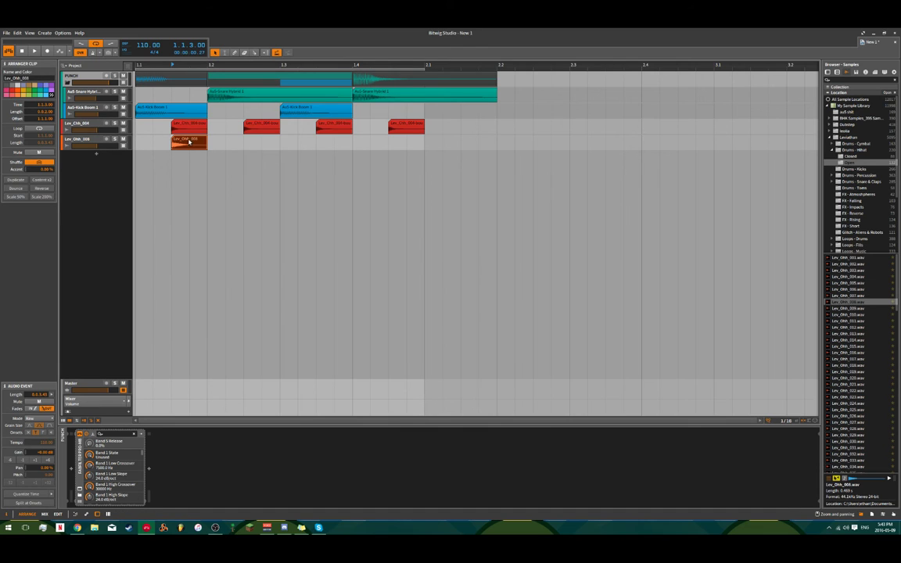
{"action": "left_click", "coordinate": [185, 125]}
{"action": "left_click_drag", "start_coordinate": [200, 144], "coordinate": [330, 142]}
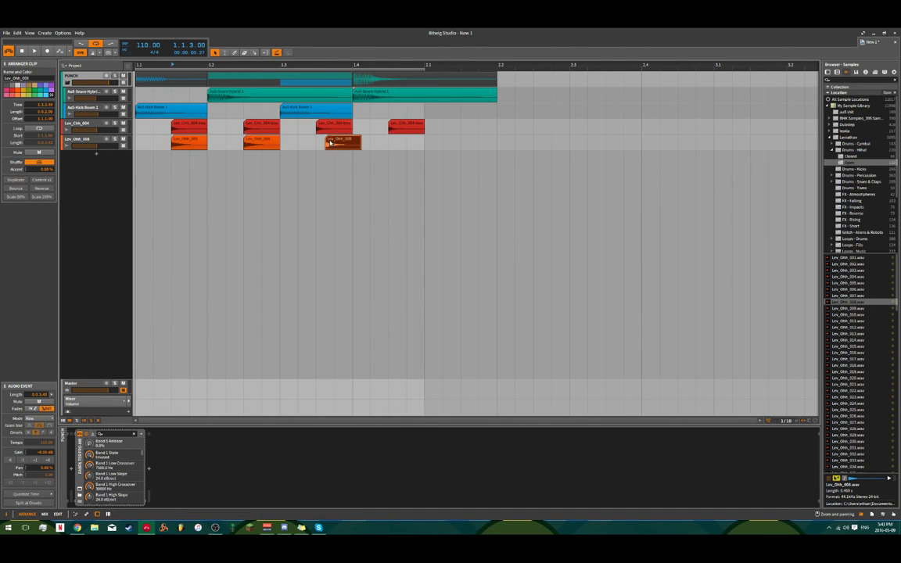
{"action": "key", "text": "ctrl+z"}
{"action": "left_click_drag", "start_coordinate": [262, 146], "coordinate": [409, 148]}
- Delete the closed hi-hat audio from 1.1.3 up to 1.4.4, keeping only the short final piece
{"action": "left_click_drag", "start_coordinate": [398, 128], "coordinate": [185, 132]}
{"action": "left_click", "coordinate": [457, 144]}
{"action": "left_click", "coordinate": [441, 124]}
{"action": "left_click", "coordinate": [350, 118]}
{"action": "key", "text": "Delete"}
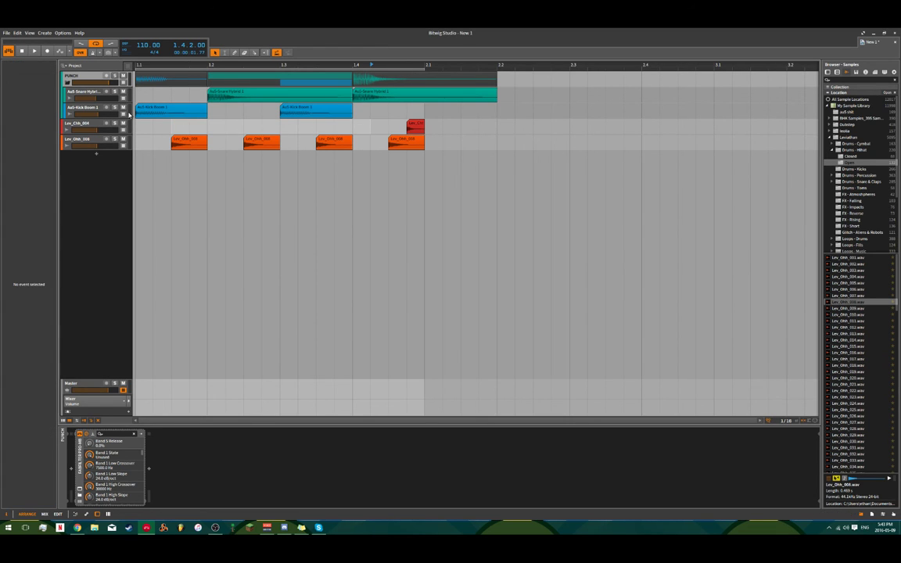
- Play the loop and copy the short closed hi-hat clip from 1.4.4 to 1.2.3
{"action": "key", "text": "space"}
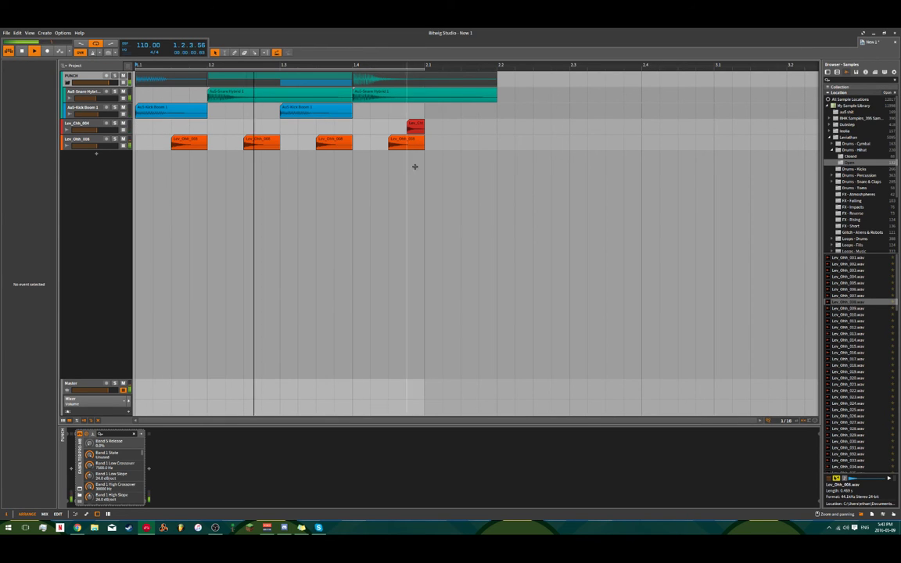
{"action": "left_click", "coordinate": [414, 130]}
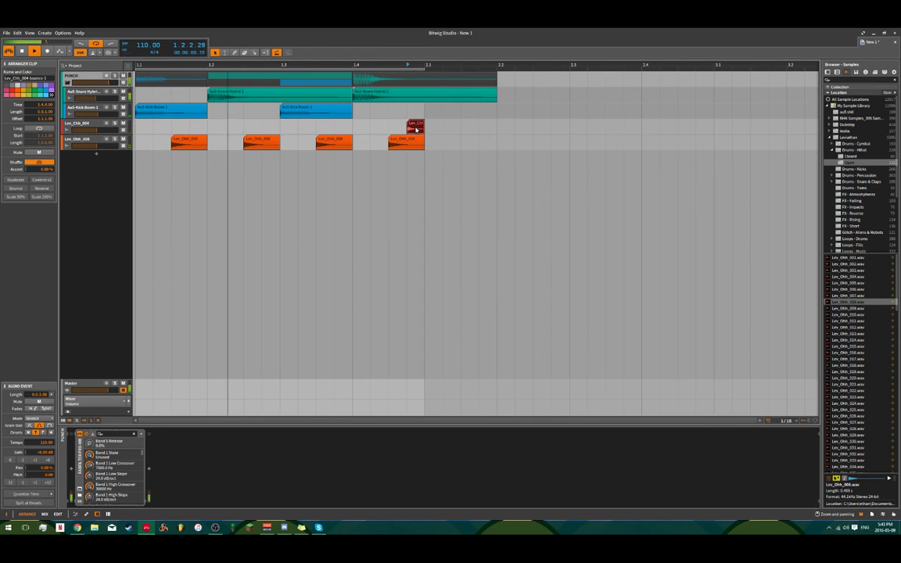
{"action": "left_click_drag", "start_coordinate": [416, 130], "coordinate": [253, 131]}
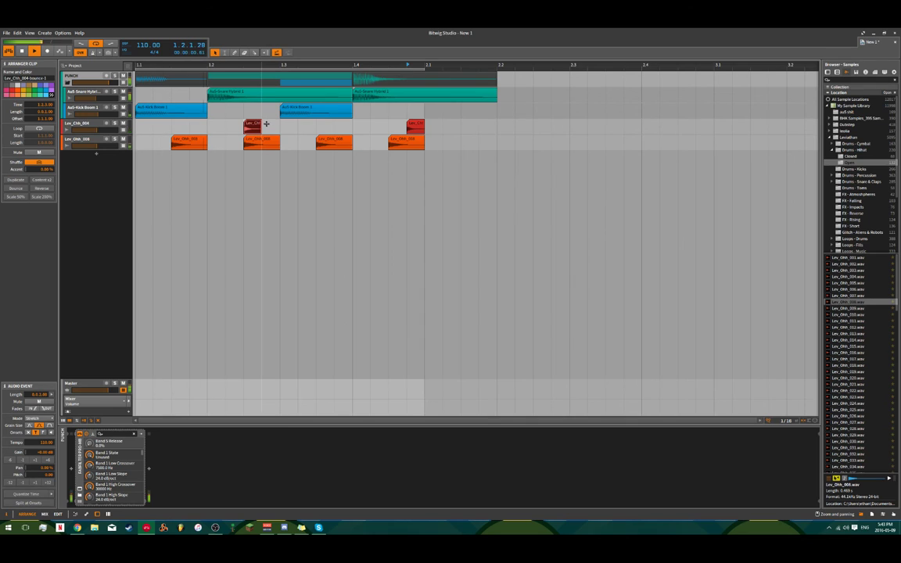
- Lower the volume of the Lev_Ohh_008 track slightly while the loop plays
{"action": "left_click", "coordinate": [258, 138]}
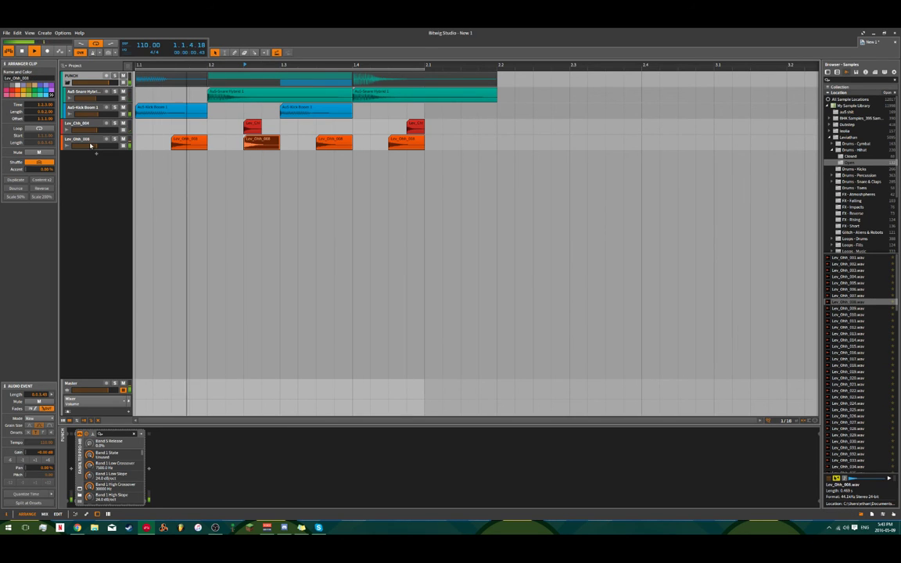
{"action": "left_click_drag", "start_coordinate": [97, 145], "coordinate": [95, 146]}
{"action": "left_click", "coordinate": [89, 184]}
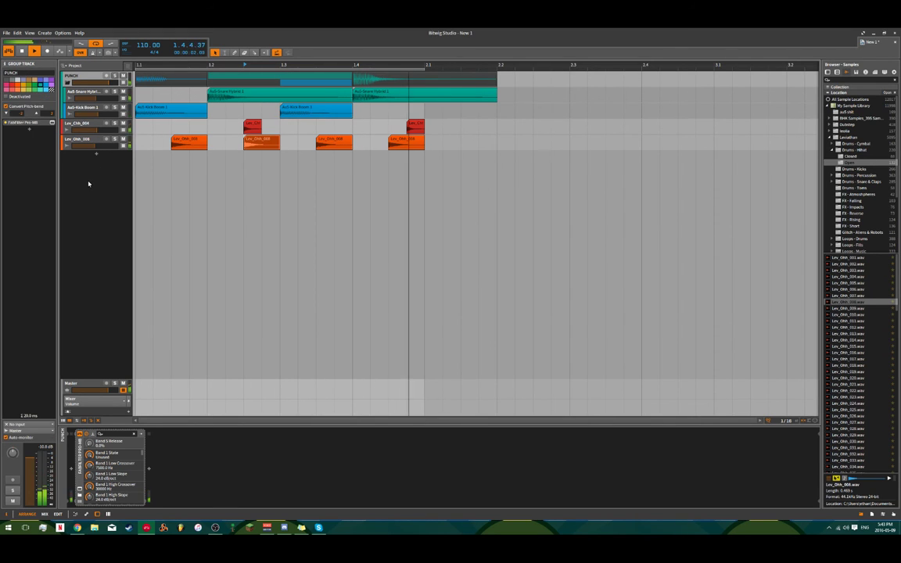
- Group the Lev_Chh_004 and Lev_Ohh_008 tracks and play back the loop
{"action": "left_click", "coordinate": [90, 126]}
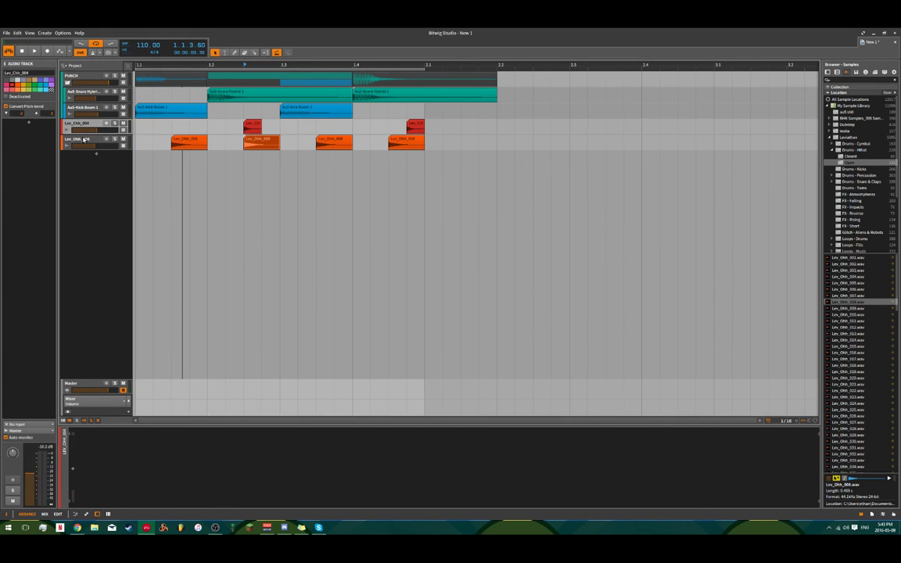
{"action": "left_click", "coordinate": [83, 140], "text": "ctrl"}
{"action": "key", "text": "ctrl+g"}
{"action": "left_click", "coordinate": [246, 202]}
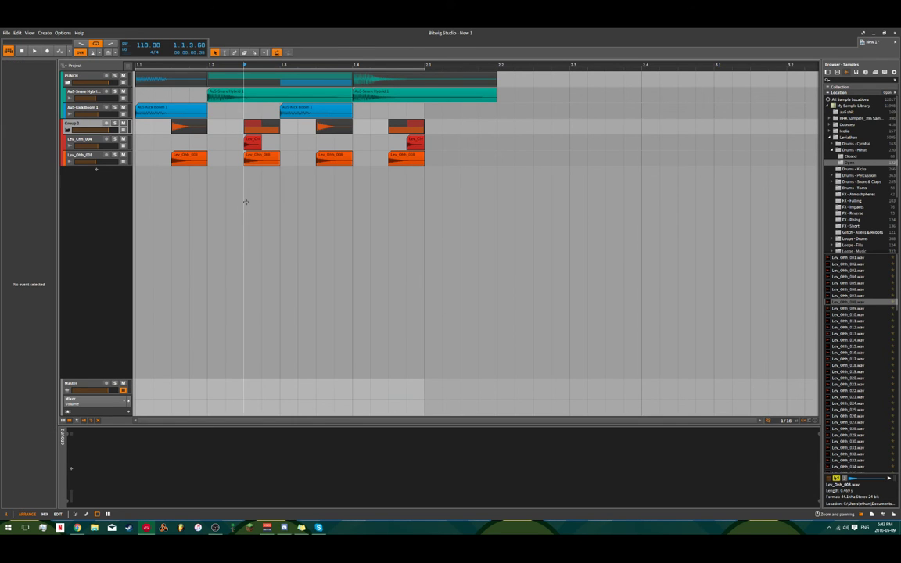
{"action": "key", "text": "space"}
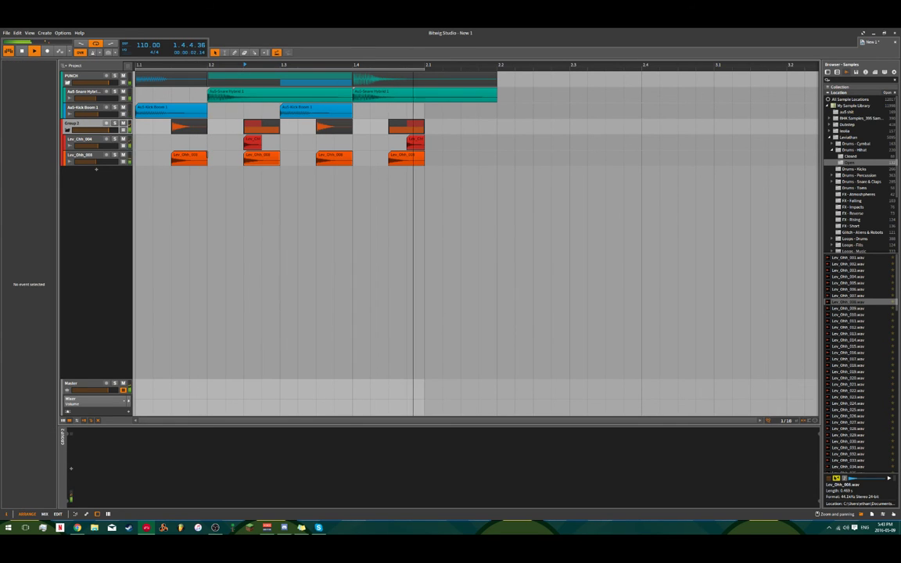
- Search all sample locations for "tri" to find the trigger sample
{"action": "left_click", "coordinate": [93, 126]}
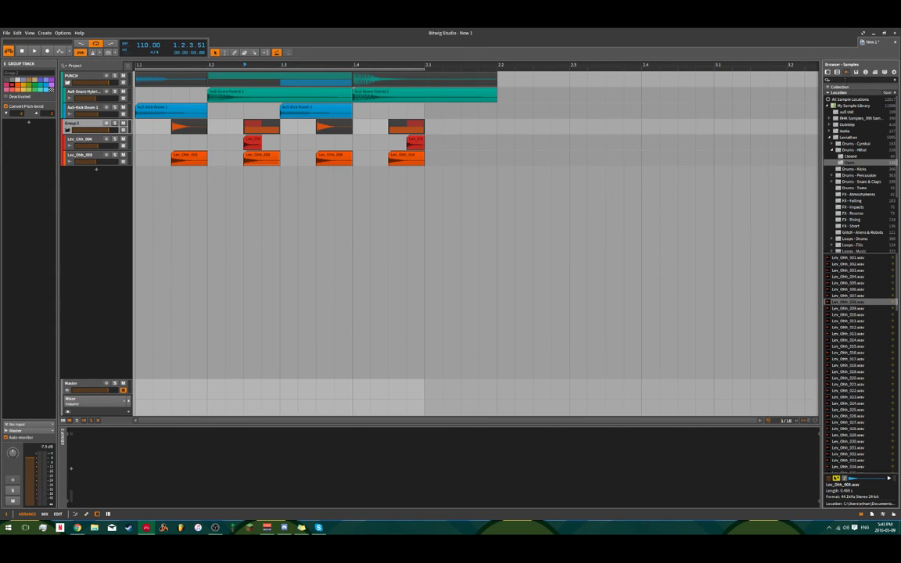
{"action": "left_click", "coordinate": [845, 79]}
{"action": "type", "text": "bl"}
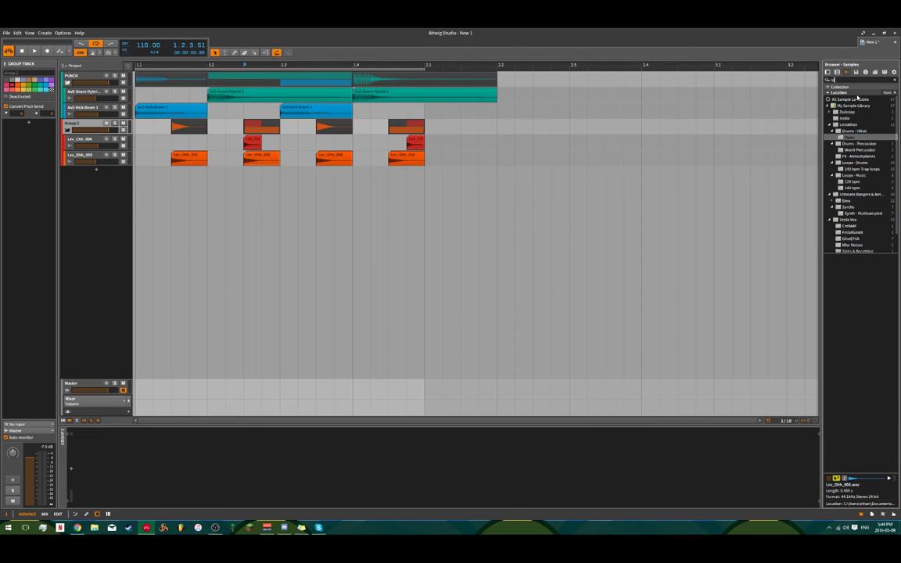
{"action": "type", "text": "i"}
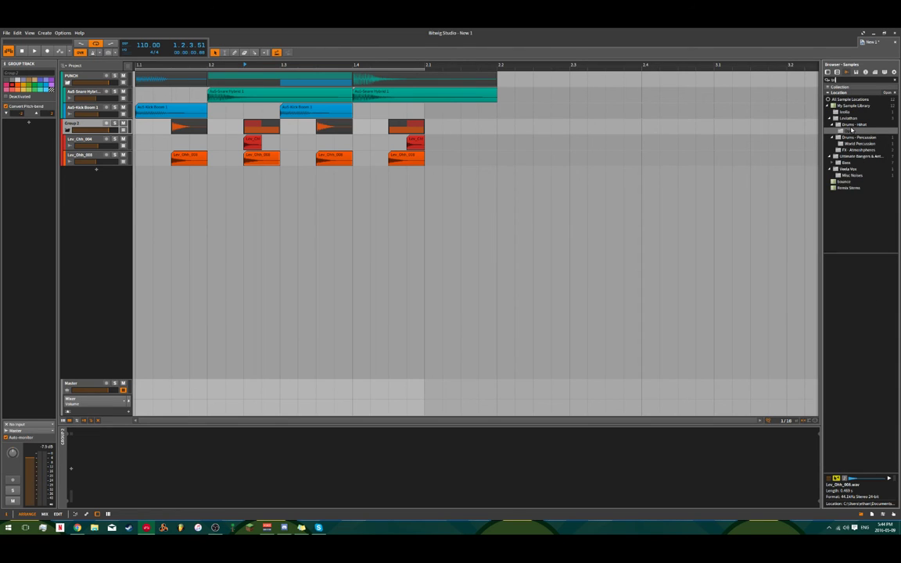
{"action": "left_click", "coordinate": [851, 93]}
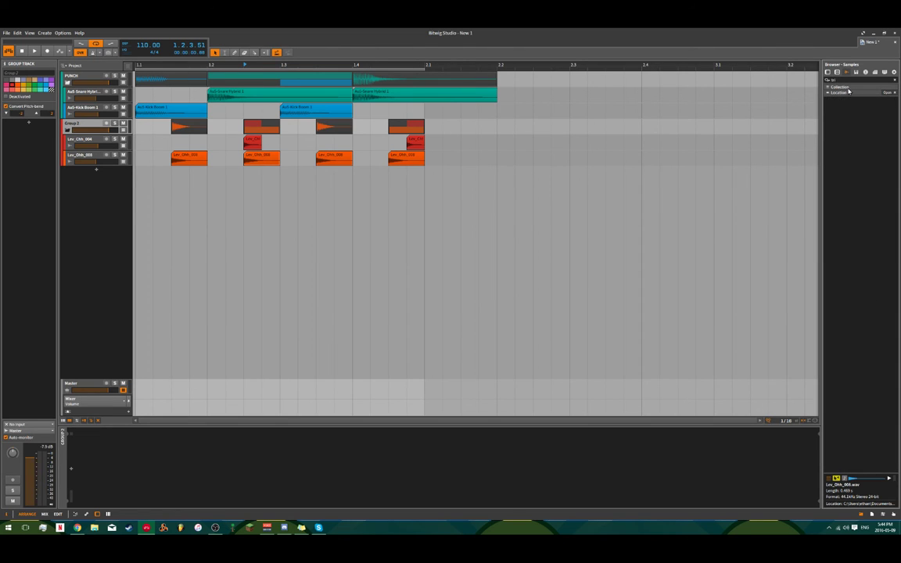
{"action": "left_click", "coordinate": [842, 88]}
{"action": "left_click", "coordinate": [841, 92]}
{"action": "left_click", "coordinate": [839, 99]}
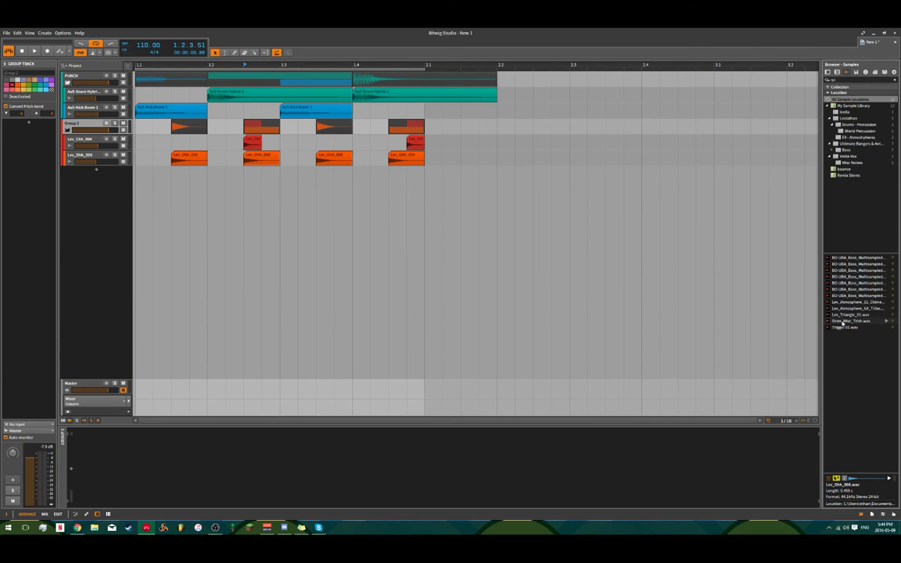
- Place Trigger 01.wav on a new track at each of the four beats and route the track to No output
{"action": "left_click_drag", "start_coordinate": [844, 330], "coordinate": [217, 177]}
{"action": "left_click_drag", "start_coordinate": [215, 176], "coordinate": [362, 178]}
{"action": "left_click", "coordinate": [82, 212]}
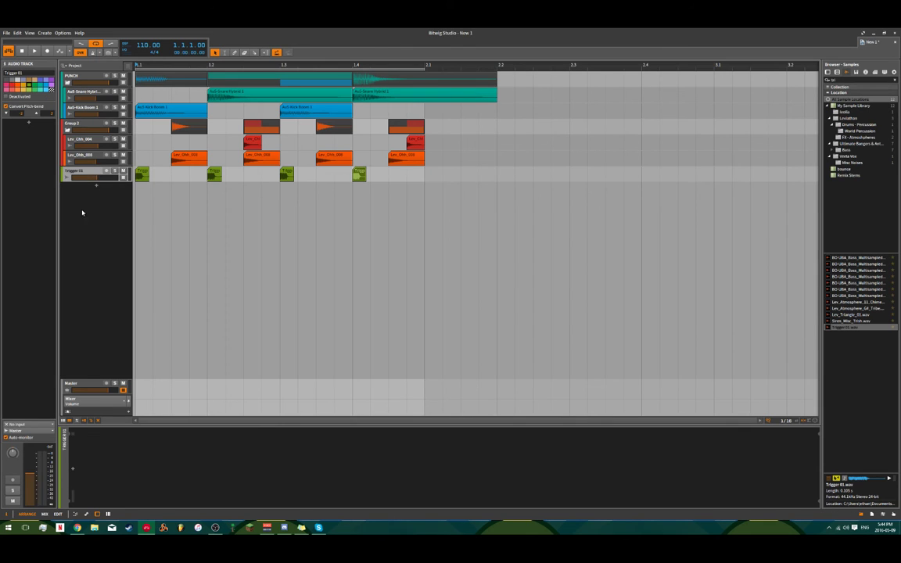
{"action": "left_click", "coordinate": [30, 431]}
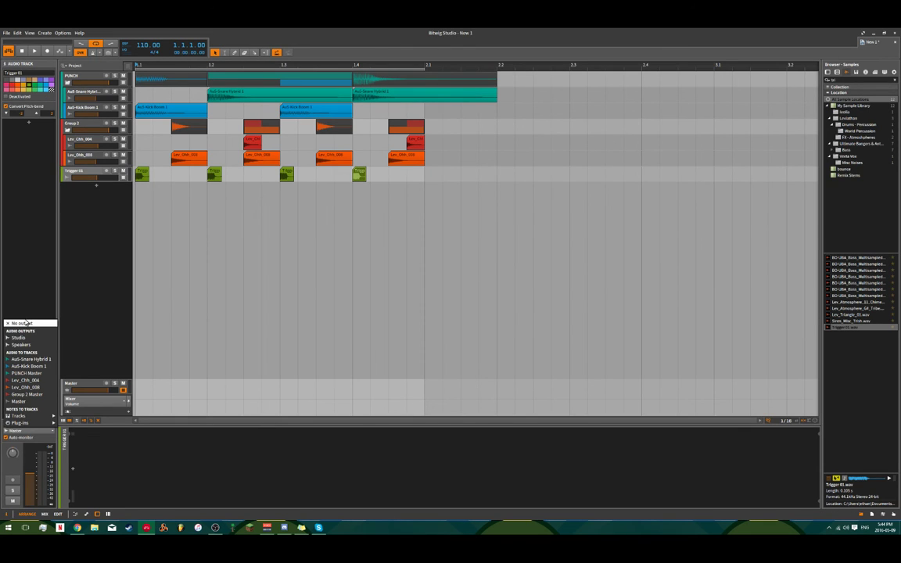
- Insert a Dynamics device on the hi-hat group, Group 2
{"action": "left_click", "coordinate": [71, 123]}
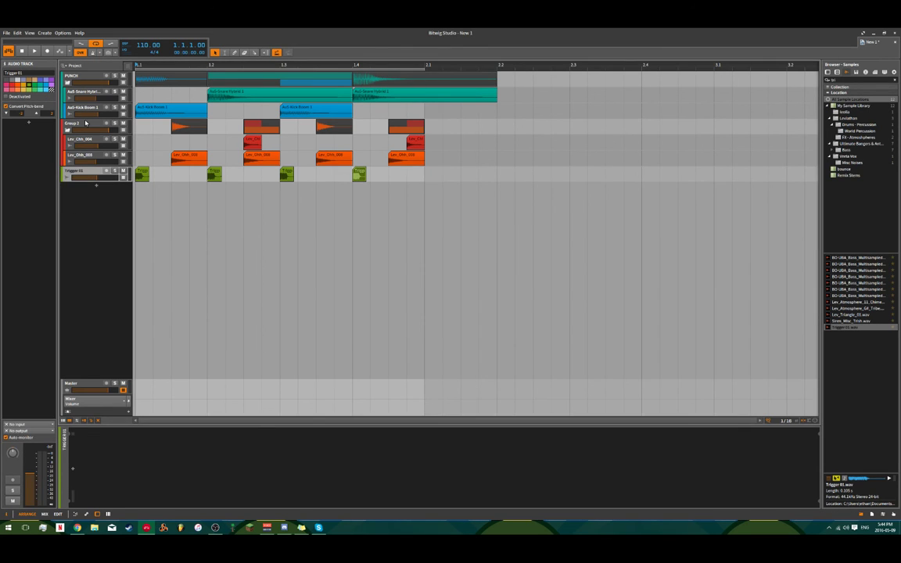
{"action": "left_click", "coordinate": [29, 123]}
{"action": "type", "text": "si"}
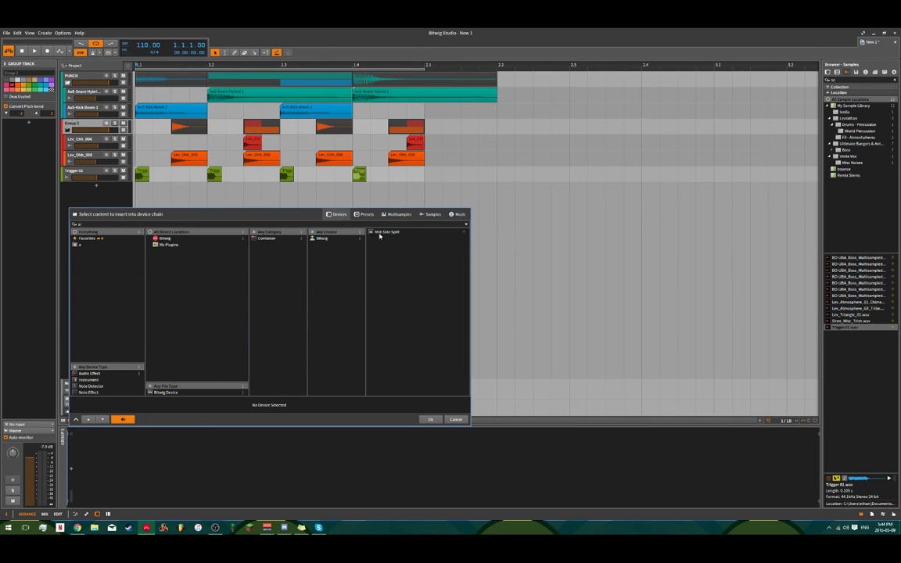
{"action": "type", "text": "dy"}
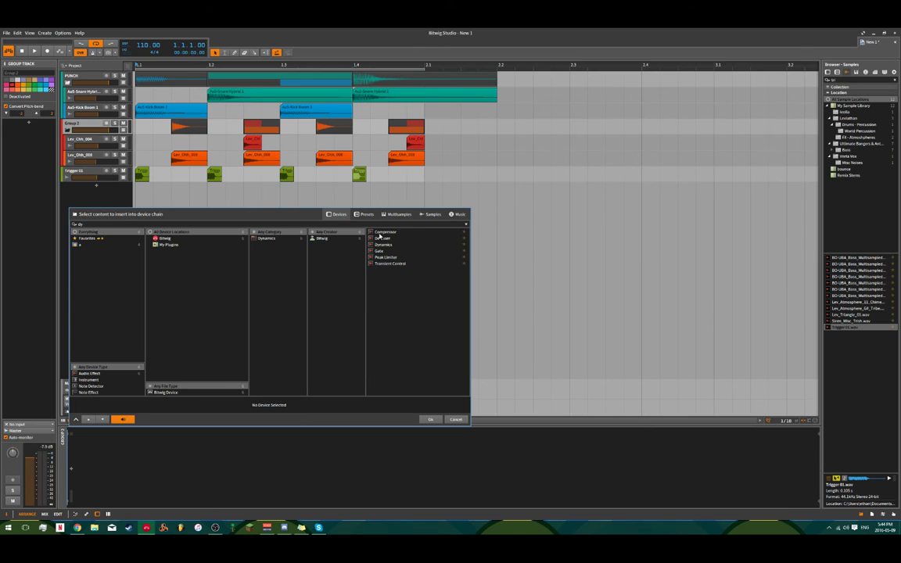
{"action": "left_click", "coordinate": [380, 245]}
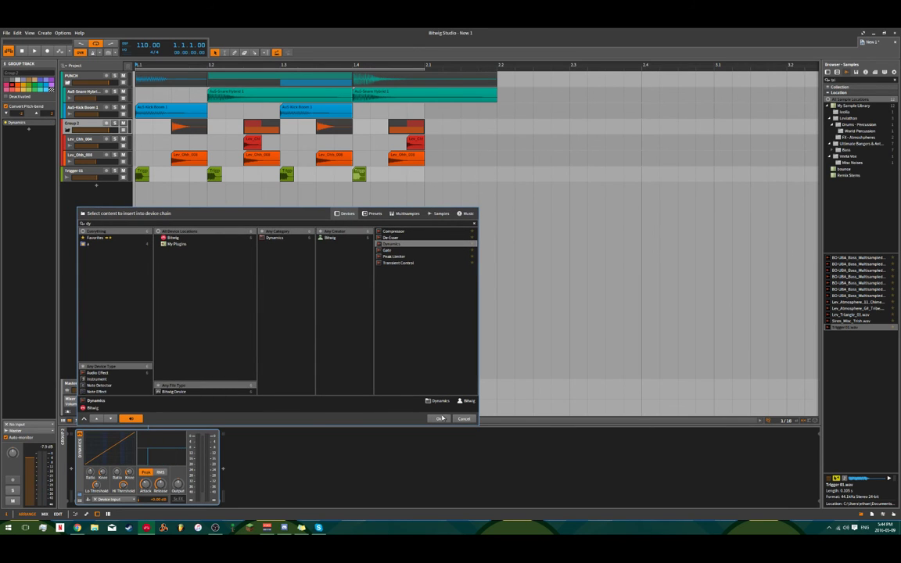
{"action": "left_click", "coordinate": [440, 418]}
- Set the Dynamics device's sidechain source to Trigger 01 (POST)
{"action": "left_click", "coordinate": [115, 499]}
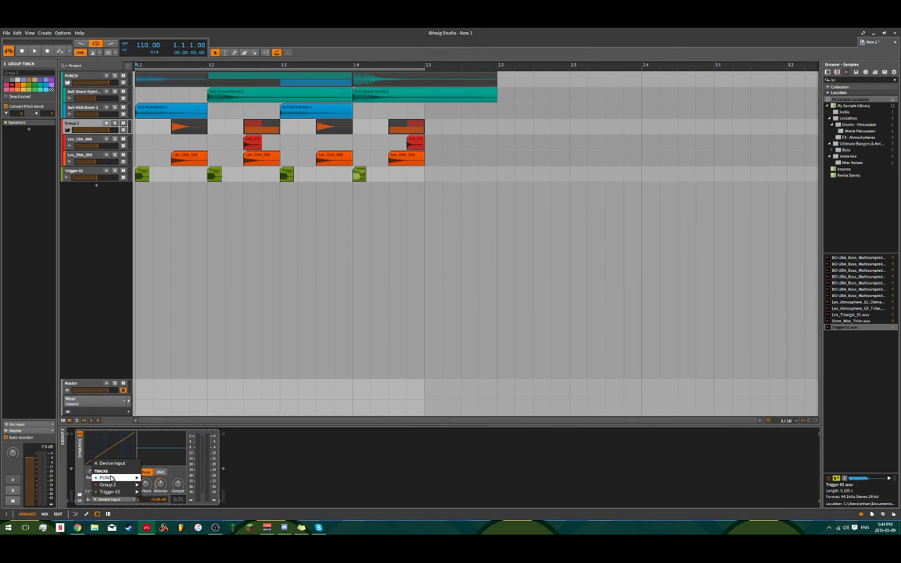
{"action": "mouse_move", "coordinate": [124, 493]}
{"action": "left_click", "coordinate": [156, 498]}
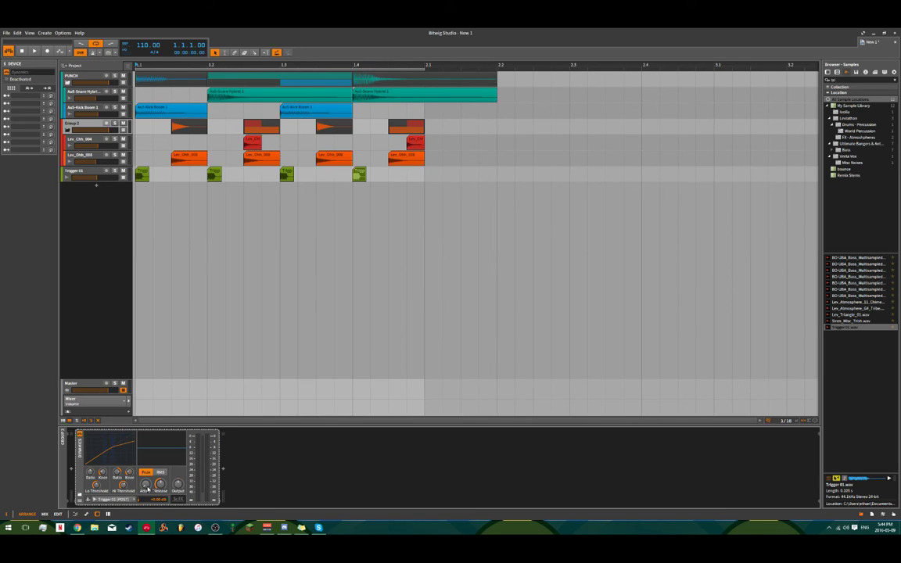
- Lower the Dynamics device's Hi Threshold and lengthen its Release while the loop plays
{"action": "key", "text": "space"}
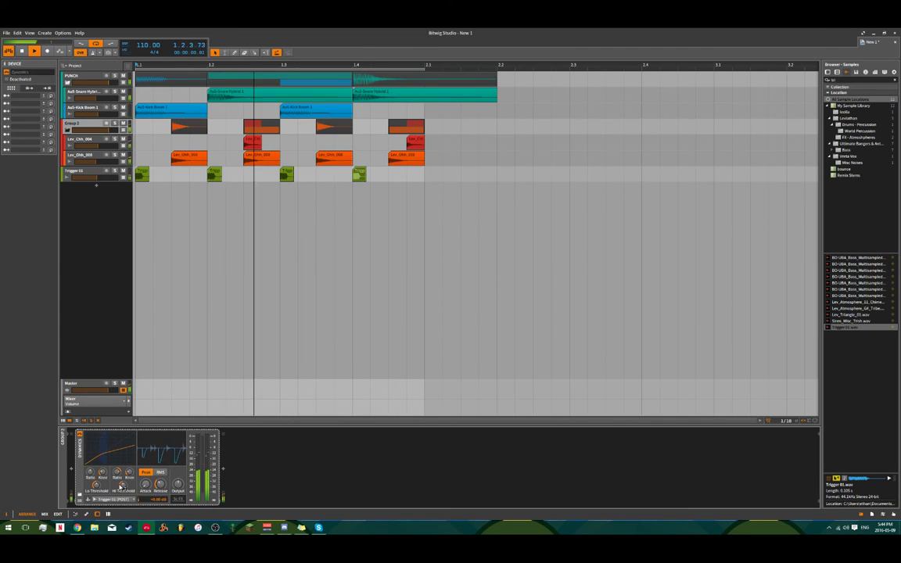
{"action": "left_click_drag", "start_coordinate": [122, 486], "coordinate": [123, 510]}
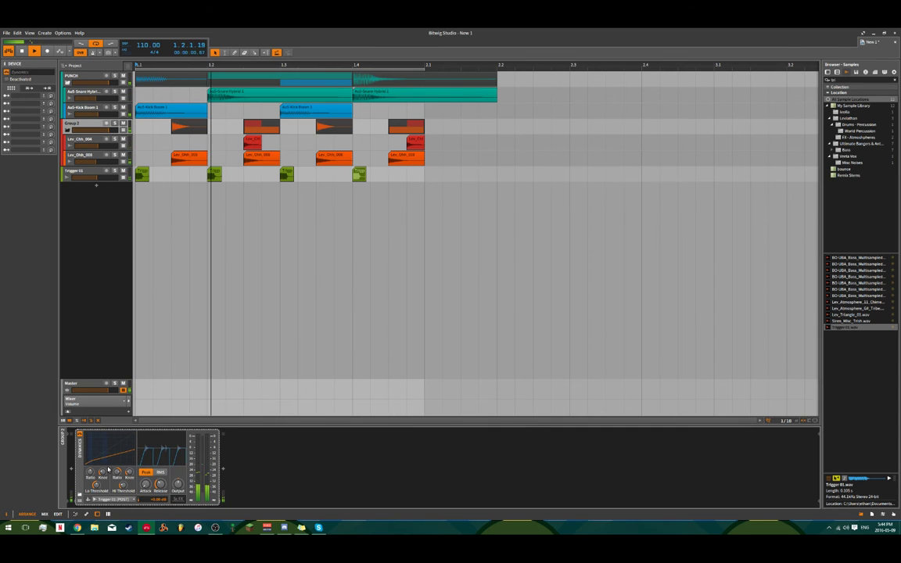
{"action": "left_click_drag", "start_coordinate": [160, 486], "coordinate": [159, 477]}
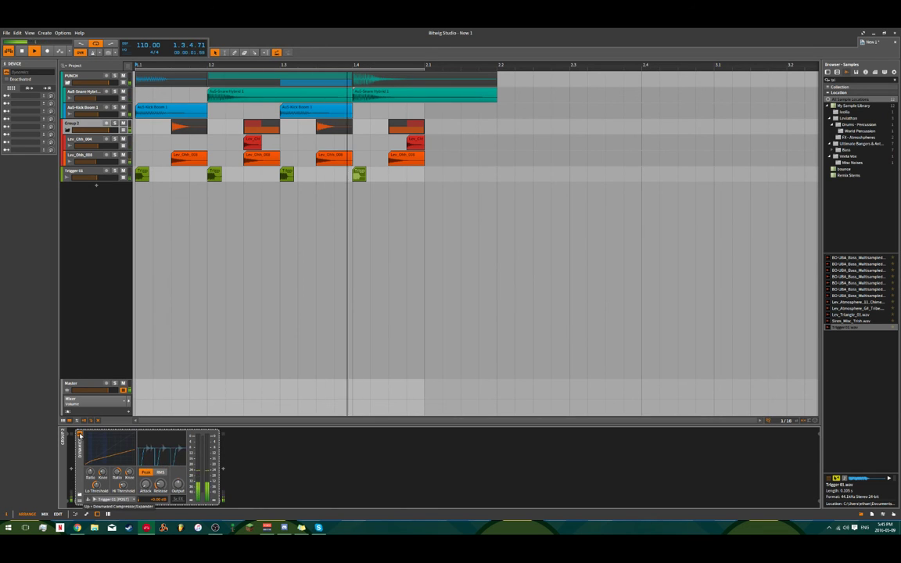
{"action": "key", "text": "space"}
- Move both hi-hat tracks into the PUNCH group and audition the loop with the group's FabFilter Pro-MB window open
{"action": "left_click", "coordinate": [87, 124]}
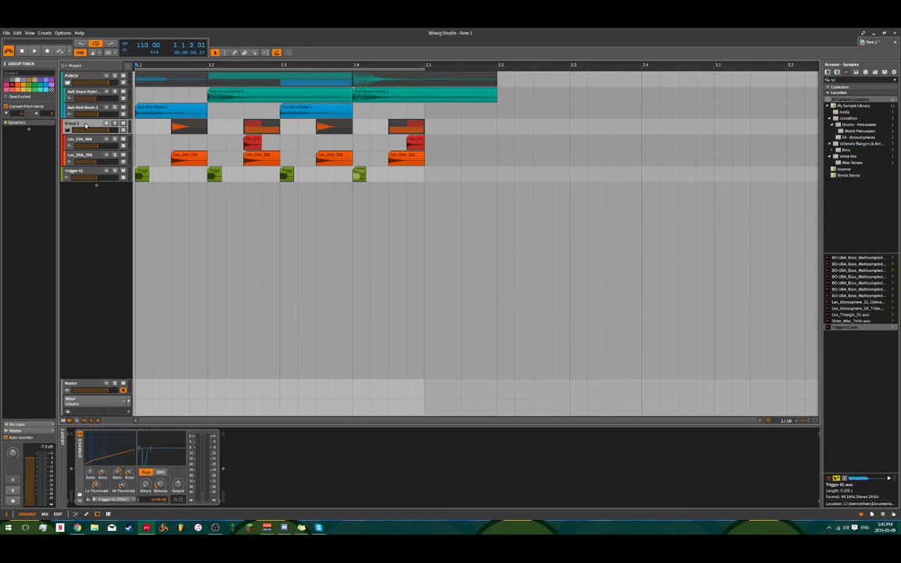
{"action": "left_click", "coordinate": [79, 138]}
{"action": "left_click", "coordinate": [71, 160], "text": "shift"}
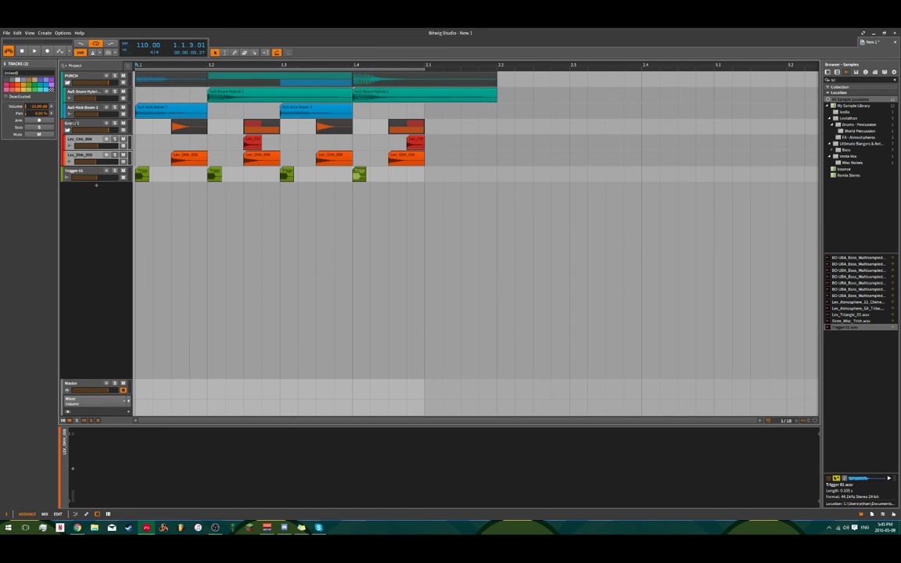
{"action": "left_click_drag", "start_coordinate": [73, 123], "coordinate": [75, 121]}
{"action": "left_click", "coordinate": [80, 76]}
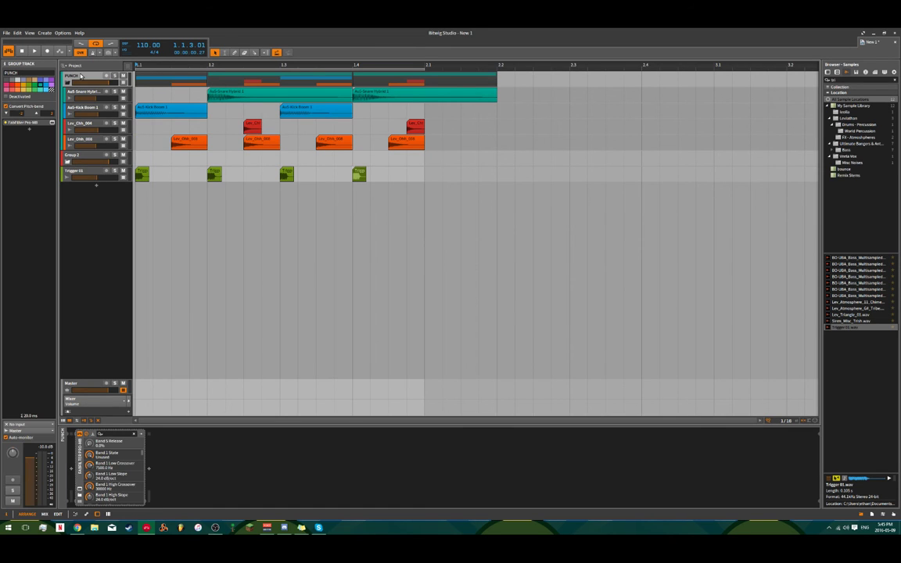
{"action": "left_click", "coordinate": [80, 489]}
{"action": "key", "text": "space"}
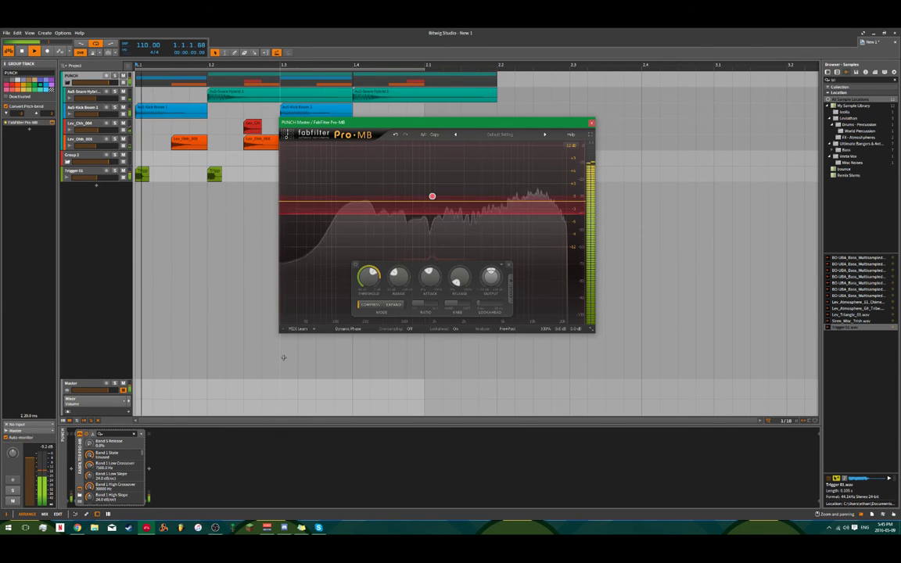
{"action": "left_click", "coordinate": [593, 124]}
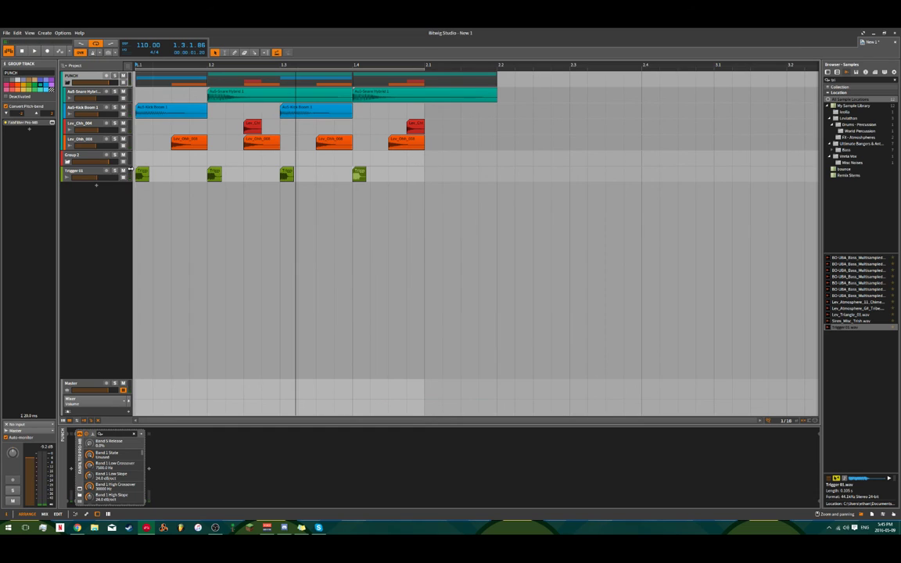
- Delete the empty Group 2 track and group the two hi-hat tracks together inside the PUNCH group
{"action": "left_click", "coordinate": [83, 157]}
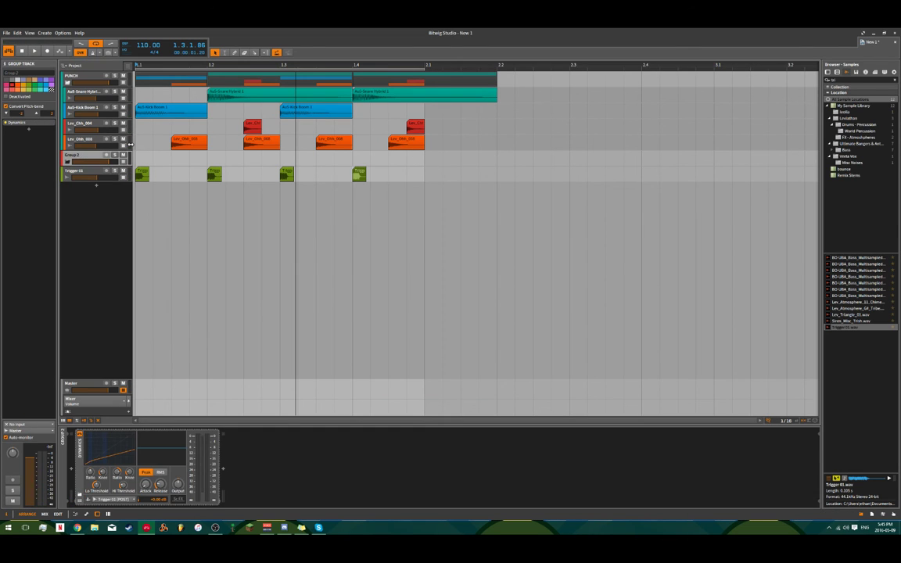
{"action": "key", "text": "Delete"}
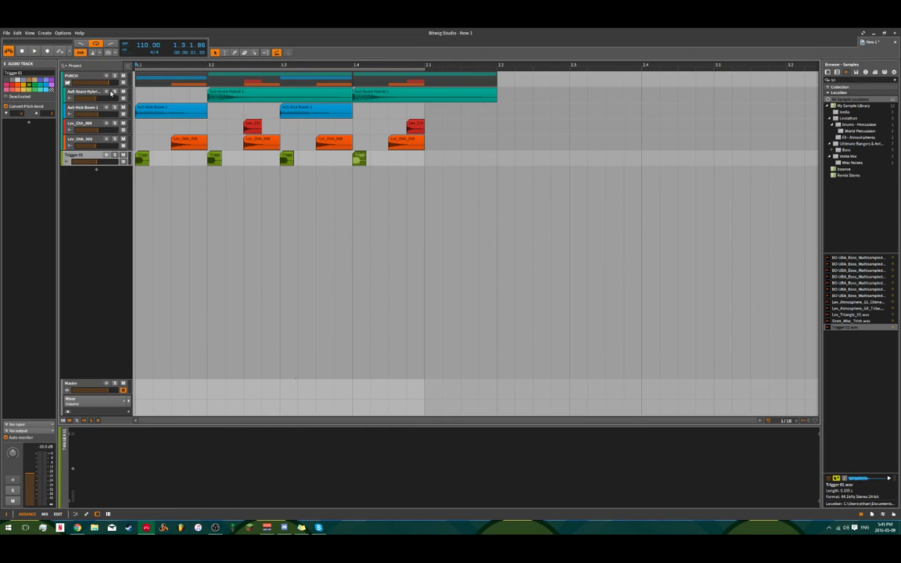
{"action": "left_click", "coordinate": [85, 139]}
{"action": "left_click", "coordinate": [90, 124], "text": "shift"}
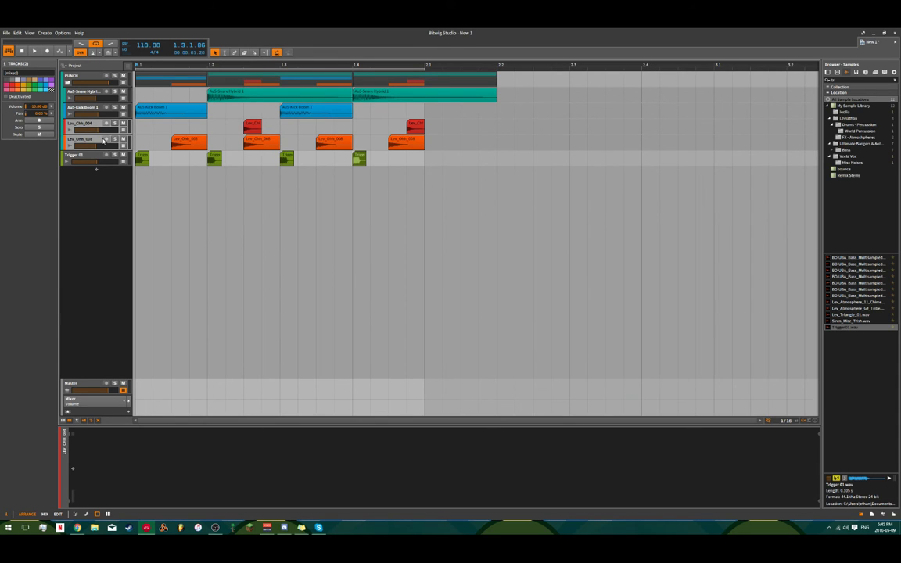
{"action": "key", "text": "ctrl+g"}
{"action": "key", "text": "space"}
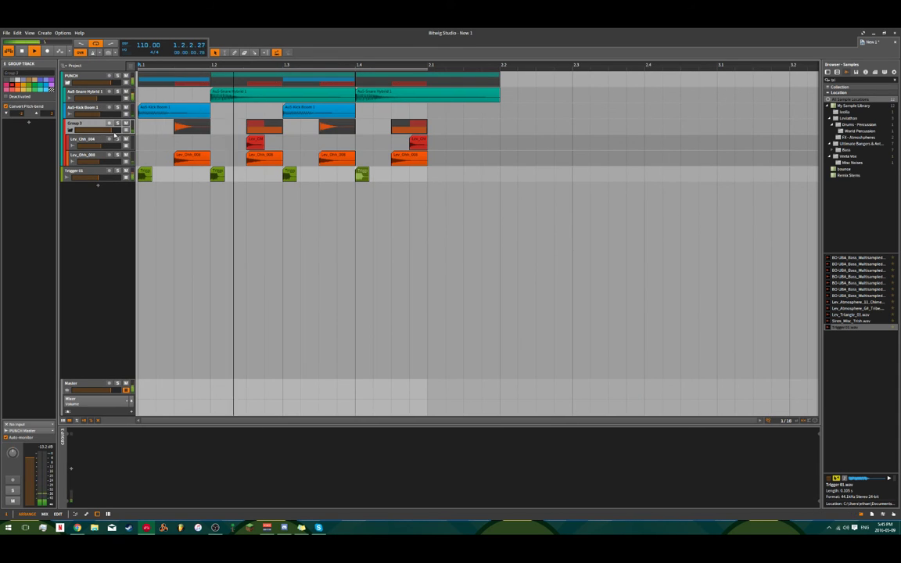
- Insert FabFilter Pro-Q 2 on the new hi-hat group
{"action": "left_click", "coordinate": [29, 124]}
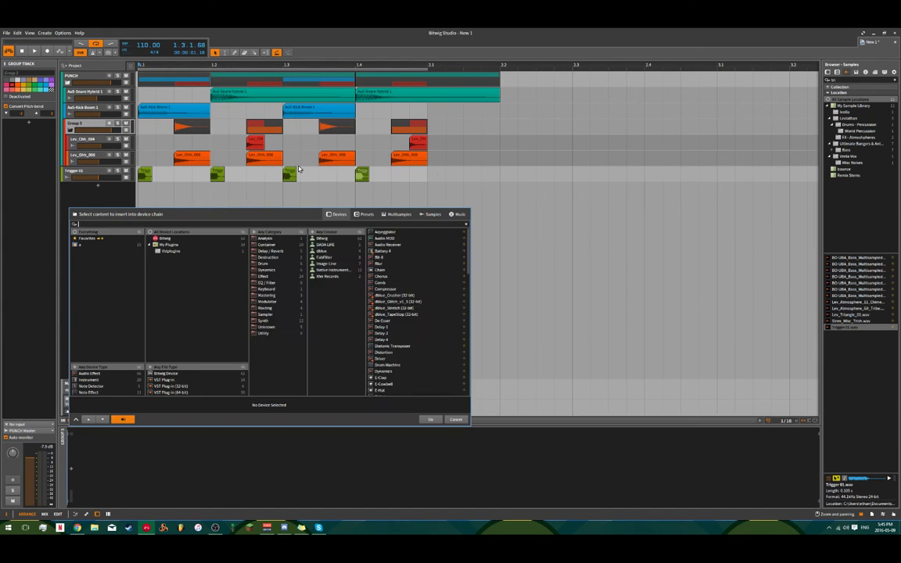
{"action": "type", "text": "fab"}
{"action": "double_click", "coordinate": [394, 233]}
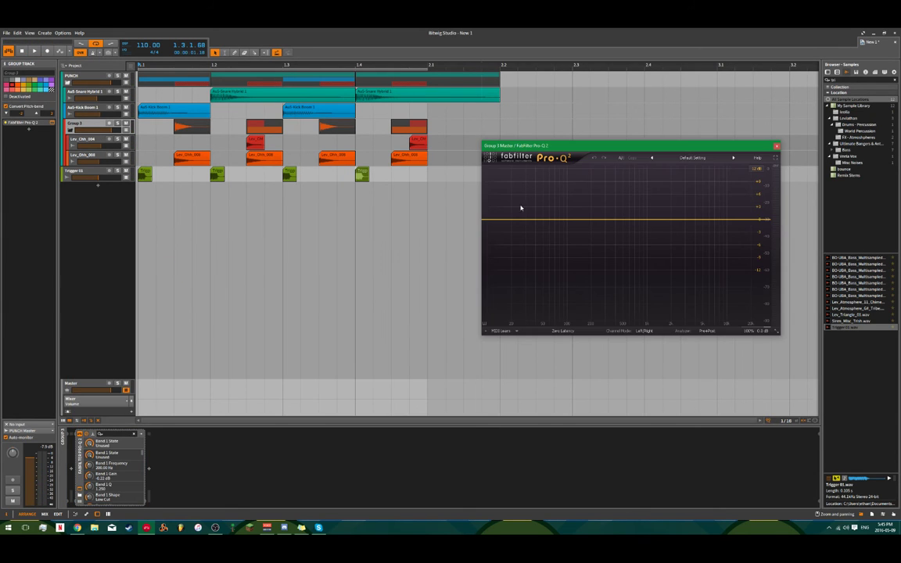
- Add a 24 dB/oct low-cut band at 250 Hz in the hi-hat group's Pro-Q 2
{"action": "left_click", "coordinate": [505, 223]}
{"action": "left_click", "coordinate": [505, 305]}
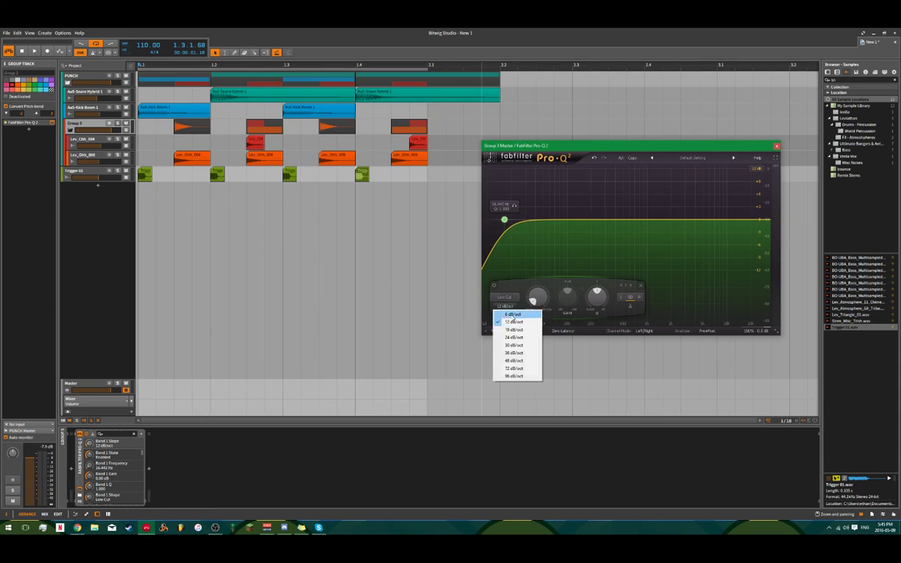
{"action": "left_click", "coordinate": [514, 337]}
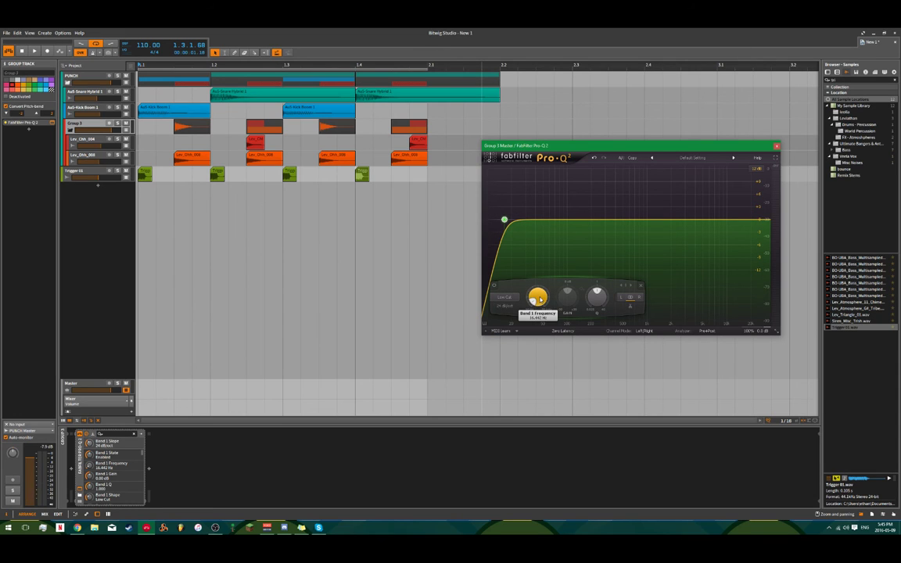
{"action": "double_click", "coordinate": [539, 299]}
{"action": "type", "text": "250"}
{"action": "key", "text": "Return"}
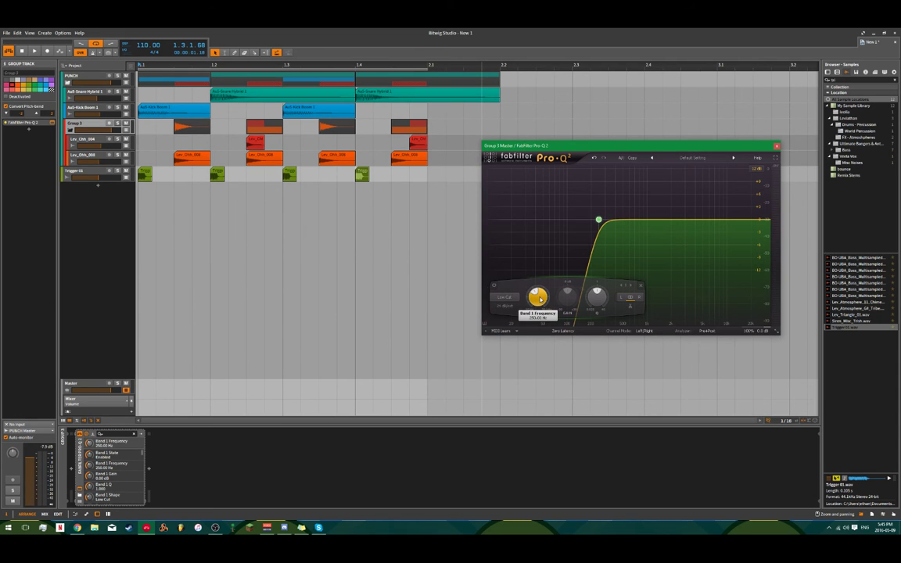
- Audition the loop and set the low-cut band's frequency to 350 Hz
{"action": "key", "text": "space"}
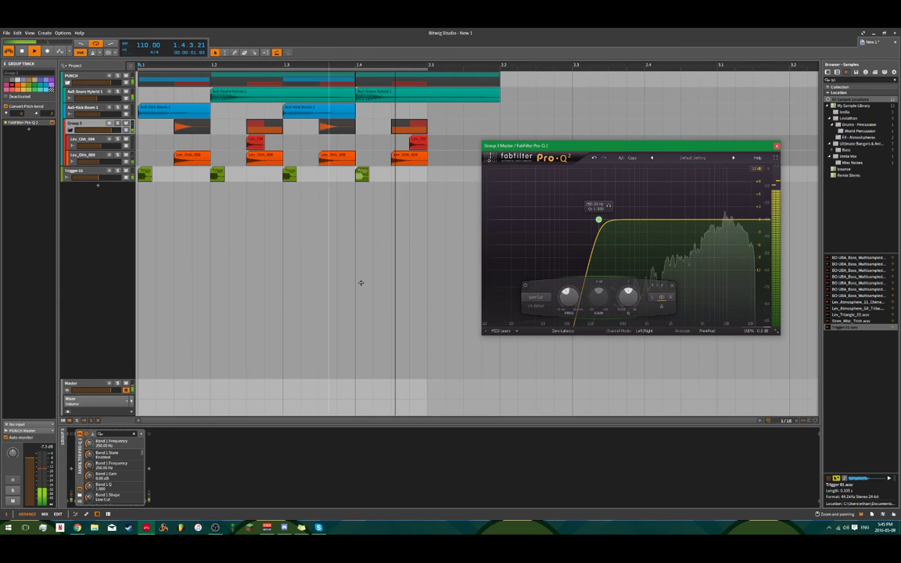
{"action": "double_click", "coordinate": [570, 297]}
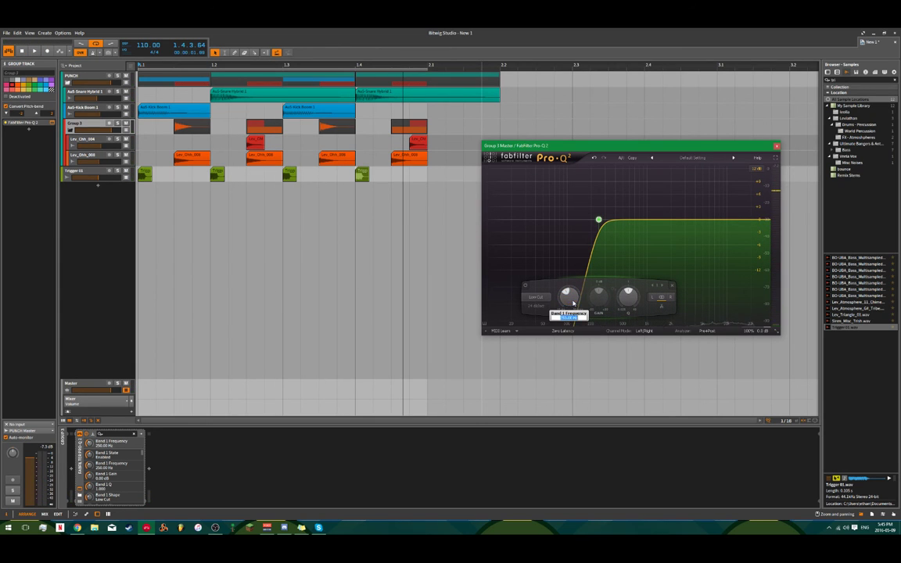
{"action": "type", "text": "350"}
{"action": "key", "text": "Return"}
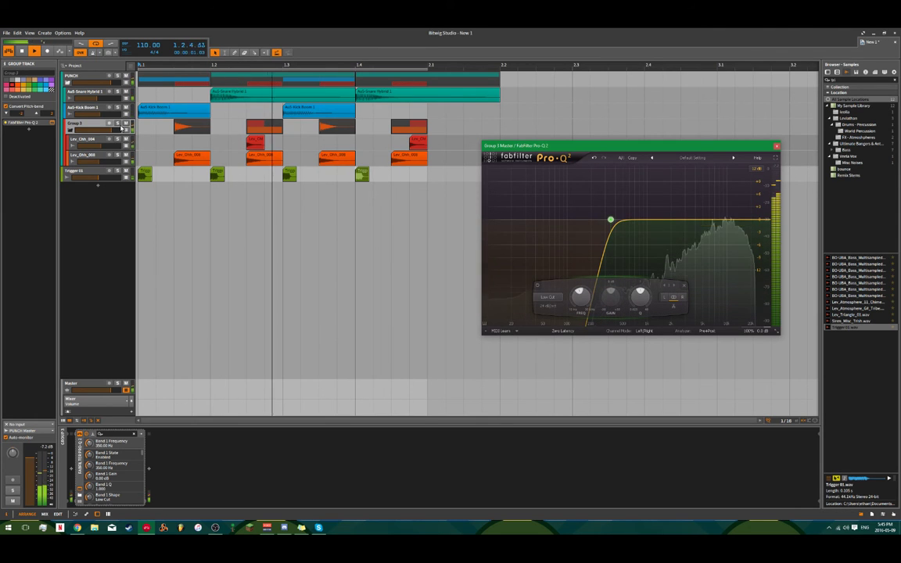
- Solo the hi-hat group and shape its EQ with a bell dip of about 2 dB near 1.8 kHz and a slight high-shelf boost
{"action": "left_click", "coordinate": [118, 123]}
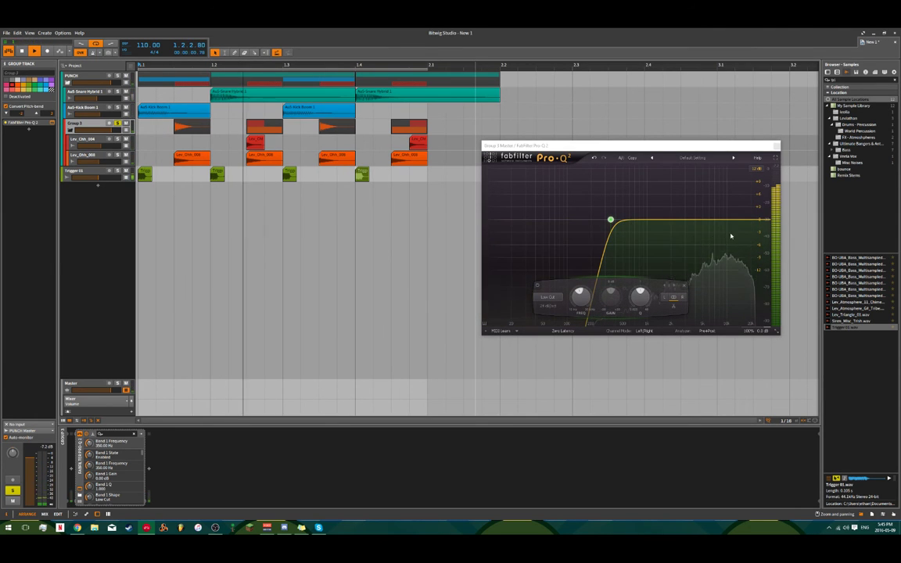
{"action": "key", "text": "space"}
{"action": "left_click_drag", "start_coordinate": [643, 220], "coordinate": [673, 229]}
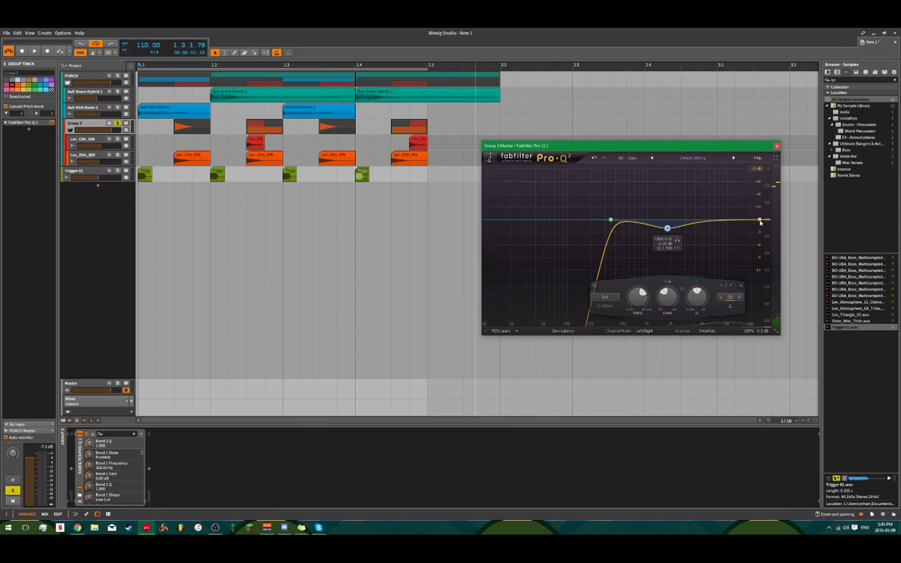
{"action": "left_click_drag", "start_coordinate": [759, 220], "coordinate": [749, 215]}
{"action": "key", "text": "space"}
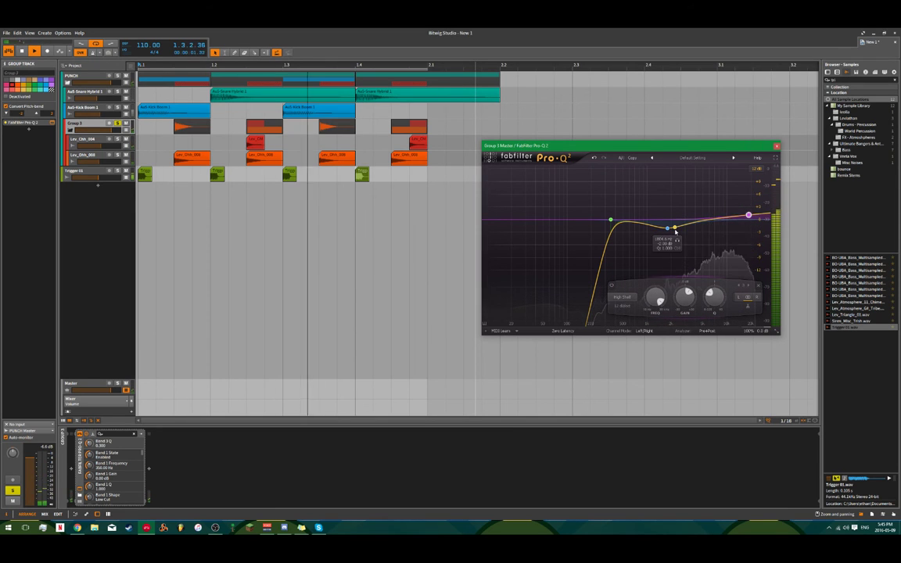
{"action": "left_click", "coordinate": [777, 146]}
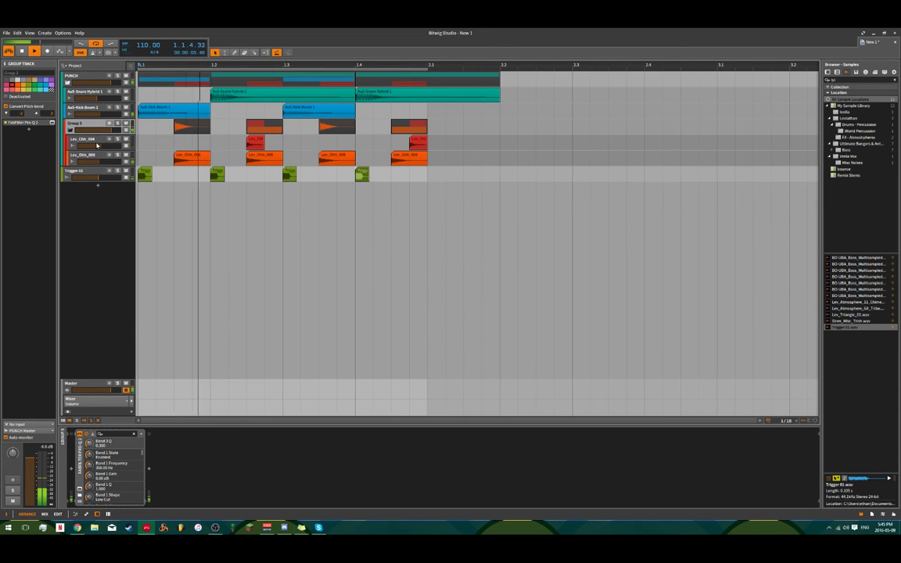
- Raise both hi-hat tracks' volumes together and set their group's volume to about -2.2 dB
{"action": "left_click", "coordinate": [95, 139]}
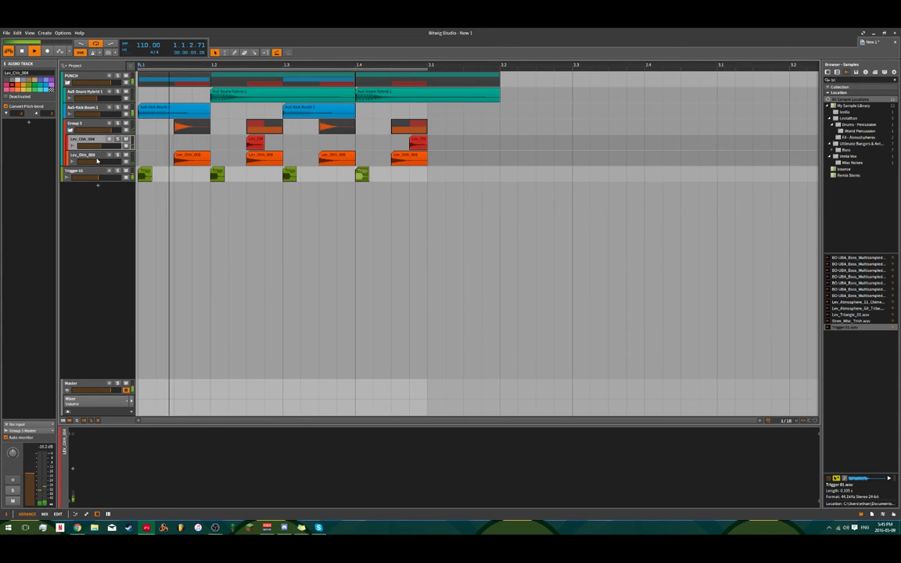
{"action": "left_click", "coordinate": [100, 162], "text": "shift"}
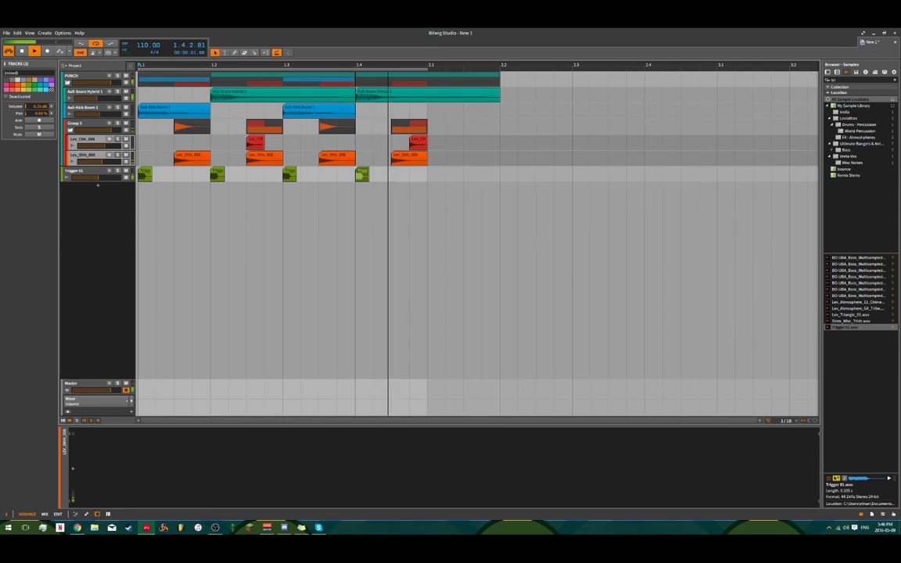
{"action": "left_click", "coordinate": [112, 131]}
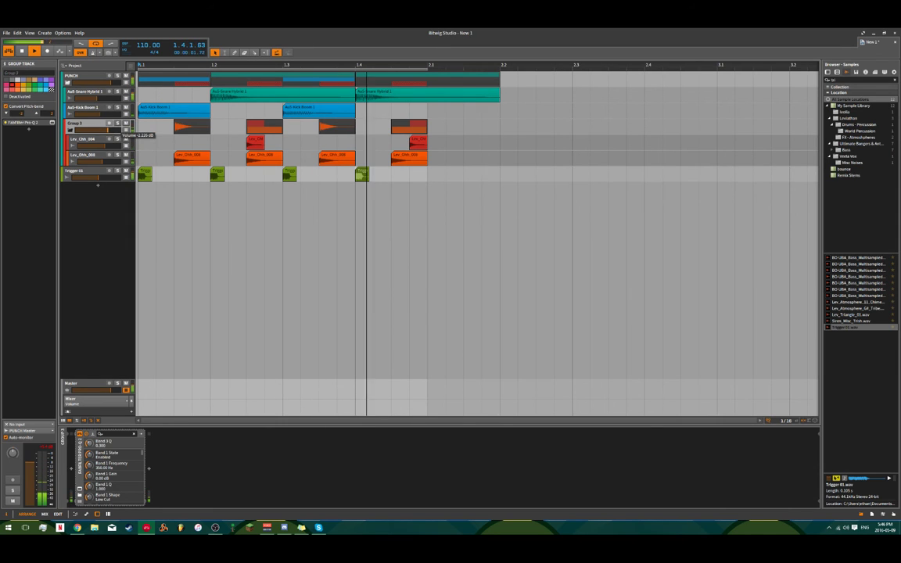
- Insert a Reverb device after Pro-Q 2 on the hi-hat group
{"action": "left_click", "coordinate": [30, 130]}
{"action": "type", "text": "rev"}
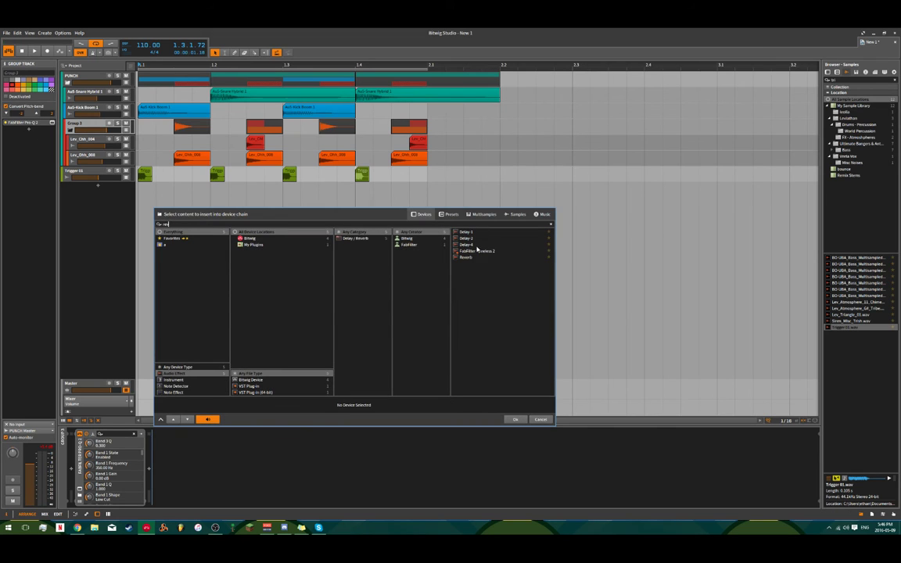
{"action": "left_click", "coordinate": [472, 258]}
{"action": "double_click", "coordinate": [473, 259]}
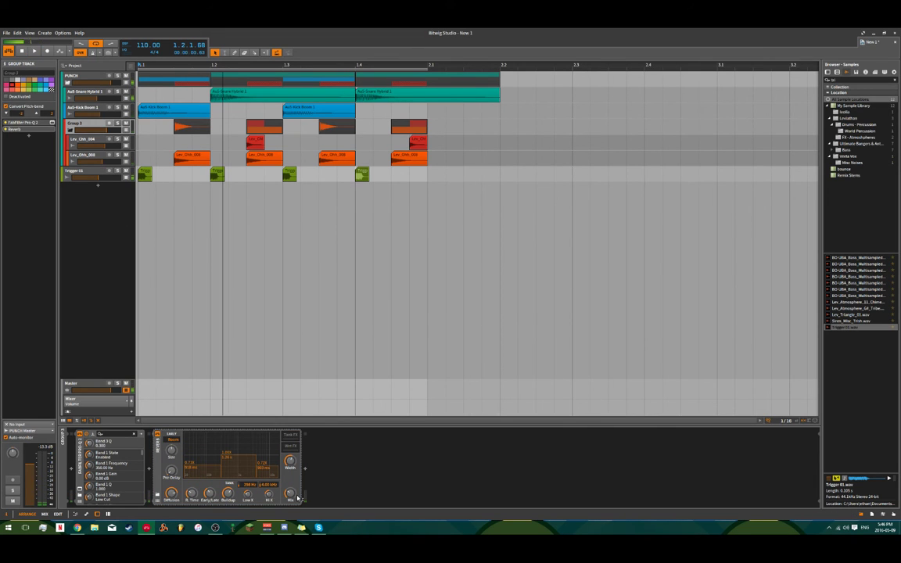
- Lower the Reverb's Mix and shorten its reverb time while listening to the soloed hi-hat group
{"action": "key", "text": "space"}
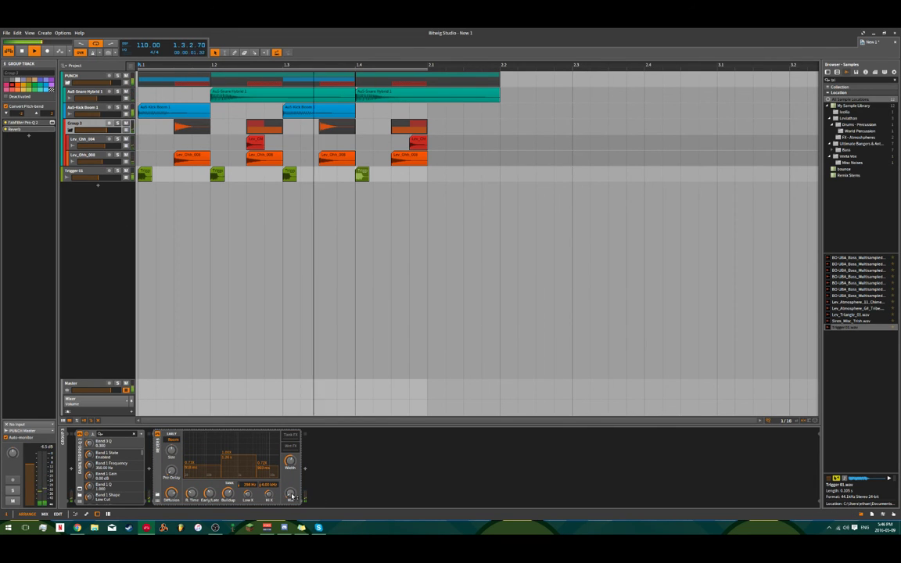
{"action": "key", "text": "space"}
{"action": "left_click", "coordinate": [118, 124]}
{"action": "key", "text": "space"}
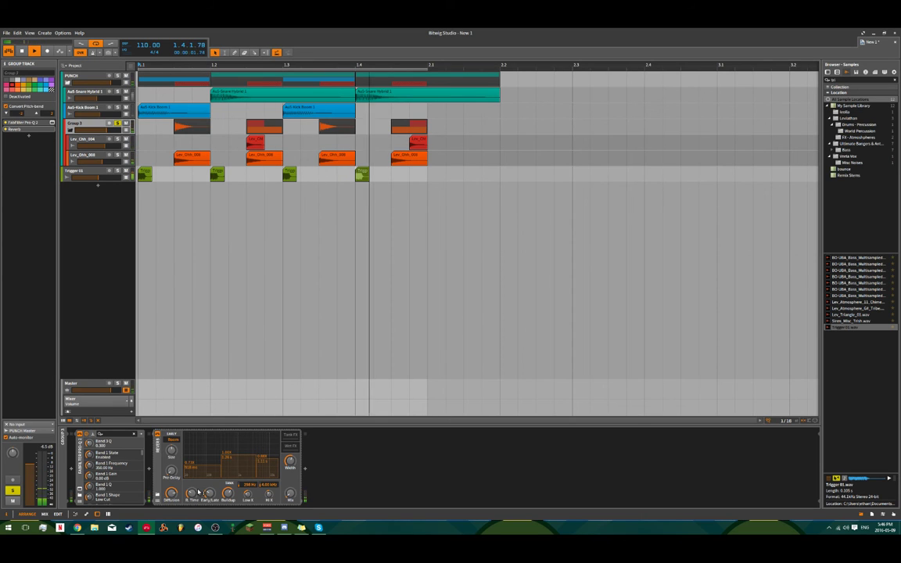
{"action": "left_click_drag", "start_coordinate": [192, 493], "coordinate": [192, 500]}
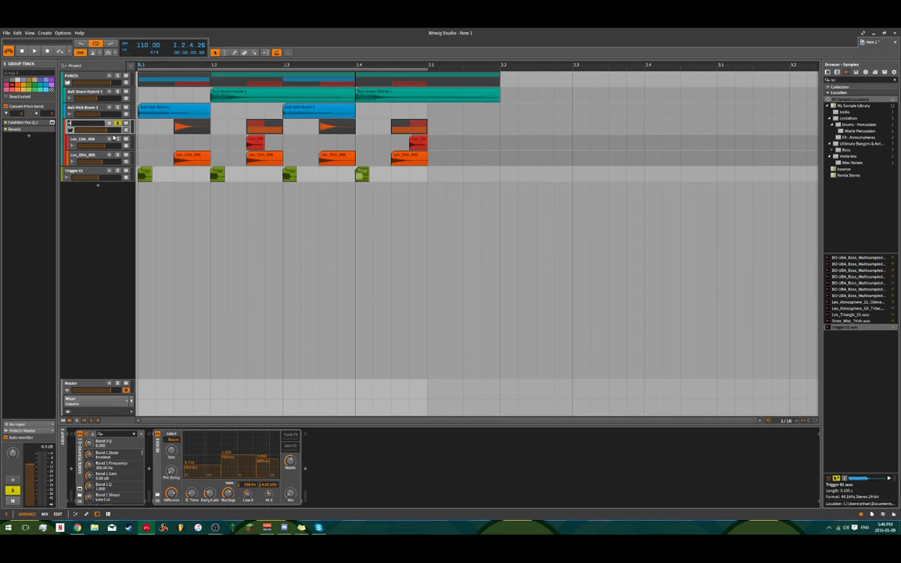
- Rename the hi-hat group as High Hat
{"action": "type", "text": "High Hat"}
{"action": "key", "text": "Return"}
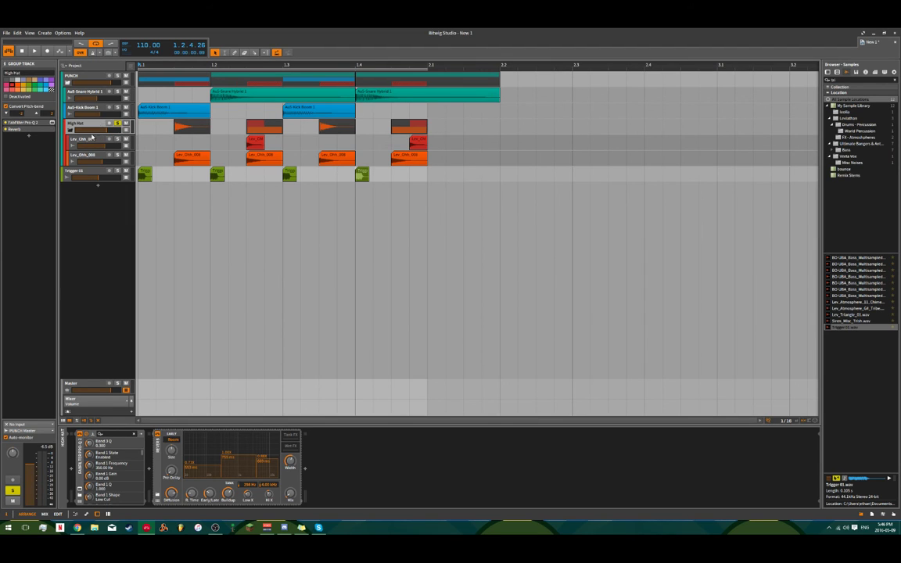
{"action": "left_click", "coordinate": [91, 137]}
{"action": "left_click", "coordinate": [82, 155]}
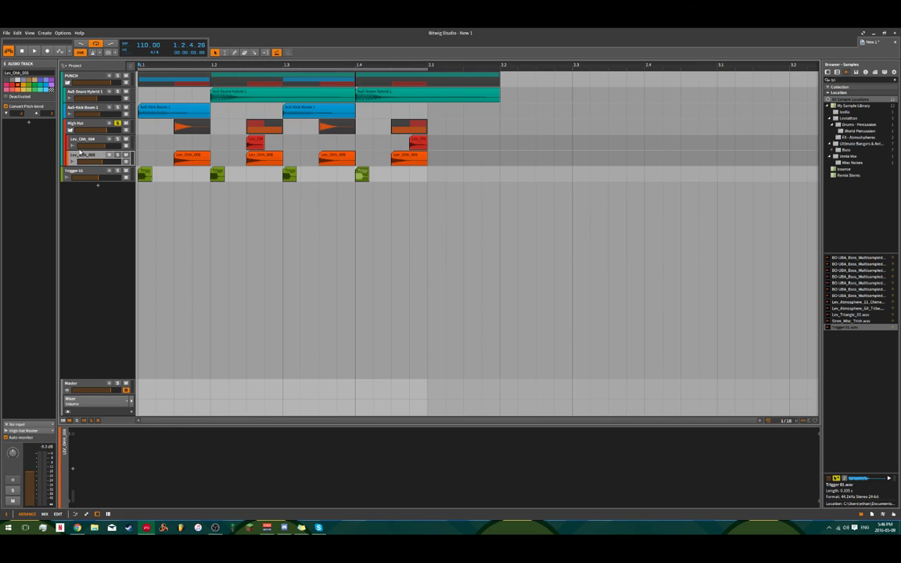
{"action": "left_click", "coordinate": [102, 143]}
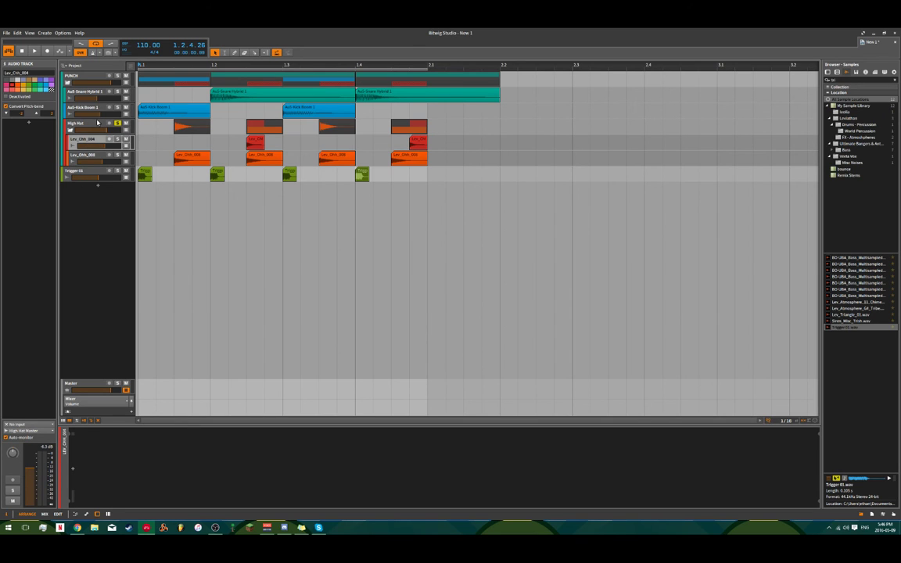
- Move the Reverb device from the High Hat group to the PUNCH group and turn off the High Hat solo
{"action": "left_click", "coordinate": [89, 122]}
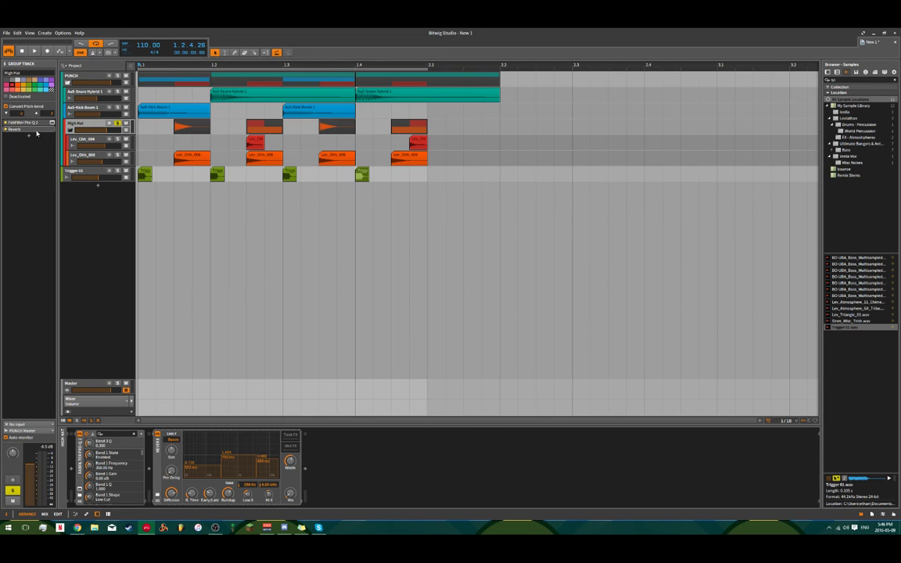
{"action": "left_click", "coordinate": [73, 83]}
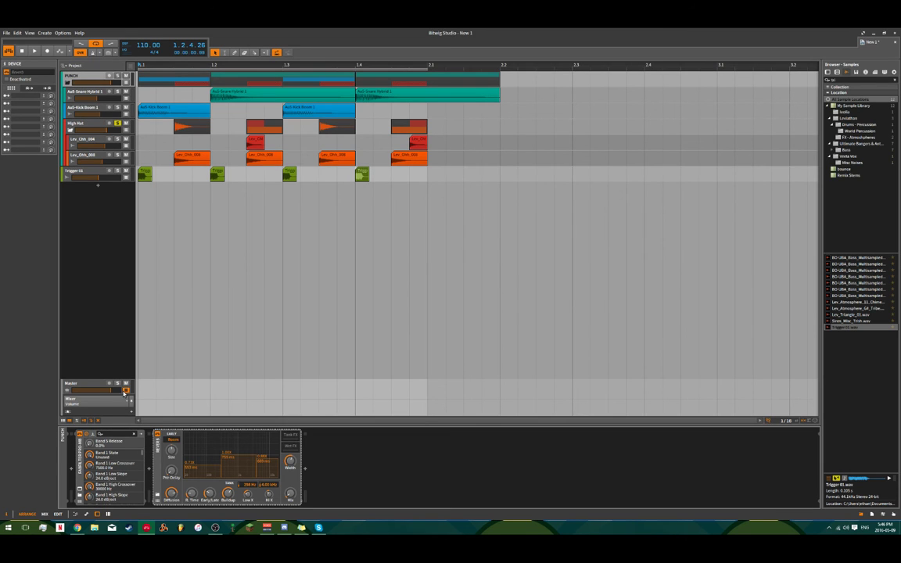
{"action": "key", "text": "space"}
{"action": "key", "text": "space"}
{"action": "left_click", "coordinate": [118, 122]}
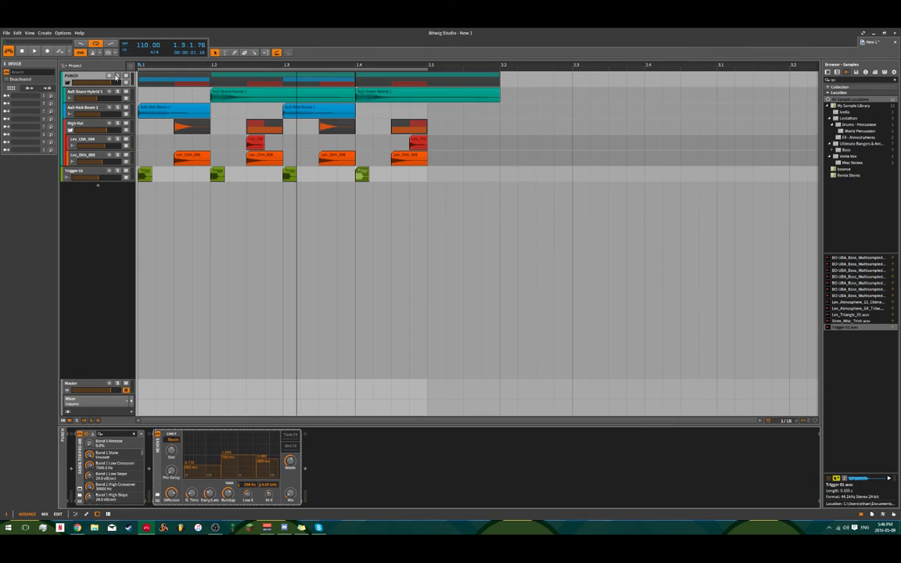
- Solo the PUNCH group and audition the loop with the Reverb several times
{"action": "left_click", "coordinate": [117, 77]}
{"action": "key", "text": "space"}
{"action": "key", "text": "space"}
{"action": "key", "text": "space"}
{"action": "key", "text": "space"}
{"action": "key", "text": "space"}
{"action": "key", "text": "space"}
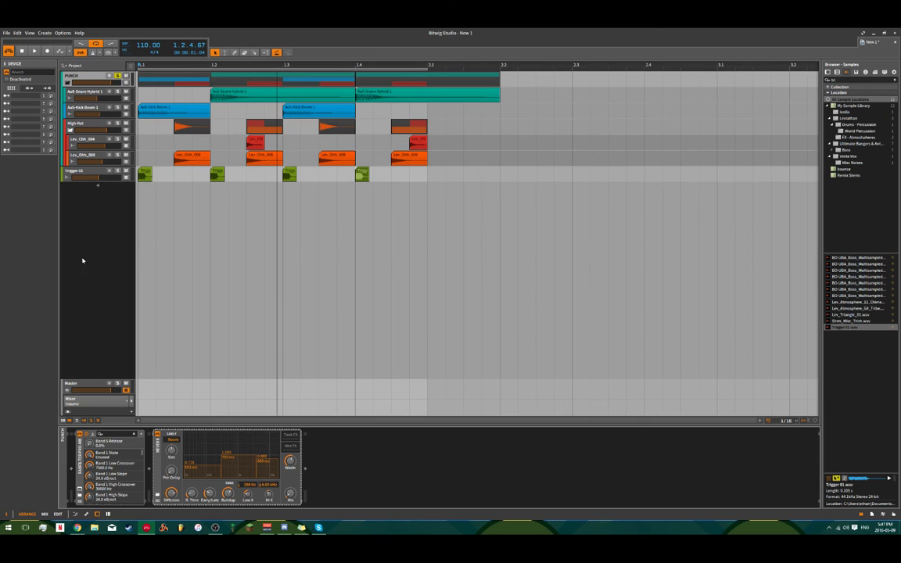
- Add an effect track named VERB inside the PUNCH group, below the hi-hat tracks
{"action": "right_click", "coordinate": [79, 323]}
{"action": "left_click", "coordinate": [114, 349]}
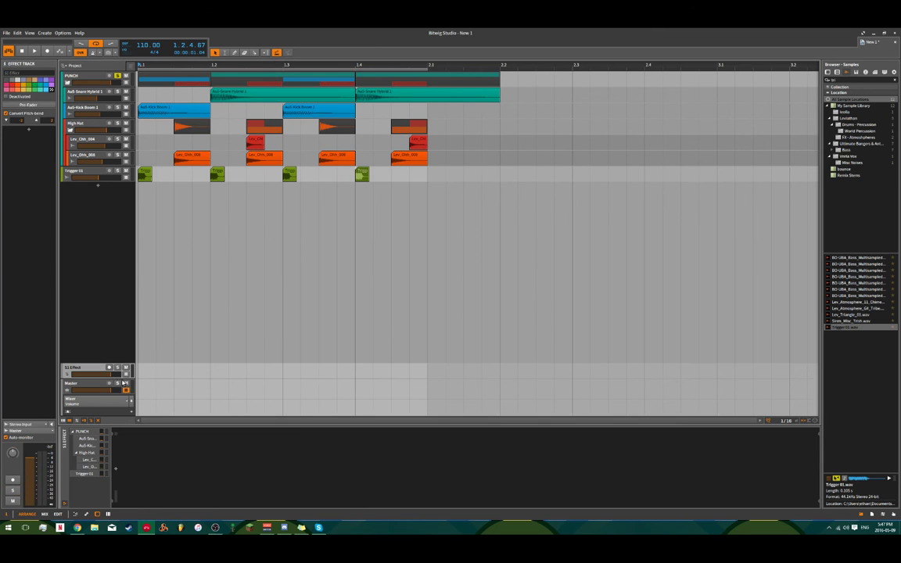
{"action": "left_click_drag", "start_coordinate": [86, 364], "coordinate": [75, 76]}
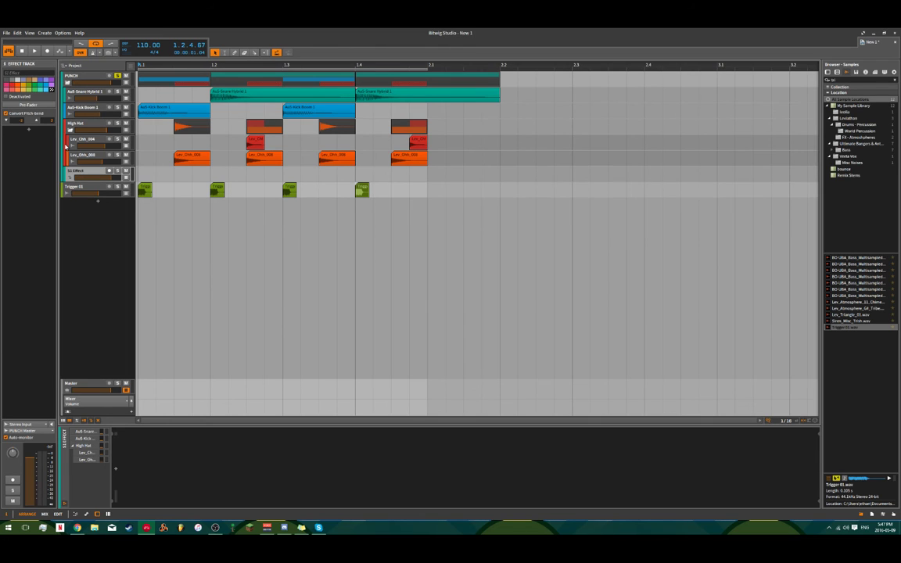
{"action": "key", "text": "ctrl+r"}
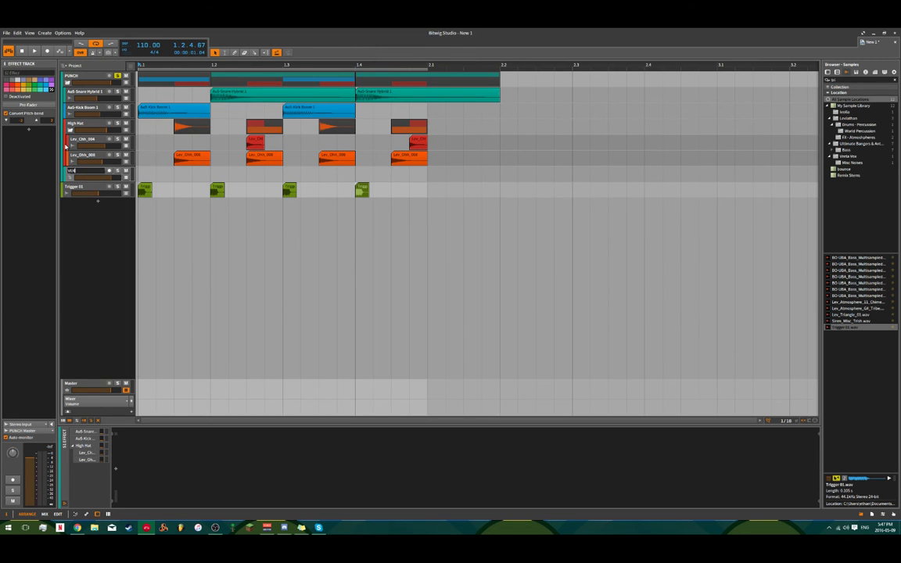
{"action": "key", "text": "Return"}
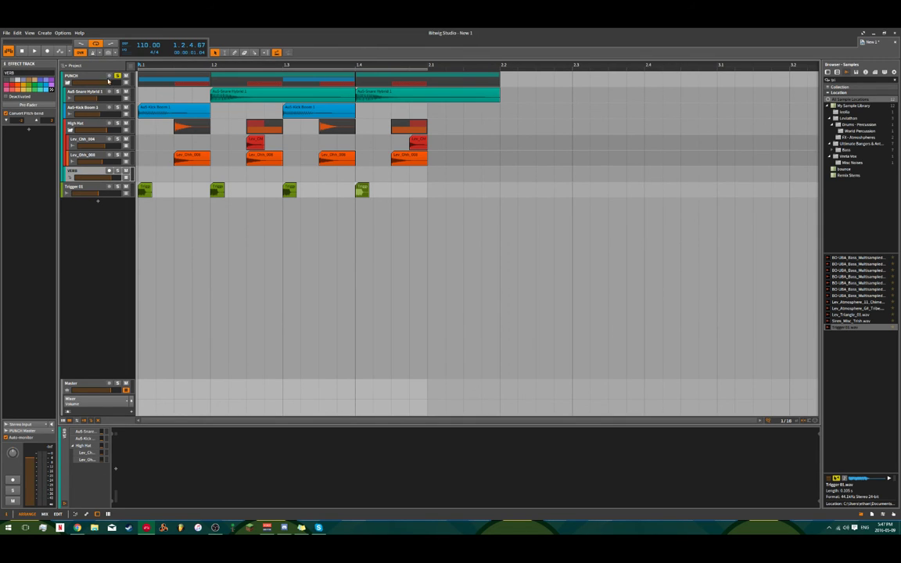
- Move the Reverb device from the PUNCH group to the VERB effect track
{"action": "left_click", "coordinate": [91, 75]}
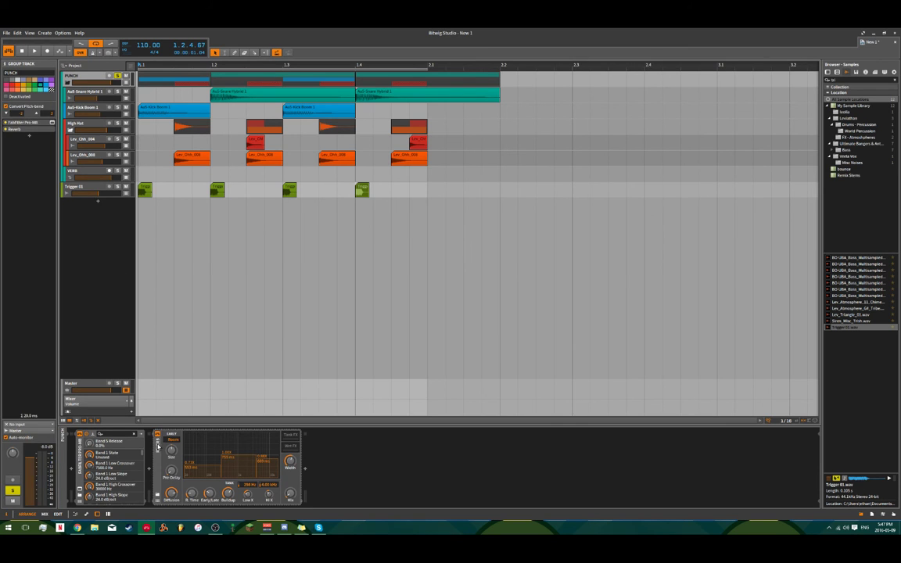
{"action": "left_click", "coordinate": [75, 178]}
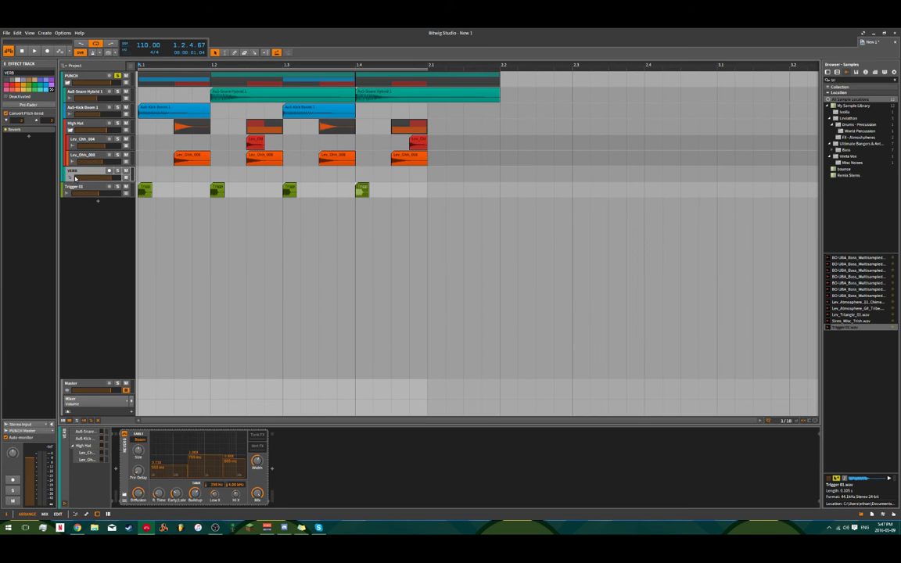
{"action": "left_click", "coordinate": [86, 75]}
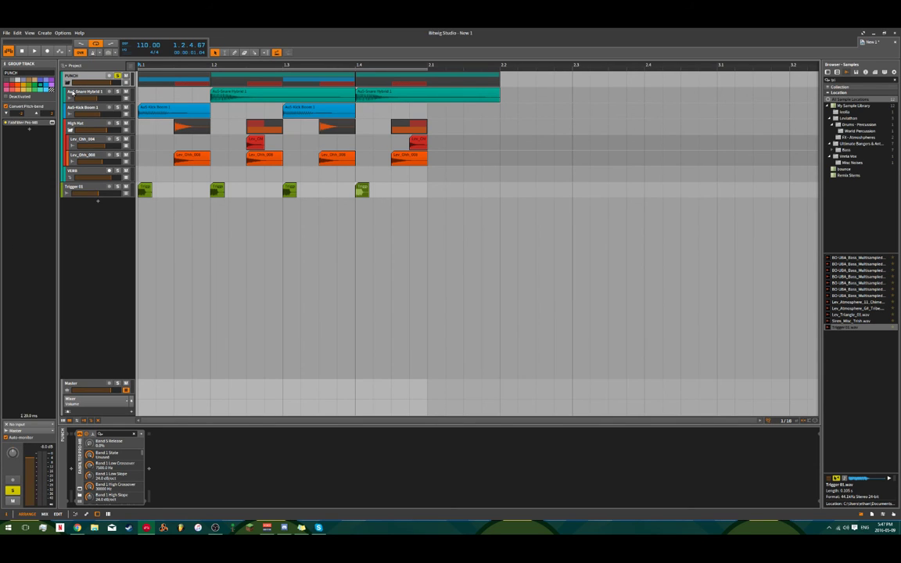
- Check the VERB send on the snare, kick and hi-hat tracks, individually and in multi-selections, and on the PUNCH group
{"action": "left_click", "coordinate": [72, 93]}
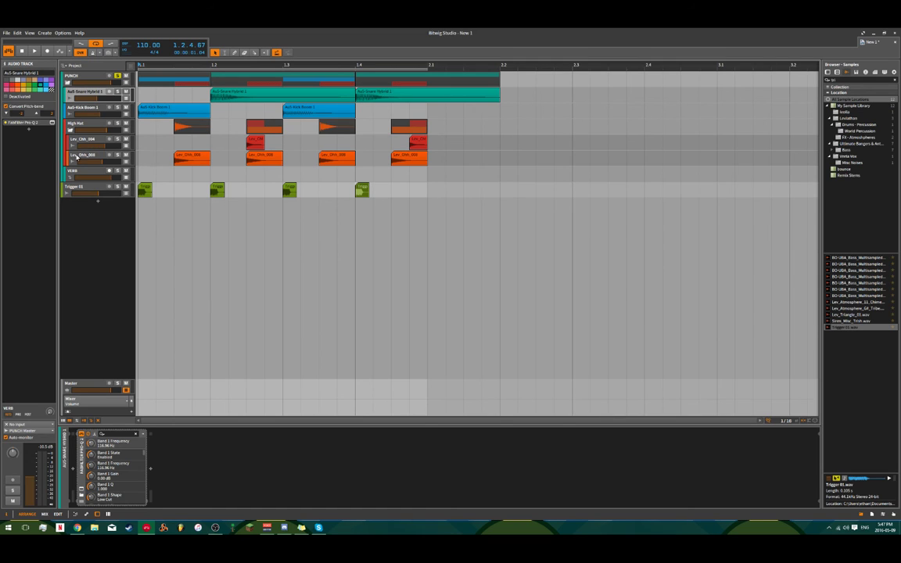
{"action": "left_click", "coordinate": [77, 157]}
{"action": "left_click", "coordinate": [79, 141], "text": "shift"}
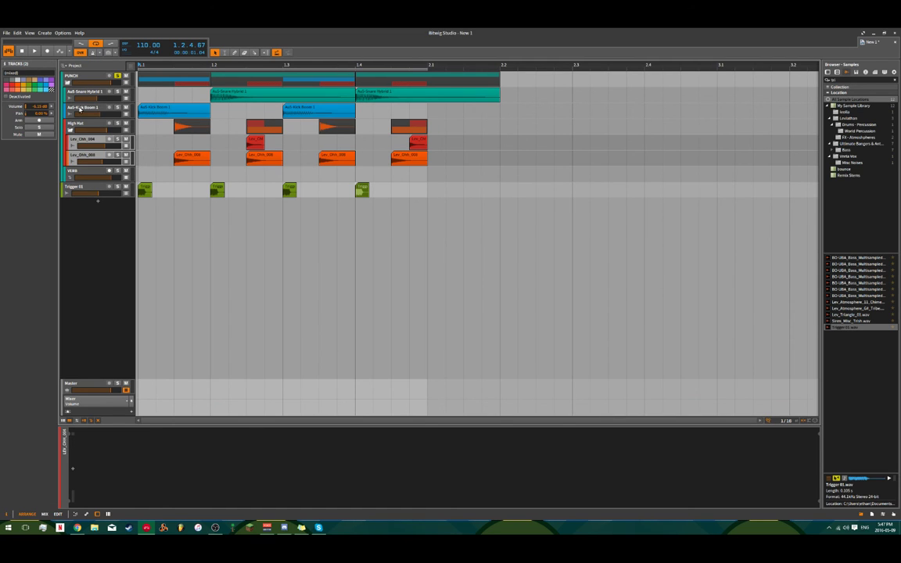
{"action": "left_click", "coordinate": [79, 108], "text": "ctrl"}
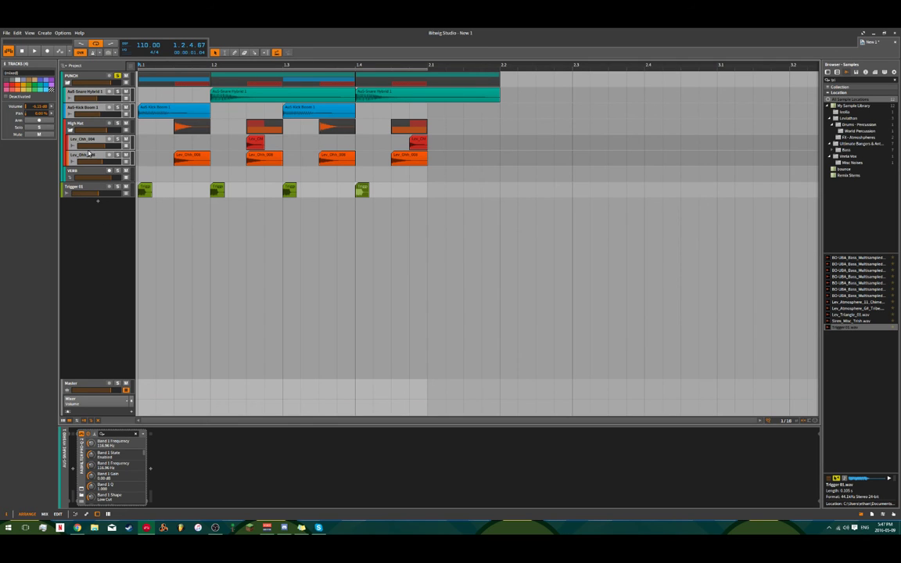
{"action": "key", "text": "Down"}
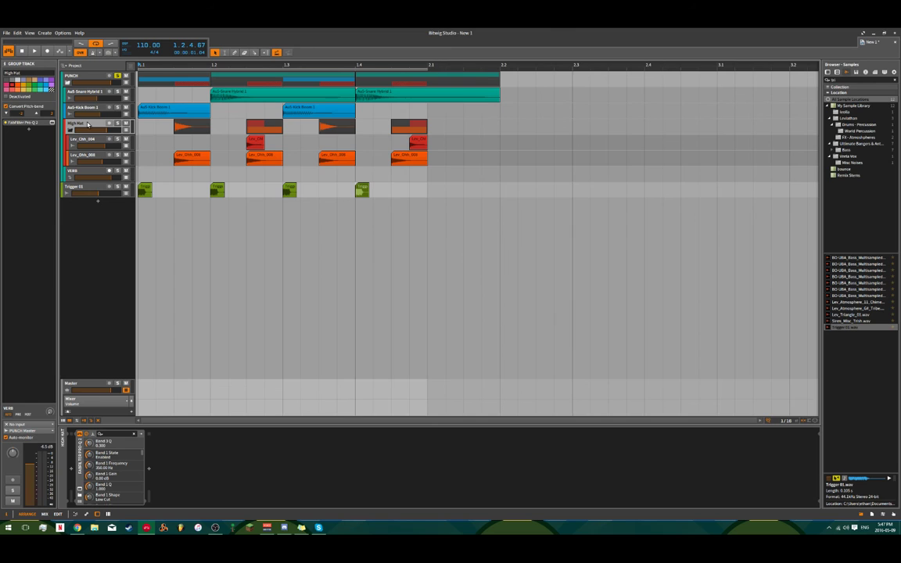
{"action": "left_click", "coordinate": [89, 93]}
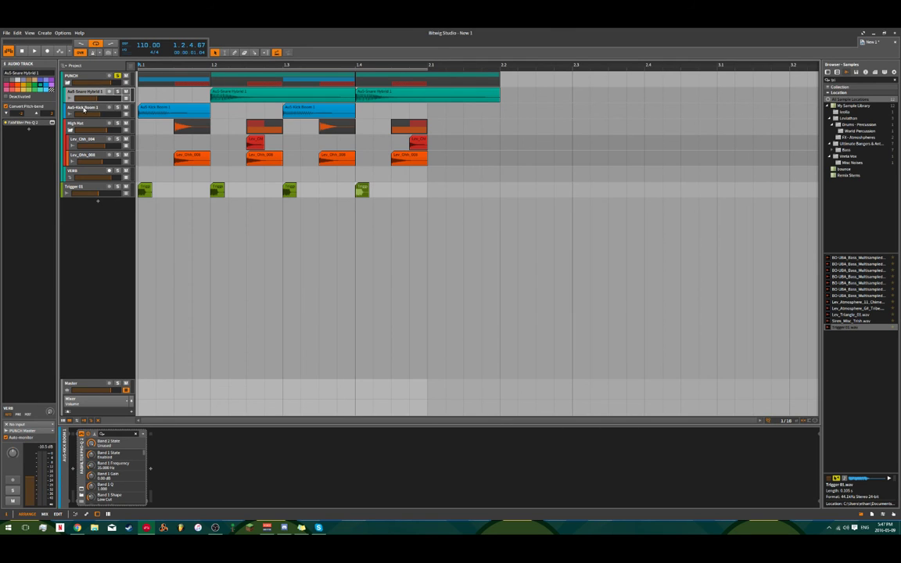
{"action": "left_click", "coordinate": [84, 108], "text": "ctrl"}
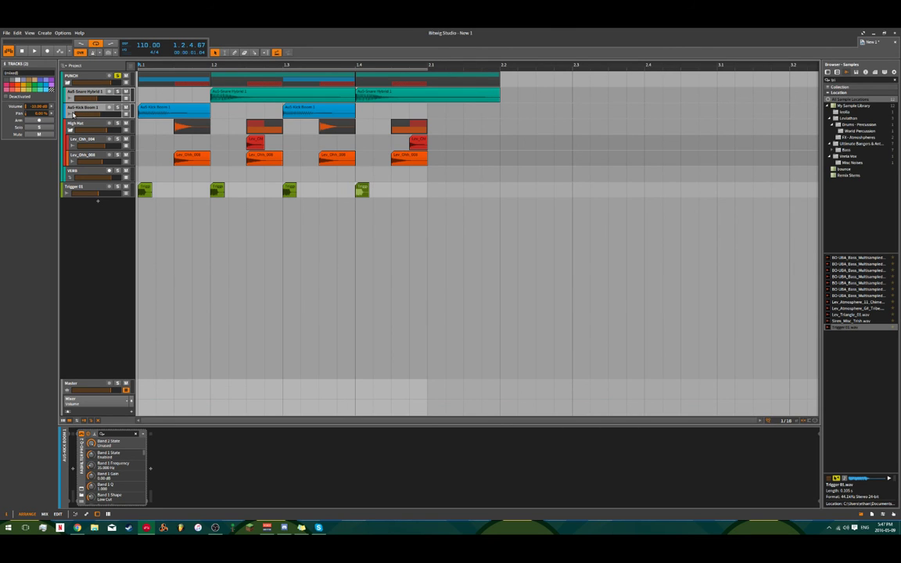
{"action": "left_click", "coordinate": [81, 76]}
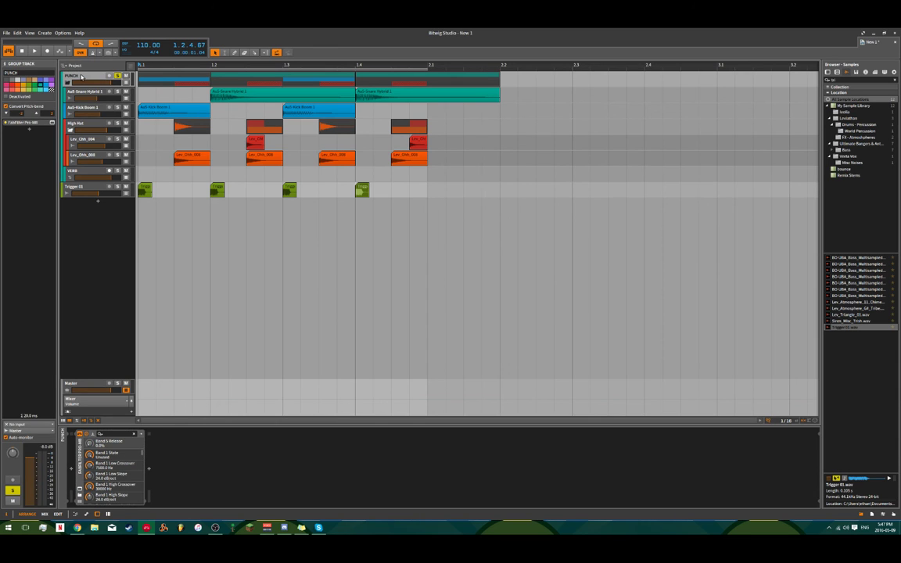
- Move the VERB effect track out of the PUNCH group to just above Master and rename it DRUM VERB
{"action": "left_click_drag", "start_coordinate": [87, 169], "coordinate": [77, 341]}
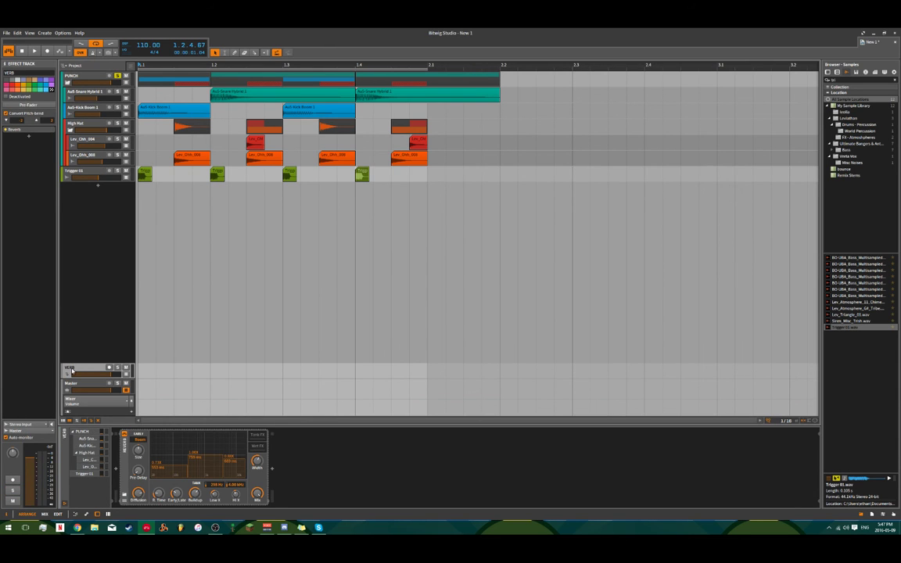
{"action": "double_click", "coordinate": [70, 369]}
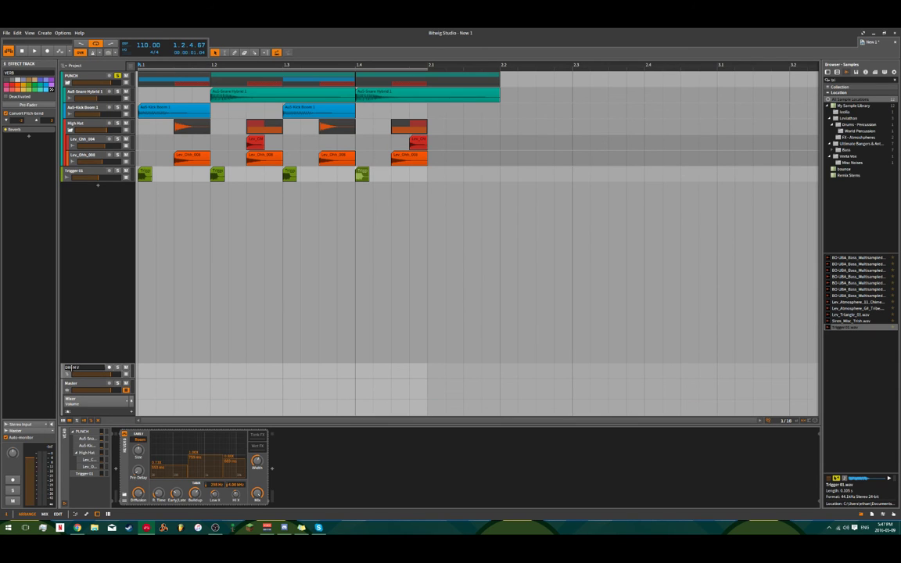
{"action": "key", "text": "Return"}
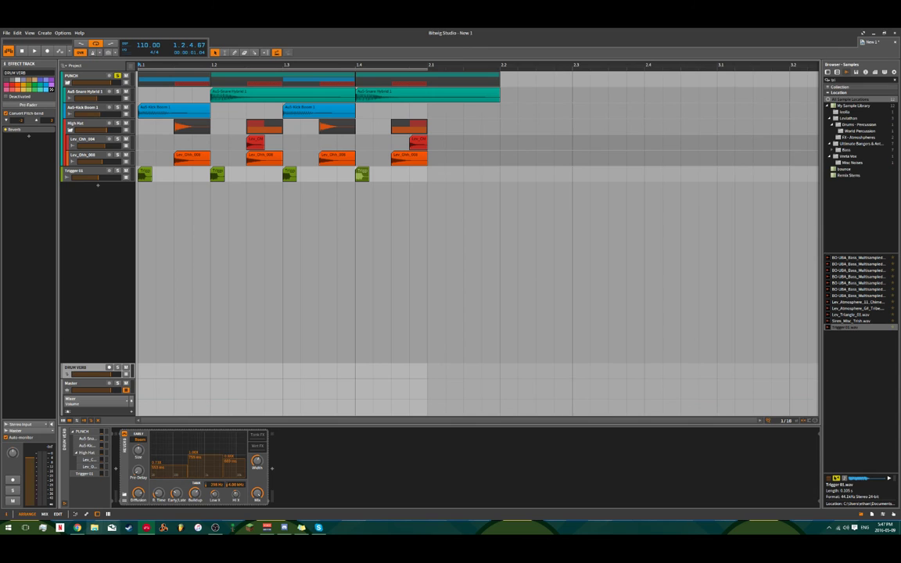
- Insert FabFilter Pro-Q 2 before the Reverb on the DRUM VERB track
{"action": "left_click", "coordinate": [116, 470]}
{"action": "type", "text": "q"}
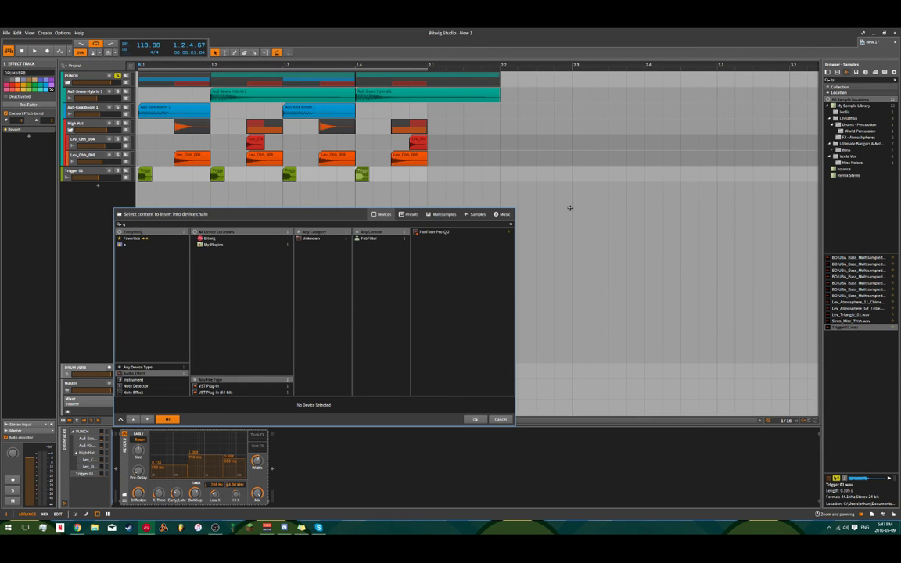
{"action": "double_click", "coordinate": [454, 233]}
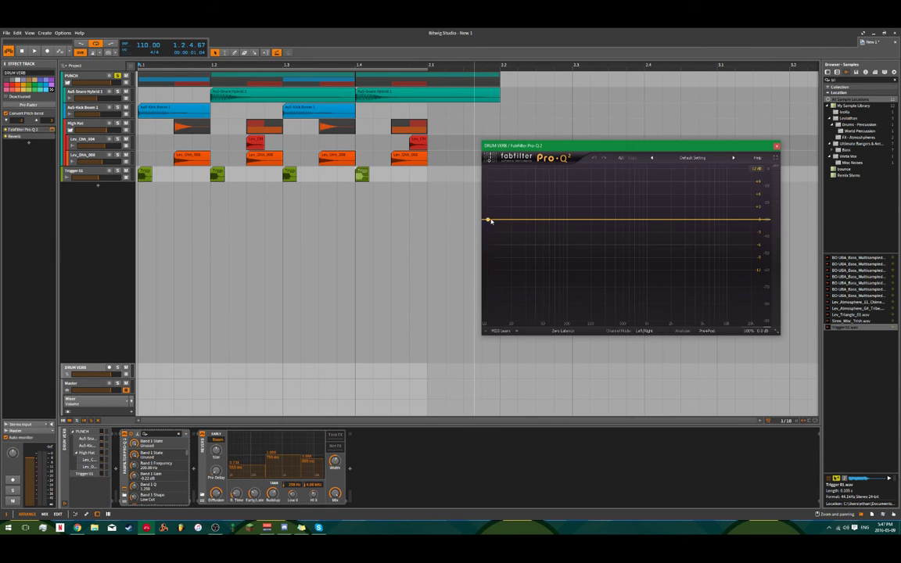
- Add a 24 dB/oct low cut at 350 Hz in the DRUM VERB equalizer and close the plug-in window
{"action": "left_click", "coordinate": [490, 222]}
{"action": "left_click", "coordinate": [505, 306]}
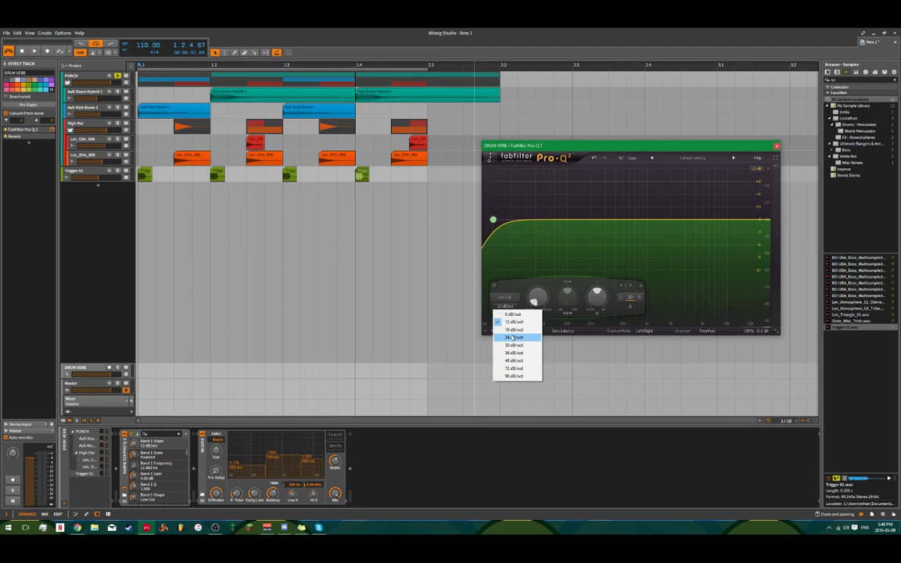
{"action": "left_click", "coordinate": [513, 337]}
{"action": "double_click", "coordinate": [538, 300]}
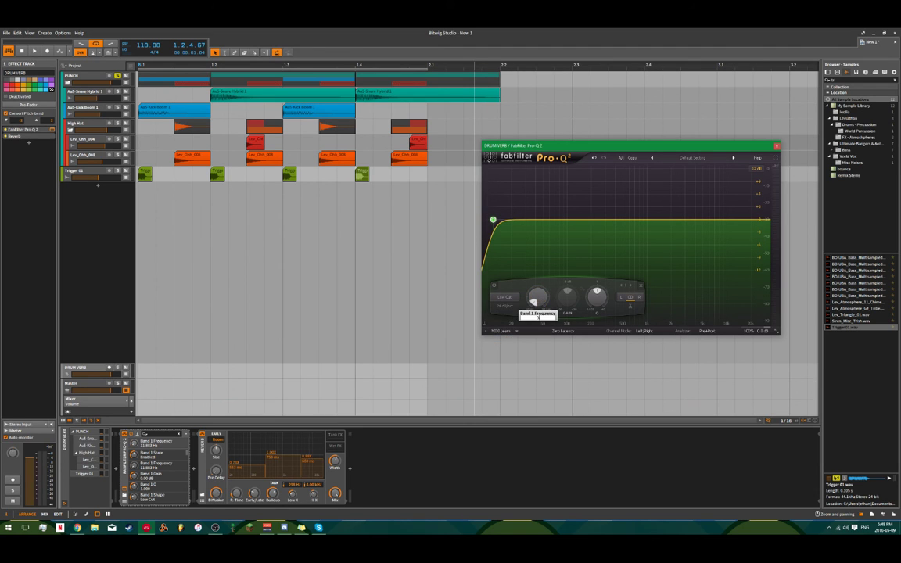
{"action": "type", "text": "350"}
{"action": "key", "text": "Return"}
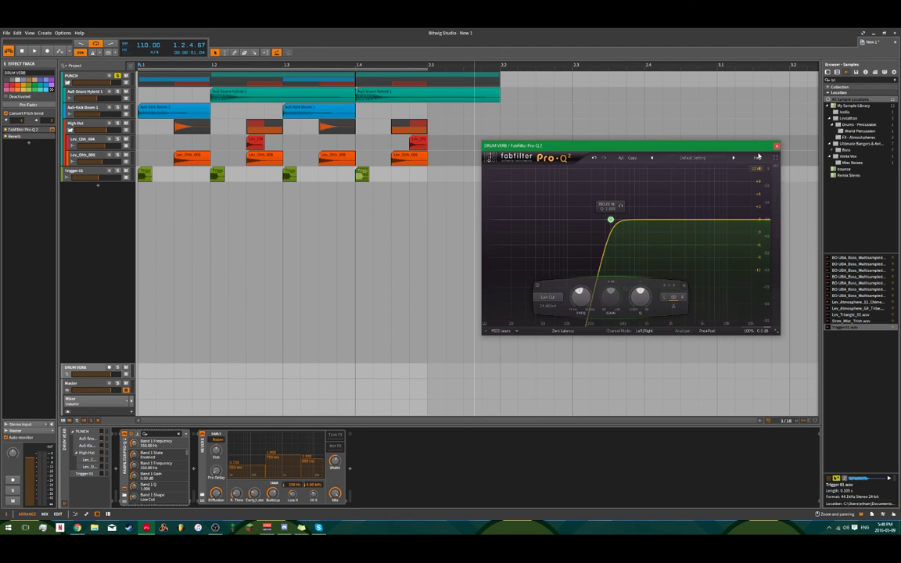
{"action": "left_click", "coordinate": [777, 147]}
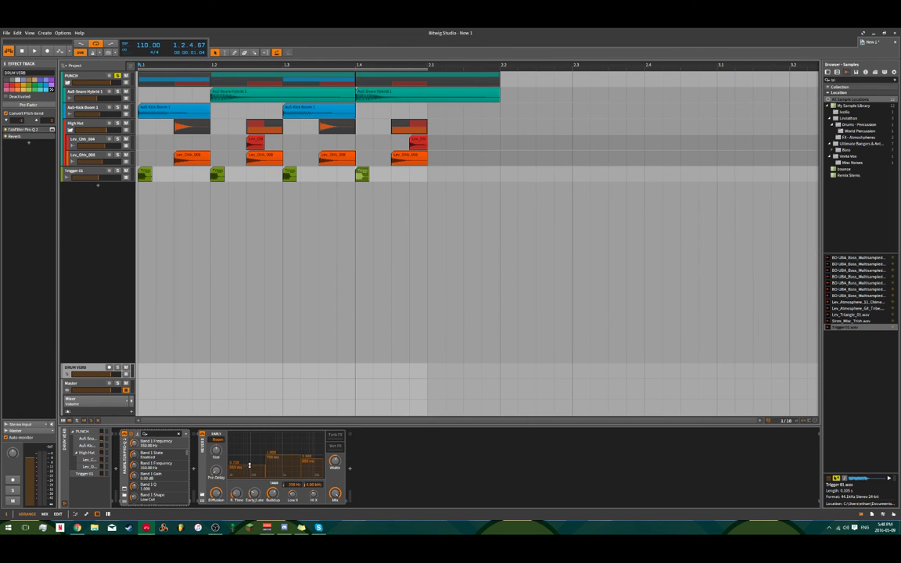
- Reduce the Reverb's low band with its crossover at 333 Hz, and raise the PUNCH group's send to DRUM VERB while auditioning the loop
{"action": "left_click_drag", "start_coordinate": [250, 465], "coordinate": [248, 471]}
{"action": "left_click", "coordinate": [75, 76]}
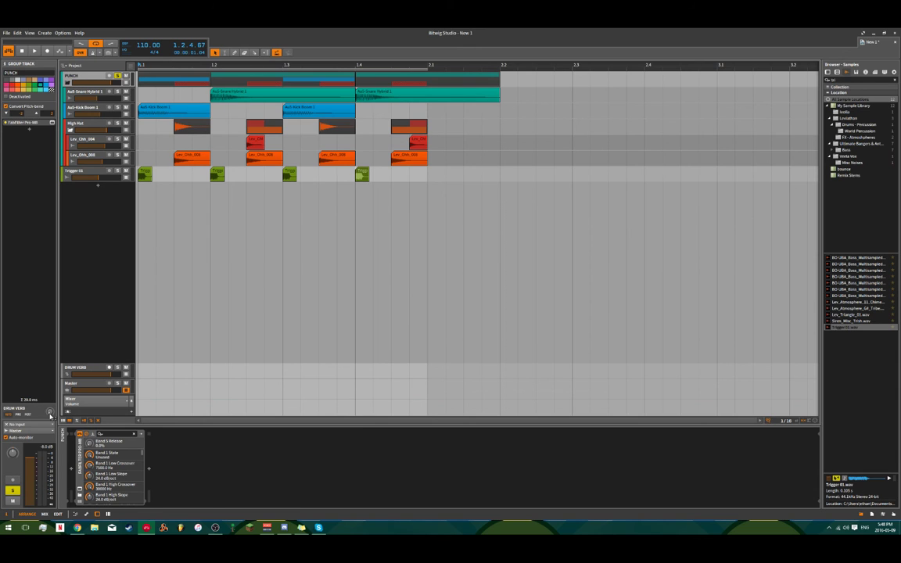
{"action": "key", "text": "space"}
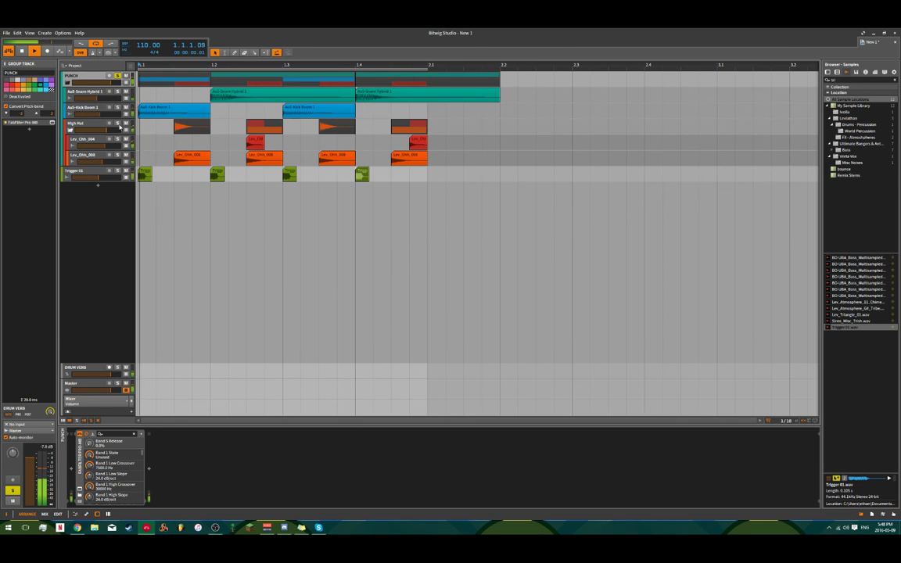
{"action": "key", "text": "space"}
- Lower the DRUM VERB track's volume and fine-tune it while the loop plays
{"action": "left_click", "coordinate": [86, 376]}
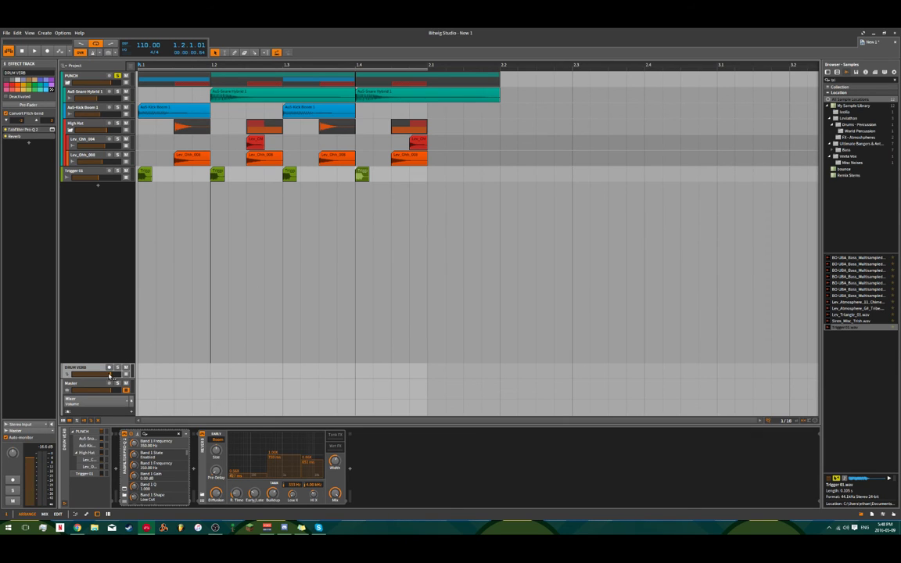
{"action": "left_click_drag", "start_coordinate": [109, 376], "coordinate": [96, 376]}
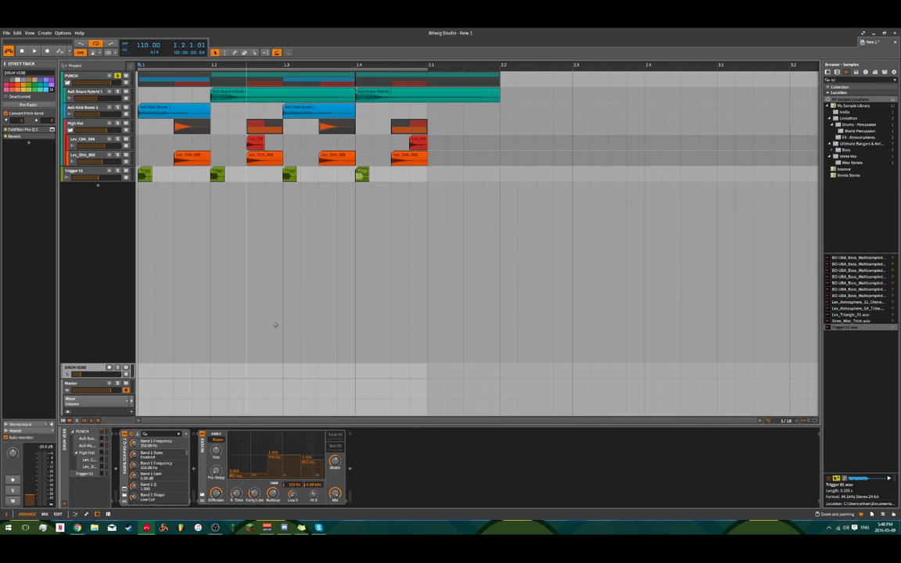
{"action": "key", "text": "space"}
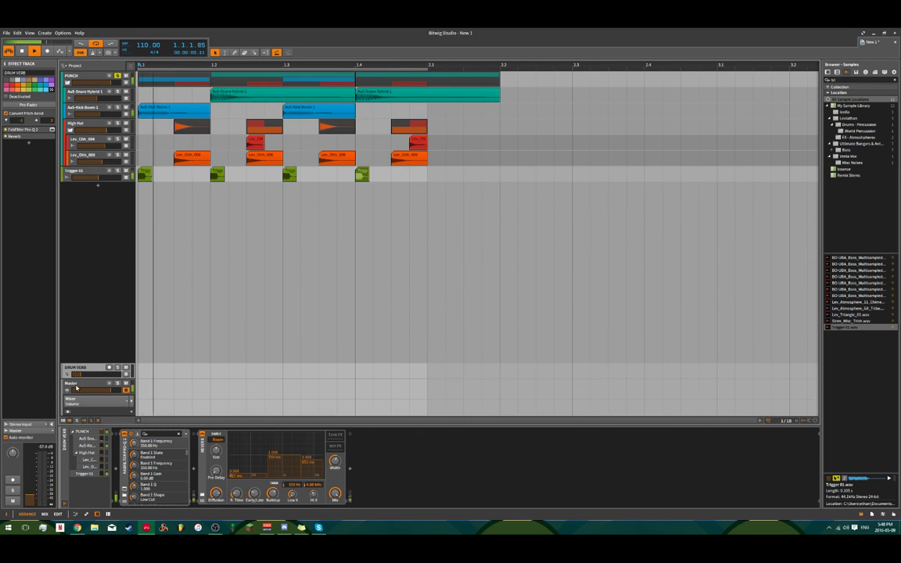
{"action": "mouse_move", "coordinate": [89, 374]}
{"action": "left_mouse_down"}
{"action": "mouse_move", "coordinate": [103, 374]}
{"action": "mouse_move", "coordinate": [85, 374]}
{"action": "left_mouse_up"}
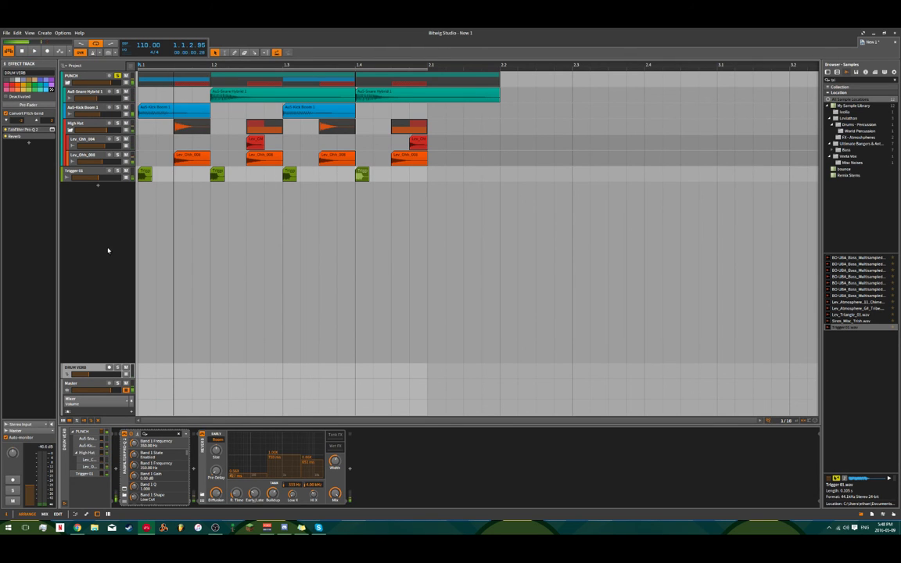
- Compare the loop with DRUM VERB muted and unmuted, and raise its volume slightly
{"action": "left_click", "coordinate": [125, 125]}
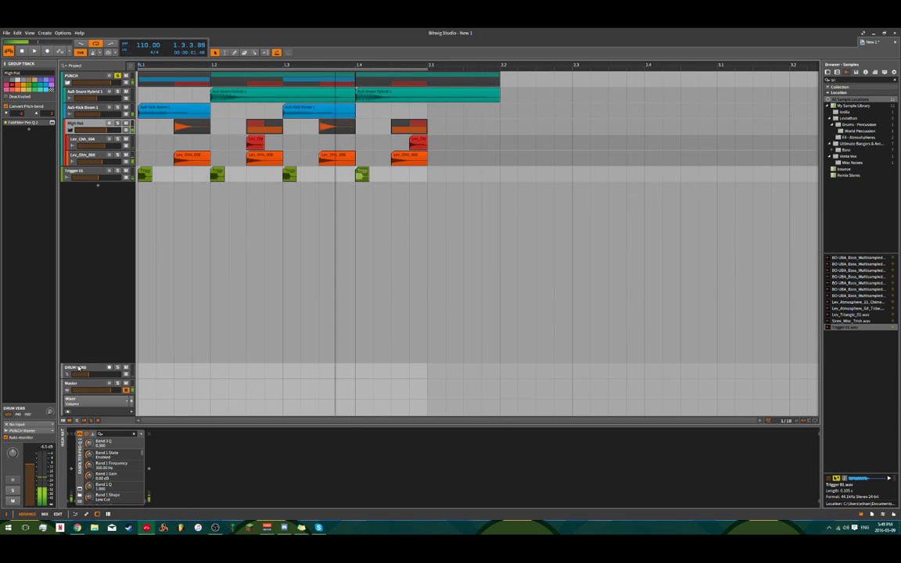
{"action": "left_click", "coordinate": [78, 368]}
{"action": "key", "text": "space"}
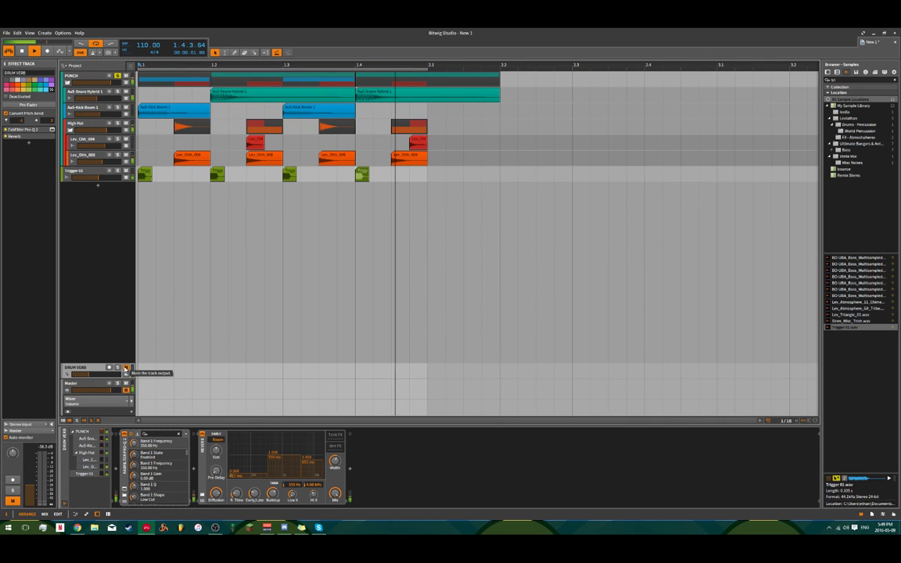
{"action": "key", "text": "space"}
{"action": "left_click", "coordinate": [125, 368]}
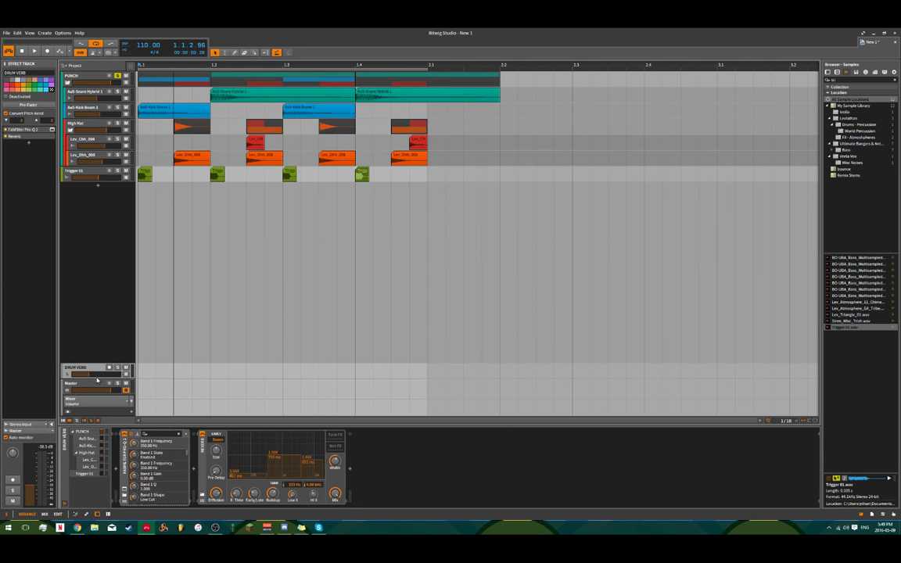
{"action": "key", "text": "space"}
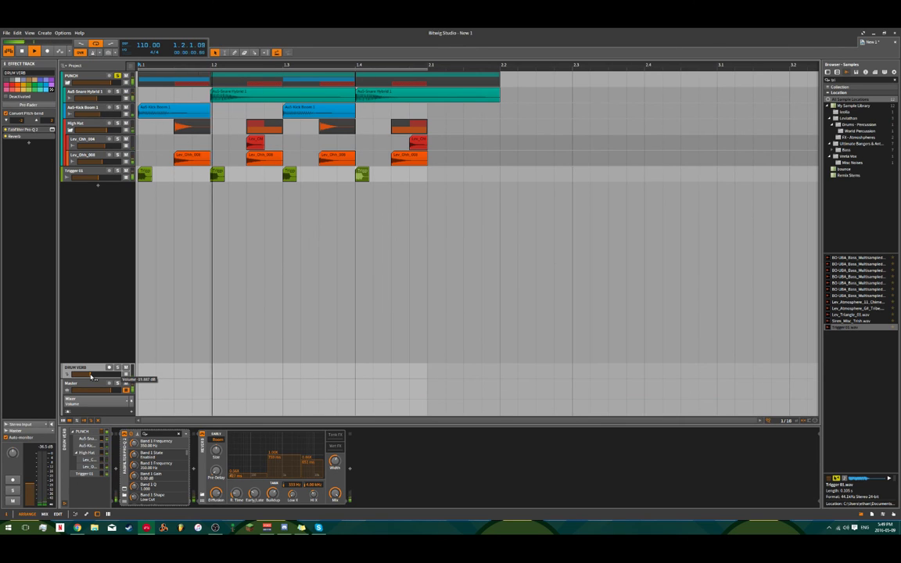
{"action": "key", "text": "space"}
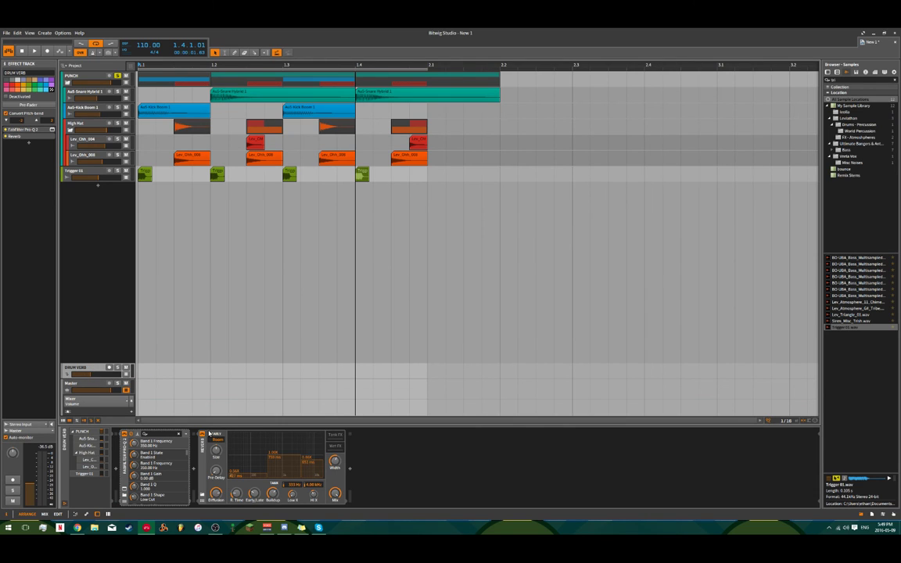
{"action": "left_click", "coordinate": [368, 481]}
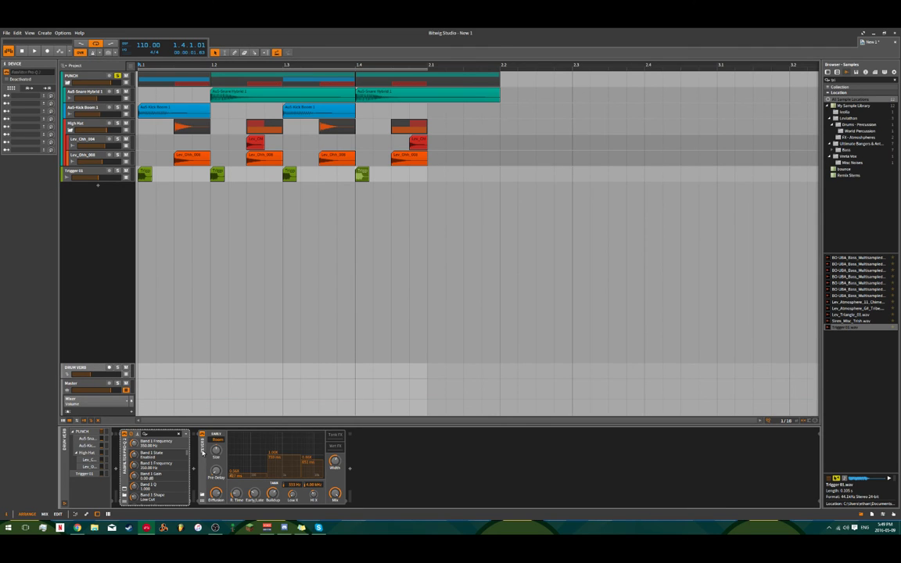
{"action": "left_click", "coordinate": [201, 452]}
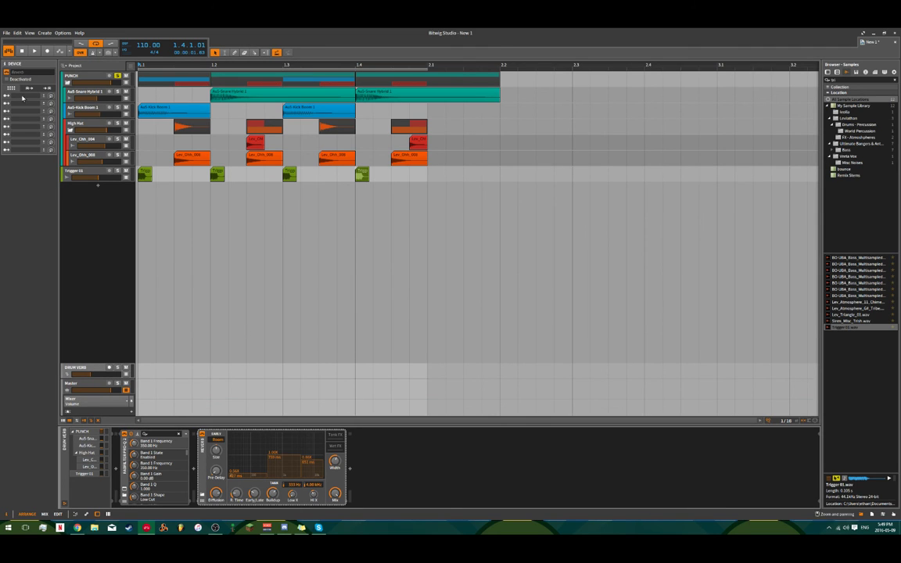
{"action": "left_click", "coordinate": [82, 369]}
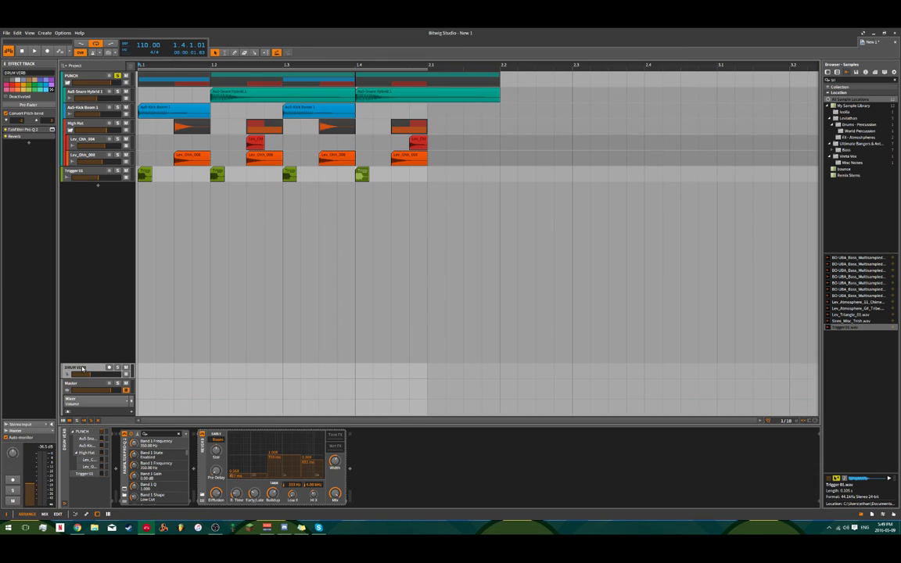
{"action": "left_click", "coordinate": [31, 429]}
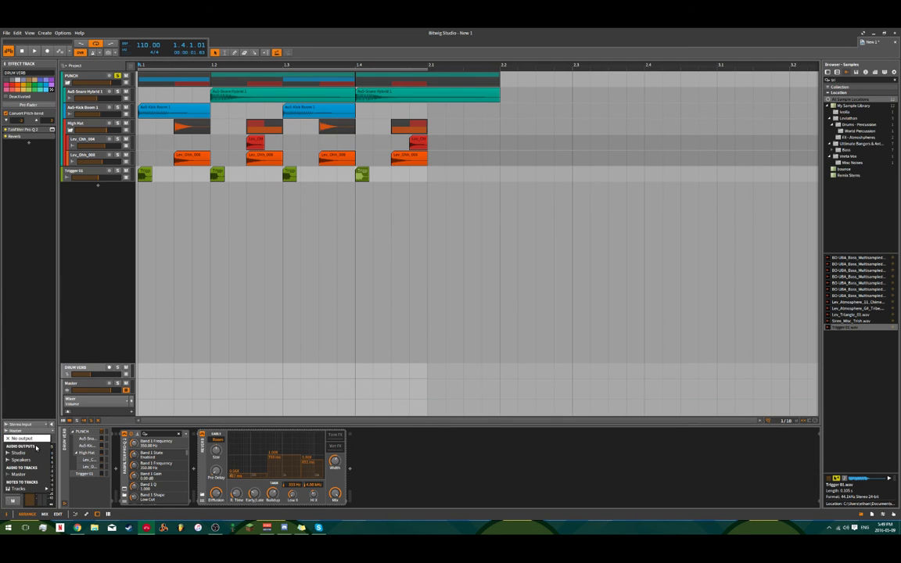
{"action": "left_click", "coordinate": [71, 340]}
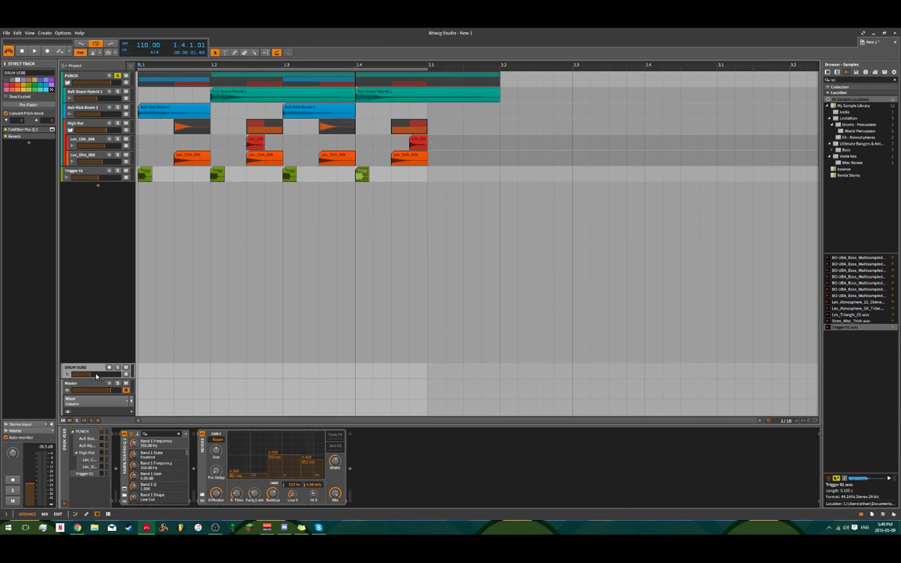
- Set the DRUM VERB equalizer's channel mode to Mid/Side and close the plug-in window
{"action": "left_click", "coordinate": [123, 491]}
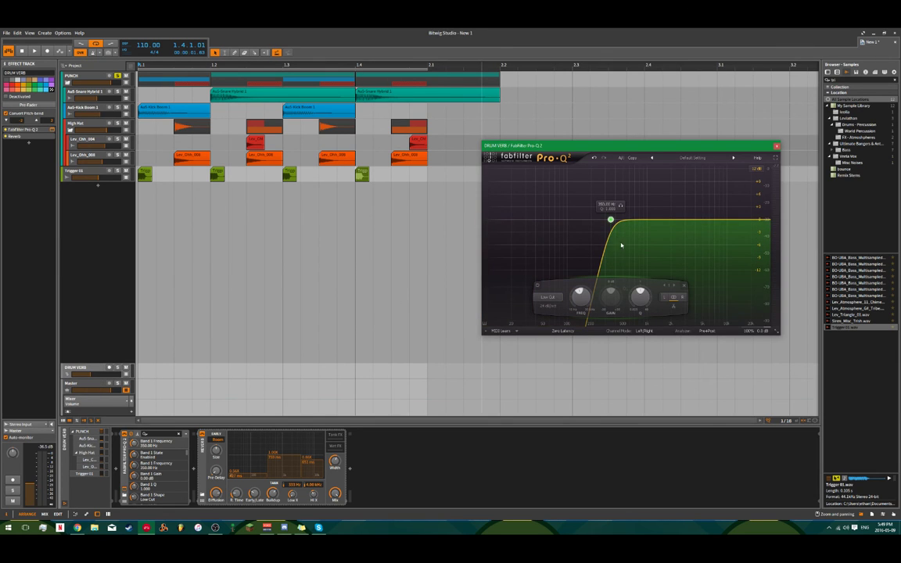
{"action": "left_click", "coordinate": [645, 332]}
{"action": "left_click", "coordinate": [649, 348]}
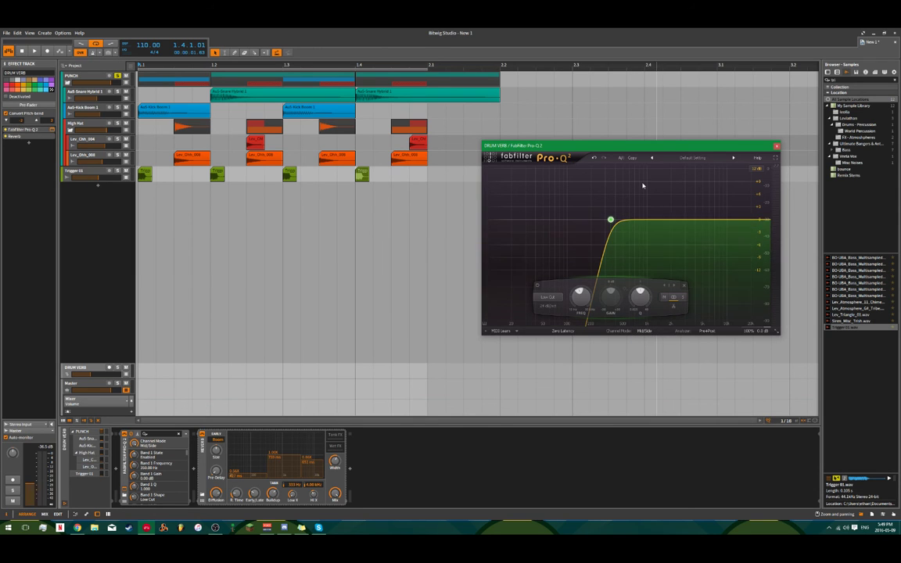
{"action": "left_click_drag", "start_coordinate": [671, 144], "coordinate": [590, 152]}
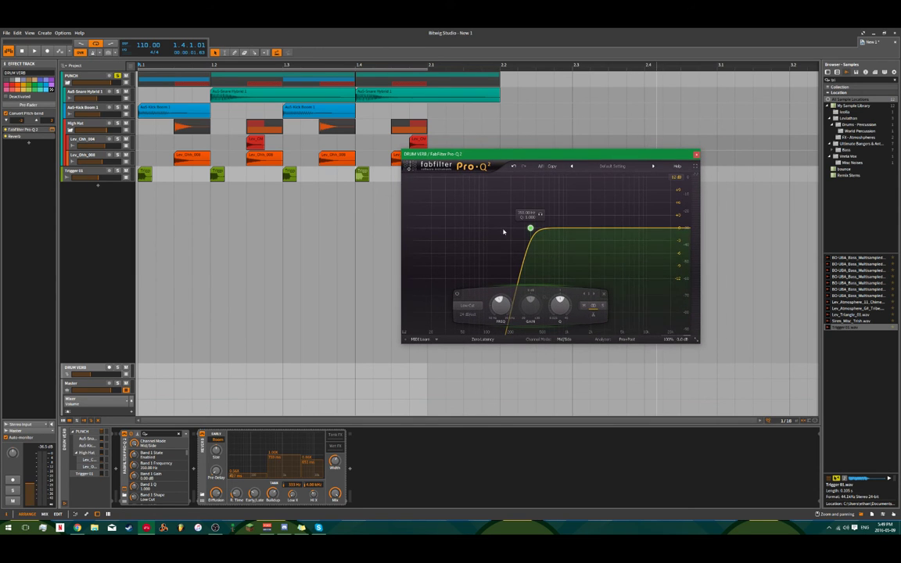
{"action": "left_click_drag", "start_coordinate": [525, 155], "coordinate": [308, 187]}
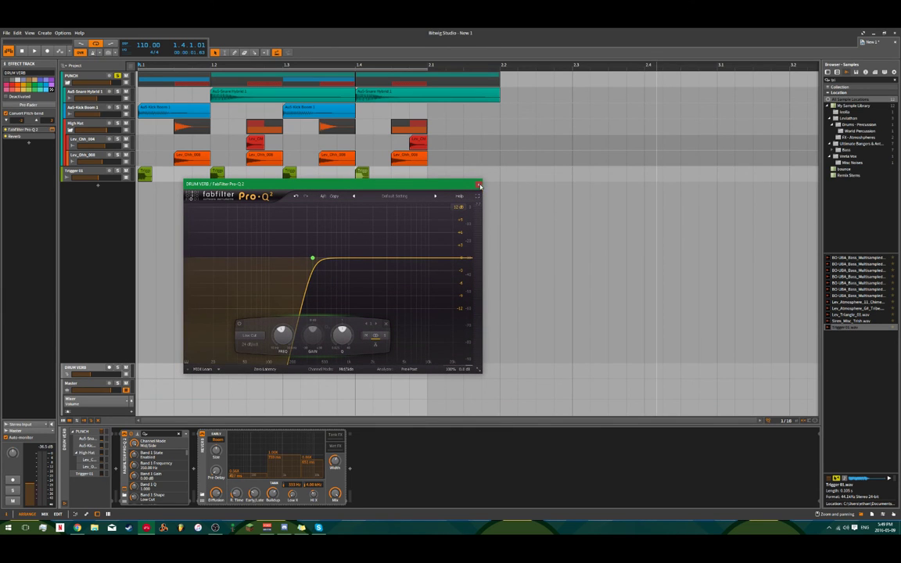
{"action": "left_click", "coordinate": [479, 185]}
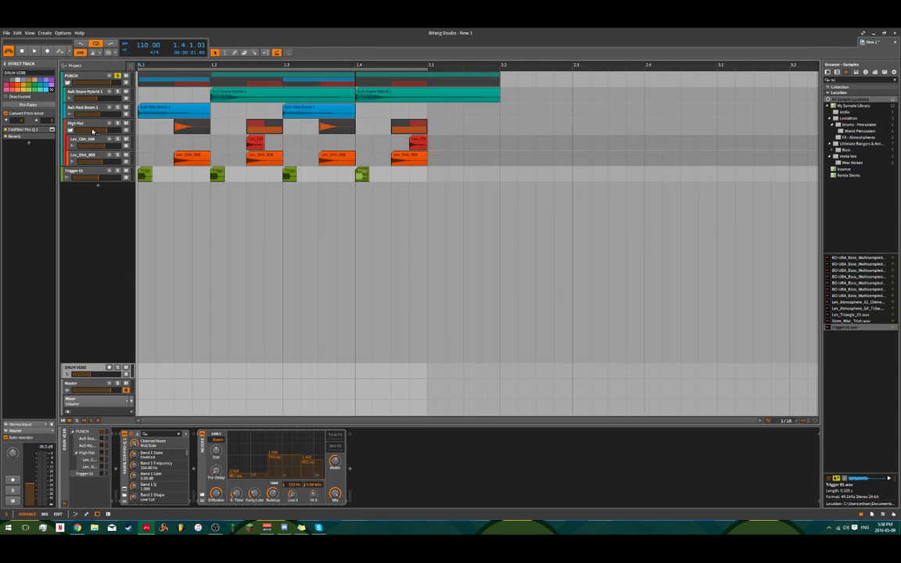
{"action": "key", "text": "space"}
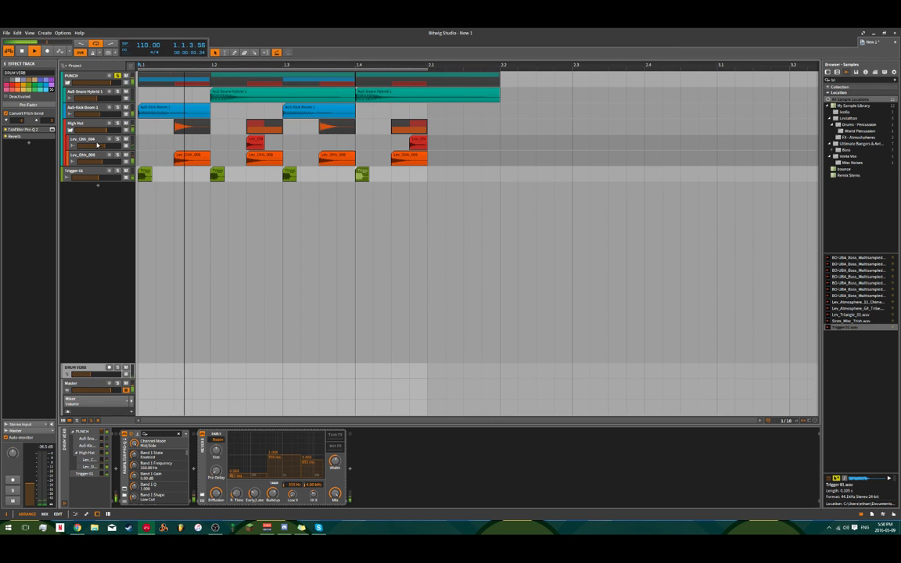
{"action": "key", "text": "space"}
{"action": "double_click", "coordinate": [89, 315]}
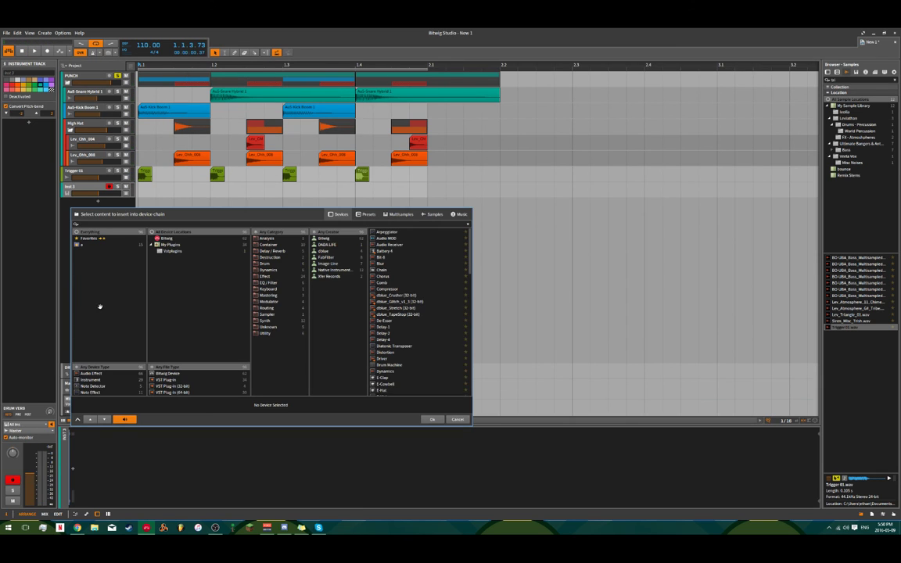
{"action": "key", "text": "Escape"}
- Create an effect track named DRUM TRAnsient and place it above DRUM VERB
{"action": "right_click", "coordinate": [71, 270]}
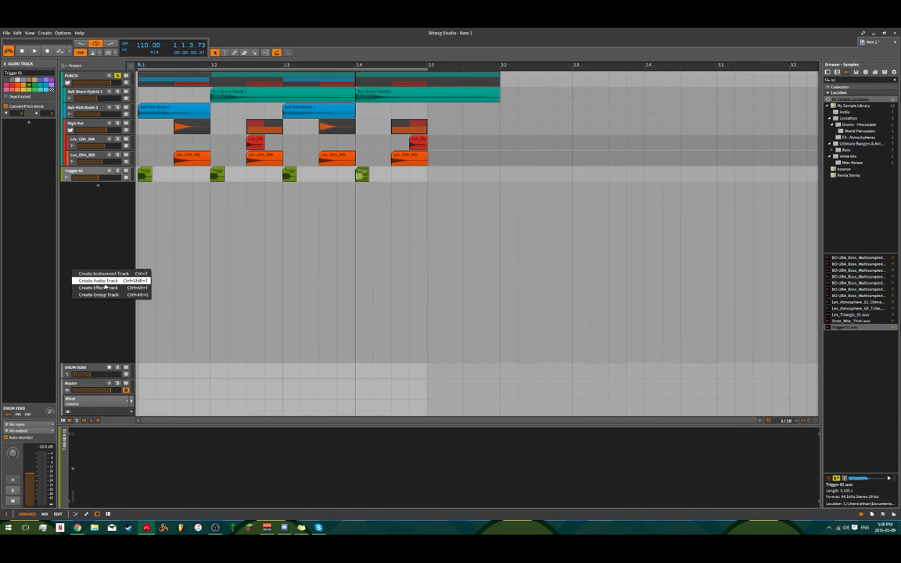
{"action": "left_click", "coordinate": [105, 288]}
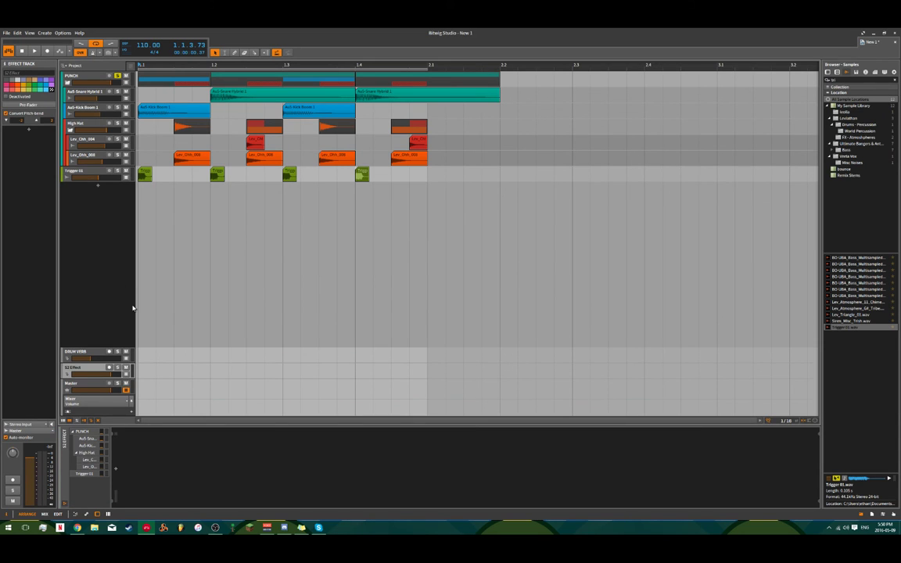
{"action": "key", "text": "ctrl+r"}
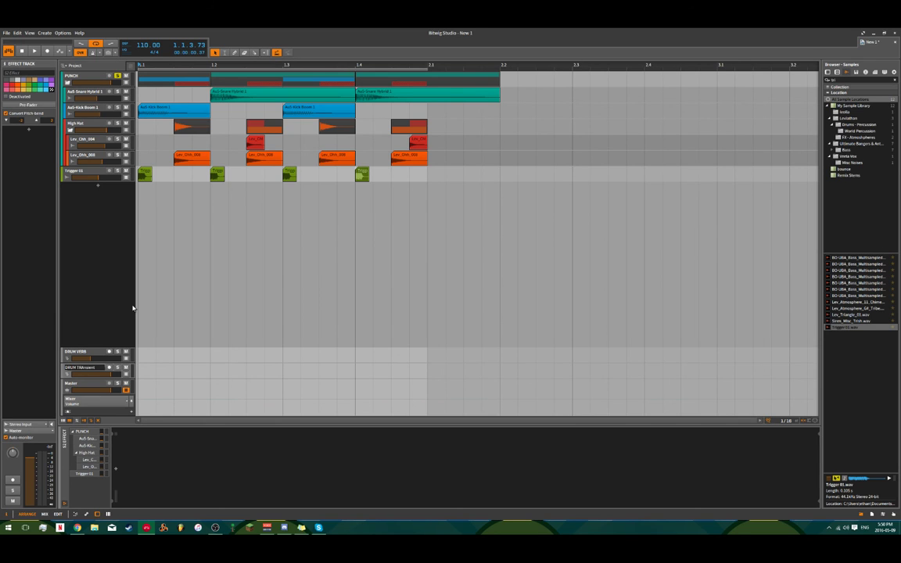
{"action": "type", "text": "DRUM TRAnsient"}
{"action": "key", "text": "Return"}
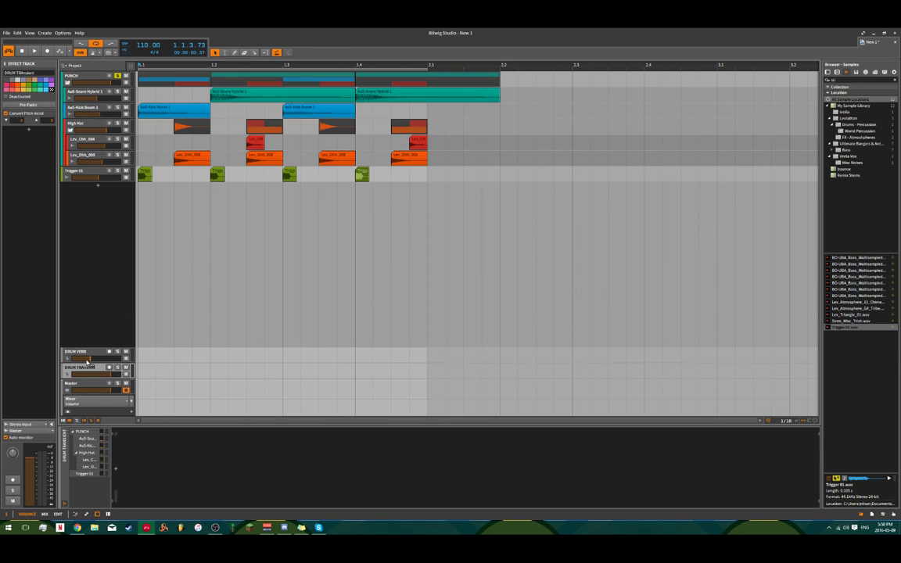
{"action": "left_click_drag", "start_coordinate": [82, 369], "coordinate": [94, 332]}
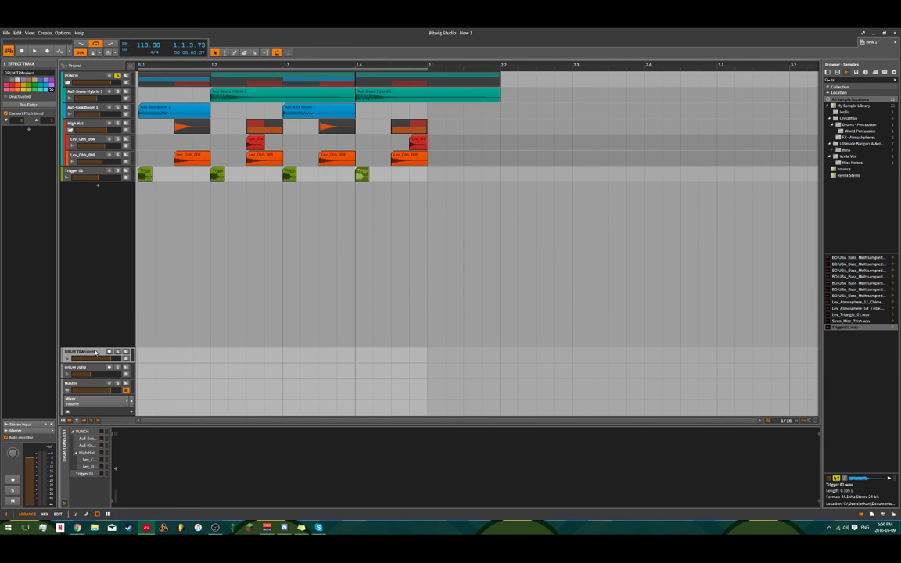
- Send the PUNCH group to DRUM TRAnsient and lower the effect track's volume while auditioning the loop
{"action": "left_click", "coordinate": [77, 77]}
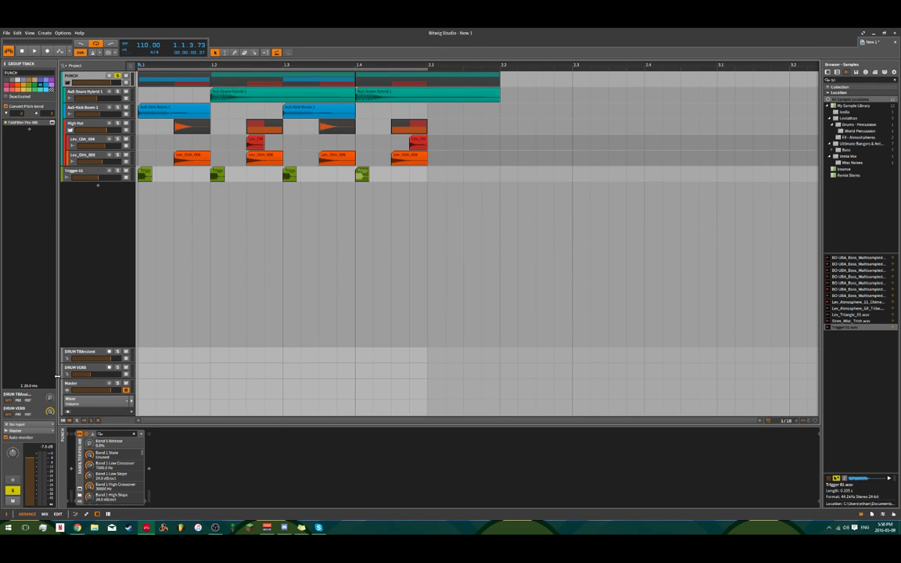
{"action": "left_click", "coordinate": [92, 353]}
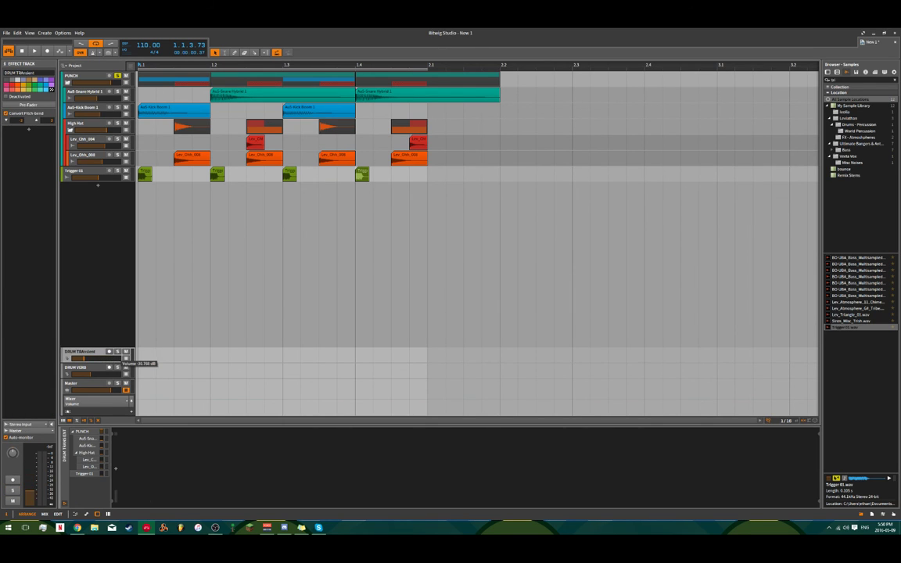
{"action": "left_click_drag", "start_coordinate": [92, 359], "coordinate": [89, 359]}
{"action": "key", "text": "space"}
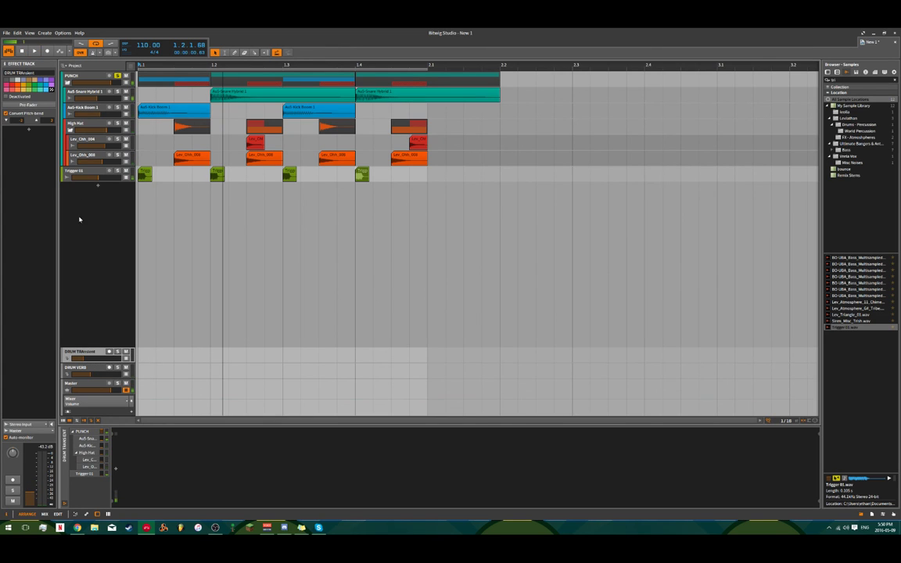
- Add FabFilter Pro-MB to the DRUM TRAnsient track and open its plug-in window
{"action": "left_click", "coordinate": [30, 130]}
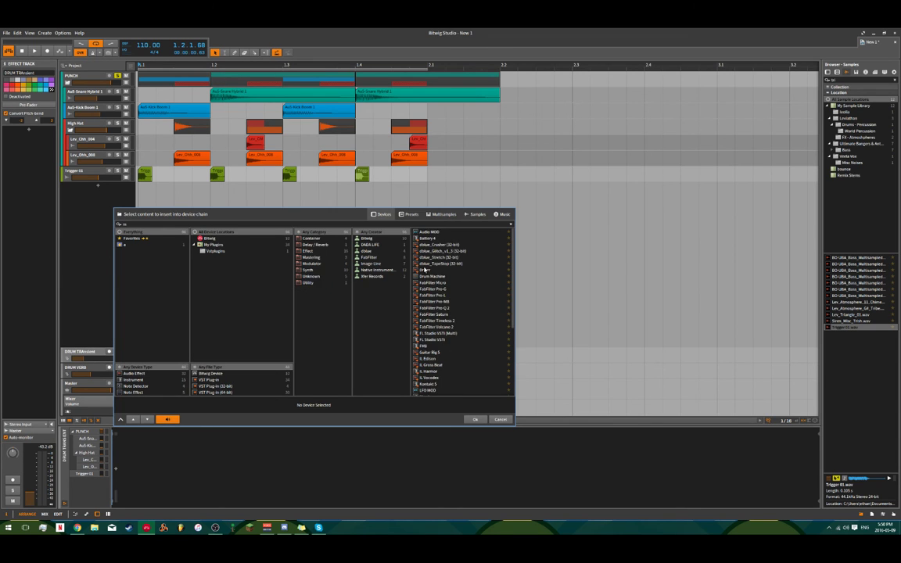
{"action": "type", "text": "mb"}
{"action": "double_click", "coordinate": [432, 232]}
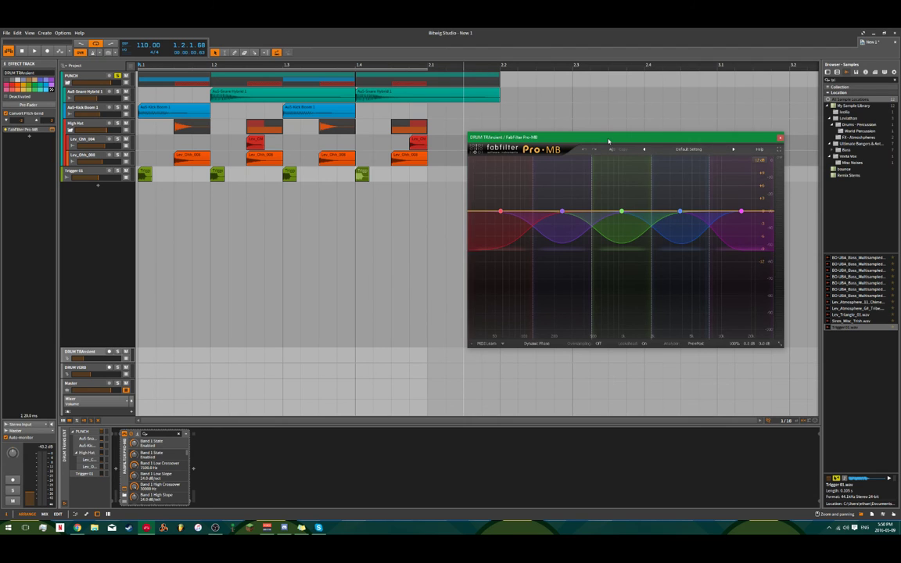
{"action": "left_click_drag", "start_coordinate": [608, 140], "coordinate": [545, 150]}
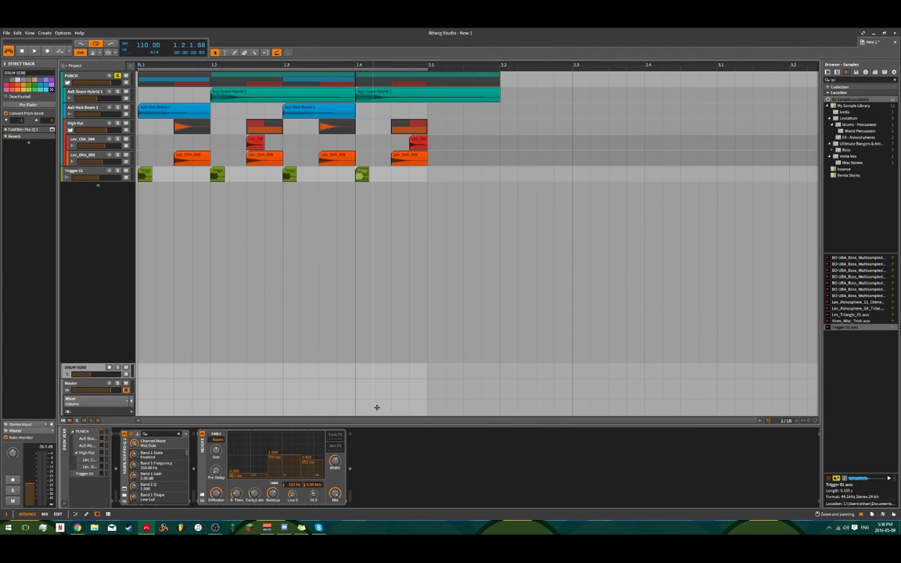
{"action": "key", "text": "ctrl+z"}
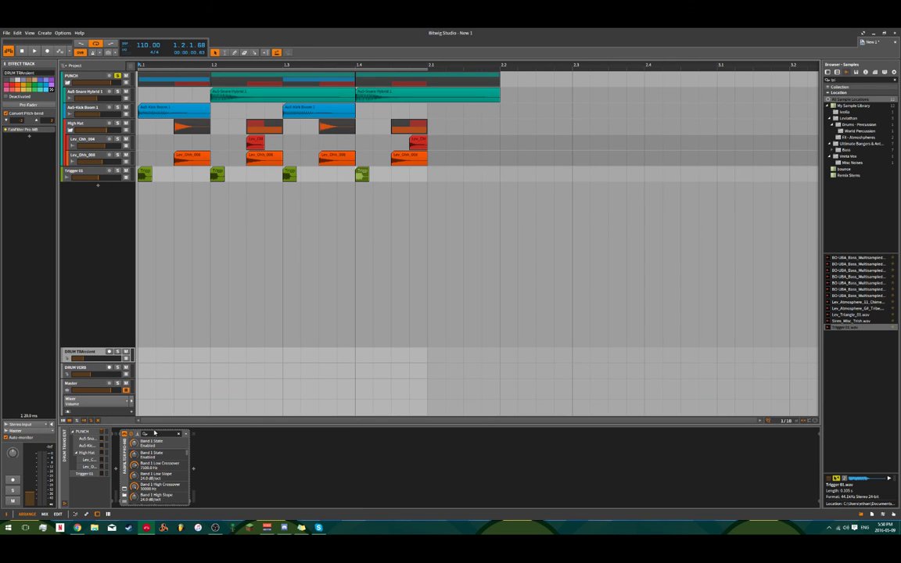
{"action": "left_click", "coordinate": [125, 489]}
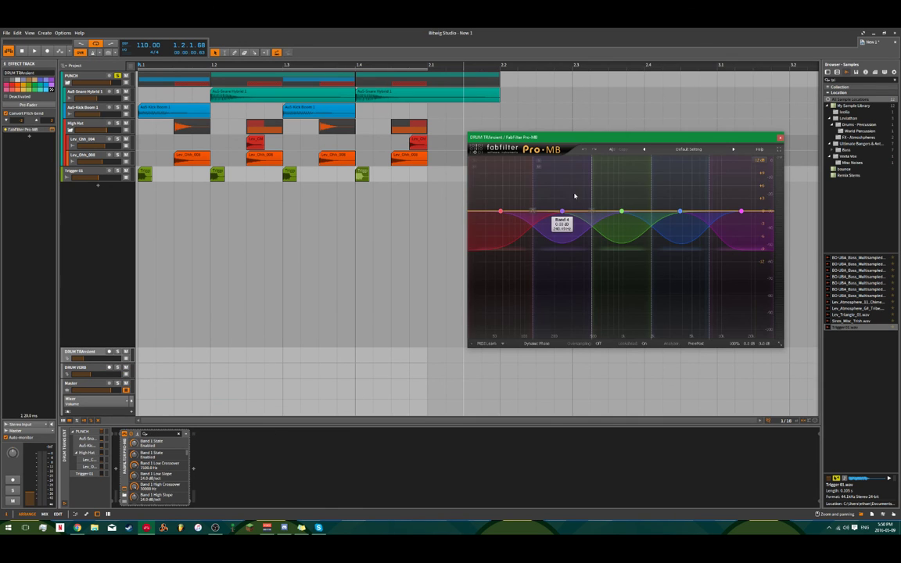
- Delete all Pro-MB bands except the lowest and stretch that band across the full frequency range
{"action": "left_click_drag", "start_coordinate": [557, 185], "coordinate": [755, 257]}
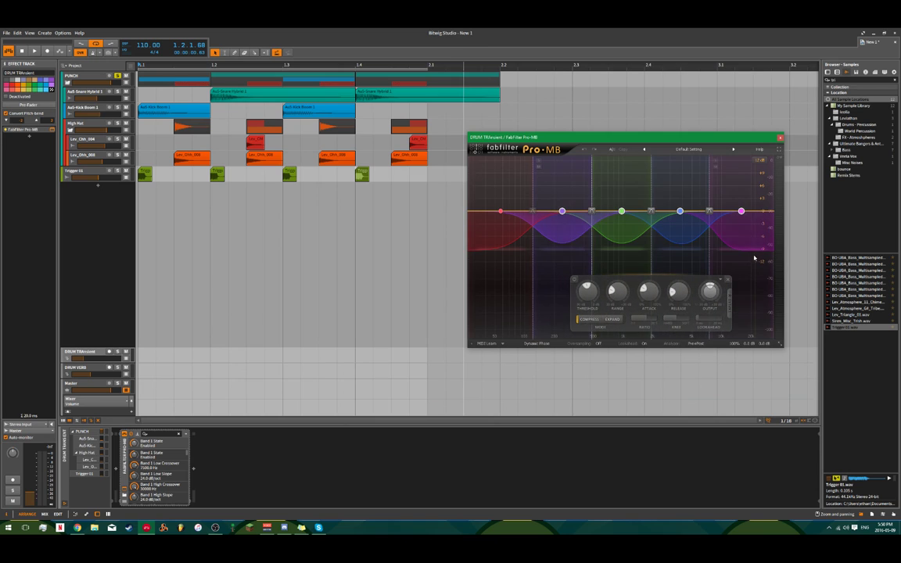
{"action": "left_click", "coordinate": [727, 281]}
{"action": "left_click_drag", "start_coordinate": [532, 211], "coordinate": [797, 222]}
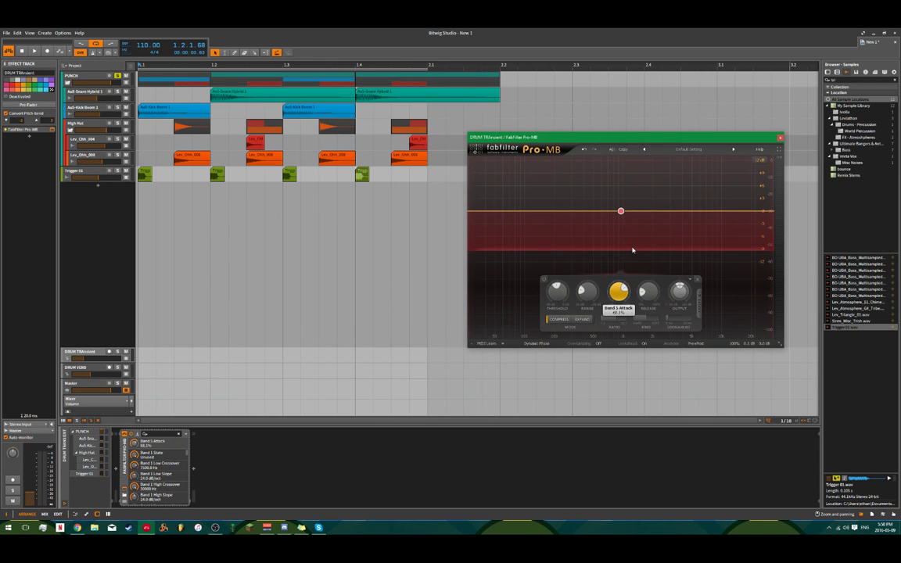
- Set the band's release to 0% and attack to 85.3%, and lower its threshold while the loop plays
{"action": "left_click_drag", "start_coordinate": [649, 292], "coordinate": [641, 404]}
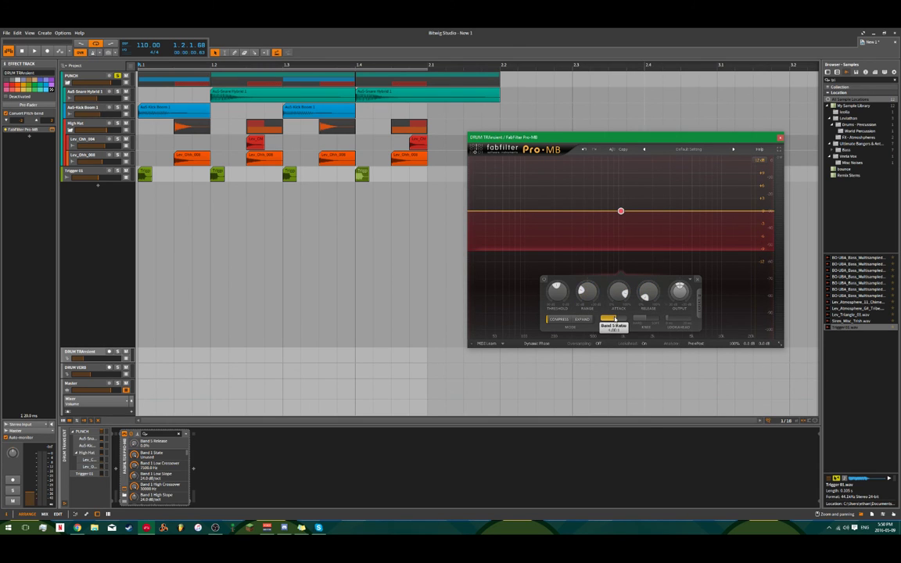
{"action": "key", "text": "space"}
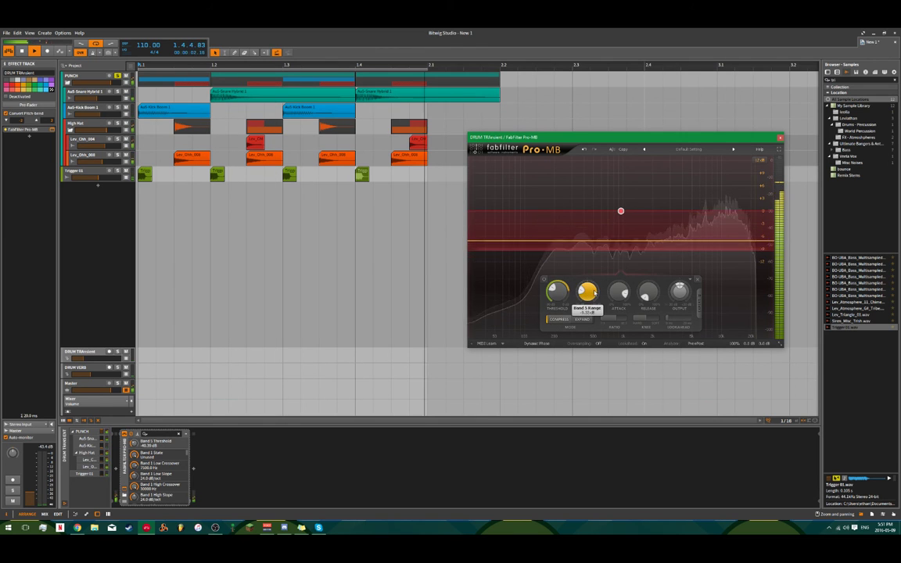
{"action": "left_click", "coordinate": [617, 300]}
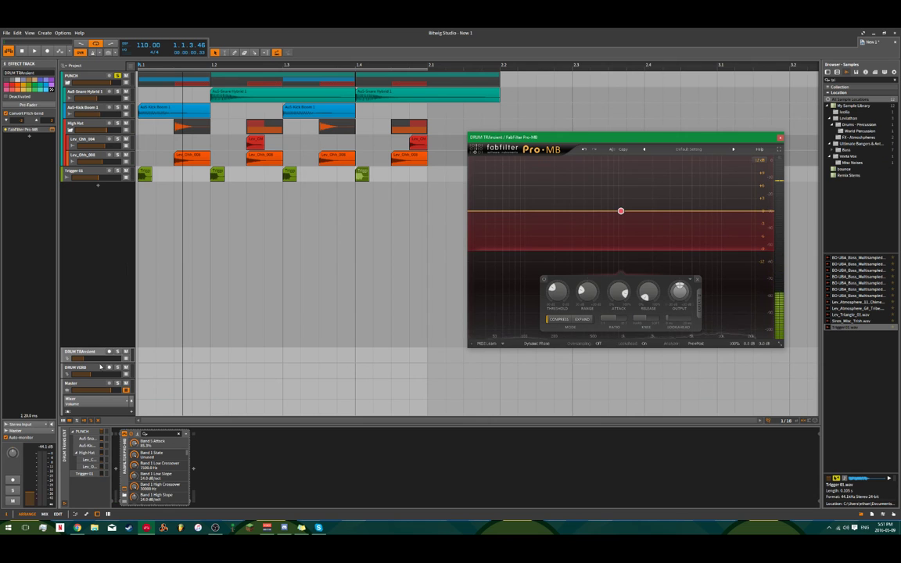
- Raise DRUM TRAnsient's volume, lower the band's threshold further and set its range to about -14 dB during playback
{"action": "key", "text": "space"}
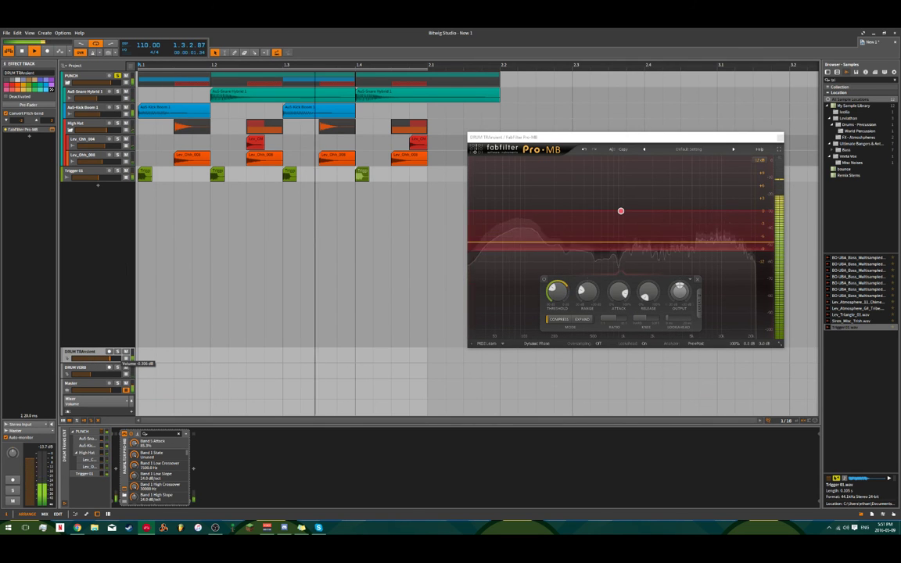
{"action": "mouse_move", "coordinate": [558, 290]}
{"action": "left_mouse_down"}
{"action": "mouse_move", "coordinate": [571, 334]}
{"action": "mouse_move", "coordinate": [630, 318]}
{"action": "mouse_move", "coordinate": [566, 297]}
{"action": "left_mouse_up"}
{"action": "scroll", "coordinate": [562, 295], "scroll_direction": "up", "scroll_amount": 5}
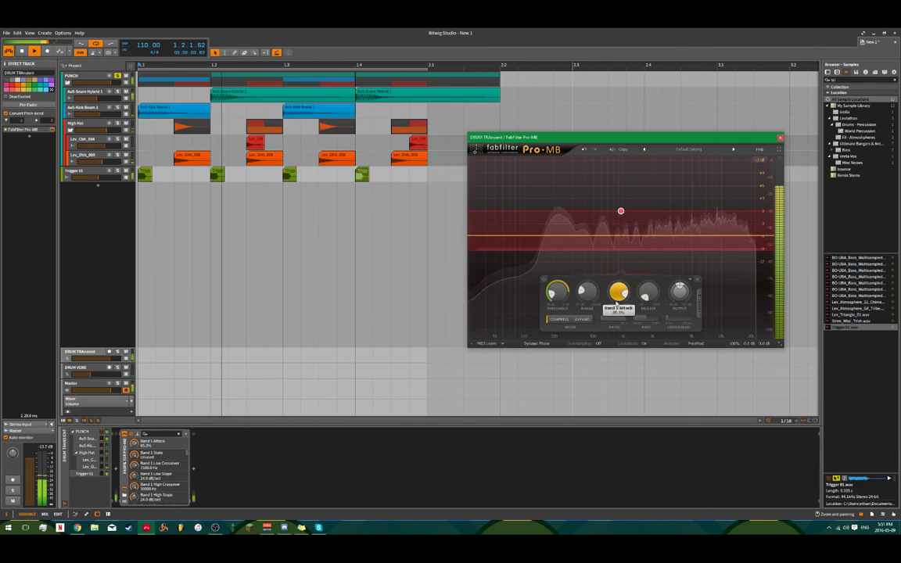
{"action": "left_click_drag", "start_coordinate": [622, 296], "coordinate": [591, 291]}
- Compare DRUM TRAnsient soloed and unsoloed, then restore the PUNCH solo and lower DRUM TRAnsient's volume
{"action": "left_click", "coordinate": [118, 351]}
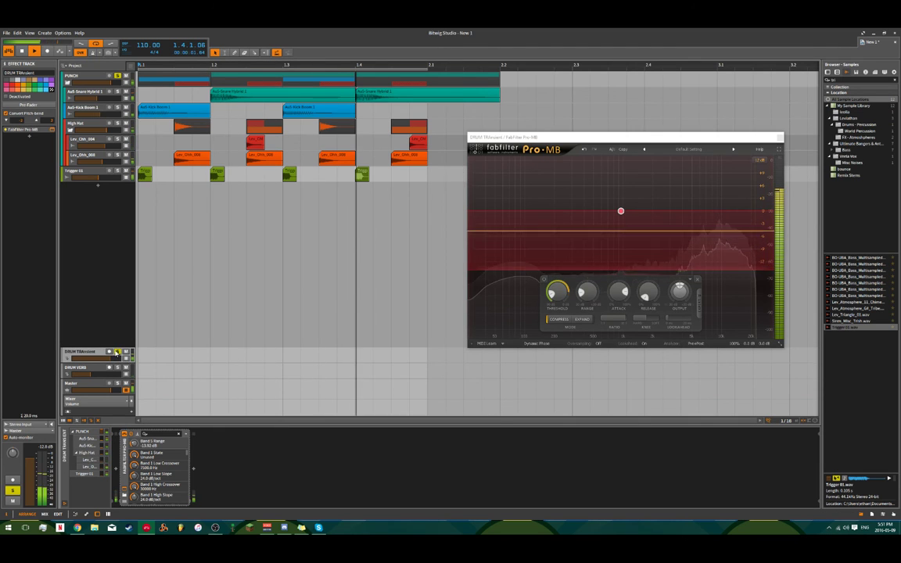
{"action": "left_click", "coordinate": [117, 351]}
{"action": "left_click", "coordinate": [118, 352]}
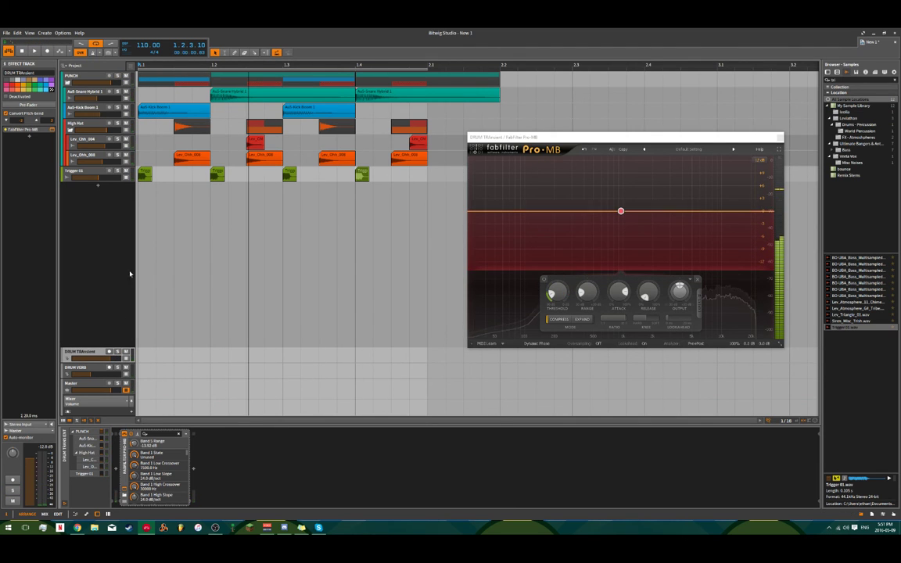
{"action": "left_click", "coordinate": [117, 92]}
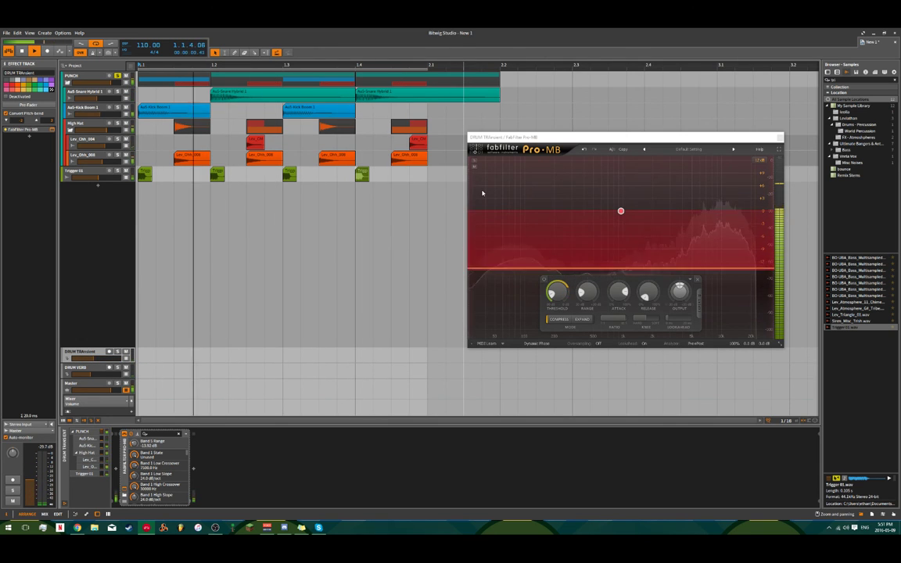
- Insert a Bitwig Compressor before Pro-MB on the DRUM TRAnsient track
{"action": "left_click", "coordinate": [119, 472]}
{"action": "type", "text": "com"}
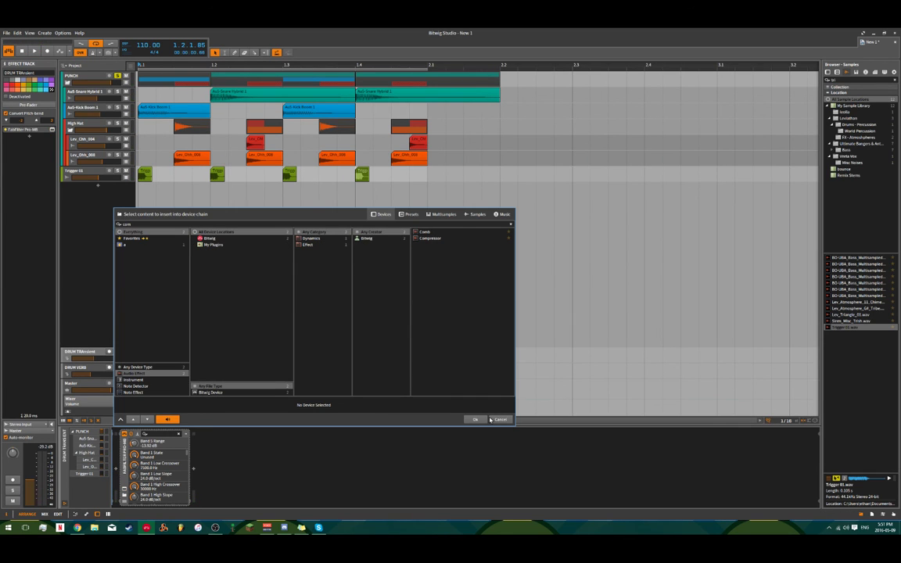
{"action": "double_click", "coordinate": [428, 238]}
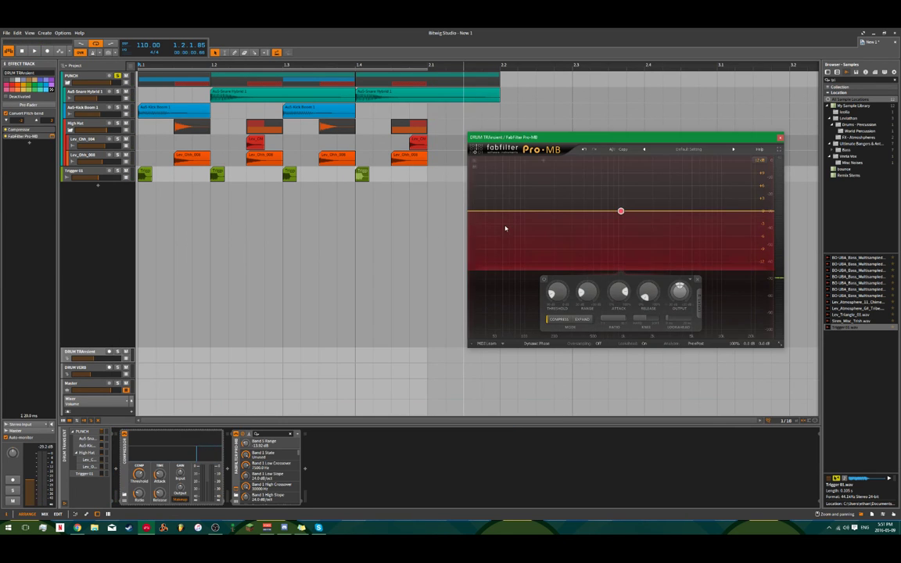
- Deactivate Pro-MB on DRUM TRAnsient and audition the loop through the Compressor
{"action": "key", "text": "space"}
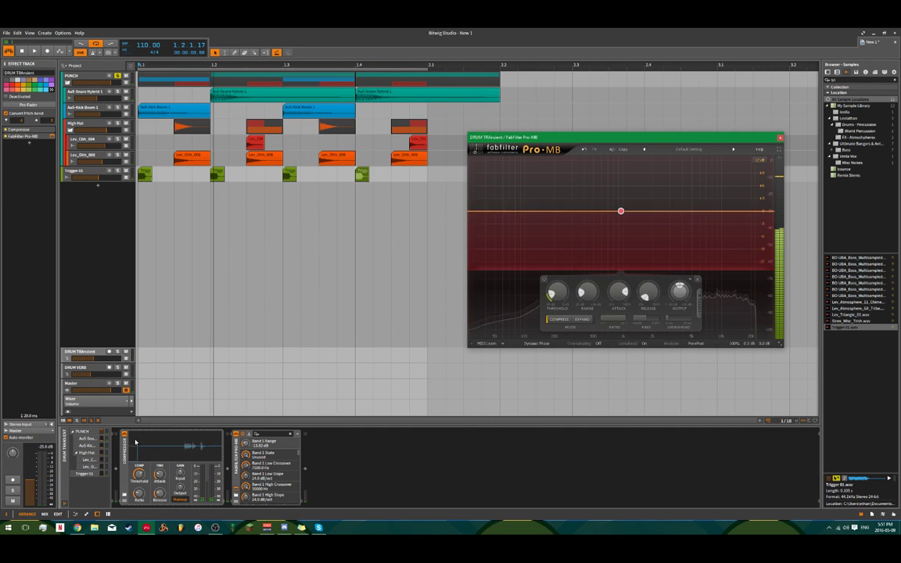
{"action": "left_click", "coordinate": [238, 434]}
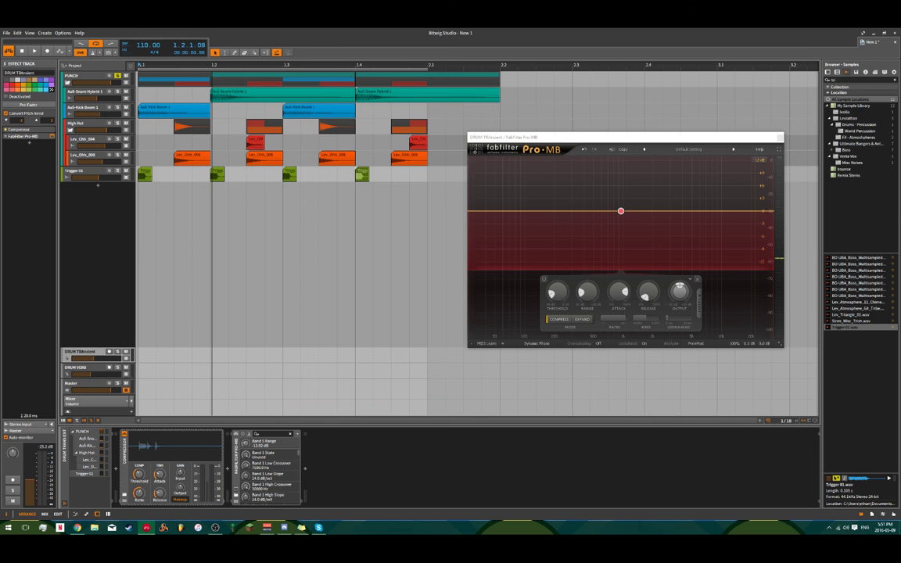
{"action": "key", "text": "space"}
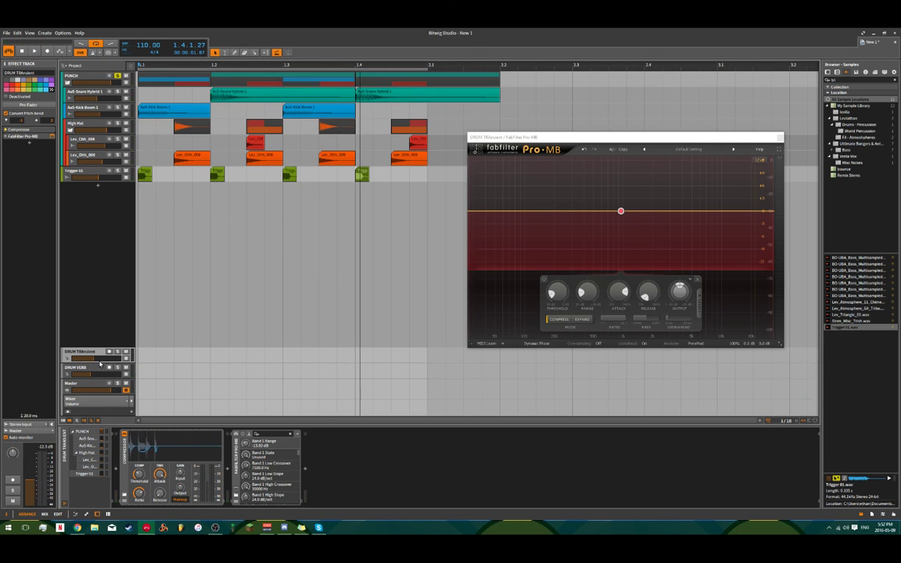
- Audition the Compressor, then deactivate it and reactivate Pro-MB on the DRUM TRAnsient track
{"action": "key", "text": "space"}
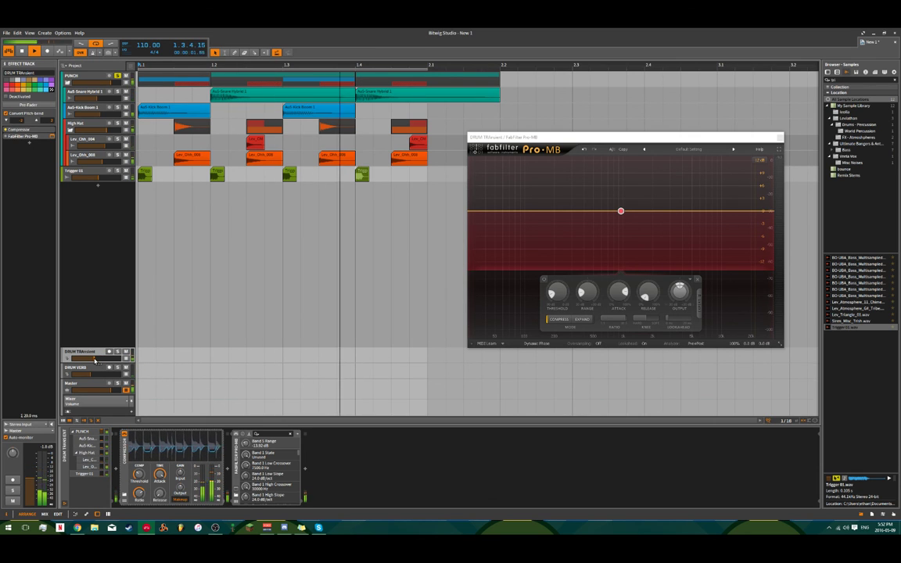
{"action": "key", "text": "space"}
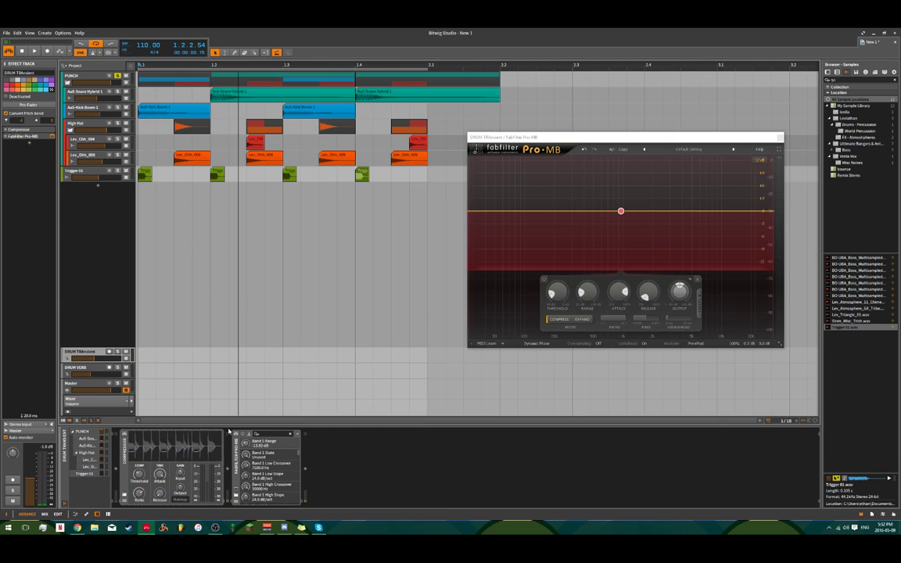
{"action": "key", "text": "space"}
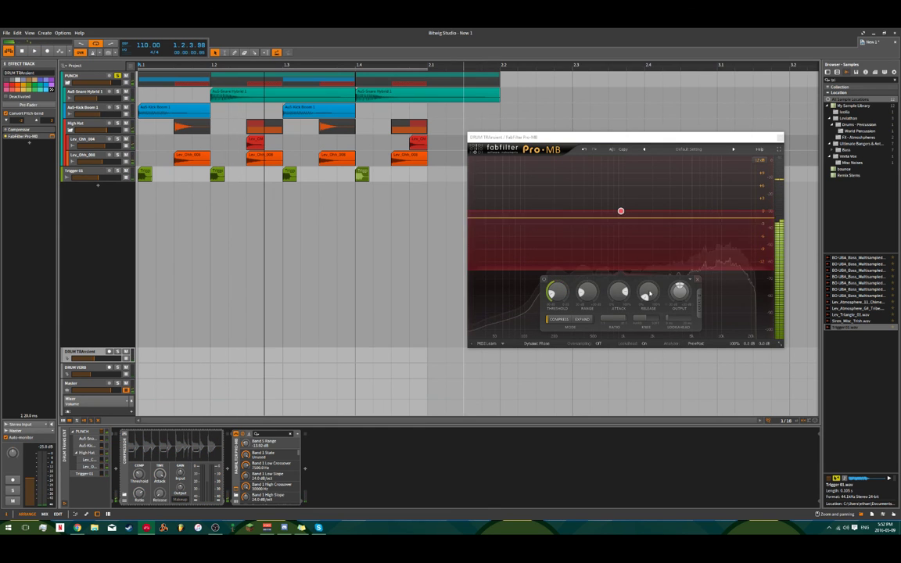
- Set the Pro-MB band's attack to about 70% during playback and raise DRUM TRAnsient's volume
{"action": "left_click", "coordinate": [616, 294]}
{"action": "key", "text": "space"}
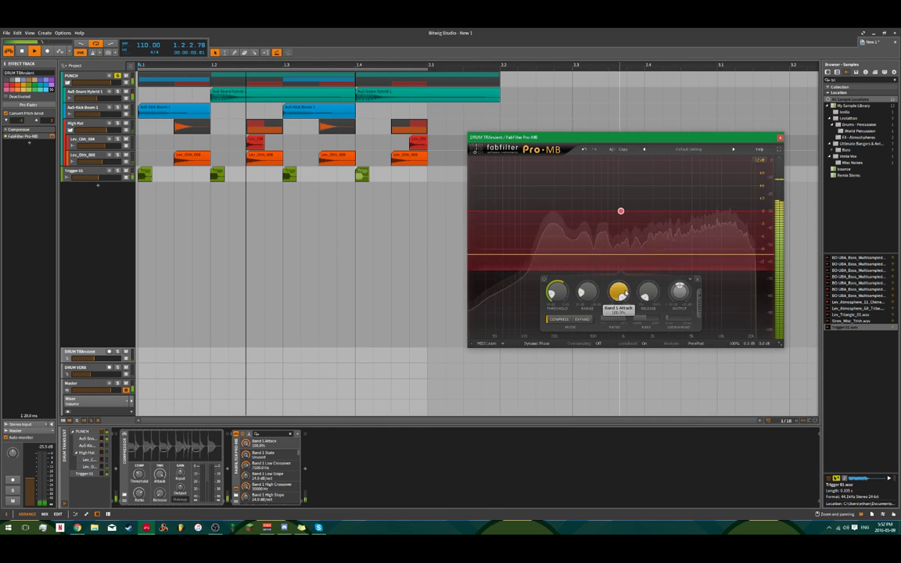
{"action": "left_click_drag", "start_coordinate": [622, 294], "coordinate": [601, 333]}
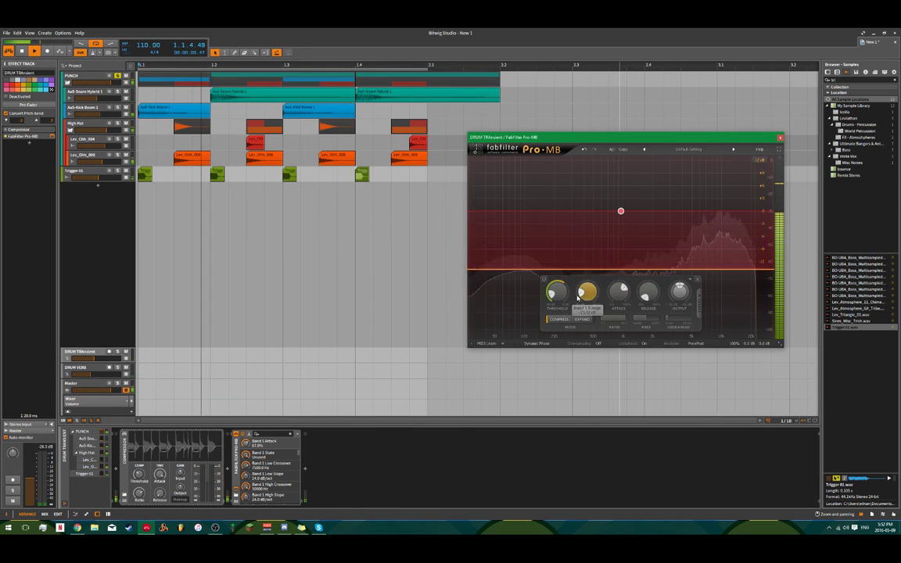
{"action": "left_click_drag", "start_coordinate": [617, 296], "coordinate": [617, 292]}
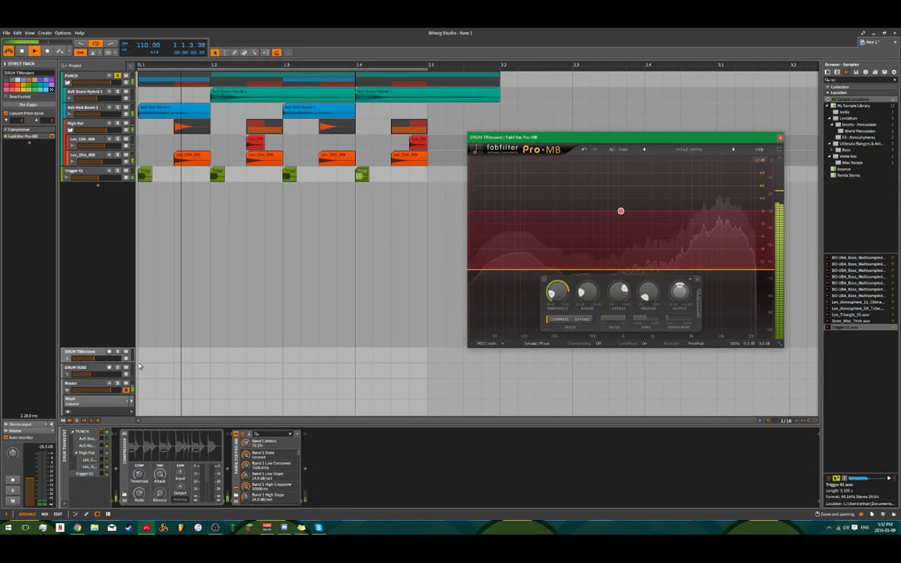
{"action": "left_click", "coordinate": [92, 357]}
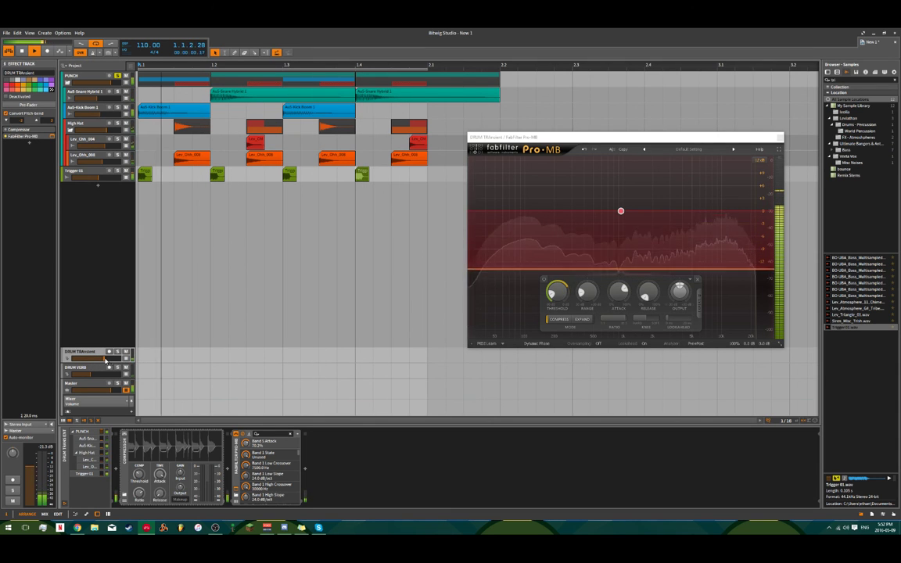
- Set the band's range to about -7.6 dB and knee to 0 dB, and compare Expand mode with Compress
{"action": "left_click_drag", "start_coordinate": [586, 292], "coordinate": [565, 315]}
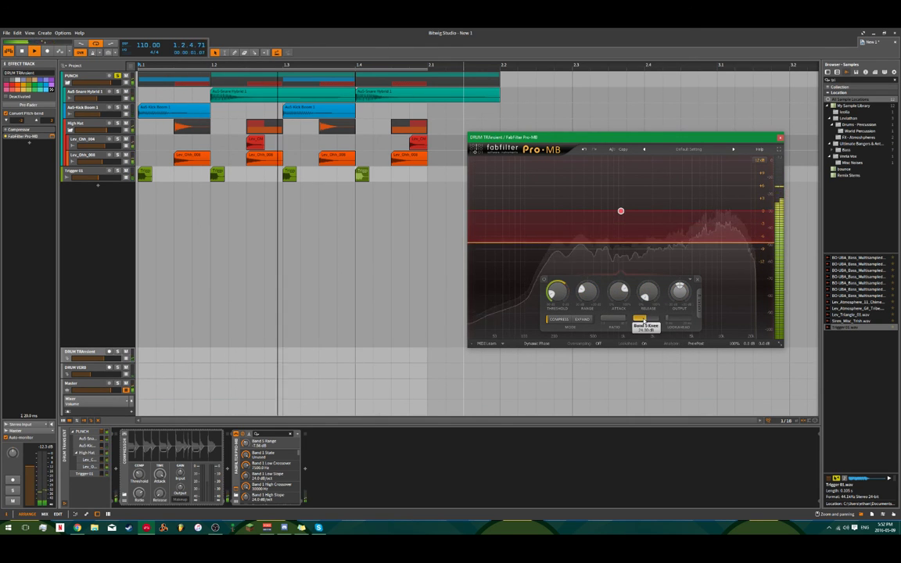
{"action": "left_click_drag", "start_coordinate": [644, 320], "coordinate": [274, 286]}
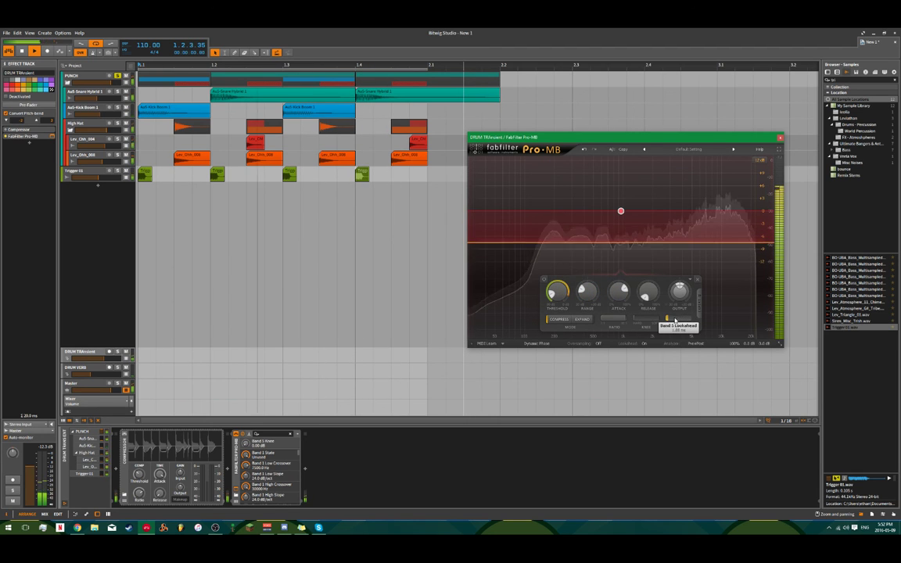
{"action": "left_click", "coordinate": [583, 320]}
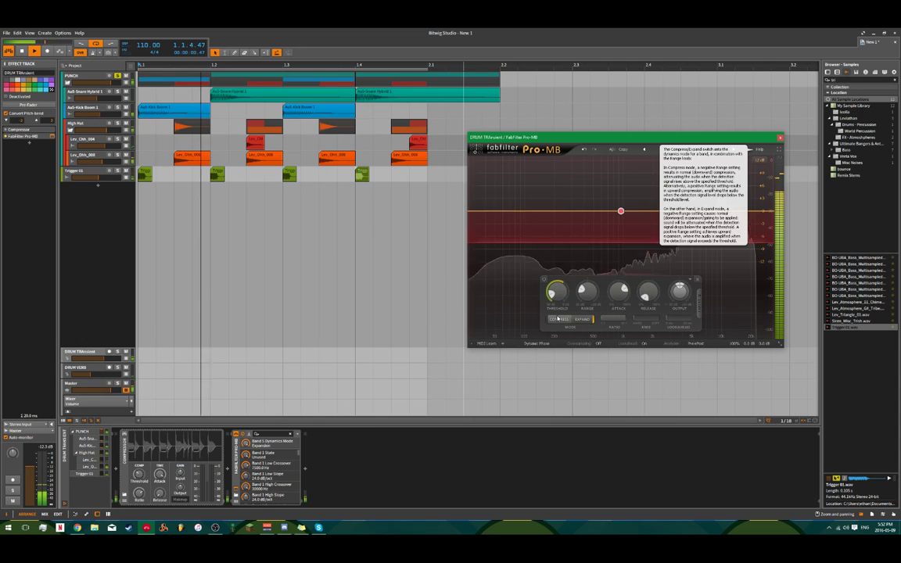
{"action": "left_click", "coordinate": [558, 319]}
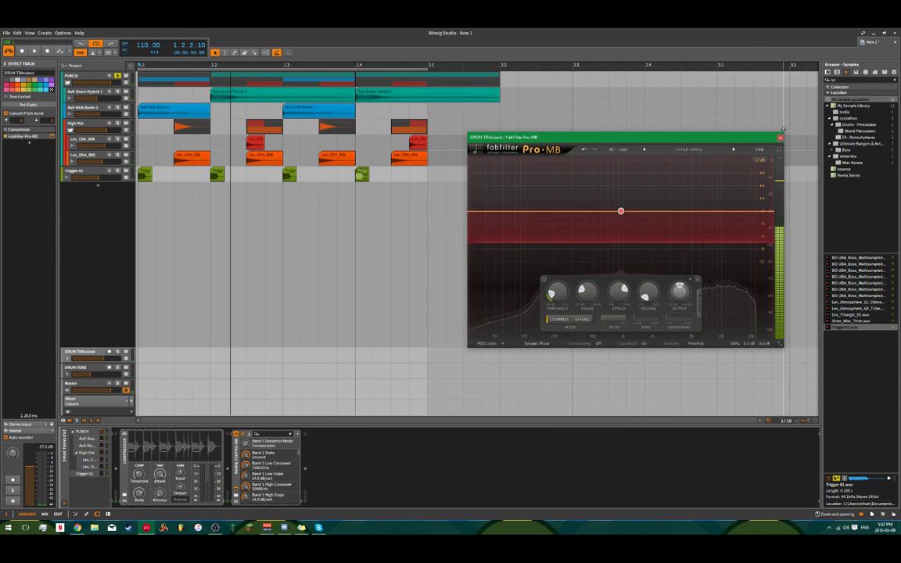
- Audition the loop through Pro-MB and close the plug-in window
{"action": "key", "text": "space"}
{"action": "key", "text": "space"}
{"action": "key", "text": "space"}
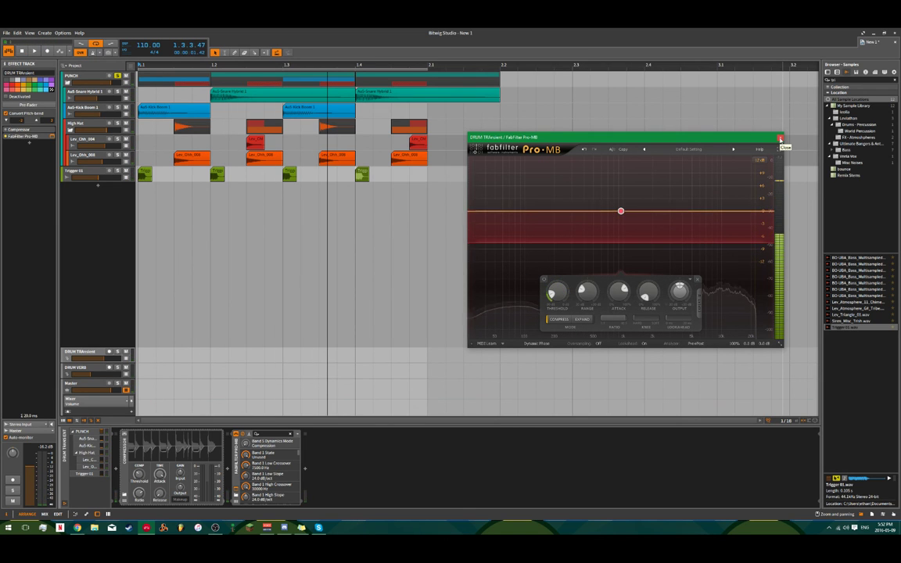
{"action": "left_click", "coordinate": [780, 140]}
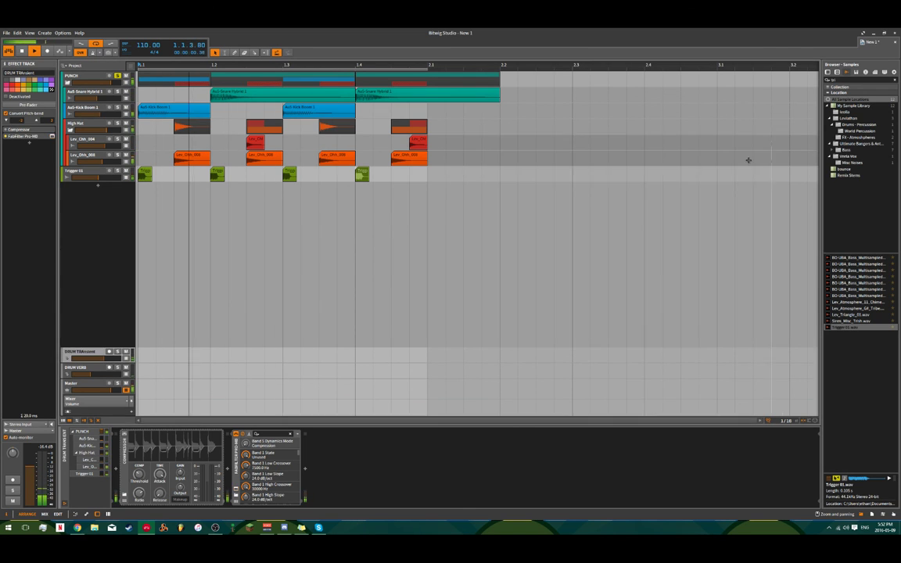
- Deactivate Pro-MB, reactivate the Compressor and lower DRUM TRAnsient's volume to about -14.2 dB during playback
{"action": "key", "text": "space"}
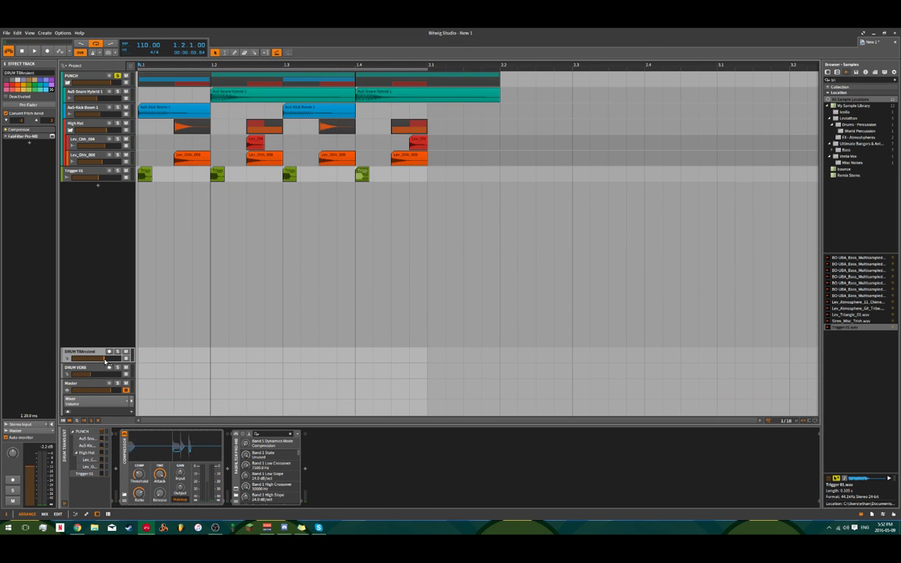
{"action": "key", "text": "space"}
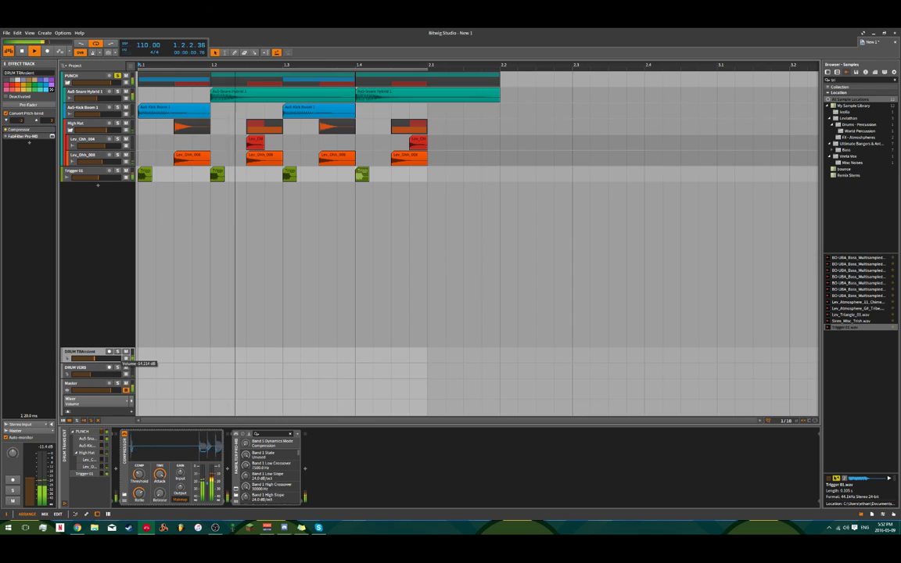
{"action": "key", "text": "space"}
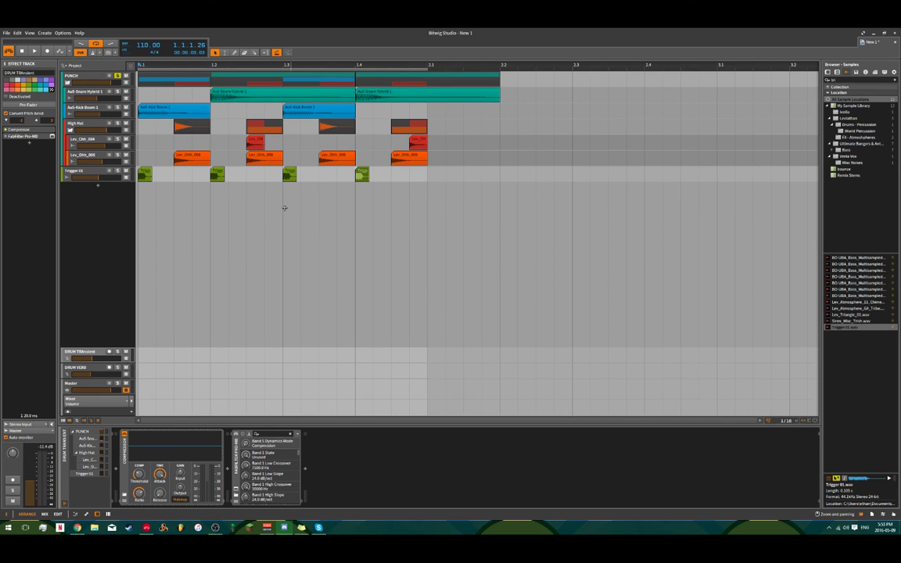
- Lower DRUM TRAnsient's volume further and compare the loop with that track muted and unmuted
{"action": "left_click", "coordinate": [137, 207]}
{"action": "key", "text": "space"}
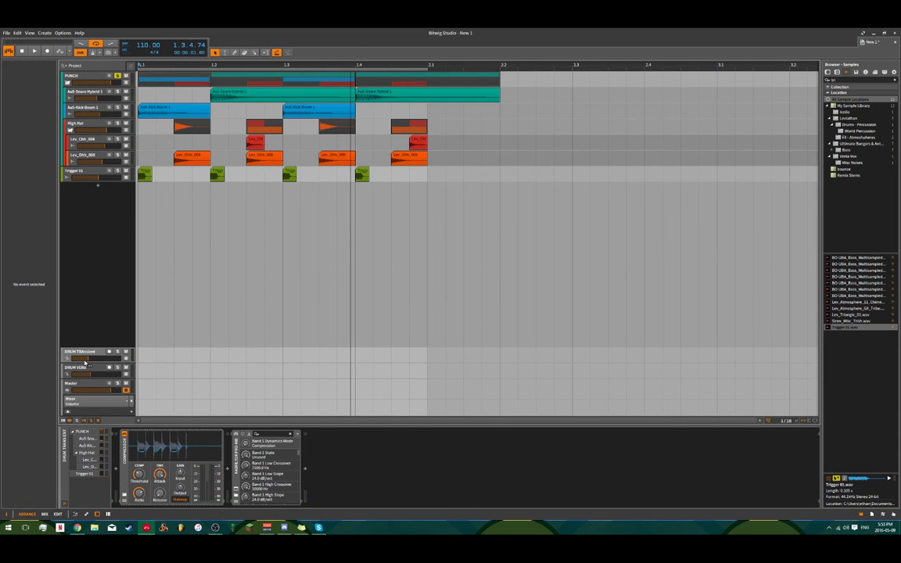
{"action": "key", "text": "space"}
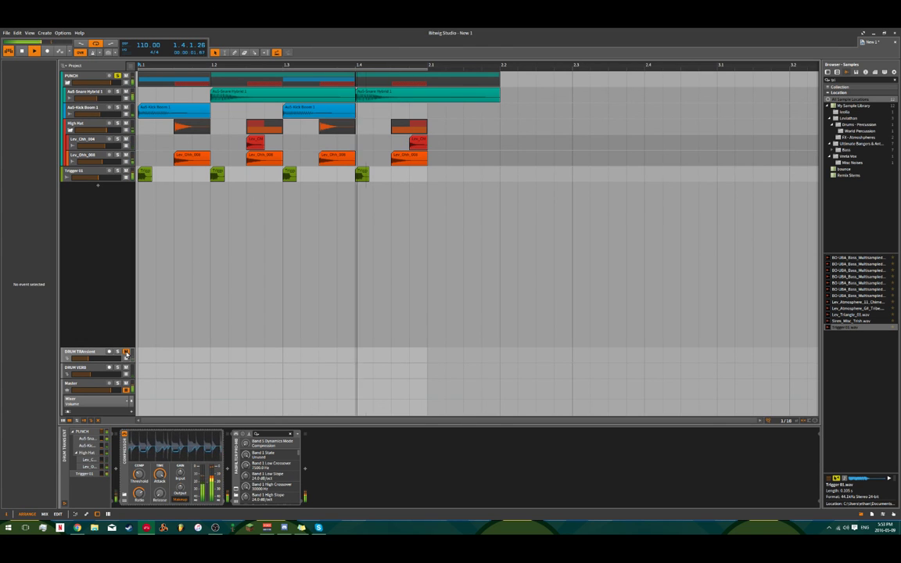
{"action": "left_click", "coordinate": [126, 353]}
{"action": "left_click", "coordinate": [126, 352]}
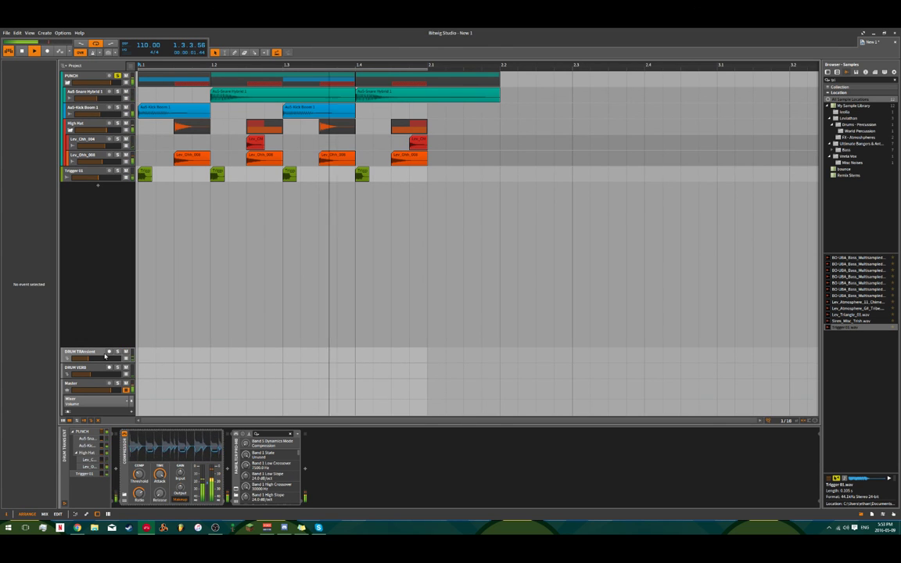
- Raise DRUM TRAnsient's volume slightly and check the balance by toggling its mute
{"action": "left_click_drag", "start_coordinate": [88, 359], "coordinate": [92, 360]}
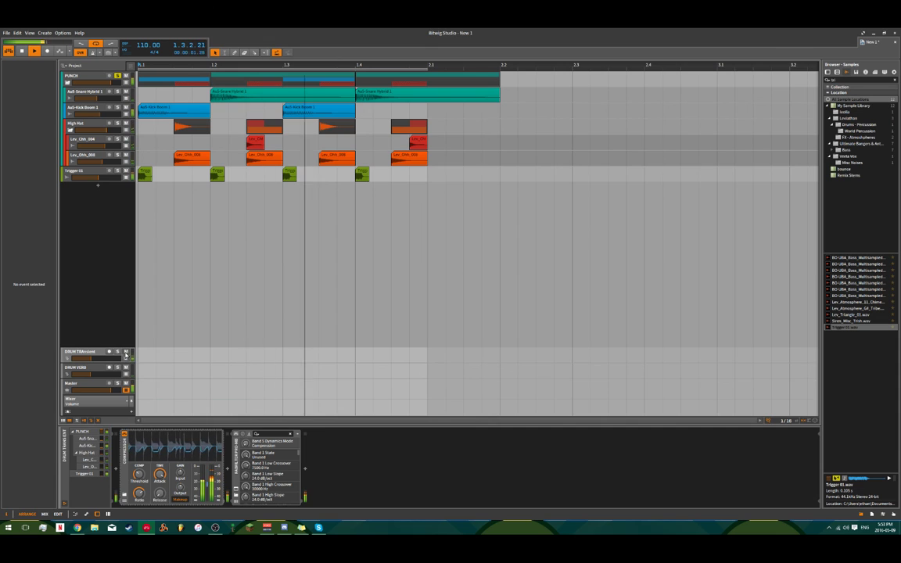
{"action": "left_click", "coordinate": [126, 353]}
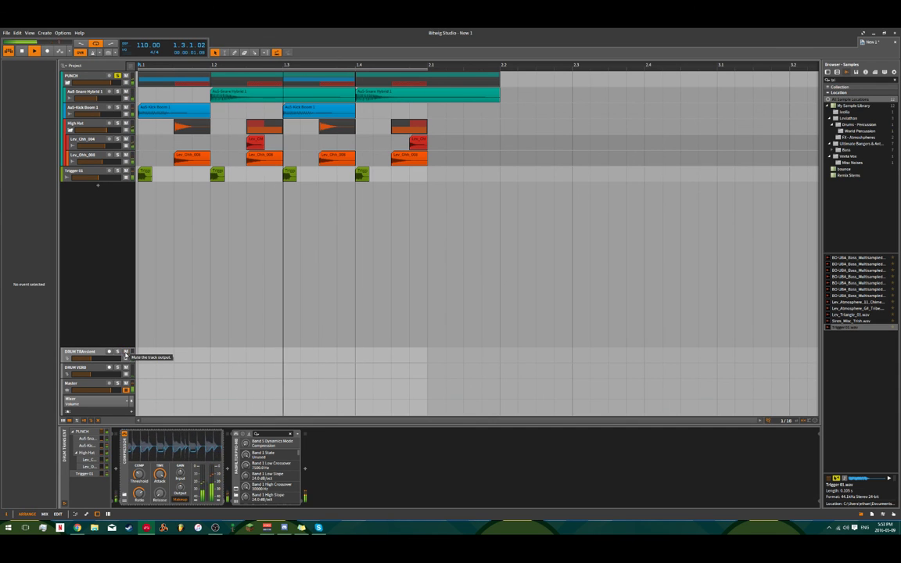
{"action": "left_click", "coordinate": [126, 353]}
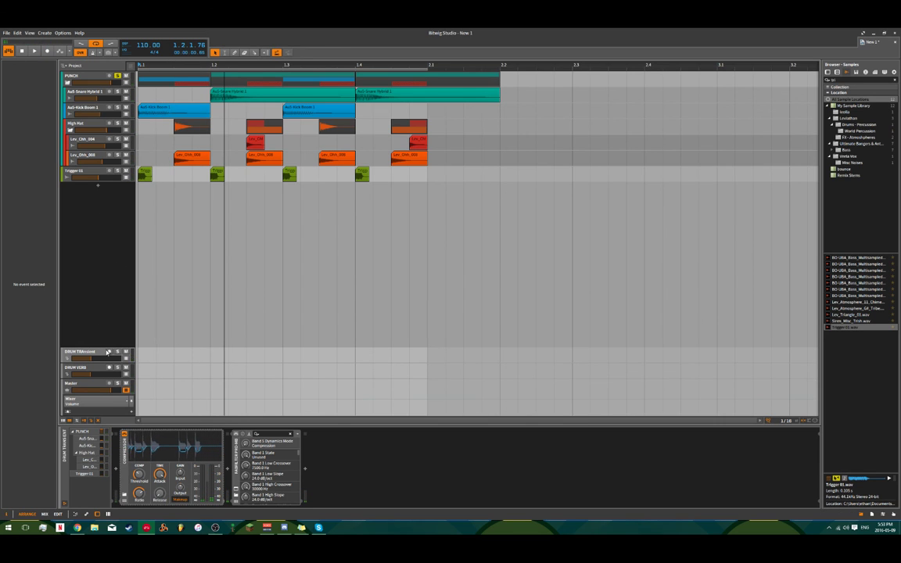
- Compare the loop with DRUM TRAnsient and DRUM VERB both muted and both active
{"action": "left_click", "coordinate": [126, 368]}
{"action": "key", "text": "space"}
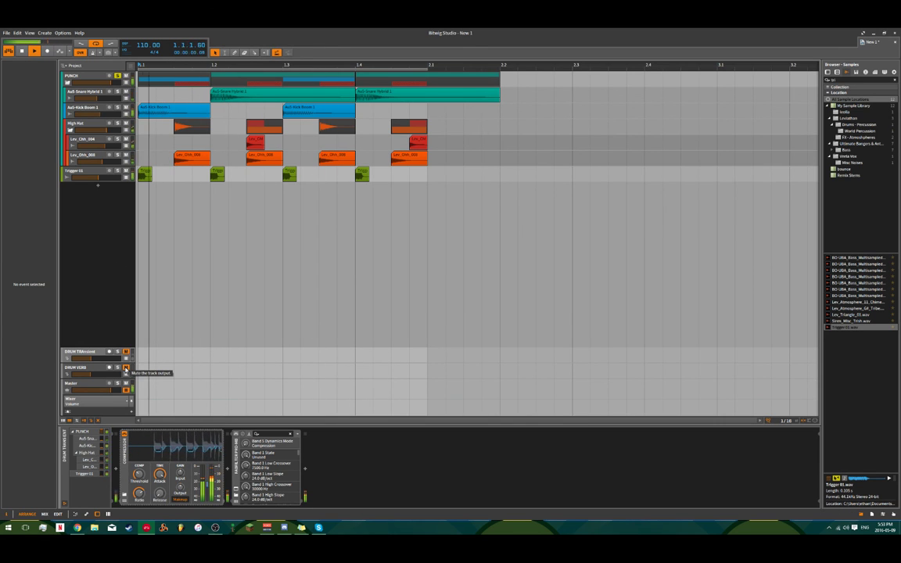
{"action": "key", "text": "space"}
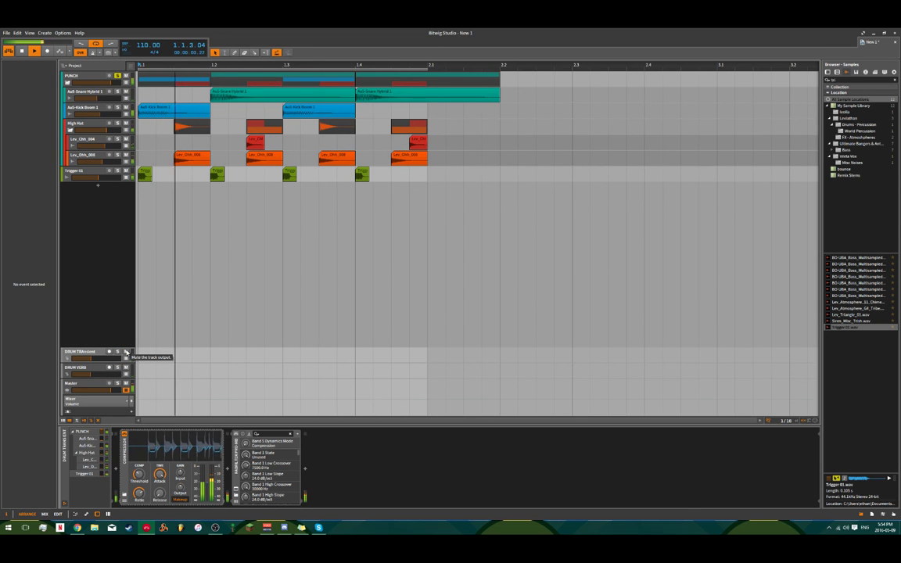
{"action": "key", "text": "space"}
{"action": "left_click", "coordinate": [101, 351]}
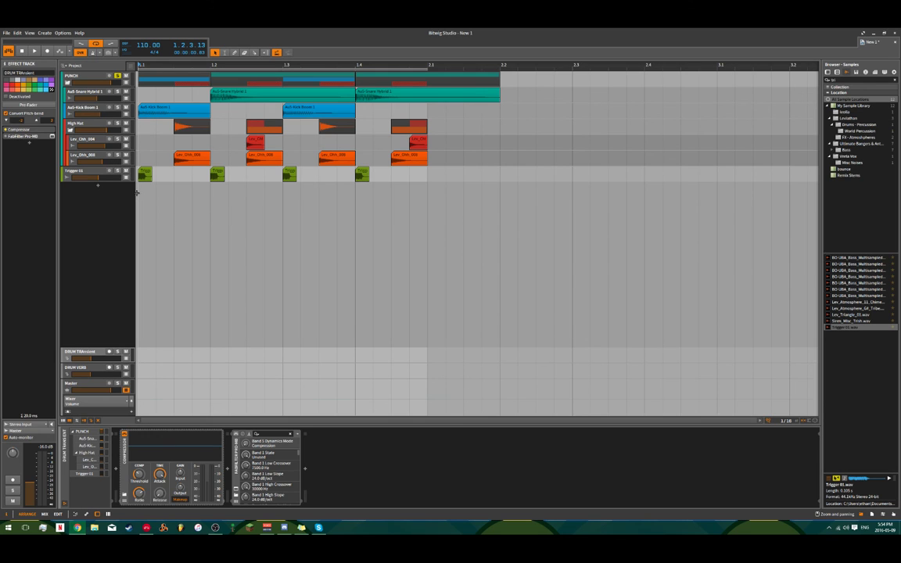
{"action": "left_click", "coordinate": [180, 245]}
{"action": "key", "text": "space"}
- Delete the Trigger 01 track, audition the loop without it, and undo the deletion
{"action": "left_click", "coordinate": [97, 176]}
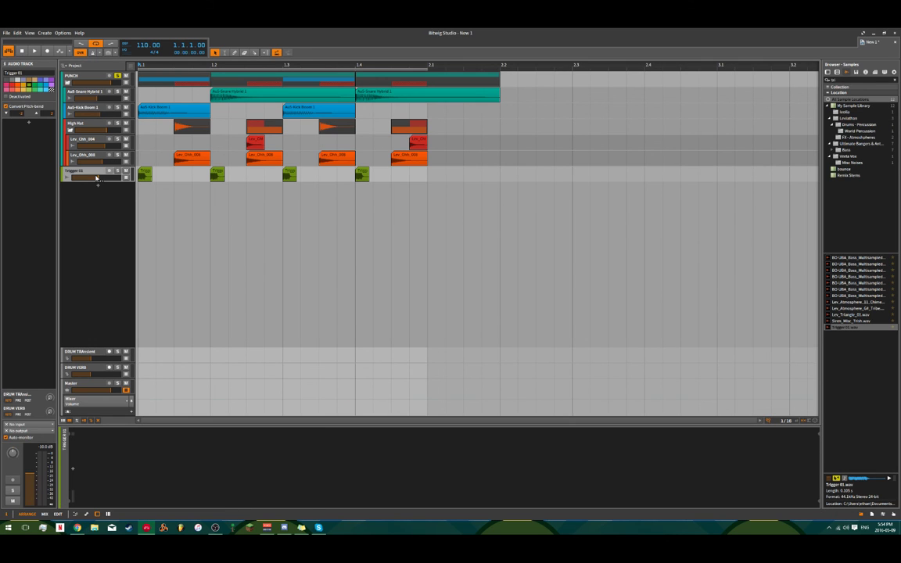
{"action": "key", "text": "Delete"}
{"action": "key", "text": "space"}
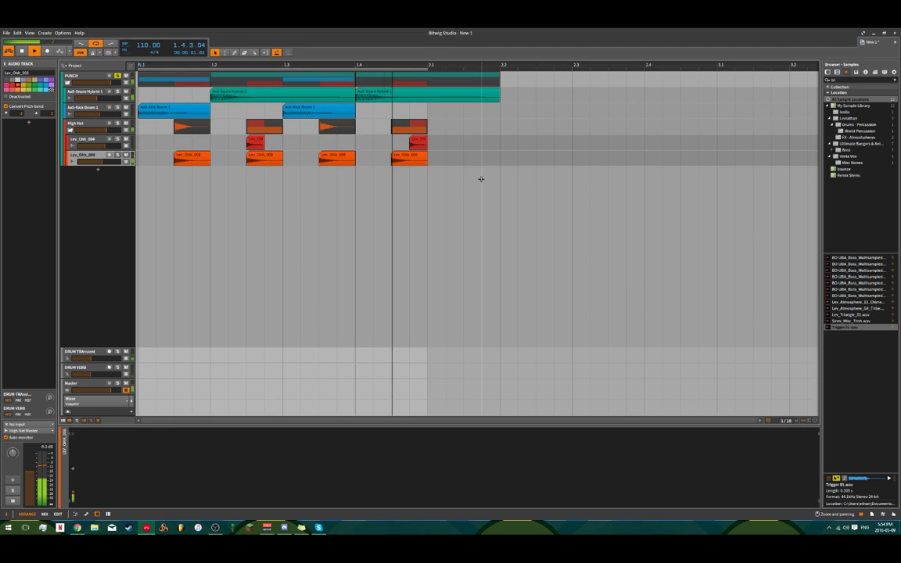
{"action": "key", "text": "ctrl+z"}
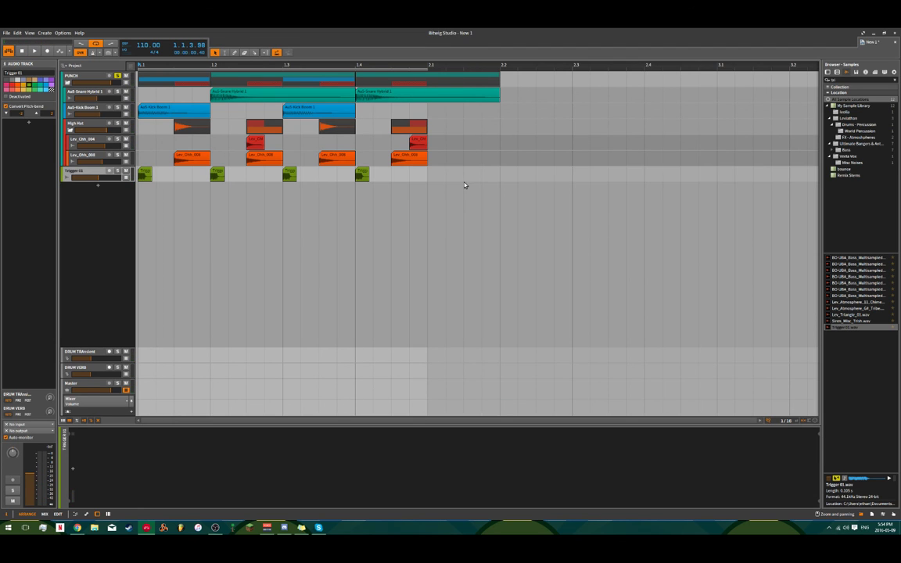
{"action": "key", "text": "space"}
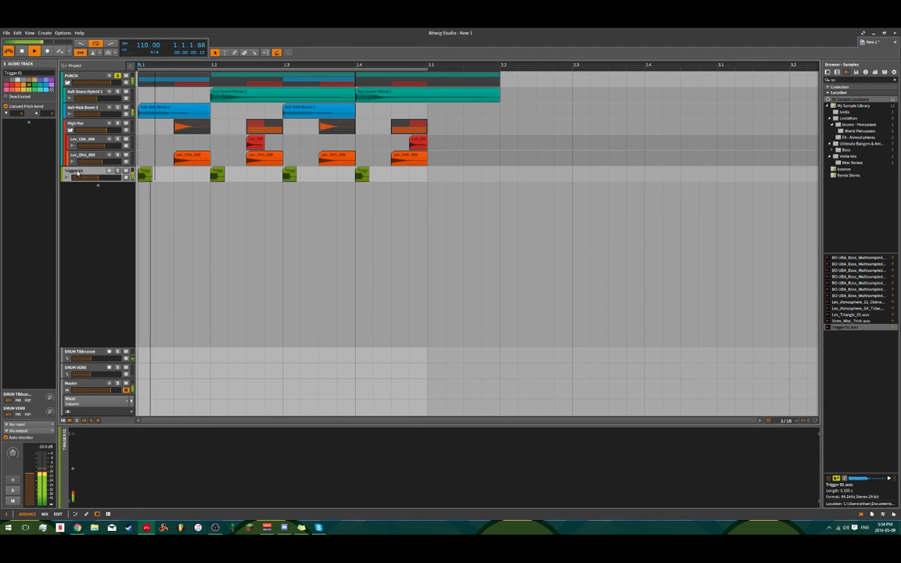
{"action": "key", "text": "space"}
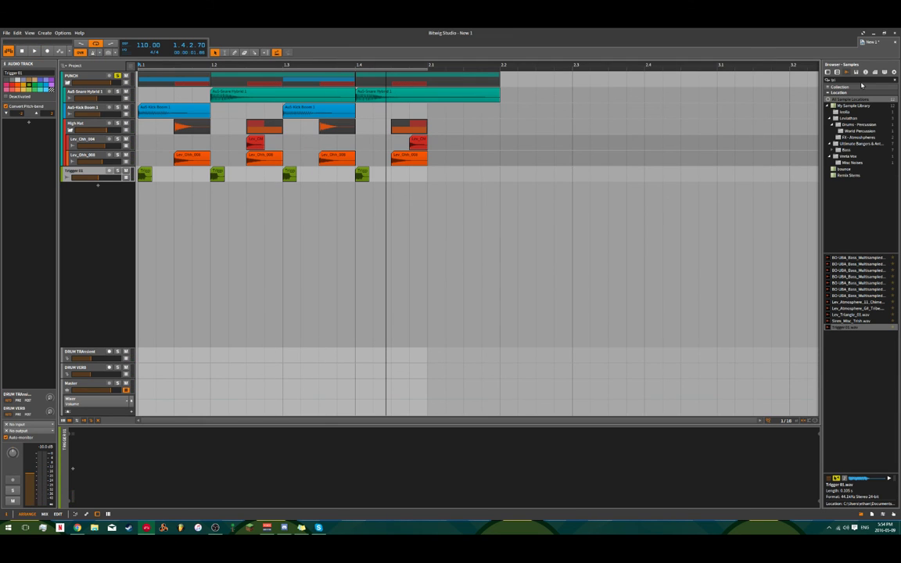
- Clear the sample search and open the Drums - Cymbal folder of the Leviathan library
{"action": "left_click", "coordinate": [838, 71]}
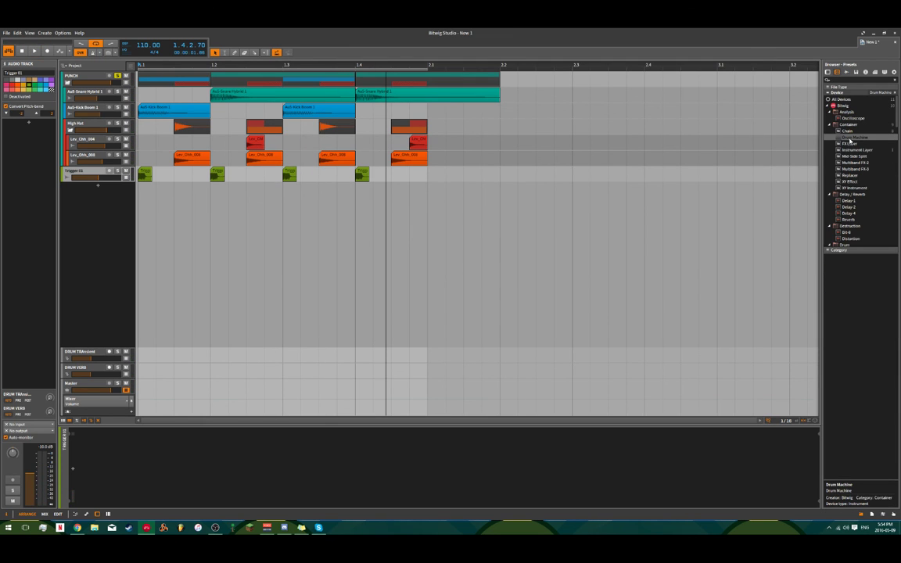
{"action": "left_click", "coordinate": [829, 72]}
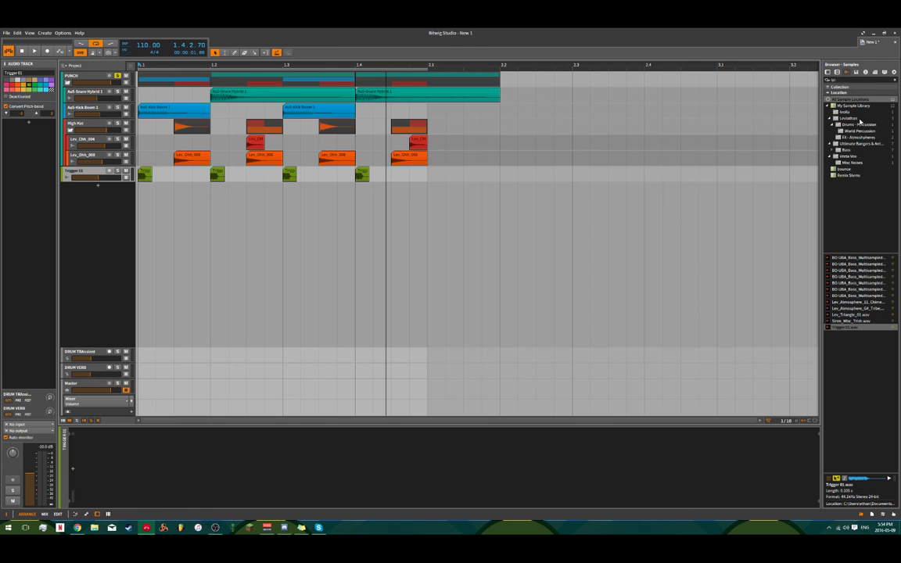
{"action": "left_click", "coordinate": [828, 118]}
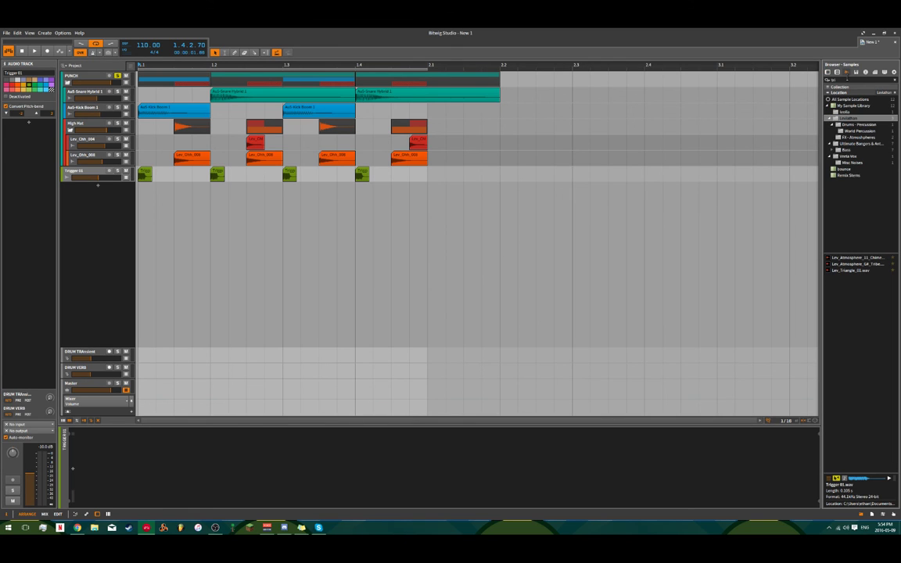
{"action": "key", "text": "BackSpace"}
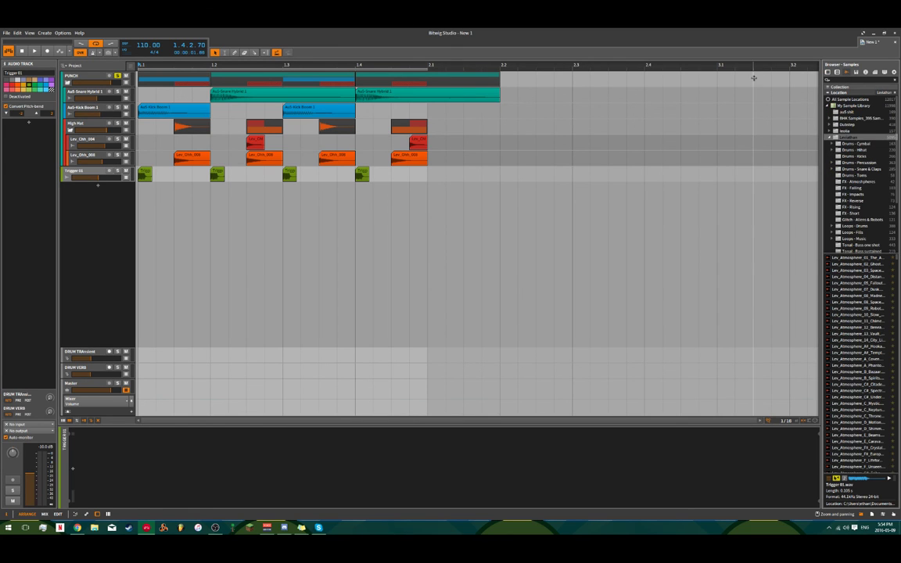
{"action": "left_click", "coordinate": [849, 144]}
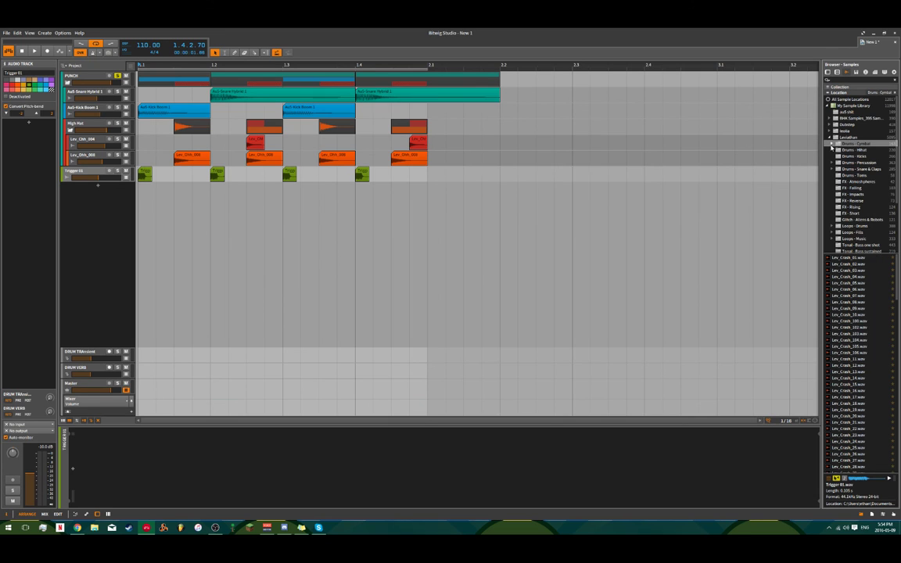
- Audition samples in the Crash subfolder of Drums - Cymbal and place Lev_Crash_10 on a new track at the loop's start
{"action": "left_click", "coordinate": [832, 144]}
{"action": "left_click", "coordinate": [850, 150]}
{"action": "left_click", "coordinate": [860, 289]}
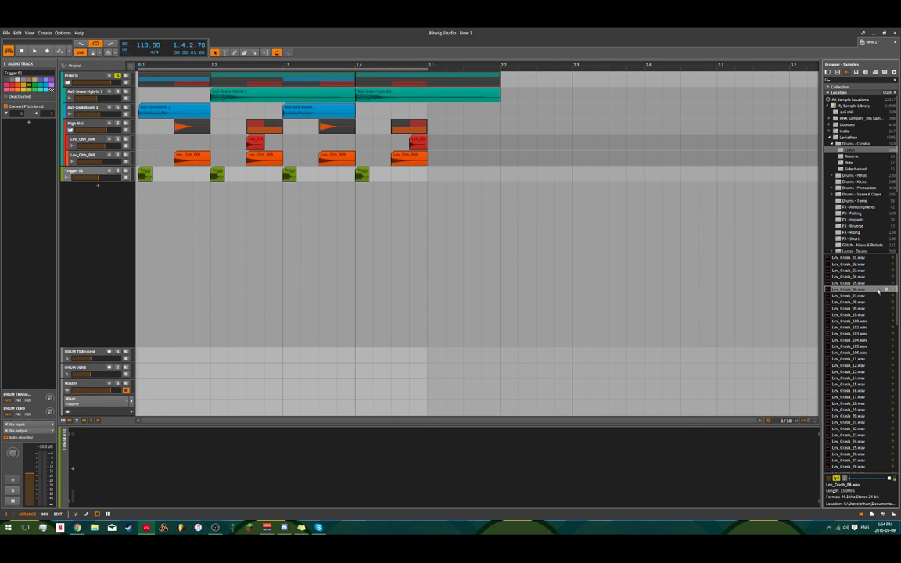
{"action": "left_click", "coordinate": [868, 302]}
{"action": "left_click", "coordinate": [864, 309]}
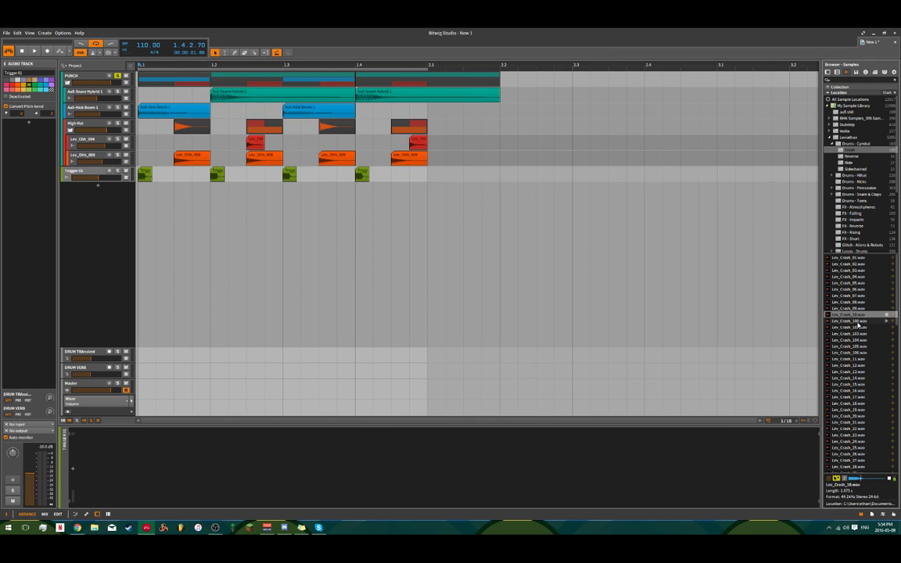
{"action": "left_click_drag", "start_coordinate": [856, 320], "coordinate": [137, 206]}
{"action": "key", "text": "space"}
- Move the Lev_Crash_10 track into the High Hat group and listen to the loop
{"action": "left_click", "coordinate": [104, 186]}
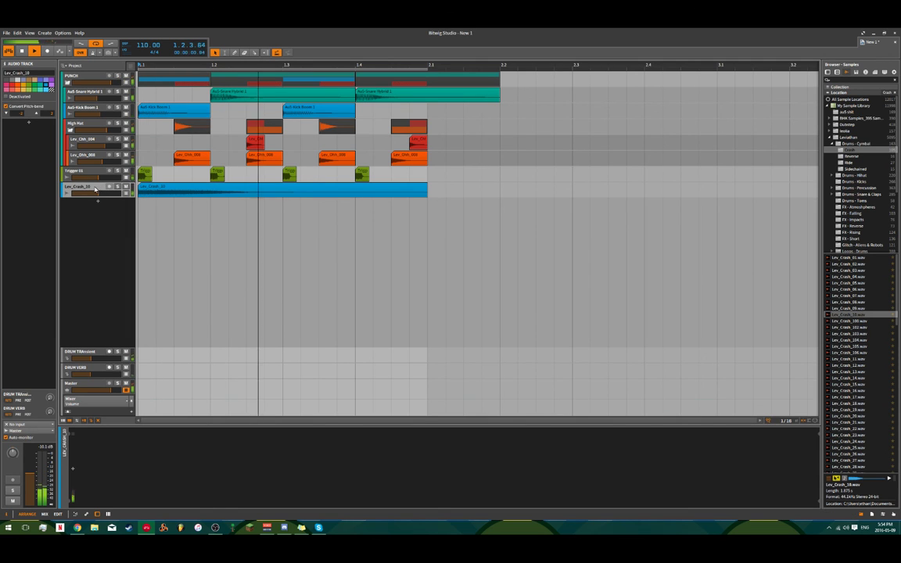
{"action": "left_click_drag", "start_coordinate": [86, 187], "coordinate": [88, 174]}
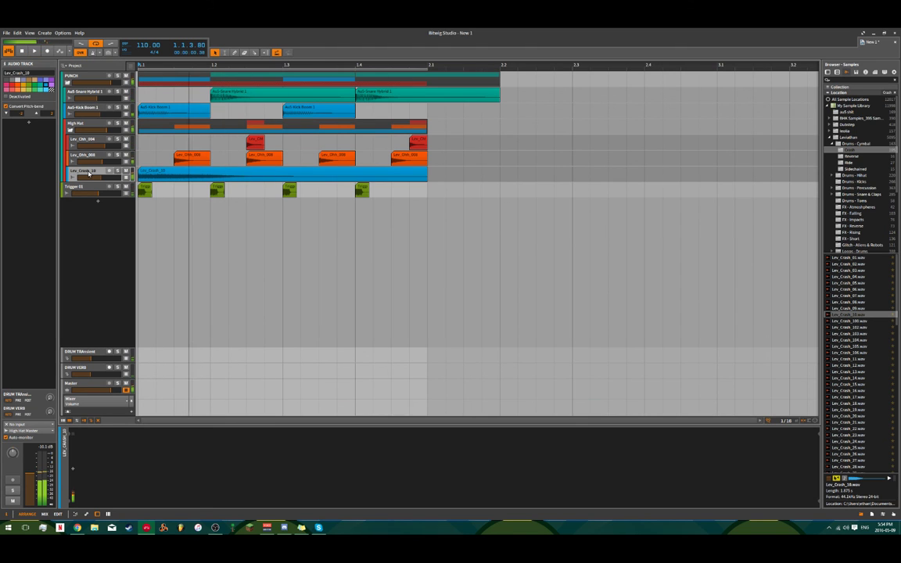
{"action": "key", "text": "space"}
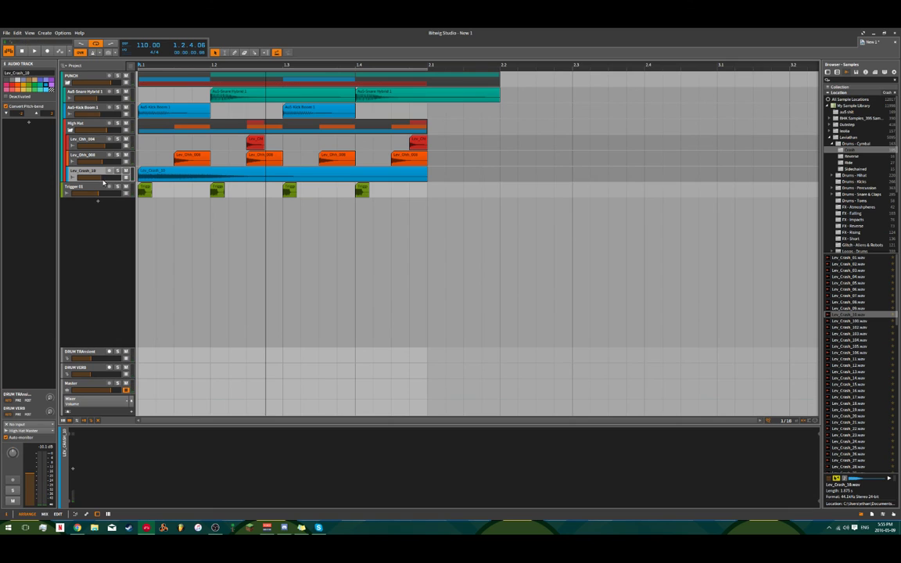
- Shape the Lev_Crash_10 clip with a gain curve that falls from 0 dB at its start to silence just before beat 1.3
{"action": "double_click", "coordinate": [186, 176]}
{"action": "key", "text": "space"}
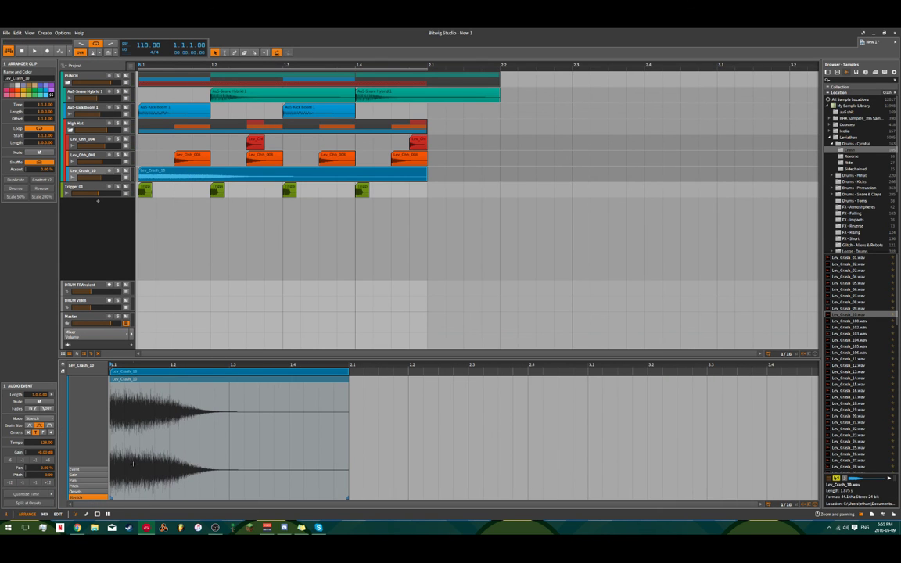
{"action": "left_click", "coordinate": [89, 475]}
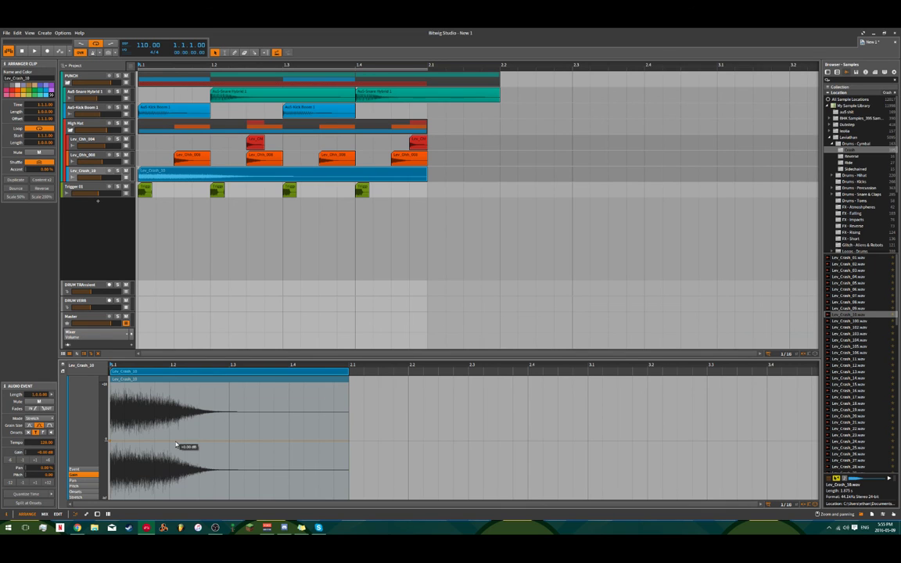
{"action": "left_click_drag", "start_coordinate": [176, 442], "coordinate": [180, 470]}
{"action": "key", "text": "space"}
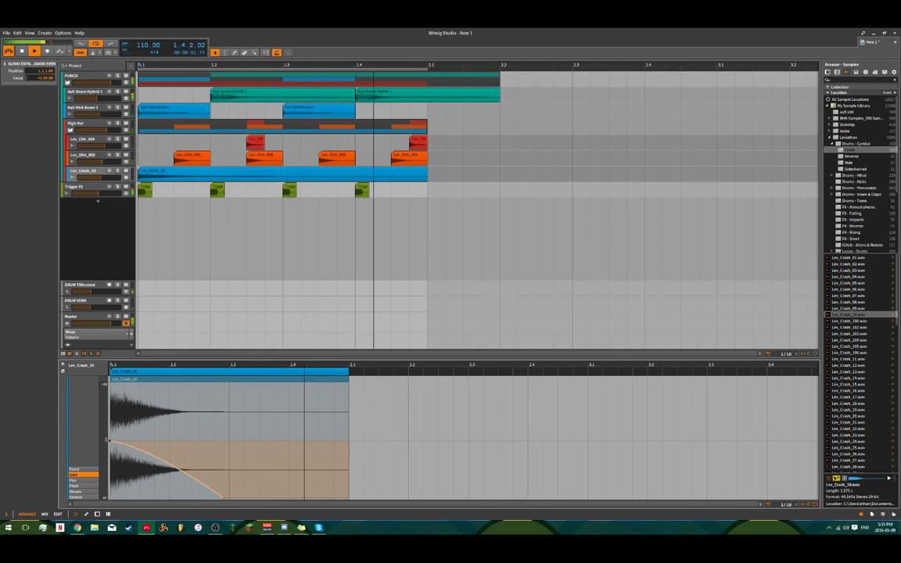
- Move the Lev_Crash_10 track out of the High Hat group to below Trigger 01 and put it in its own group
{"action": "left_click", "coordinate": [90, 174]}
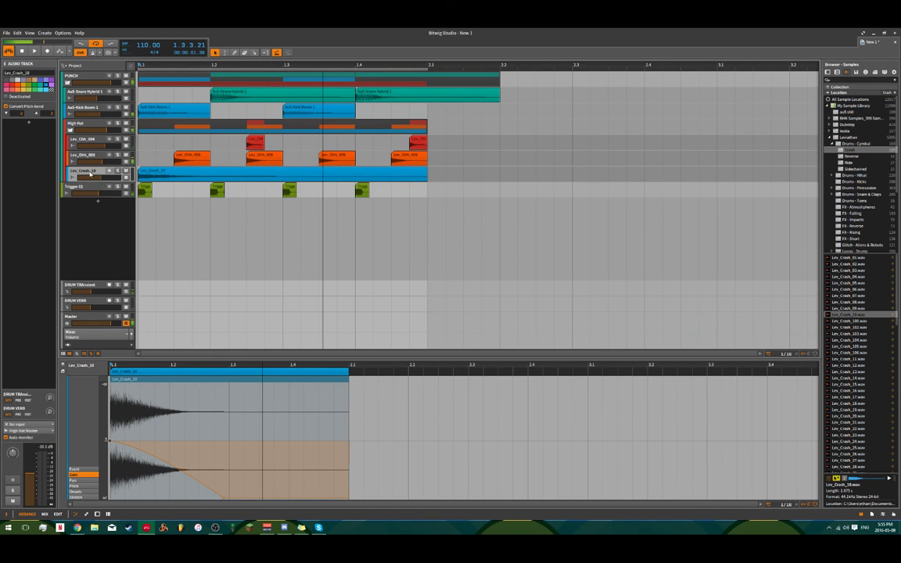
{"action": "left_click_drag", "start_coordinate": [90, 173], "coordinate": [88, 201]}
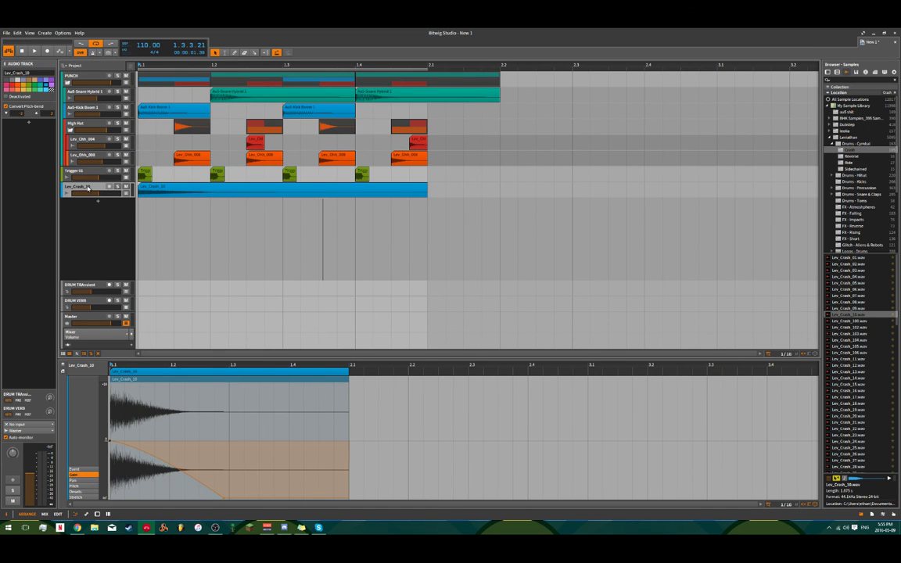
{"action": "key", "text": "ctrl+g"}
- Add a Dynamics device to the crash's group track and audition the loop with it
{"action": "left_click", "coordinate": [31, 124]}
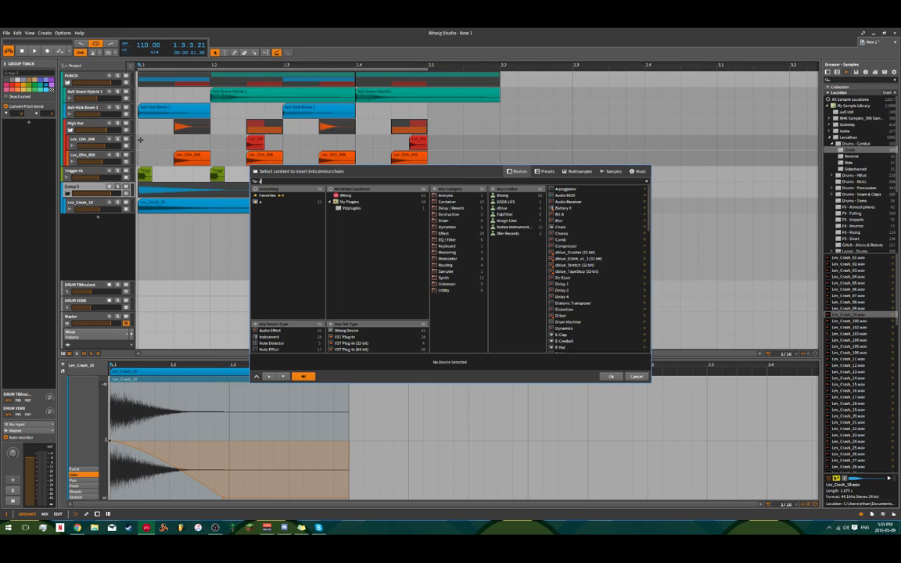
{"action": "type", "text": "dy"}
{"action": "double_click", "coordinate": [565, 202]}
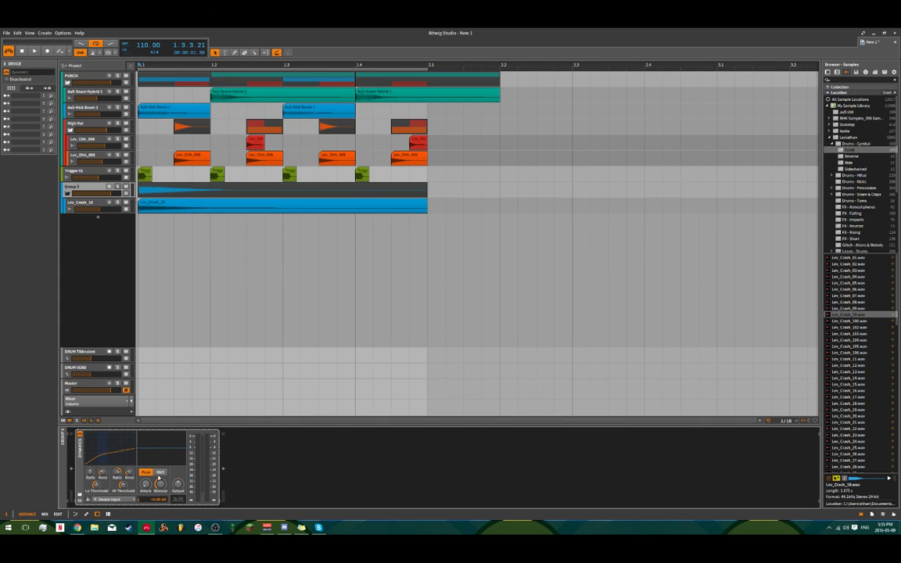
{"action": "key", "text": "space"}
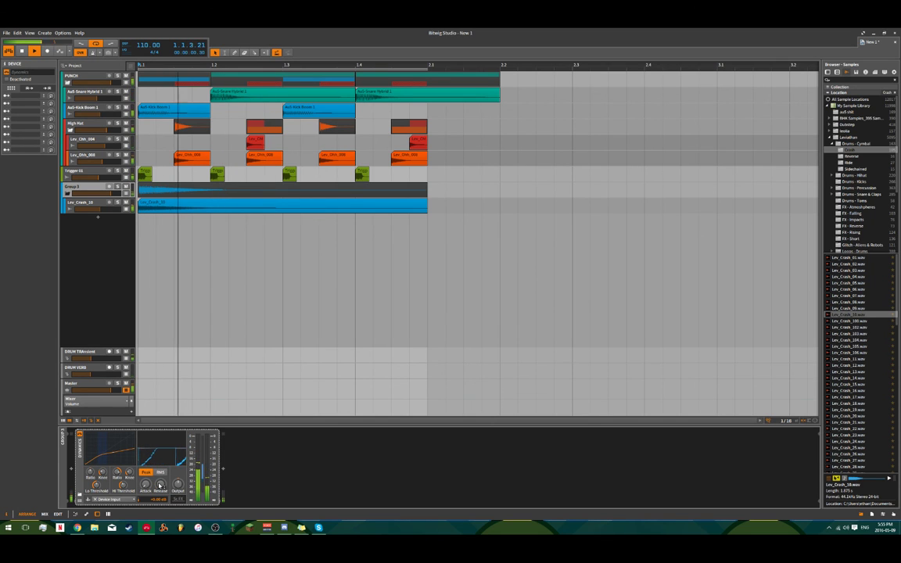
{"action": "key", "text": "space"}
- Set the Dynamics device's sidechain source to Trigger 01 (POST) and play the loop
{"action": "left_click", "coordinate": [108, 499]}
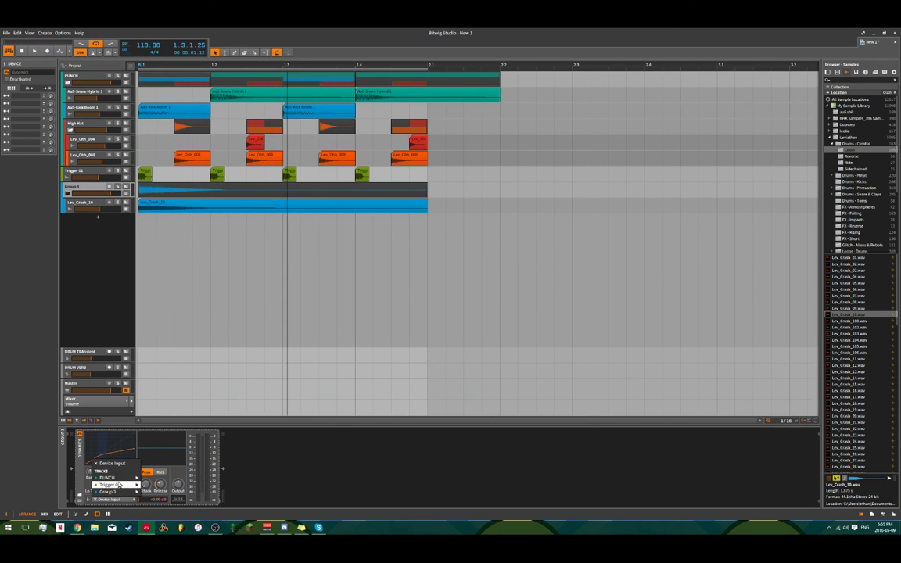
{"action": "mouse_move", "coordinate": [118, 486]}
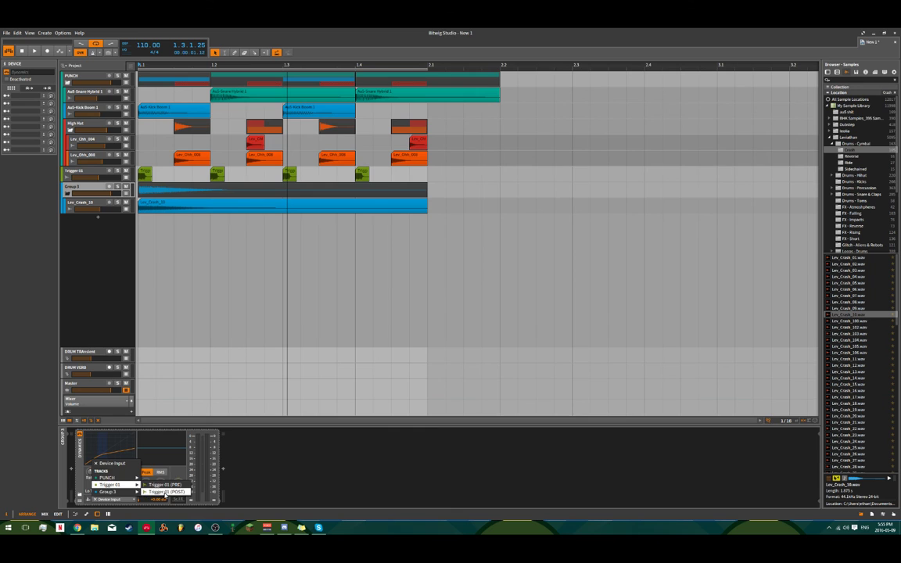
{"action": "left_click", "coordinate": [165, 491]}
{"action": "key", "text": "space"}
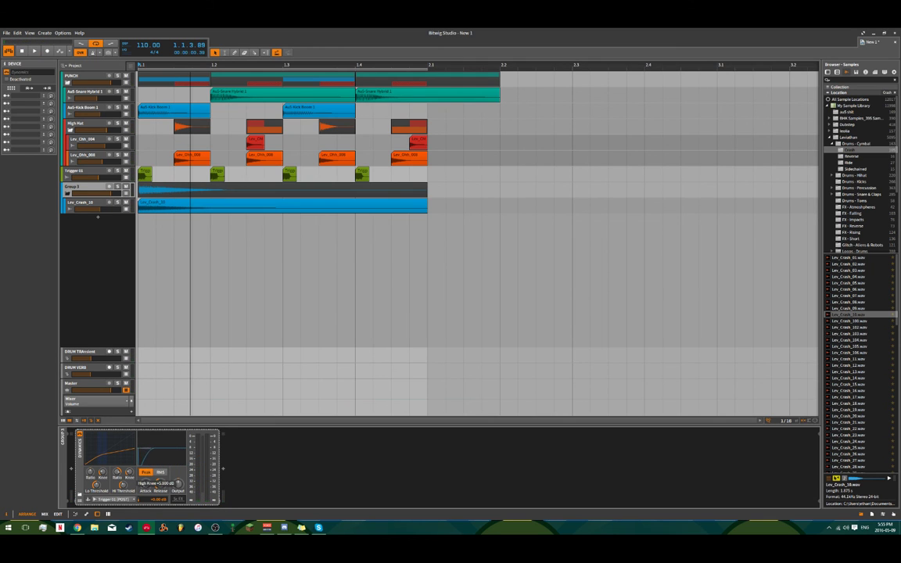
- Audition the sidechained crash and compare the loop with the Dynamics device on and bypassed
{"action": "key", "text": "space"}
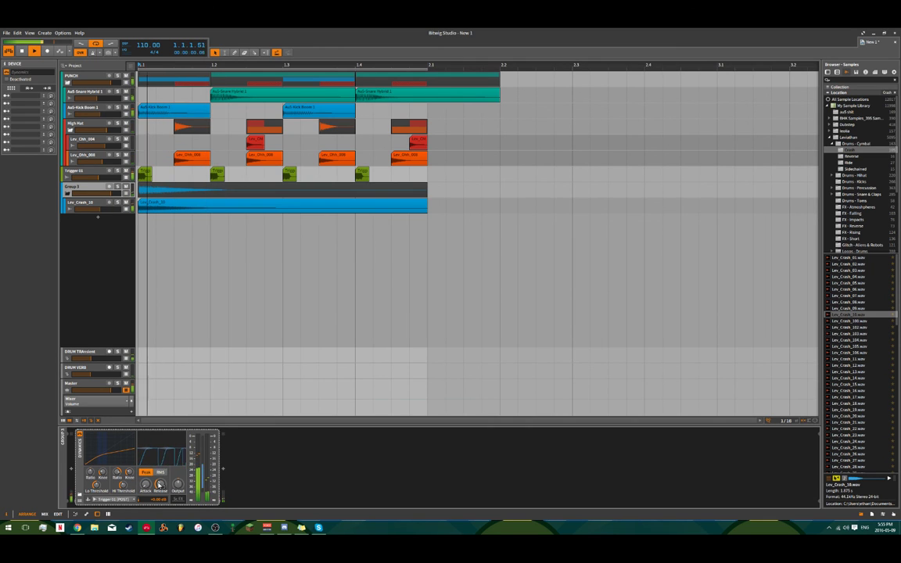
{"action": "mouse_move", "coordinate": [159, 484]}
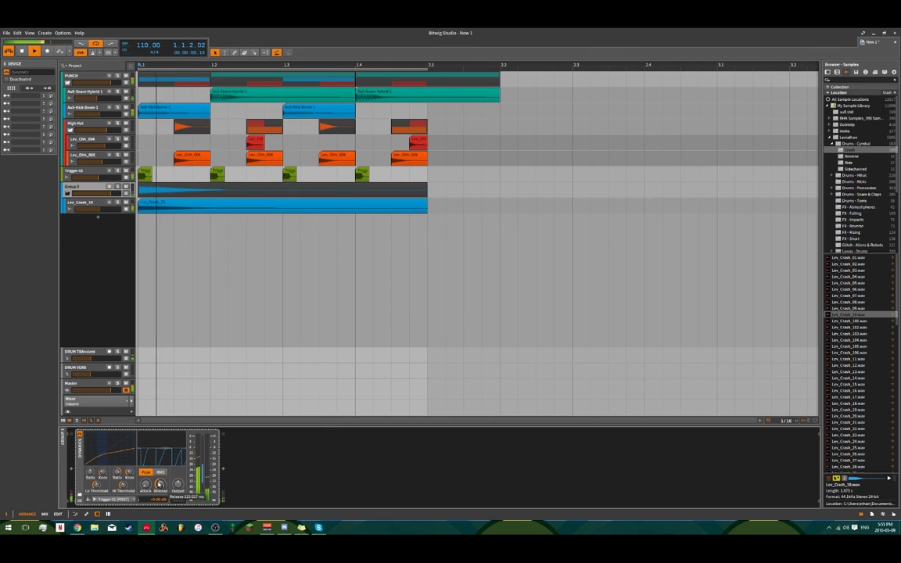
{"action": "key", "text": "space"}
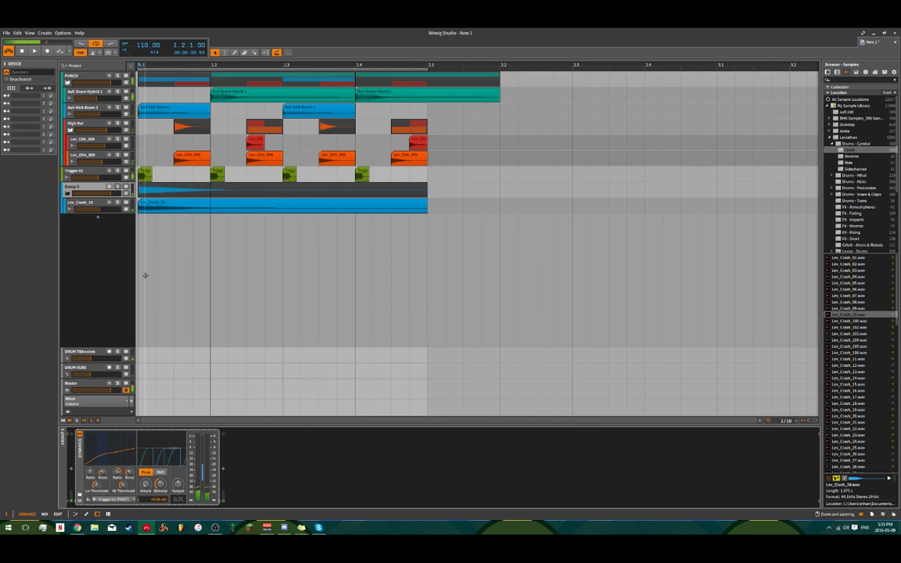
{"action": "key", "text": "space"}
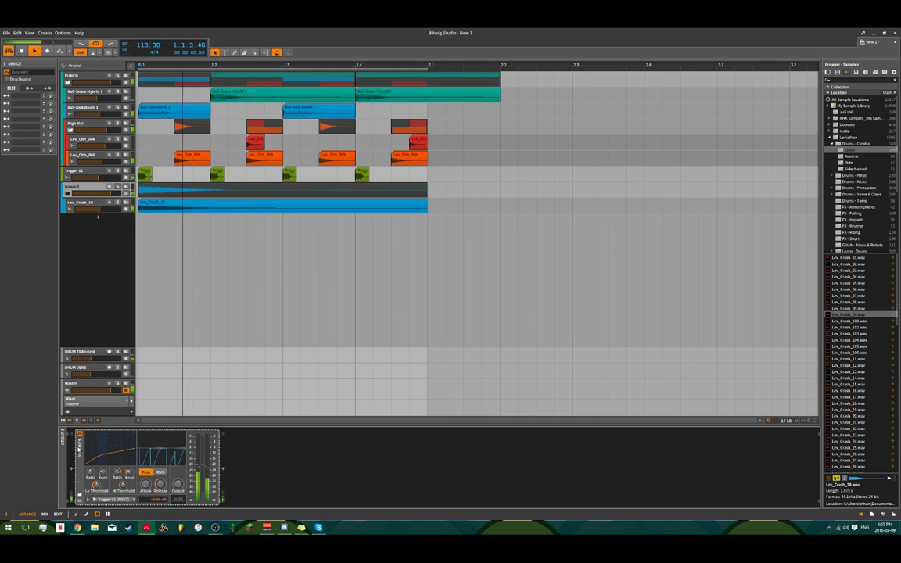
{"action": "left_click", "coordinate": [78, 433]}
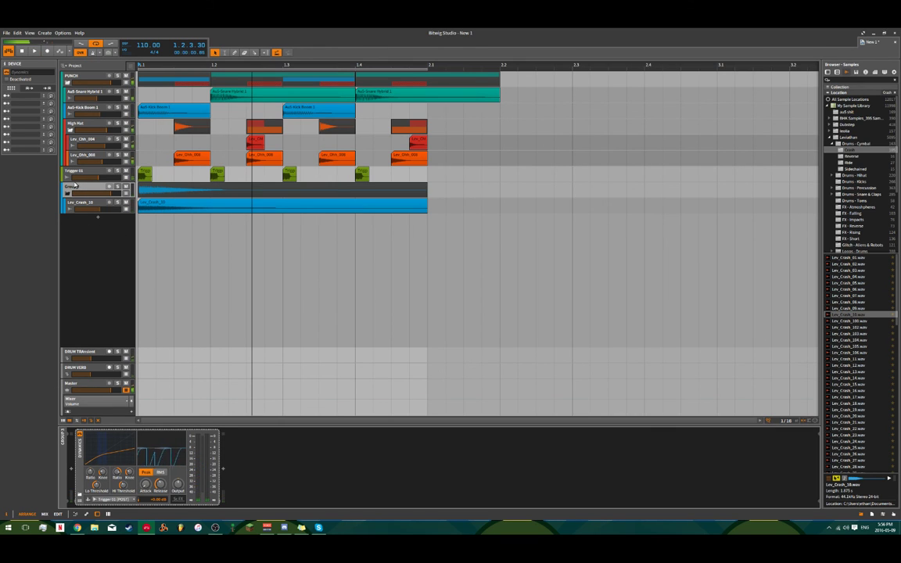
- Raise the DRUM VERB send on the crash's group track and audition the loop
{"action": "left_click", "coordinate": [74, 125]}
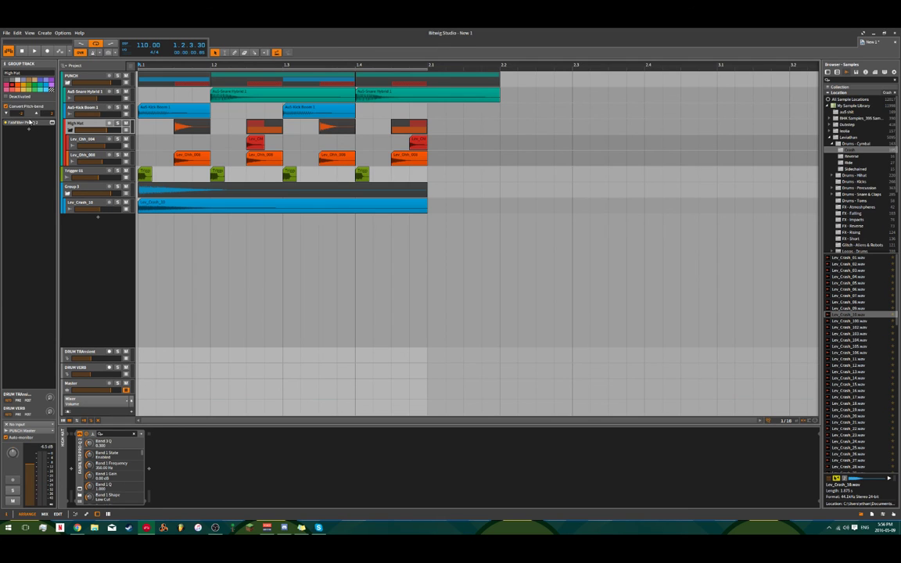
{"action": "left_click", "coordinate": [76, 205]}
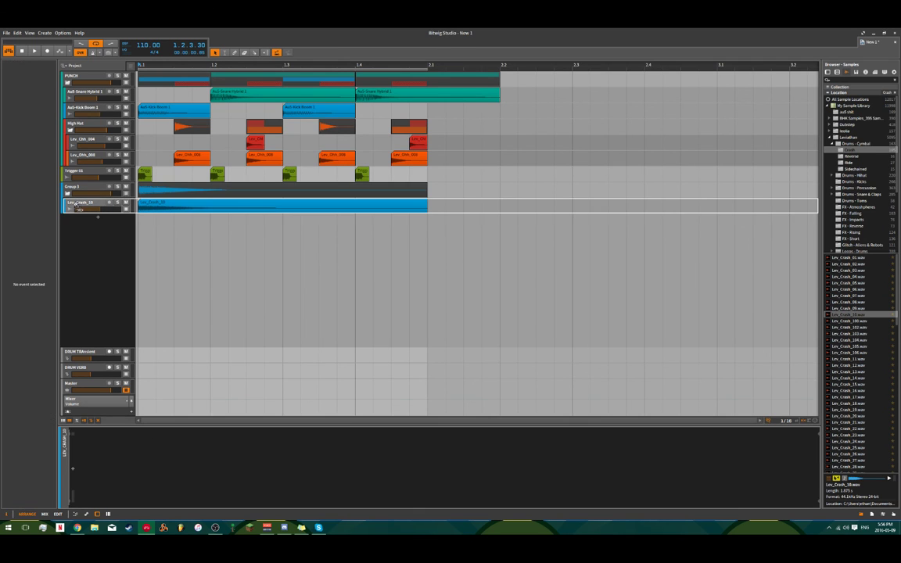
{"action": "left_click_drag", "start_coordinate": [75, 205], "coordinate": [76, 203]}
{"action": "left_click", "coordinate": [78, 187]}
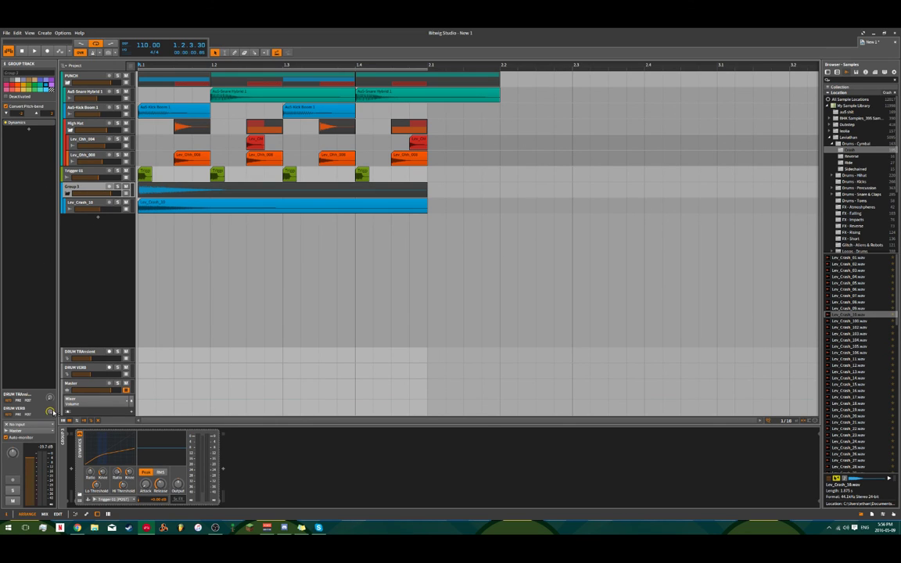
{"action": "key", "text": "space"}
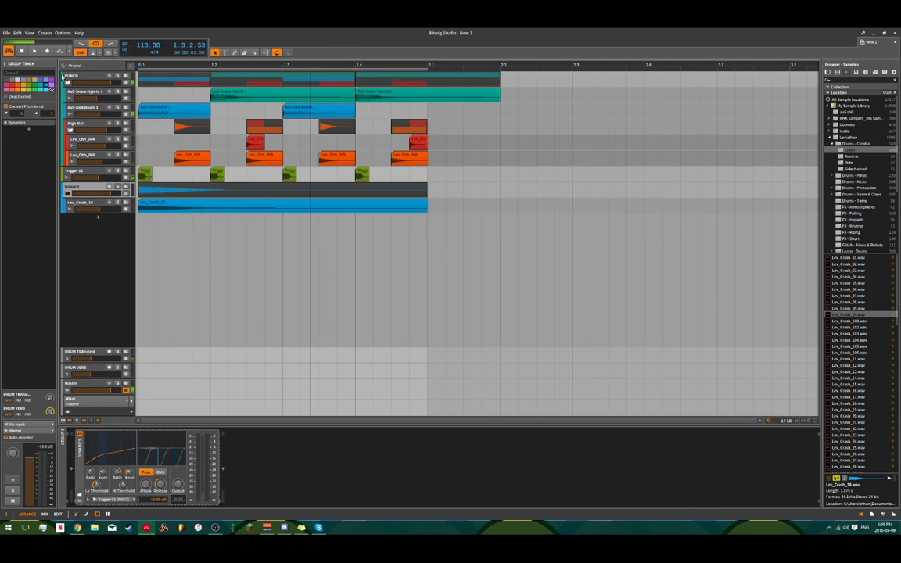
- Gather the PUNCH group, Trigger 01 and the crash's group into one new parent group
{"action": "left_click", "coordinate": [71, 75]}
{"action": "key", "text": "ctrl+g"}
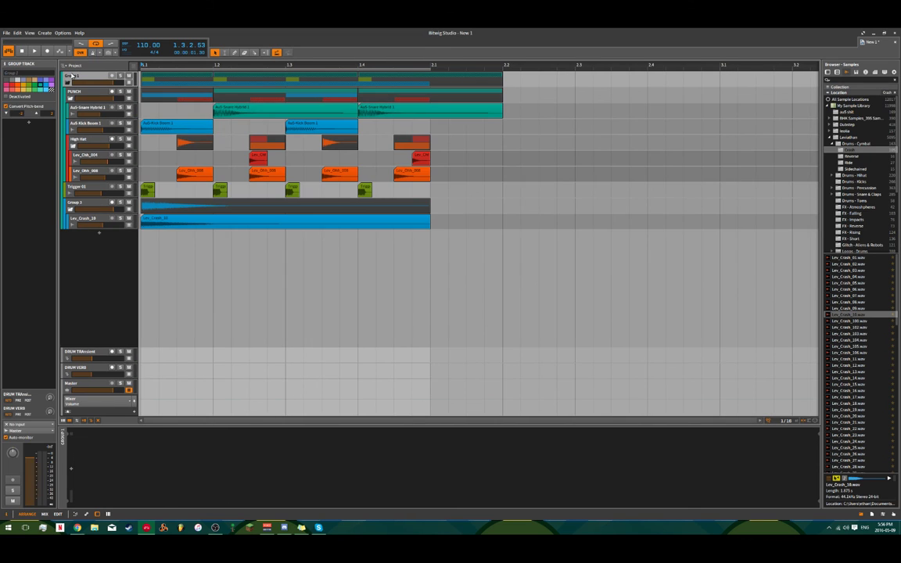